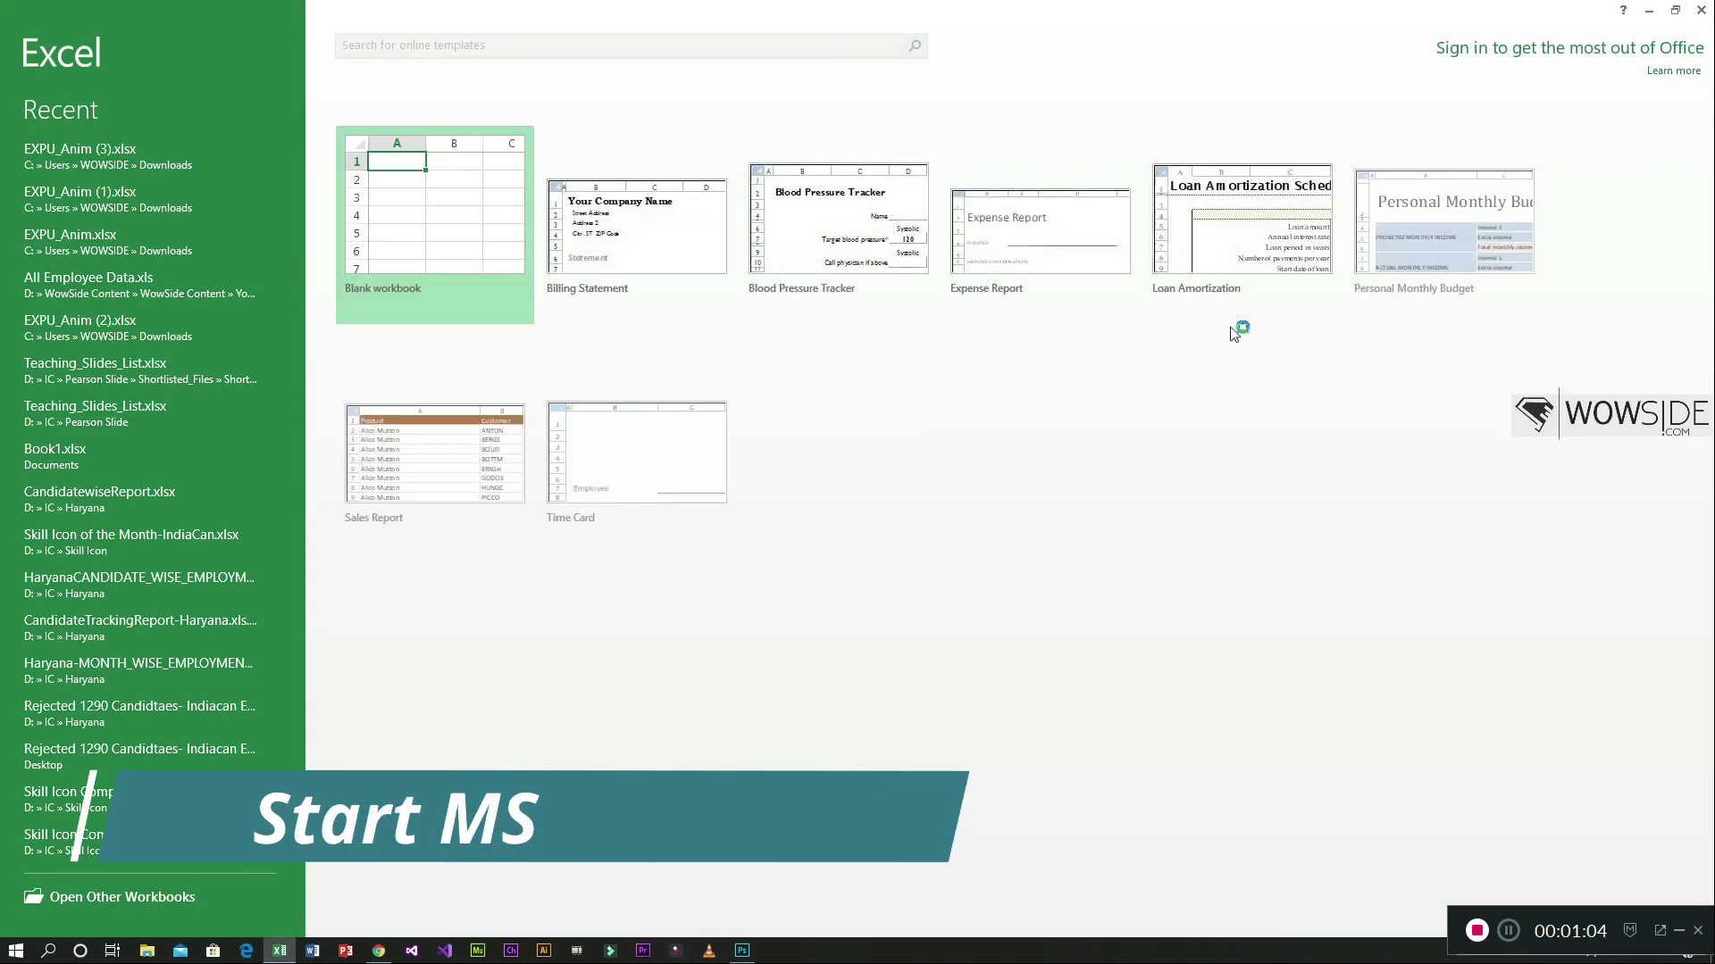
# - Create a blank workbook and enable the Developer tab in the ribbon customization options, then show its commands
pyautogui.click(449, 231)
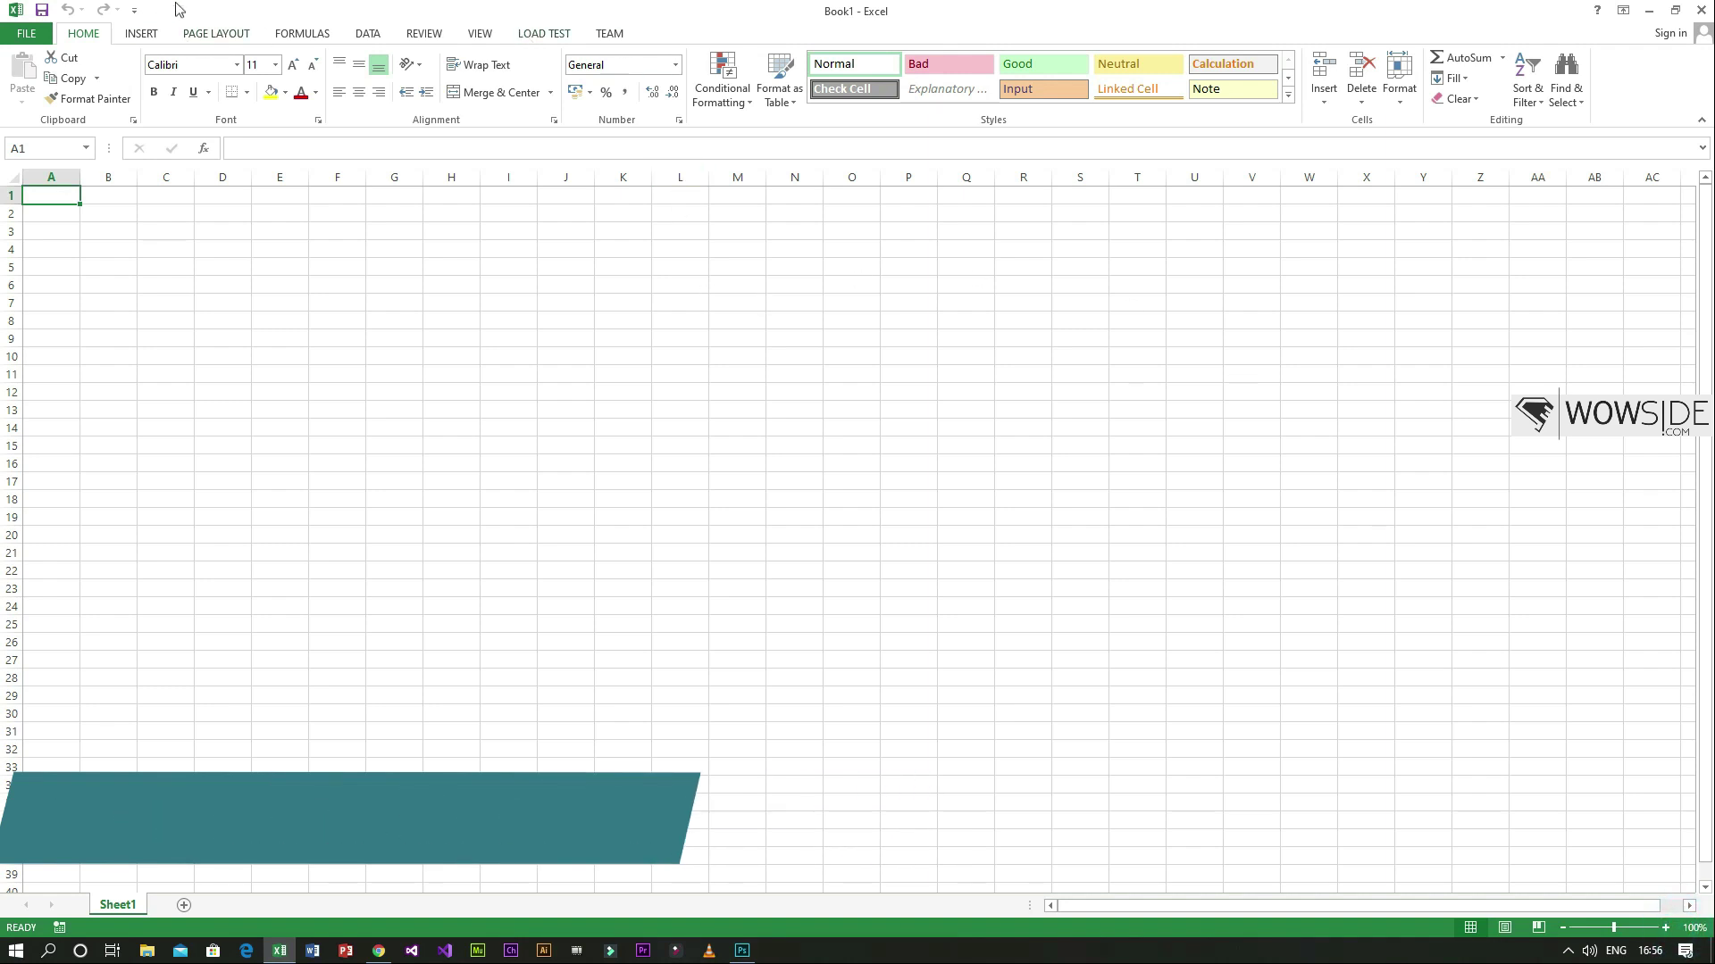
pyautogui.click(26, 36)
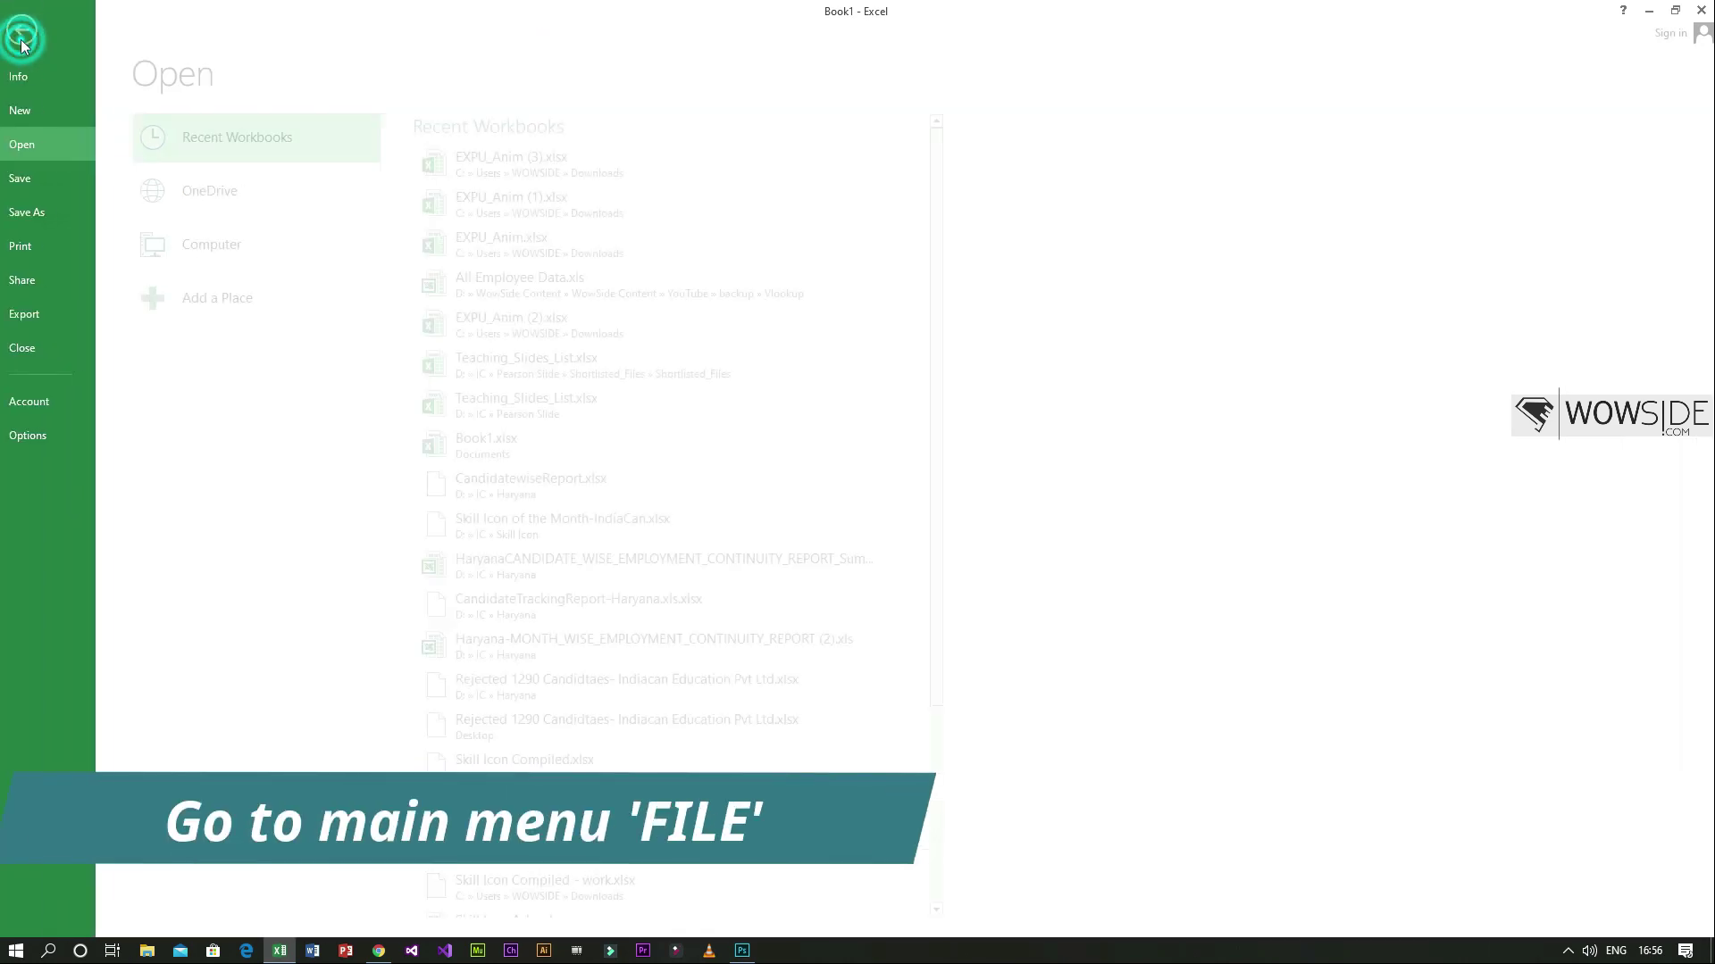
pyautogui.click(45, 438)
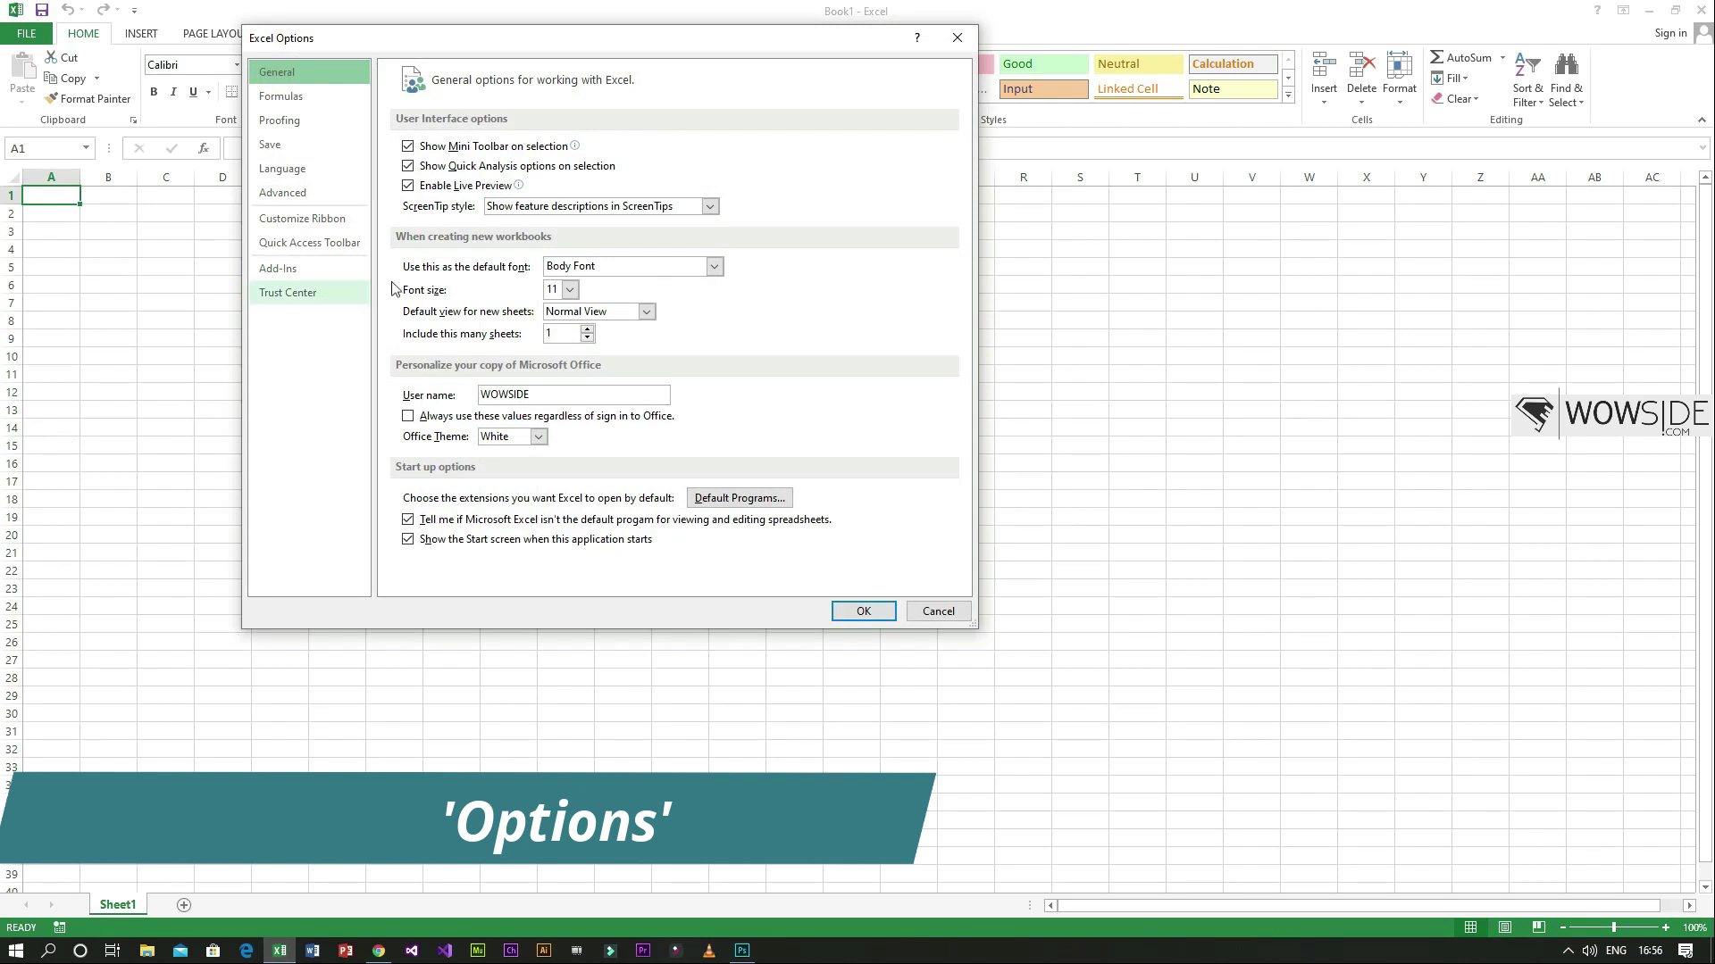
pyautogui.click(314, 220)
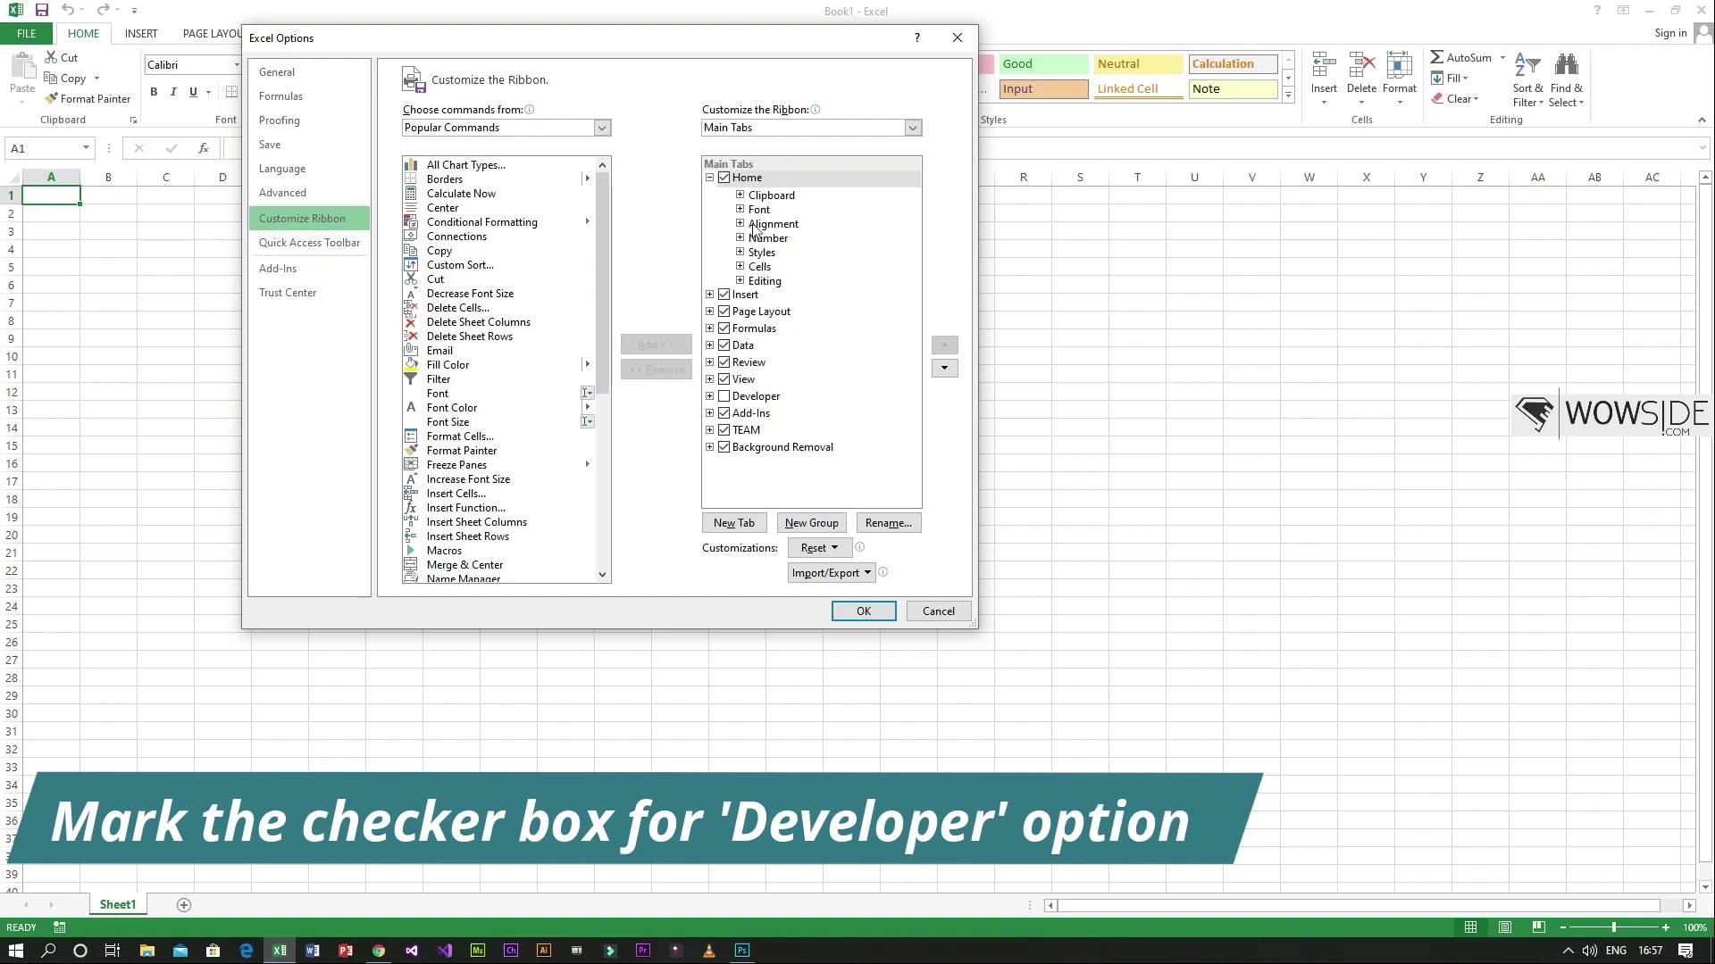
pyautogui.click(724, 397)
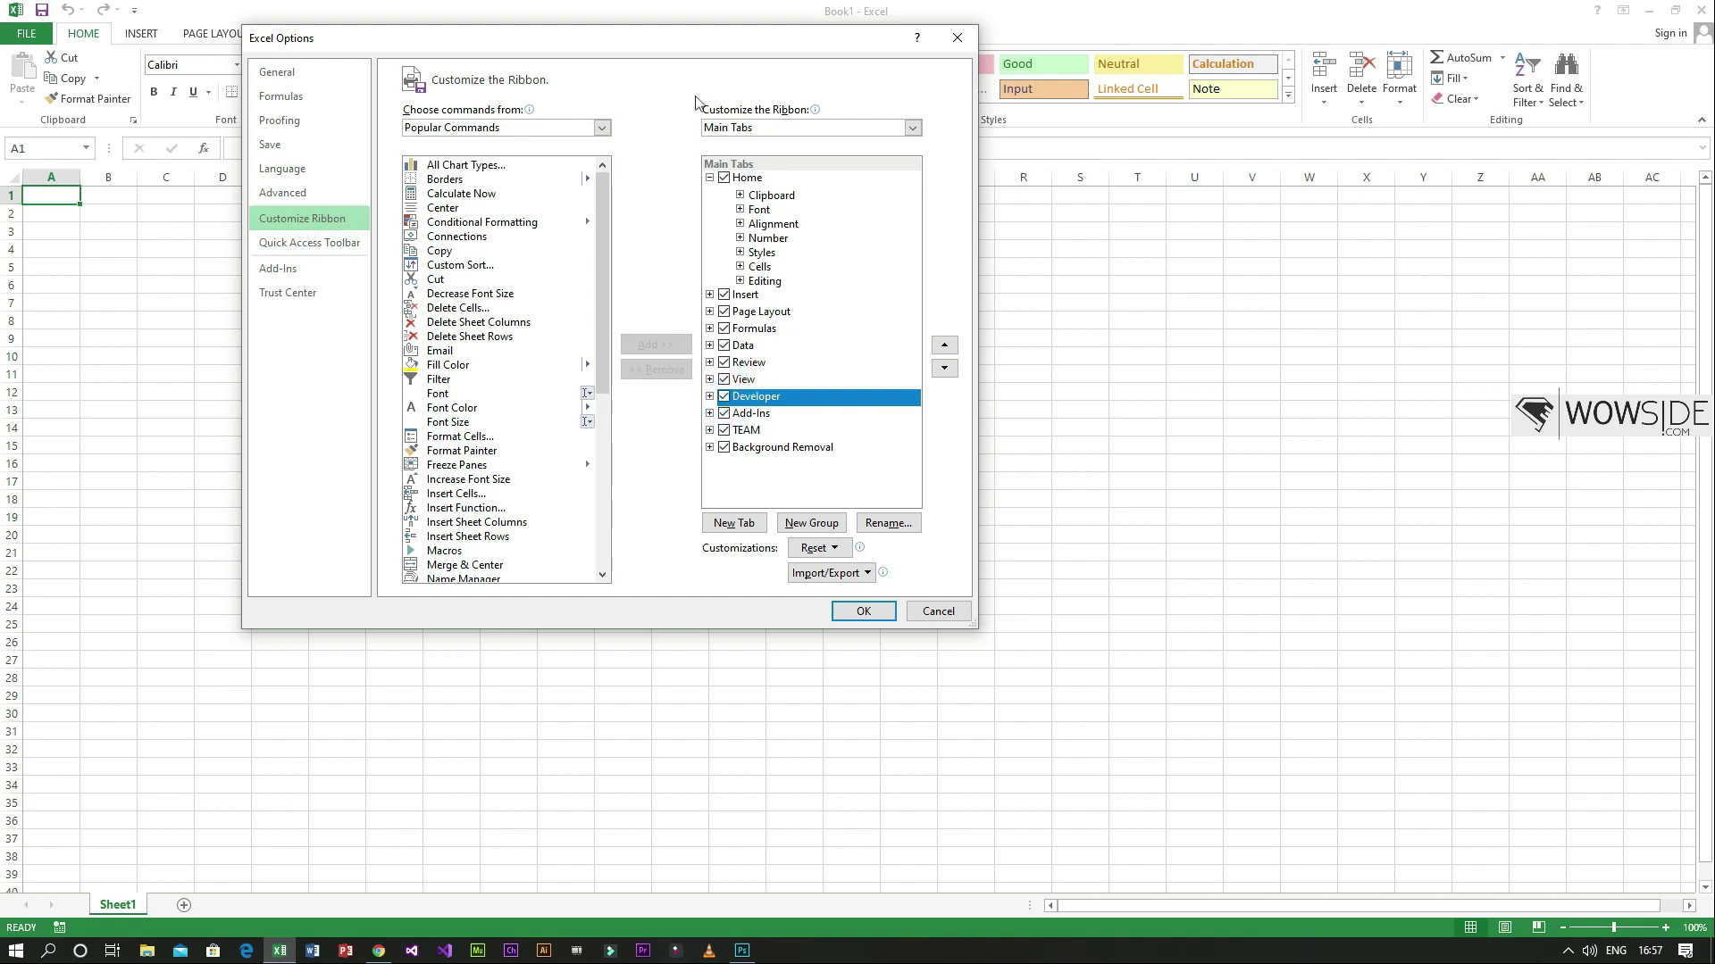
pyautogui.moveTo(663, 53); pyautogui.dragTo(823, 246)
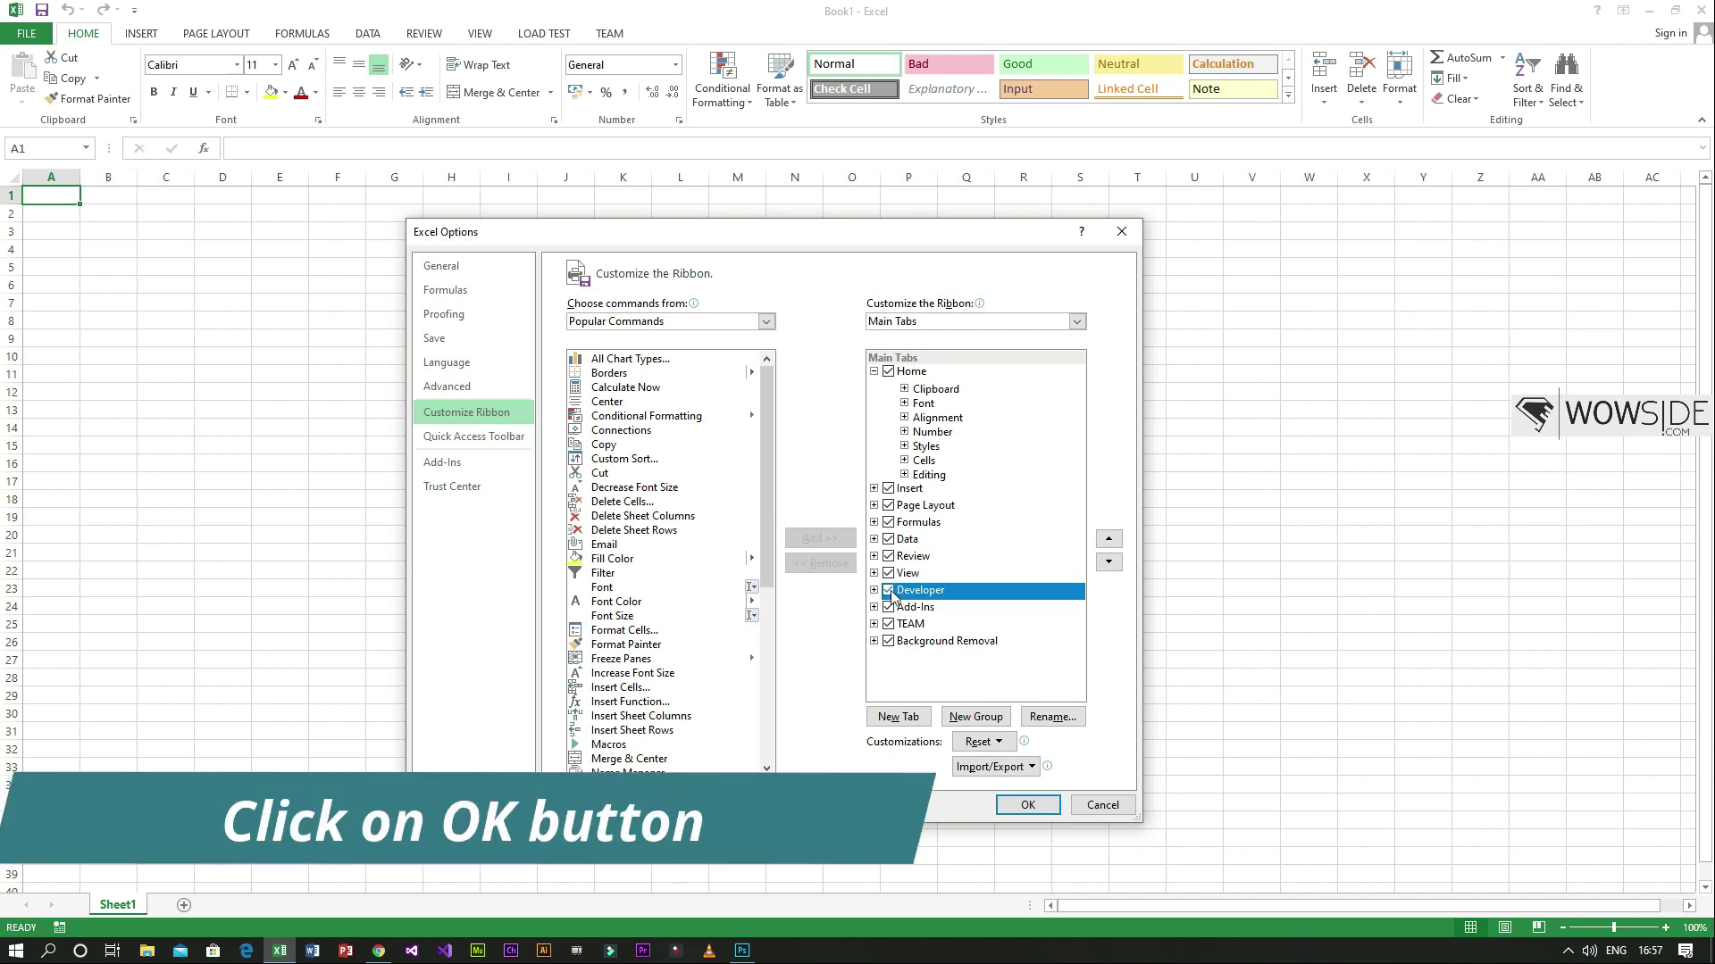
pyautogui.click(1027, 804)
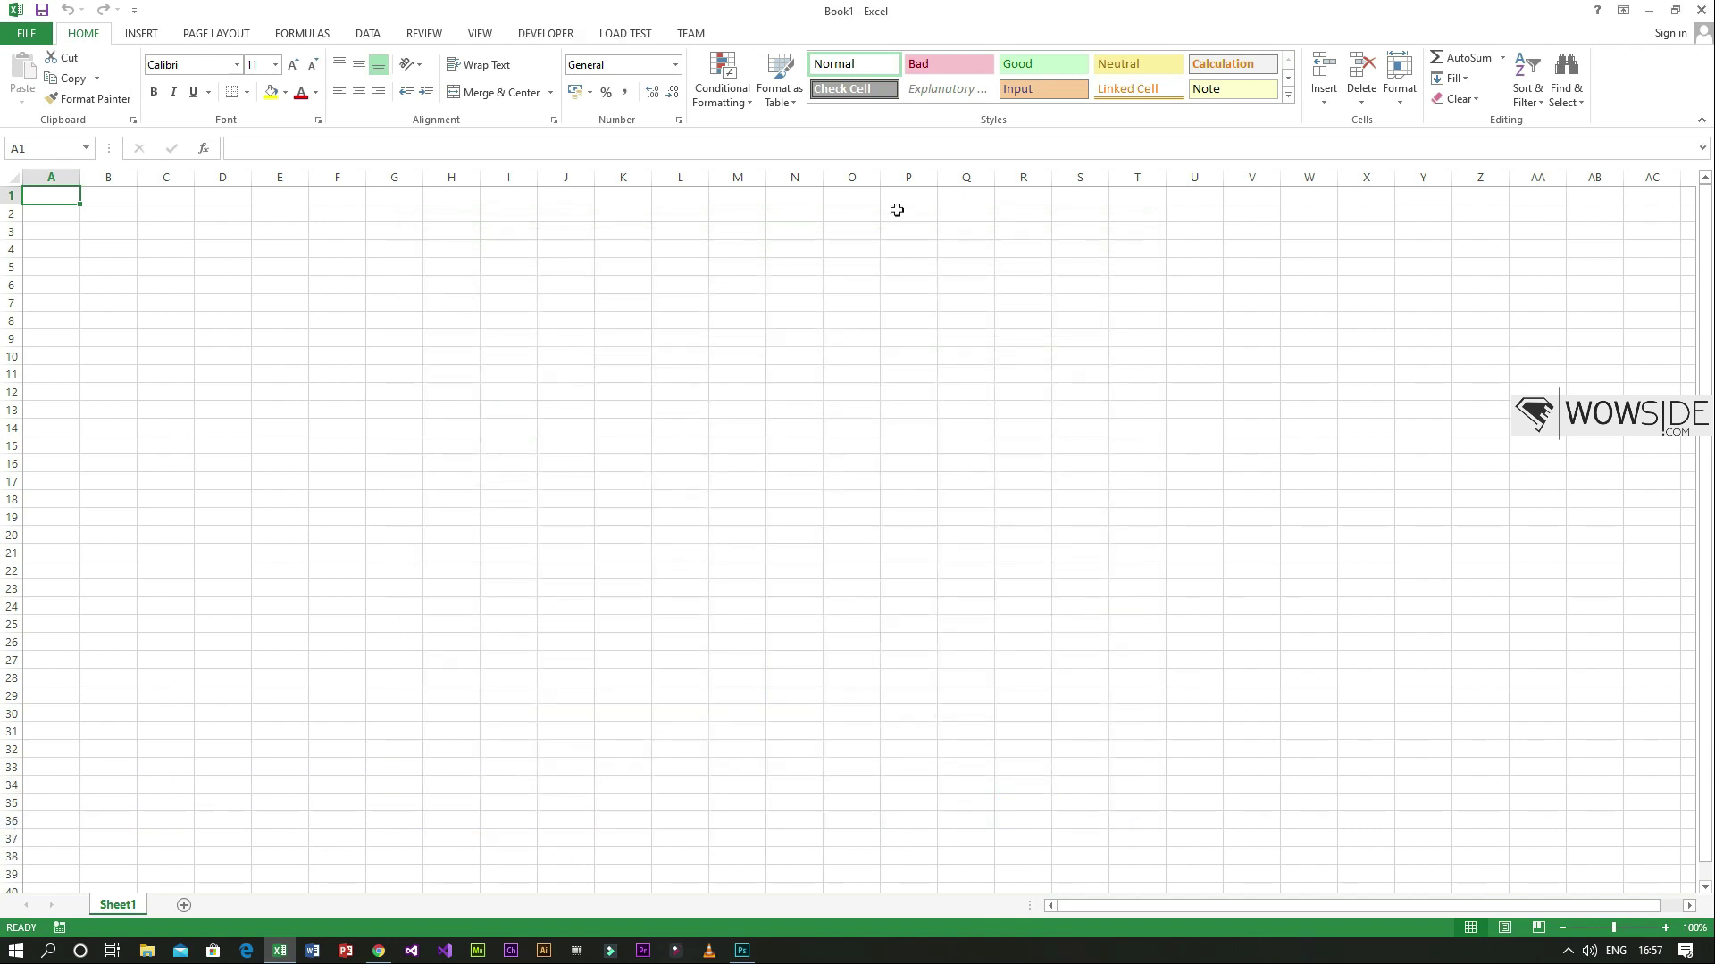
pyautogui.click(551, 37)
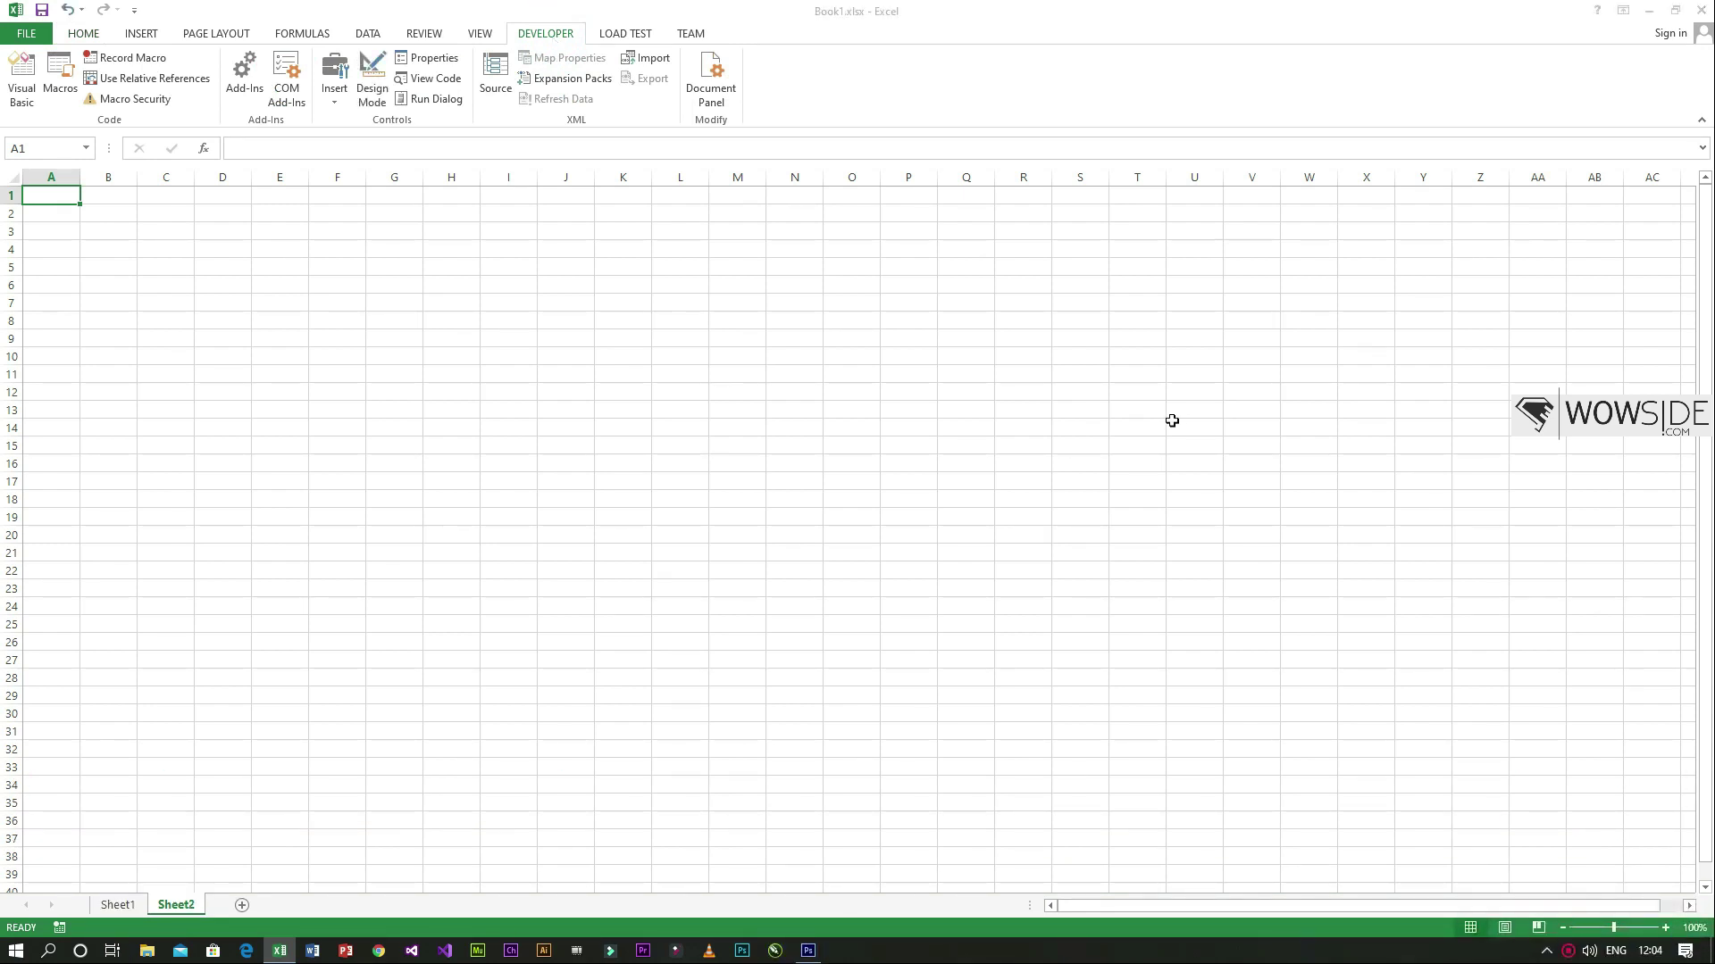
pyautogui.click(176, 313)
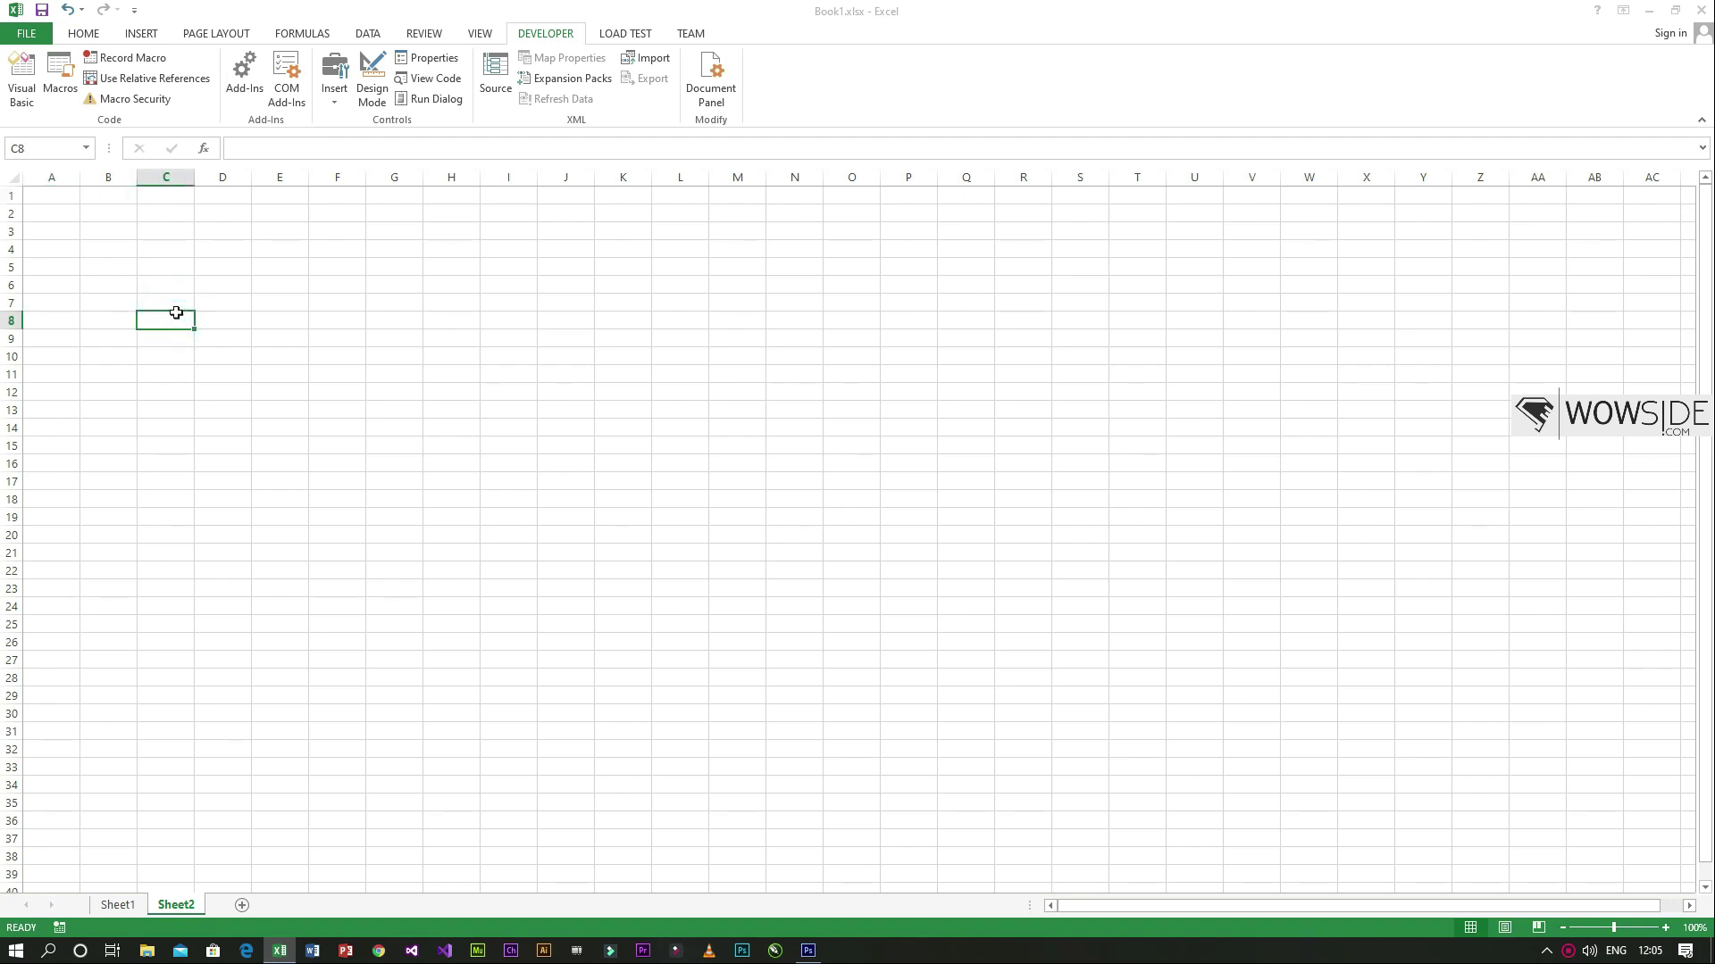
pyautogui.click(153, 261)
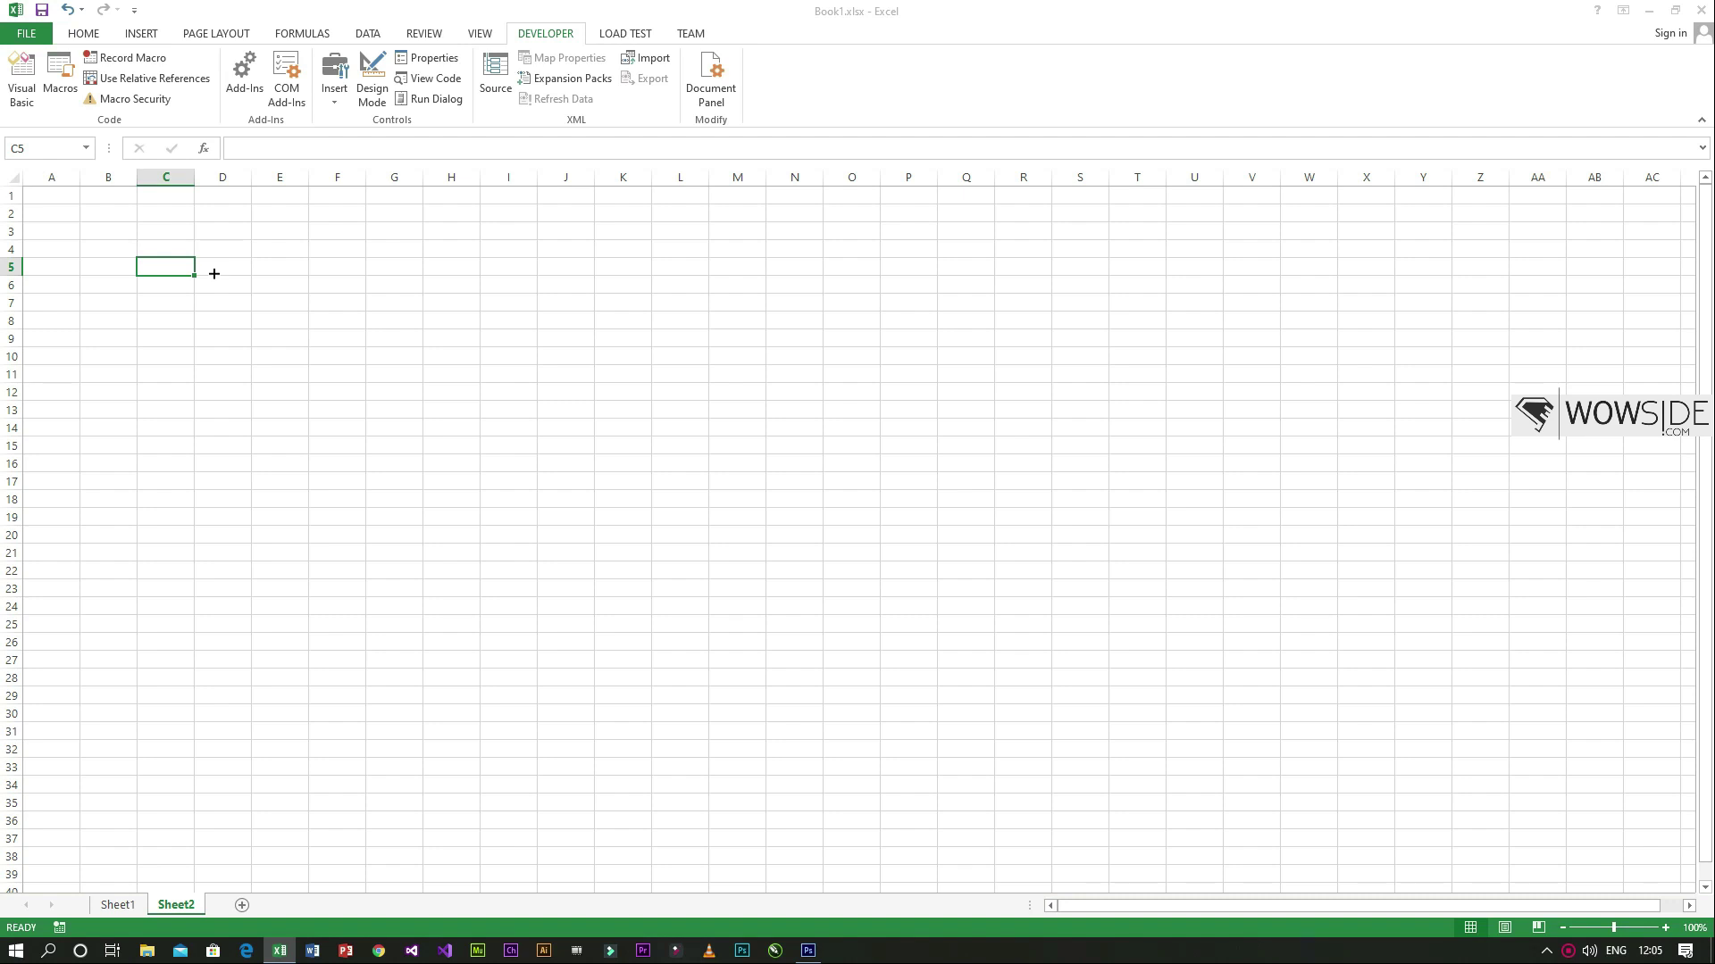
pyautogui.click(103, 231)
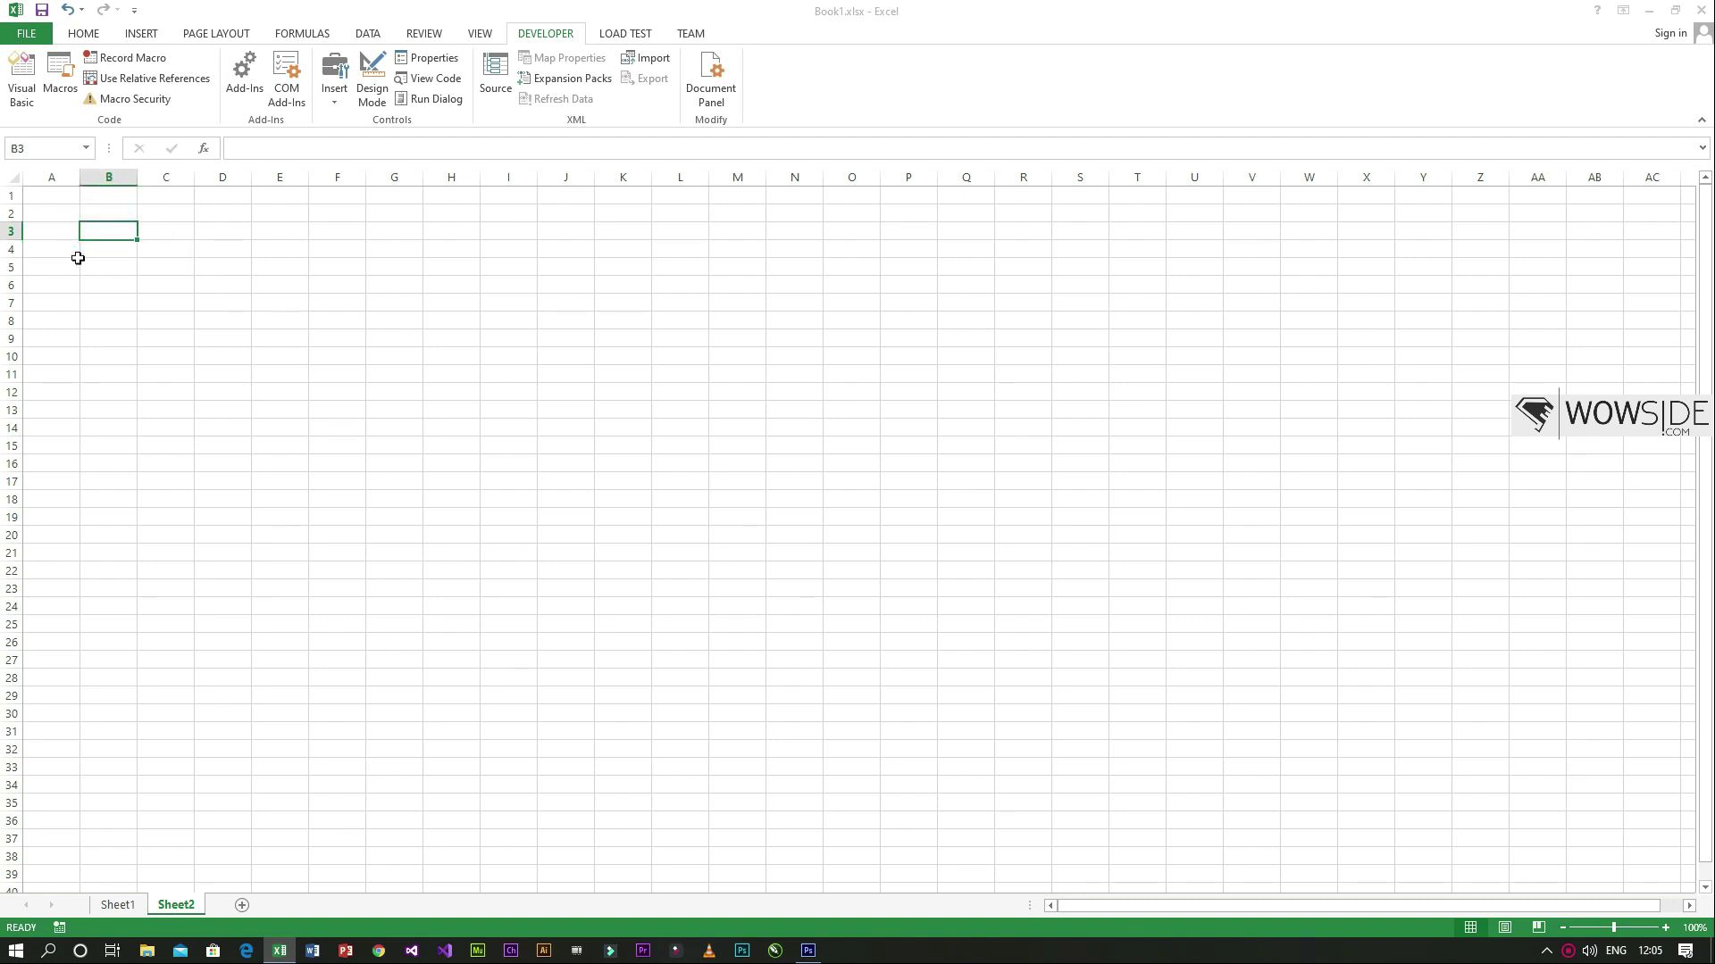
pyautogui.click(152, 80)
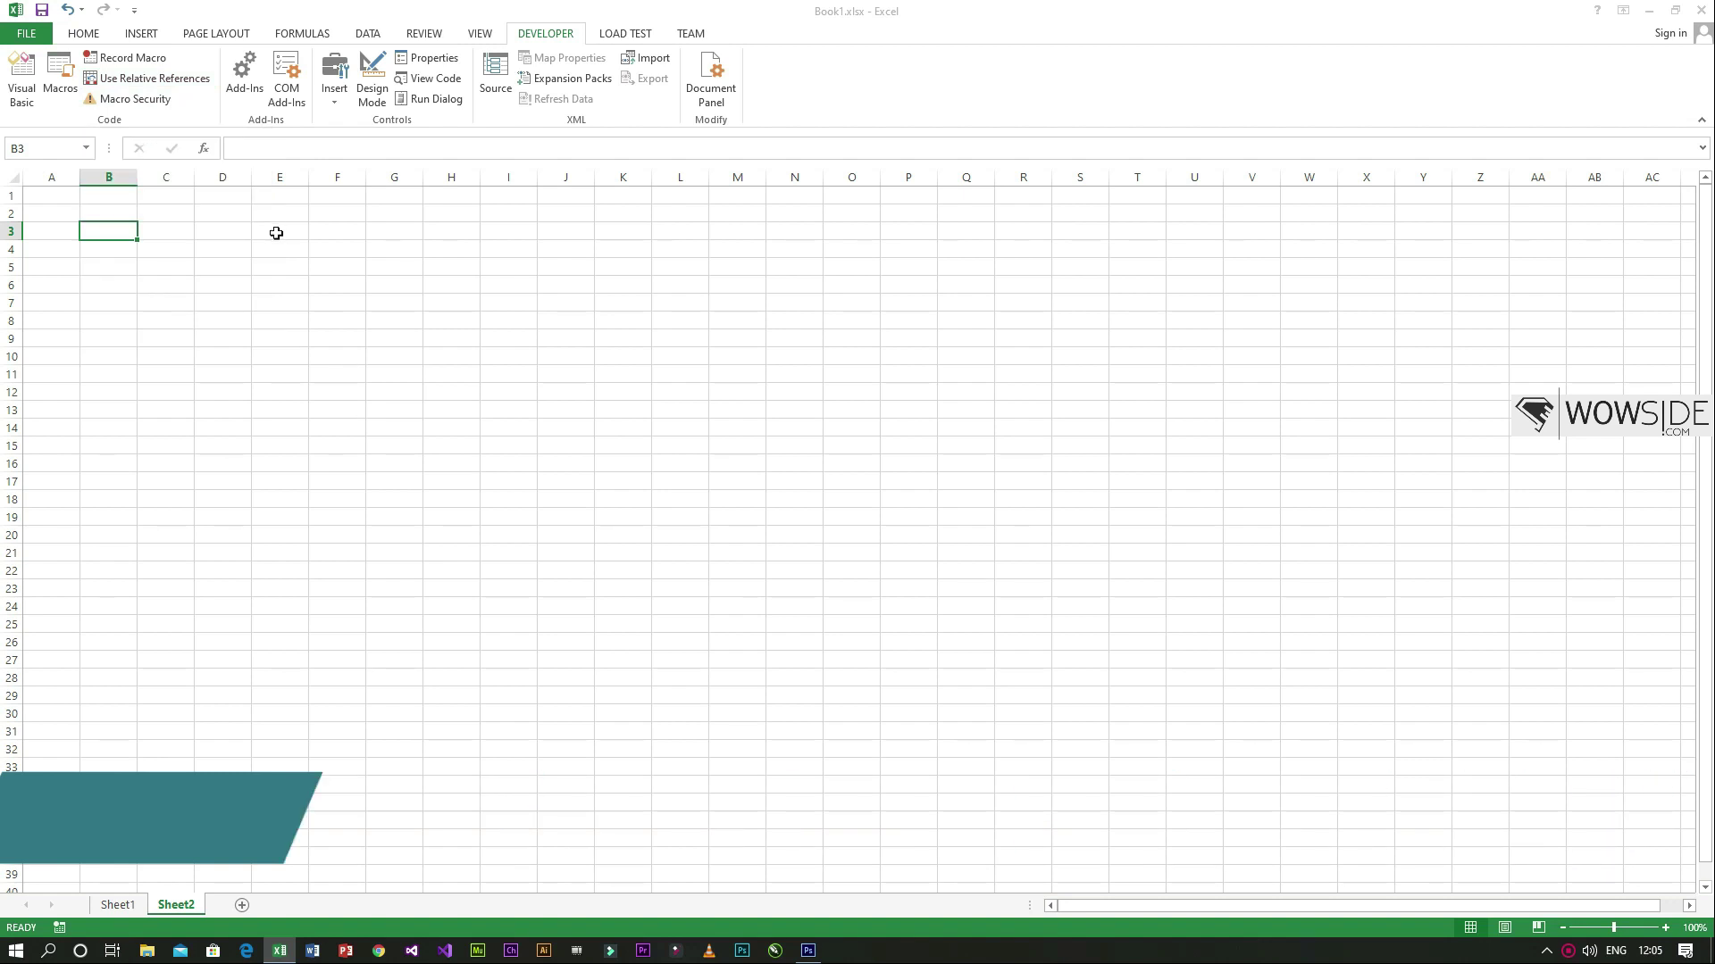
pyautogui.click(57, 215)
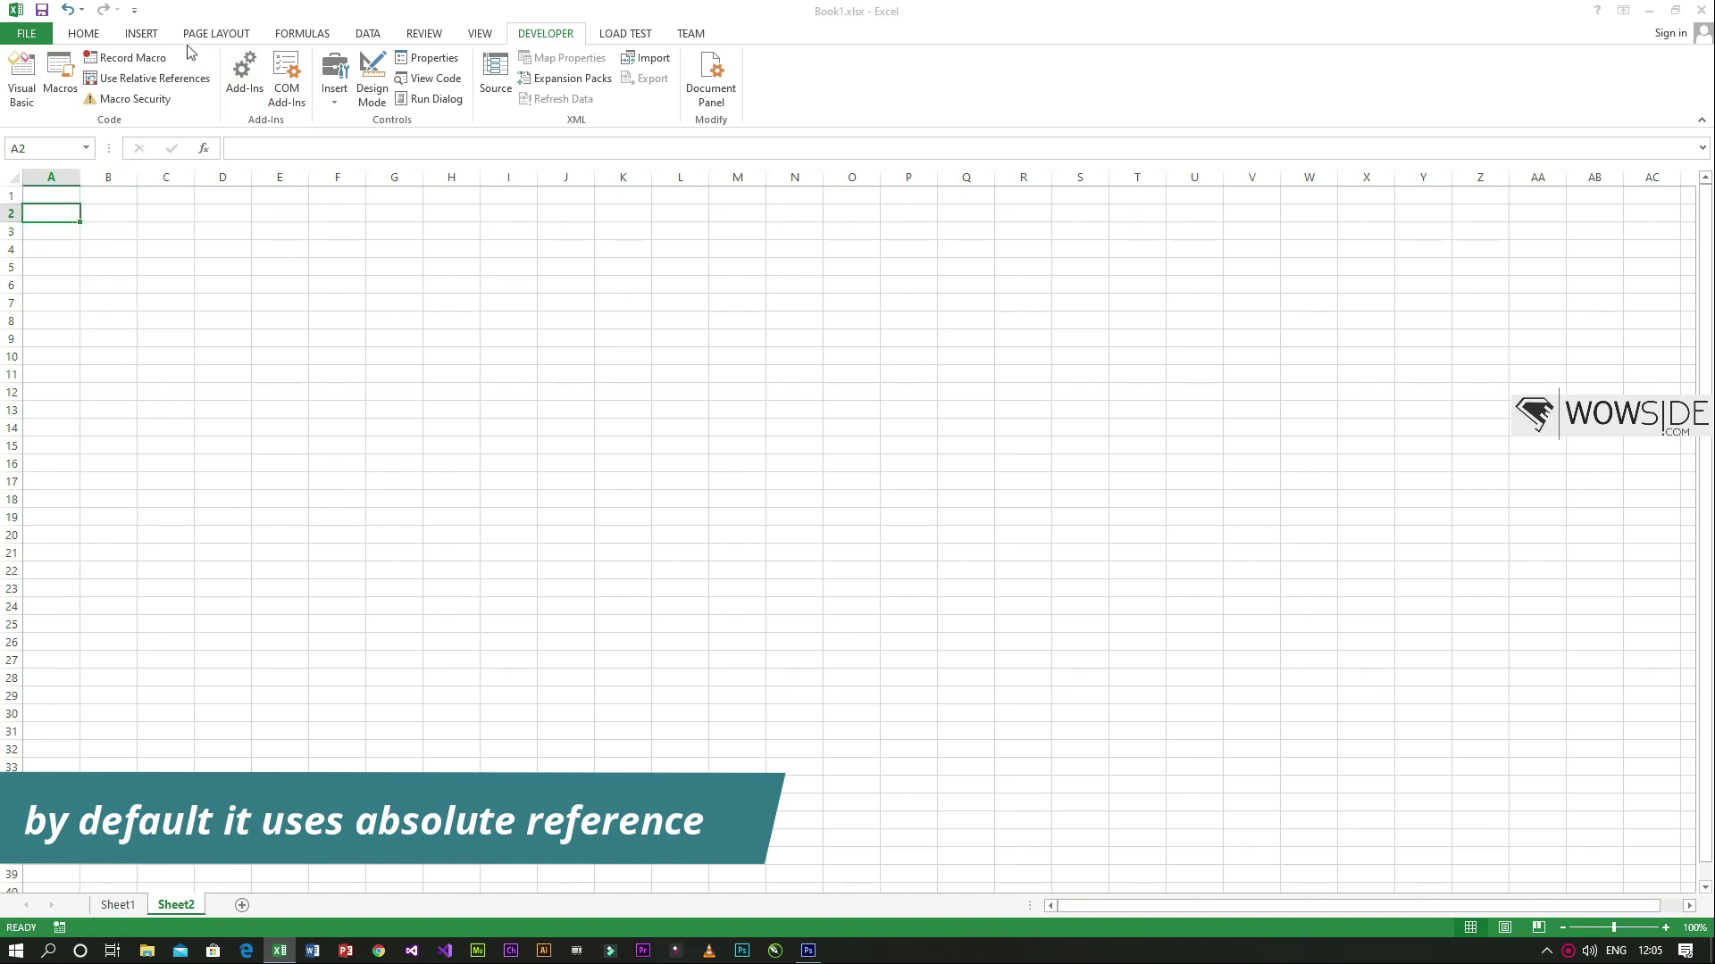
pyautogui.click(158, 79)
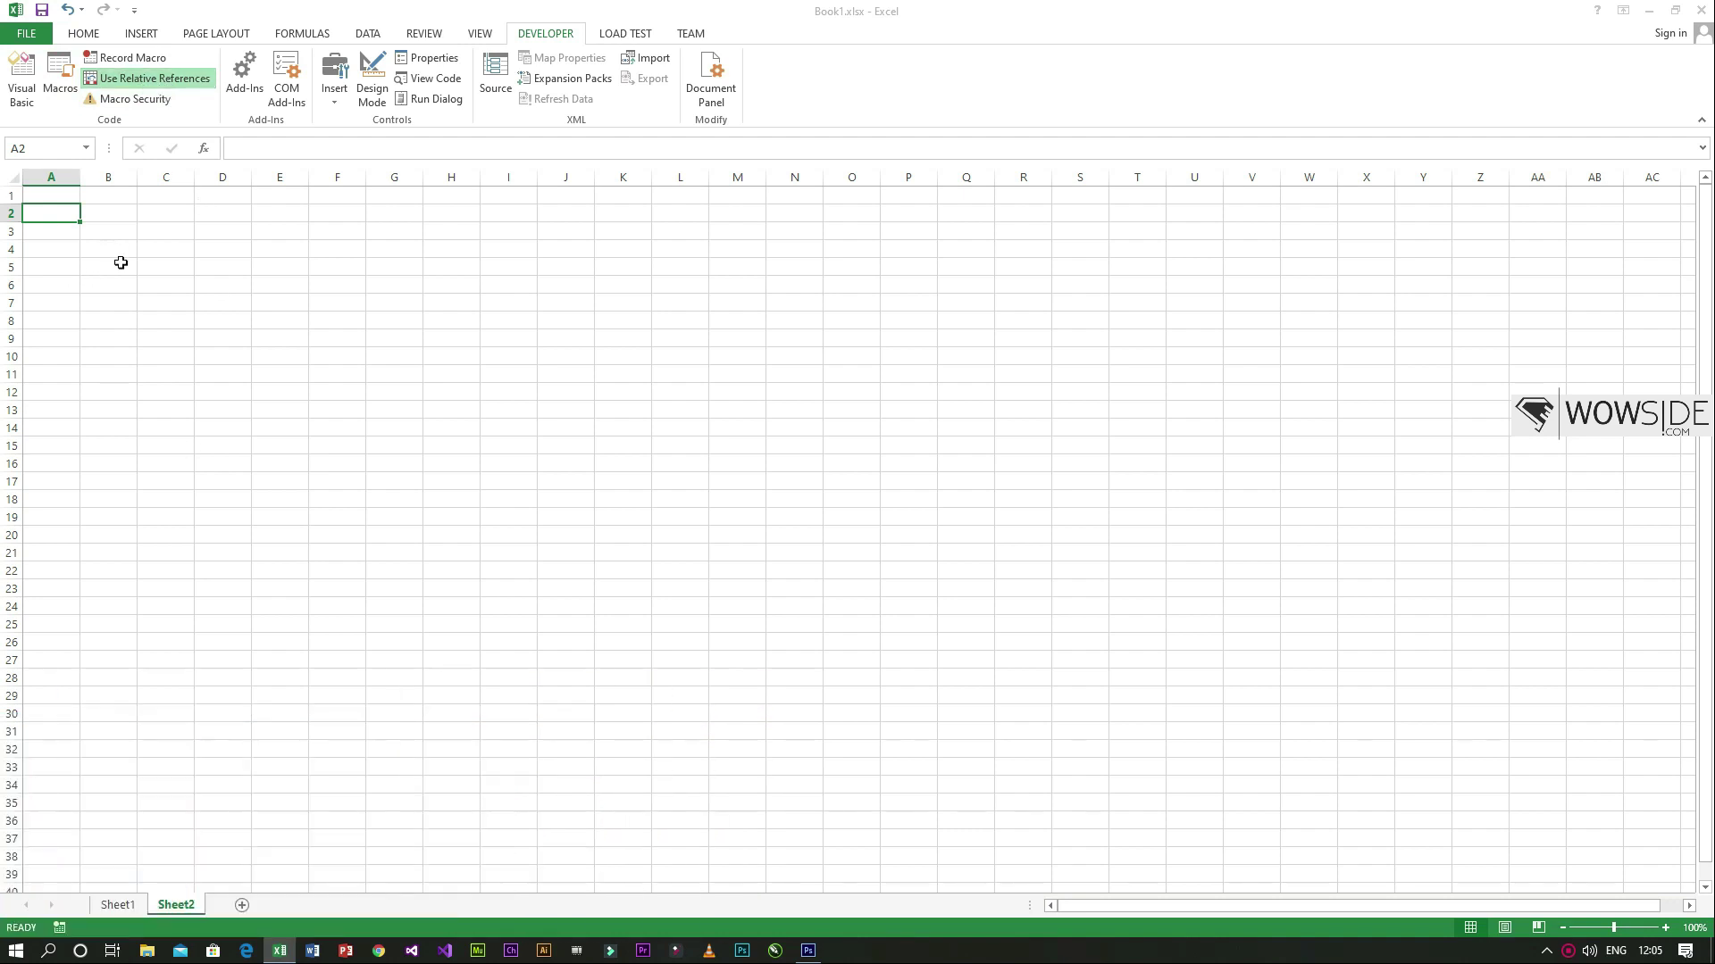
pyautogui.click(186, 79)
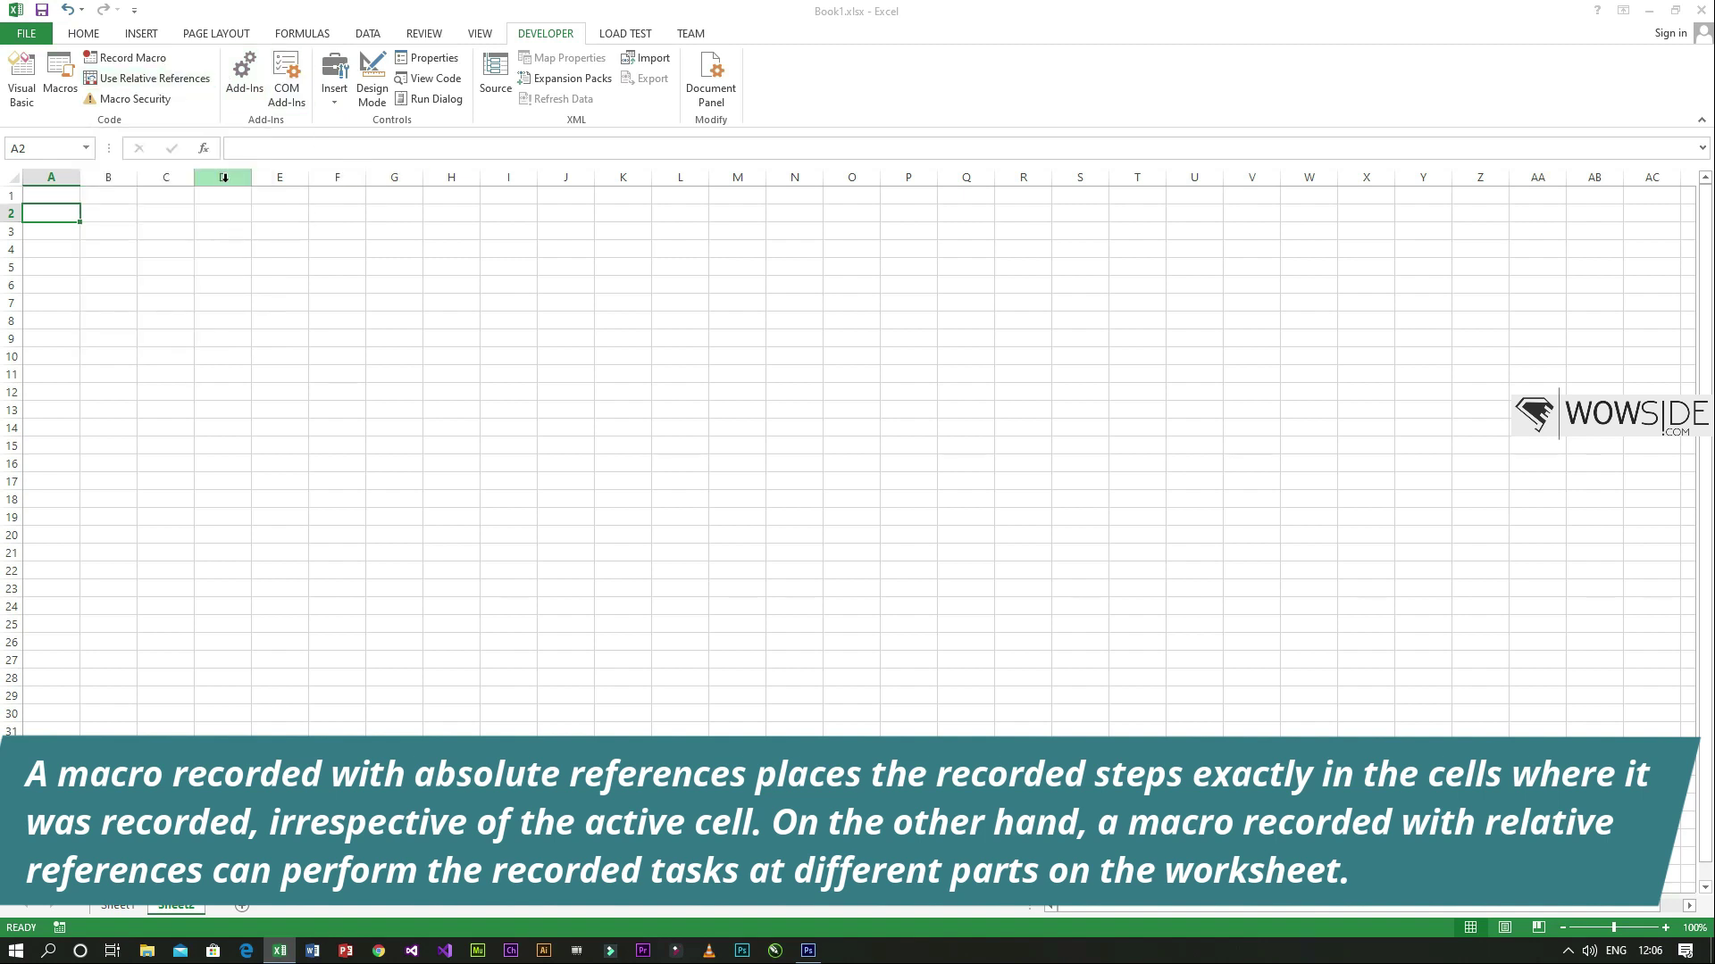
pyautogui.click(565, 301)
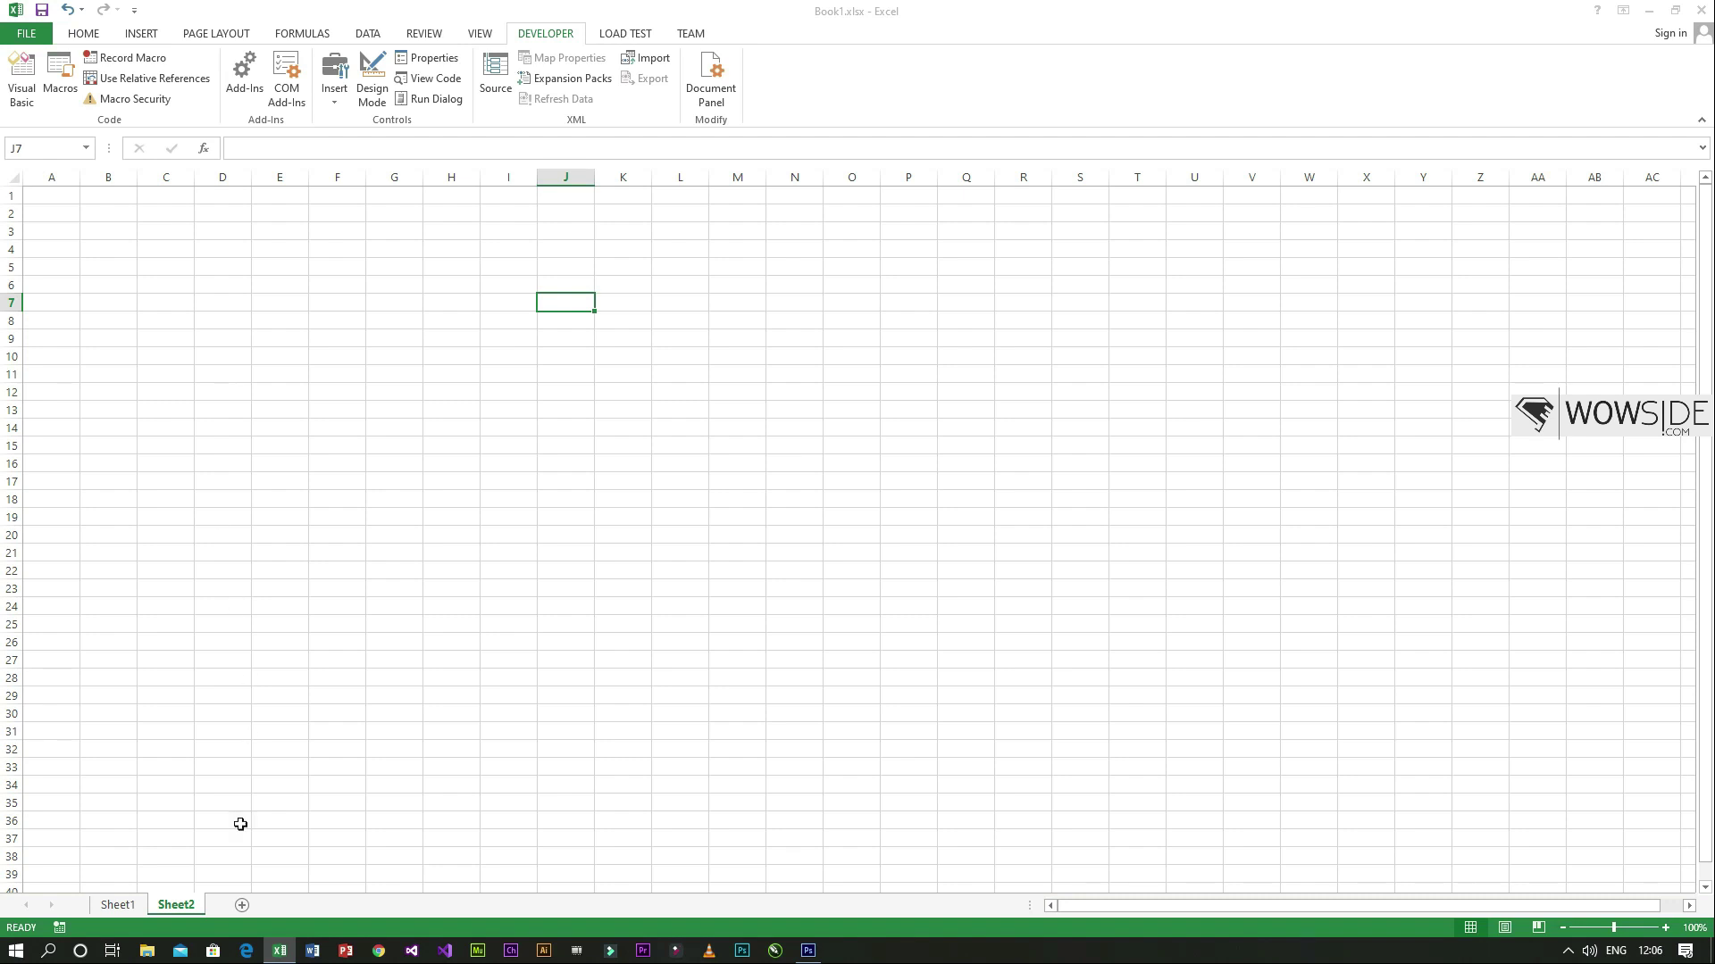
# - Create a copy of Sheet1 at the end of the workbook
pyautogui.click(117, 904)
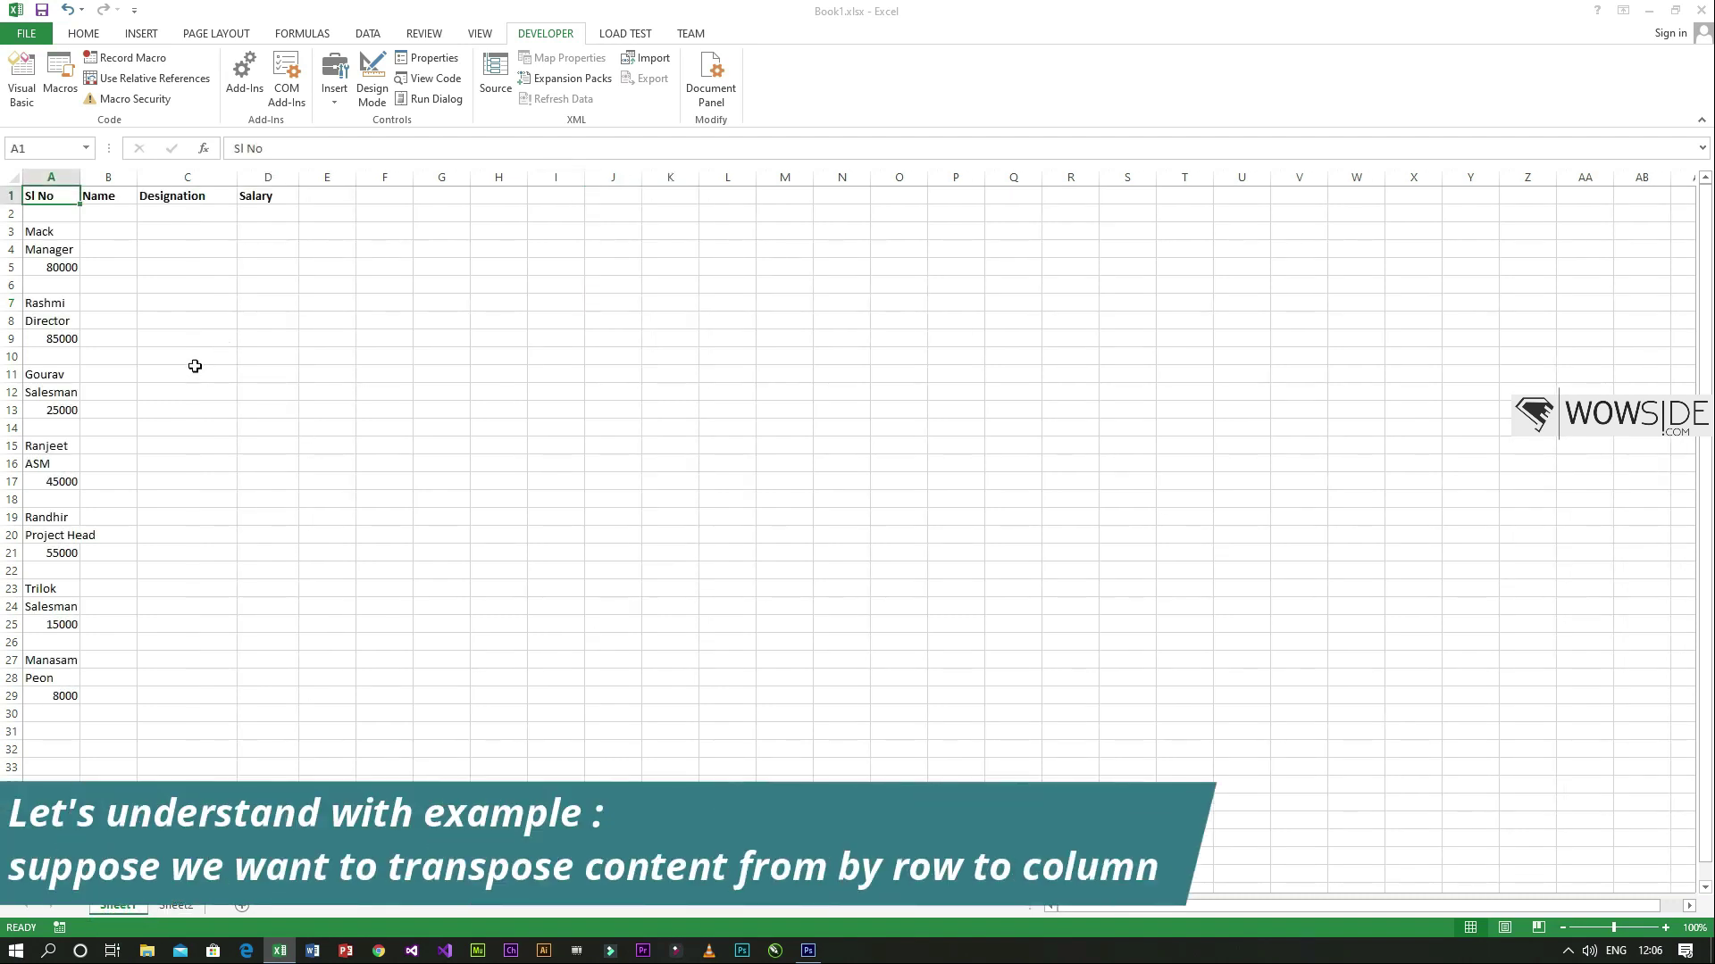
pyautogui.click(97, 234)
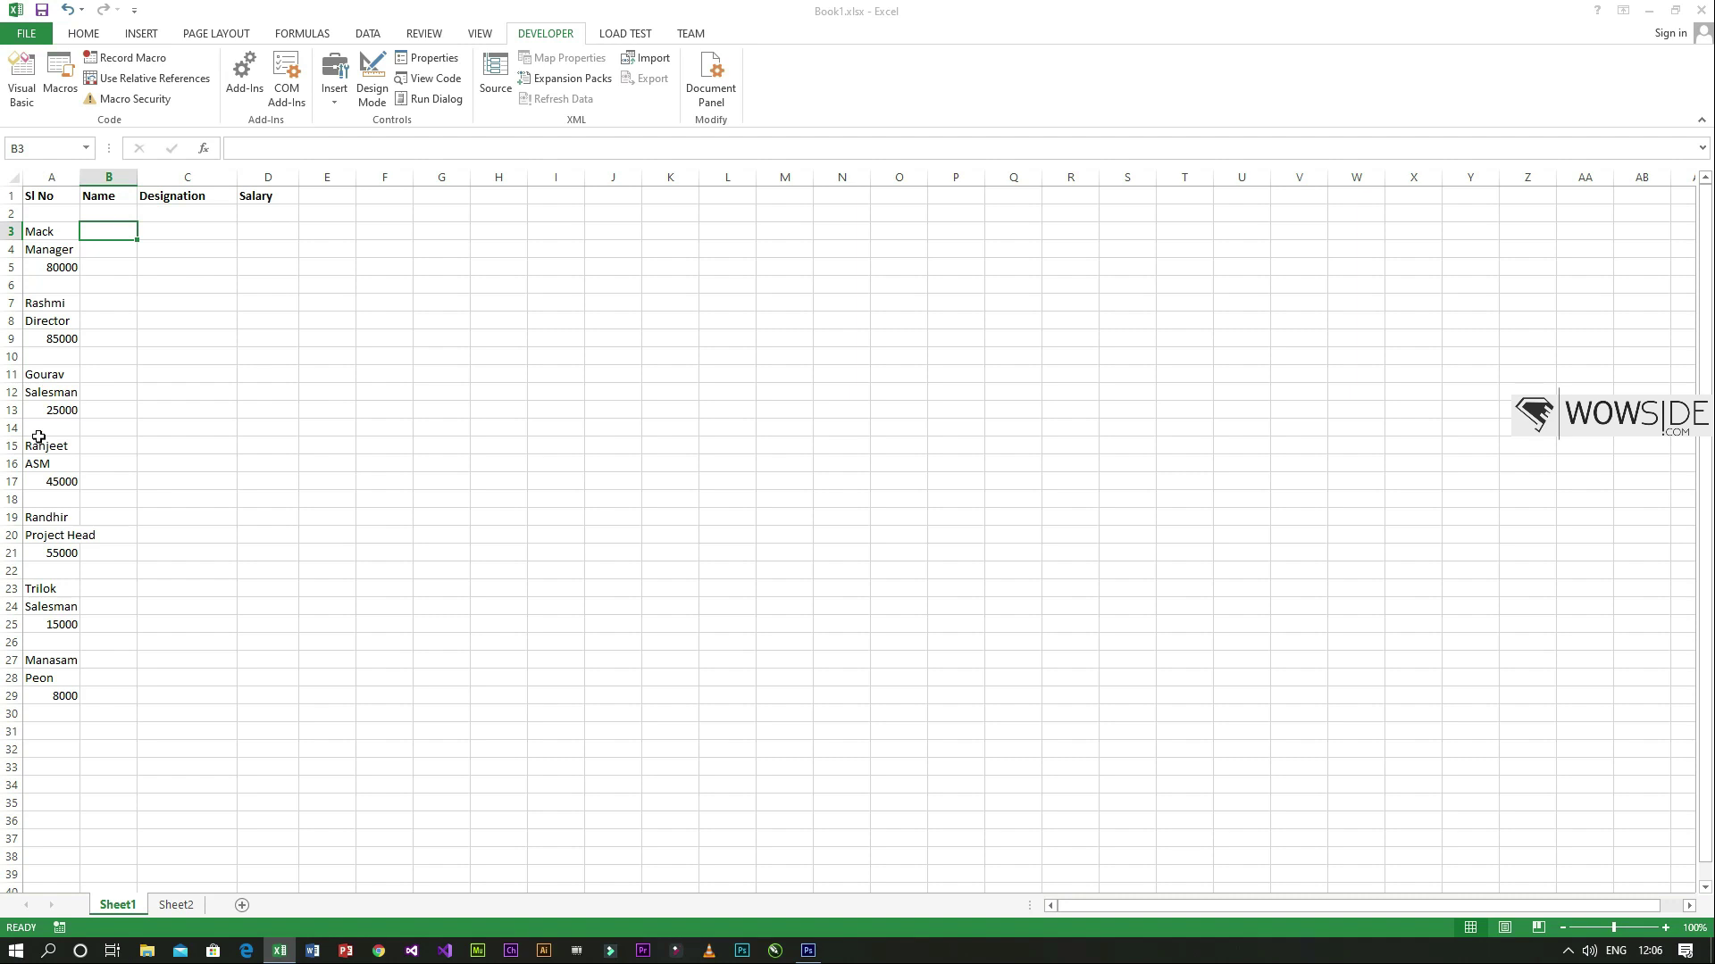
pyautogui.rightClick(106, 908)
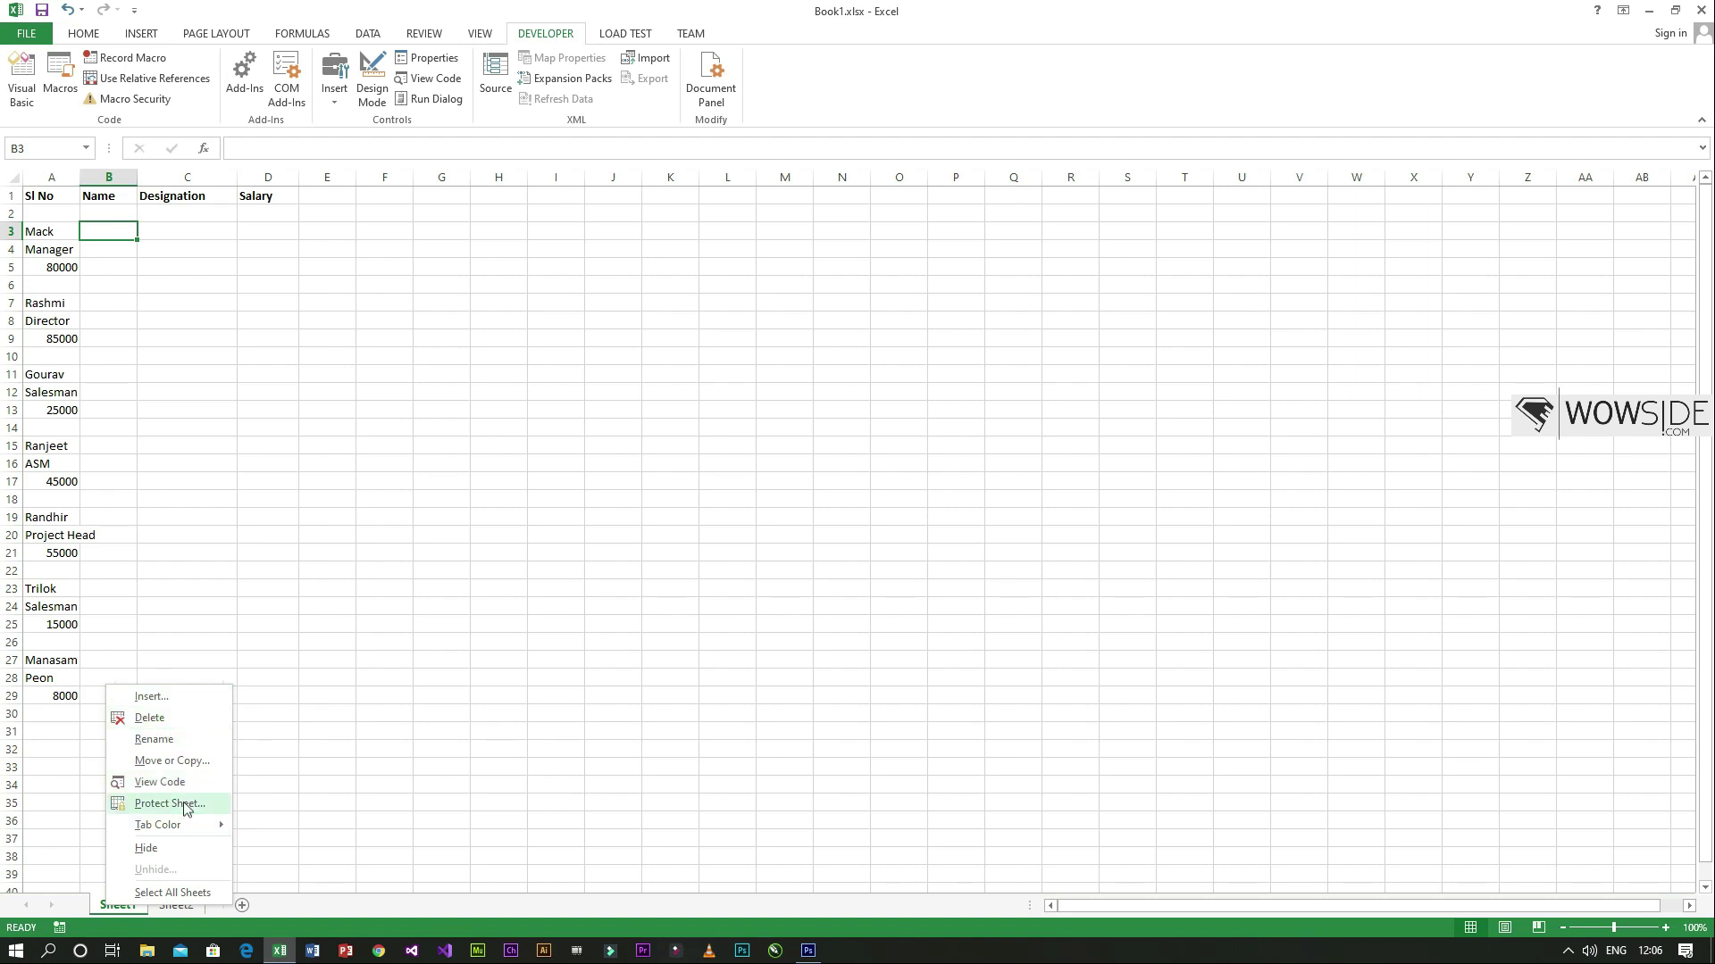
pyautogui.click(164, 760)
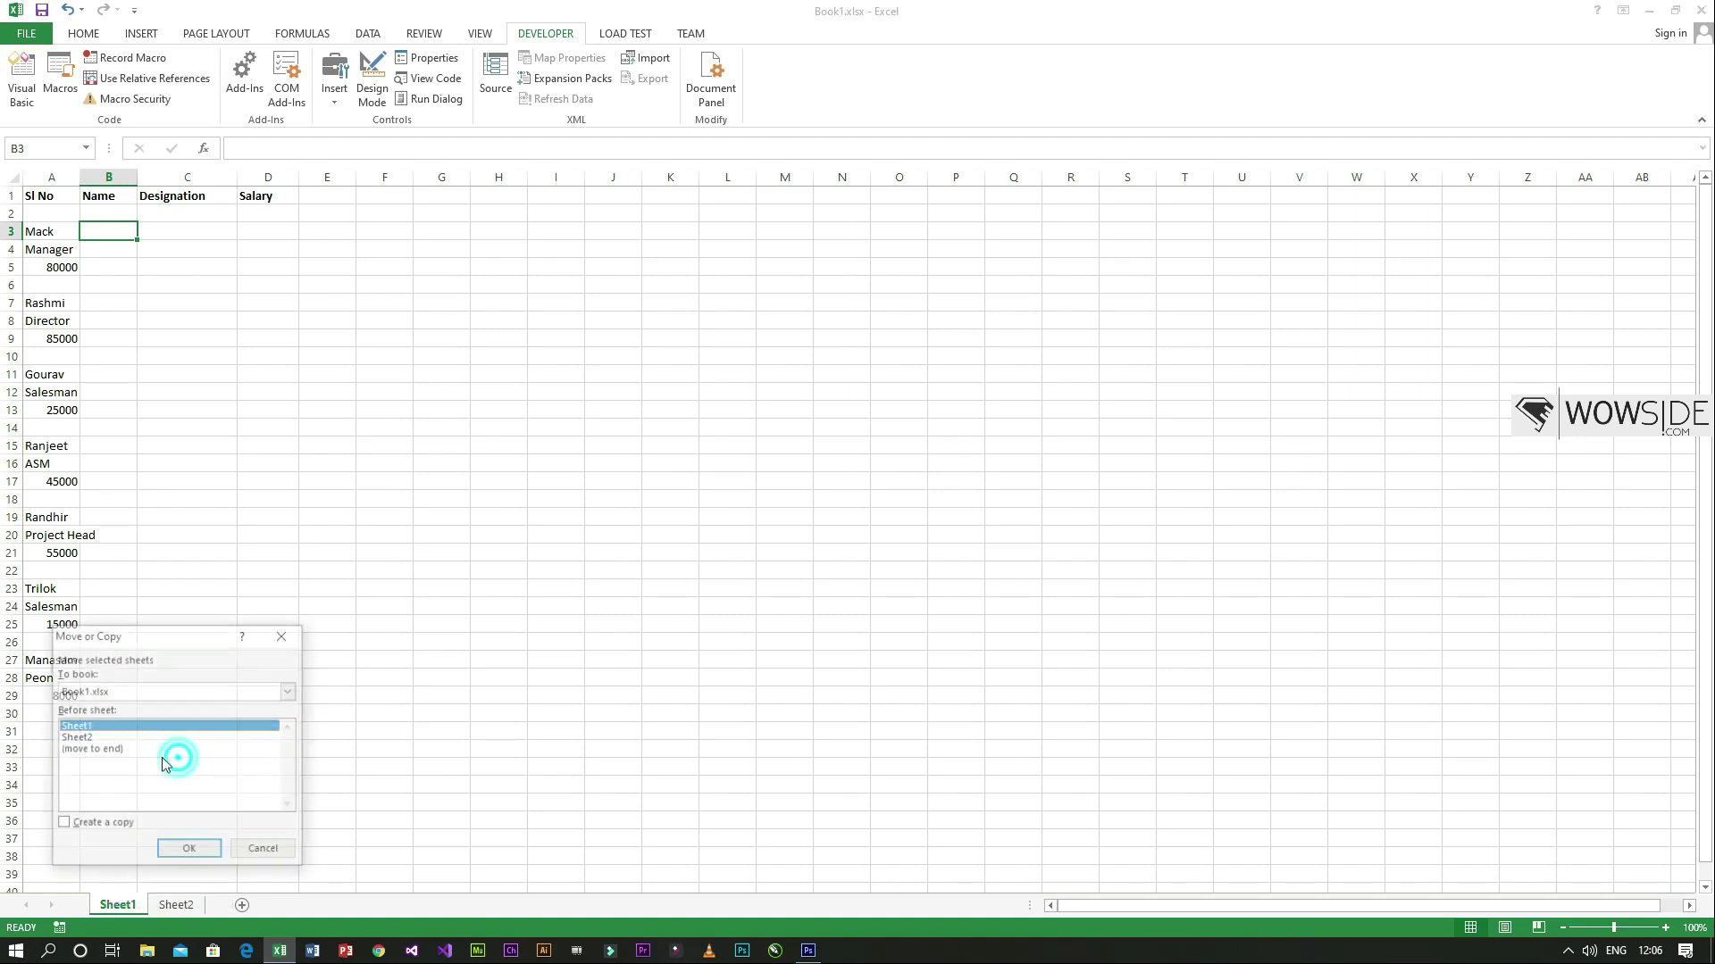
pyautogui.click(101, 750)
pyautogui.click(79, 826)
pyautogui.click(174, 855)
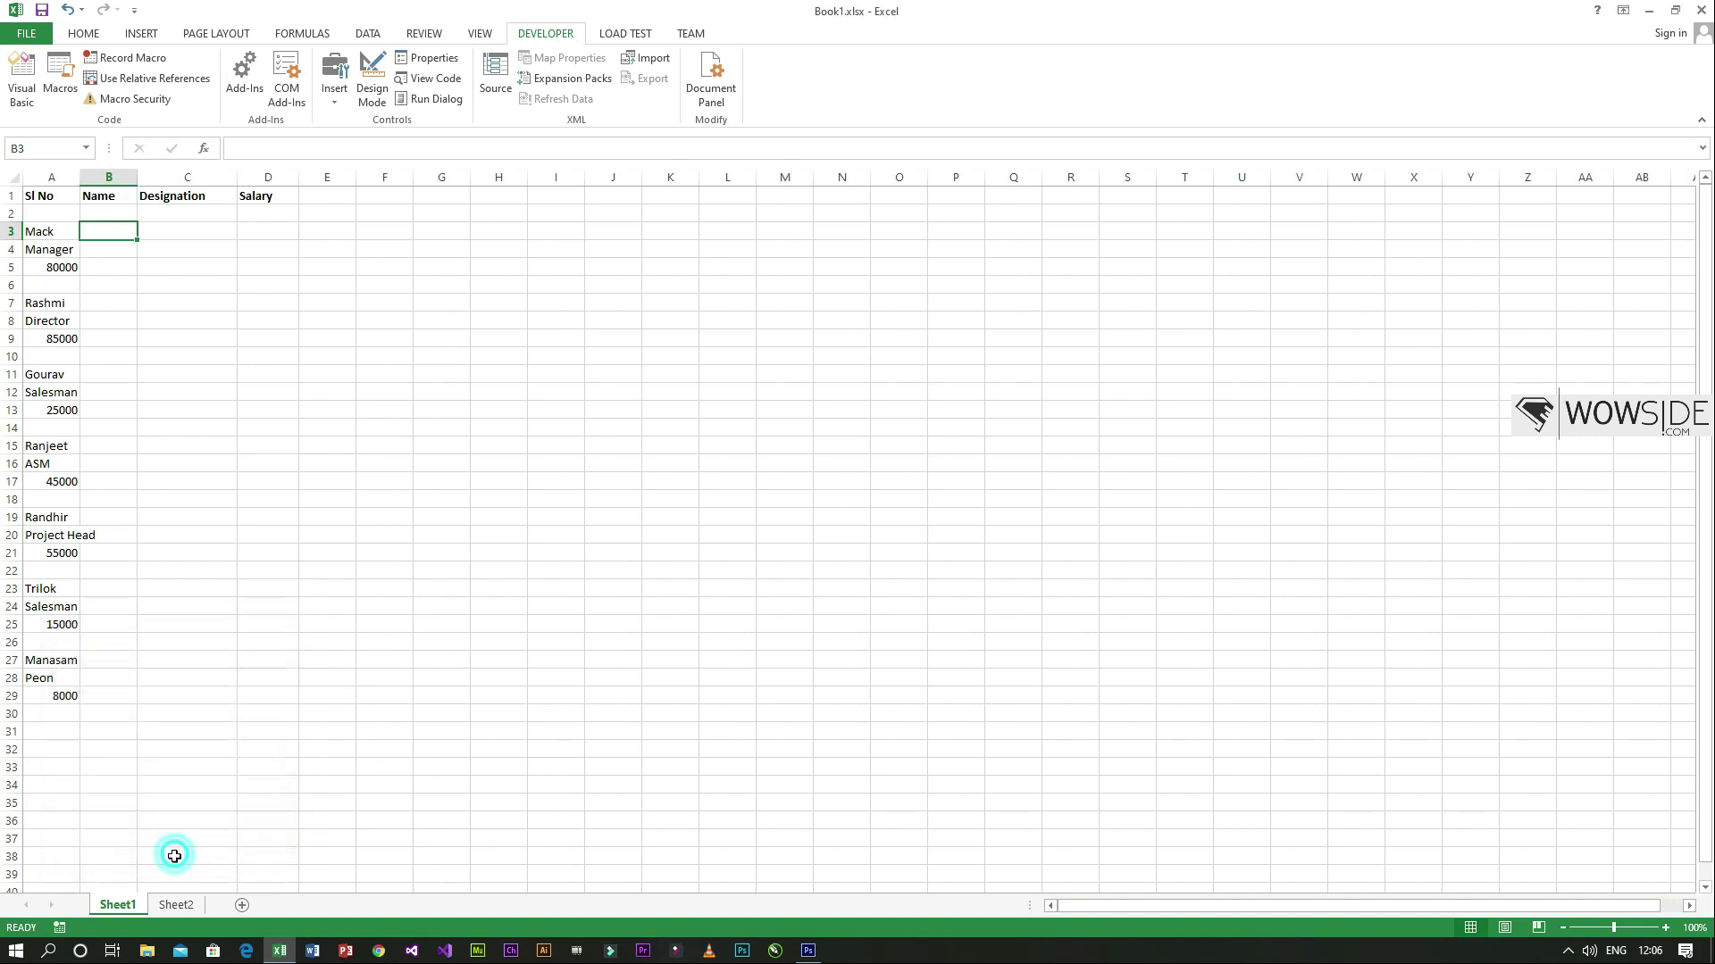
# - Turn on relative references for macro recording in Sheet1 and select cell A2 as the starting cell
pyautogui.click(122, 906)
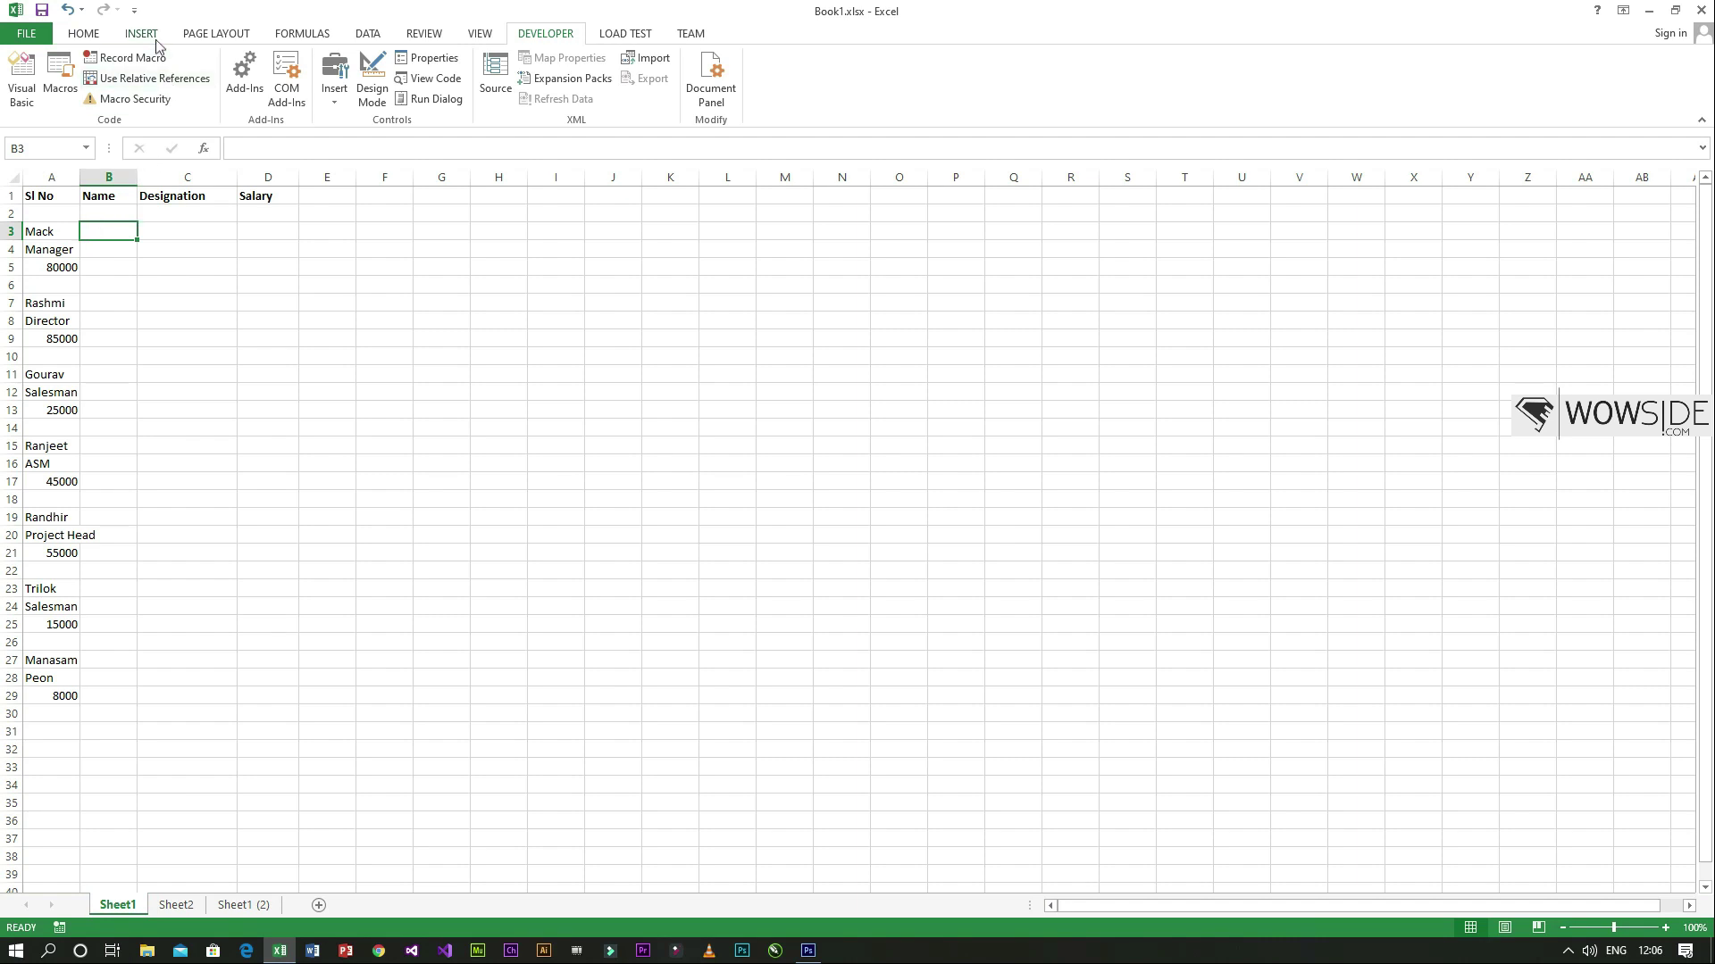
pyautogui.click(143, 78)
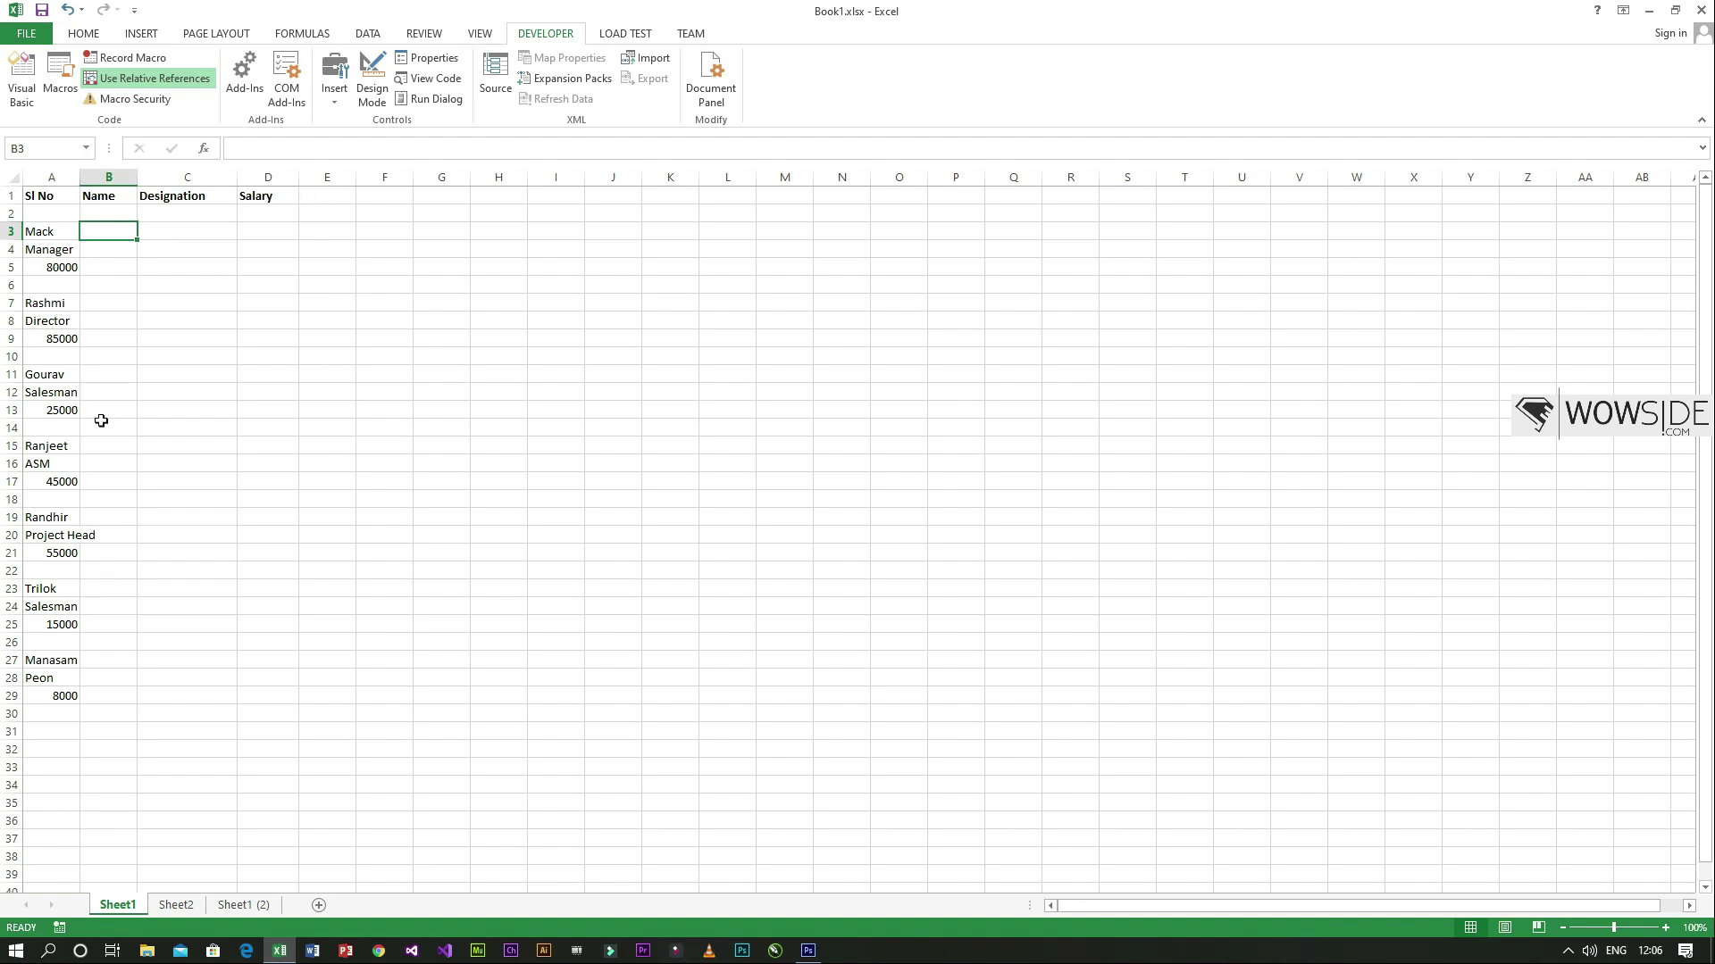
pyautogui.click(51, 219)
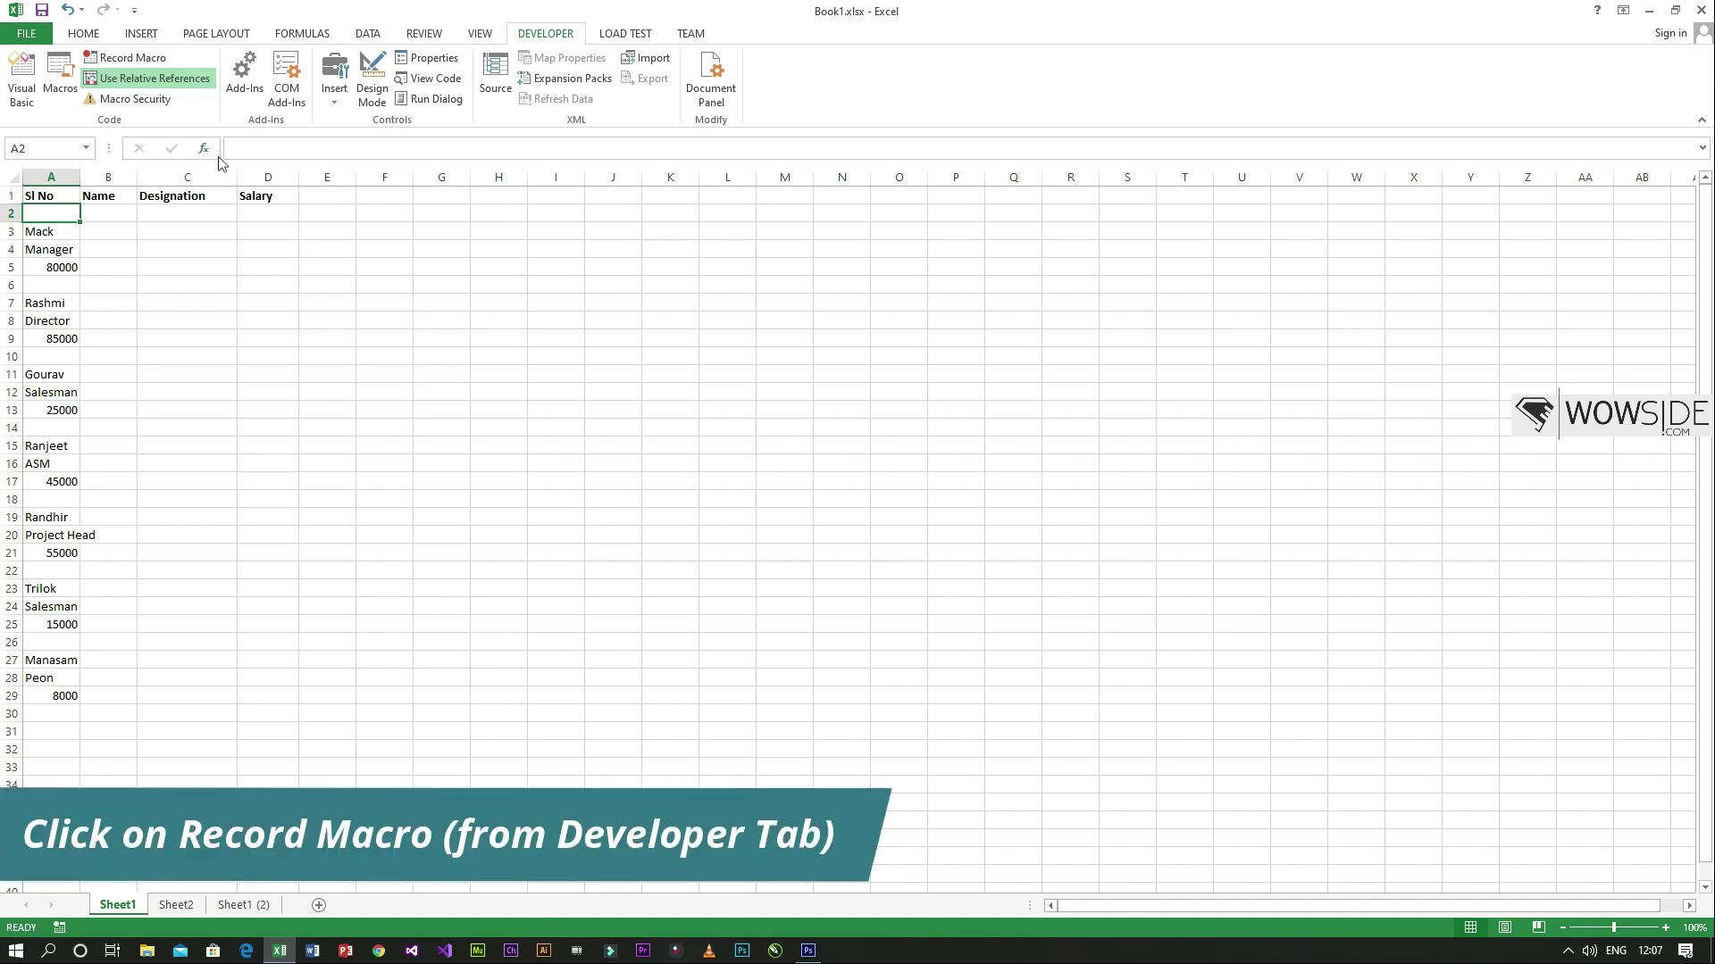
# - Try to start recording a macro named TransposeMacro with the shortcut letter j
pyautogui.click(133, 58)
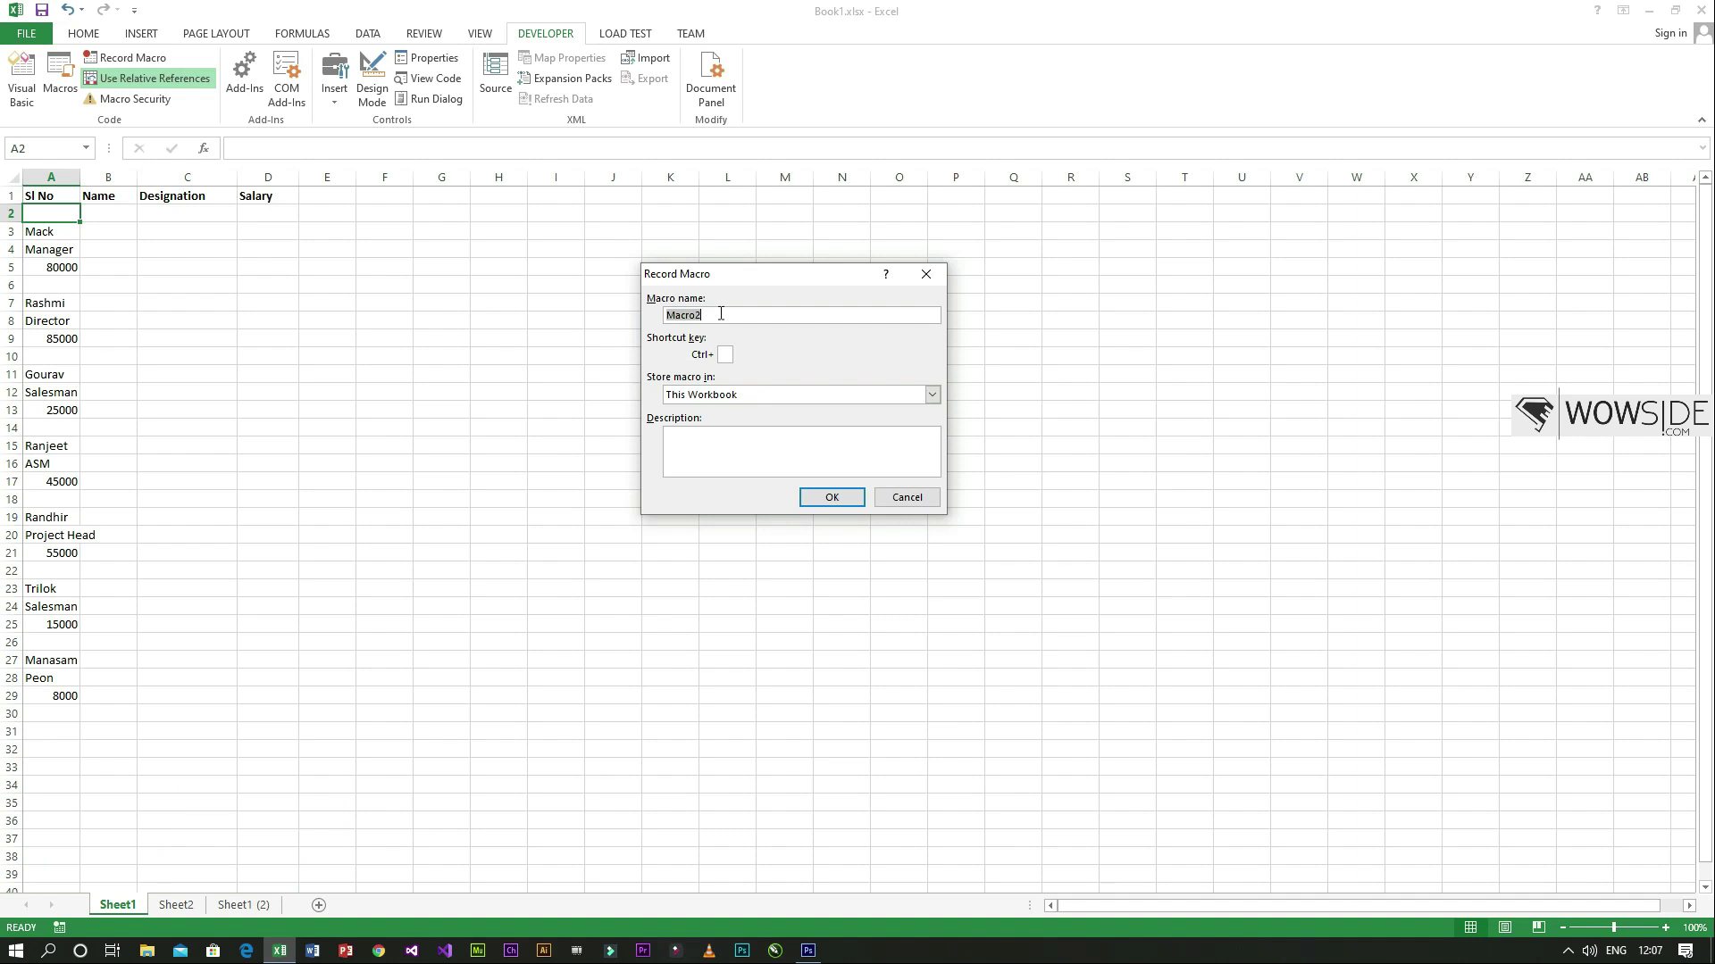
pyautogui.write('Transpose')
pyautogui.click(727, 356)
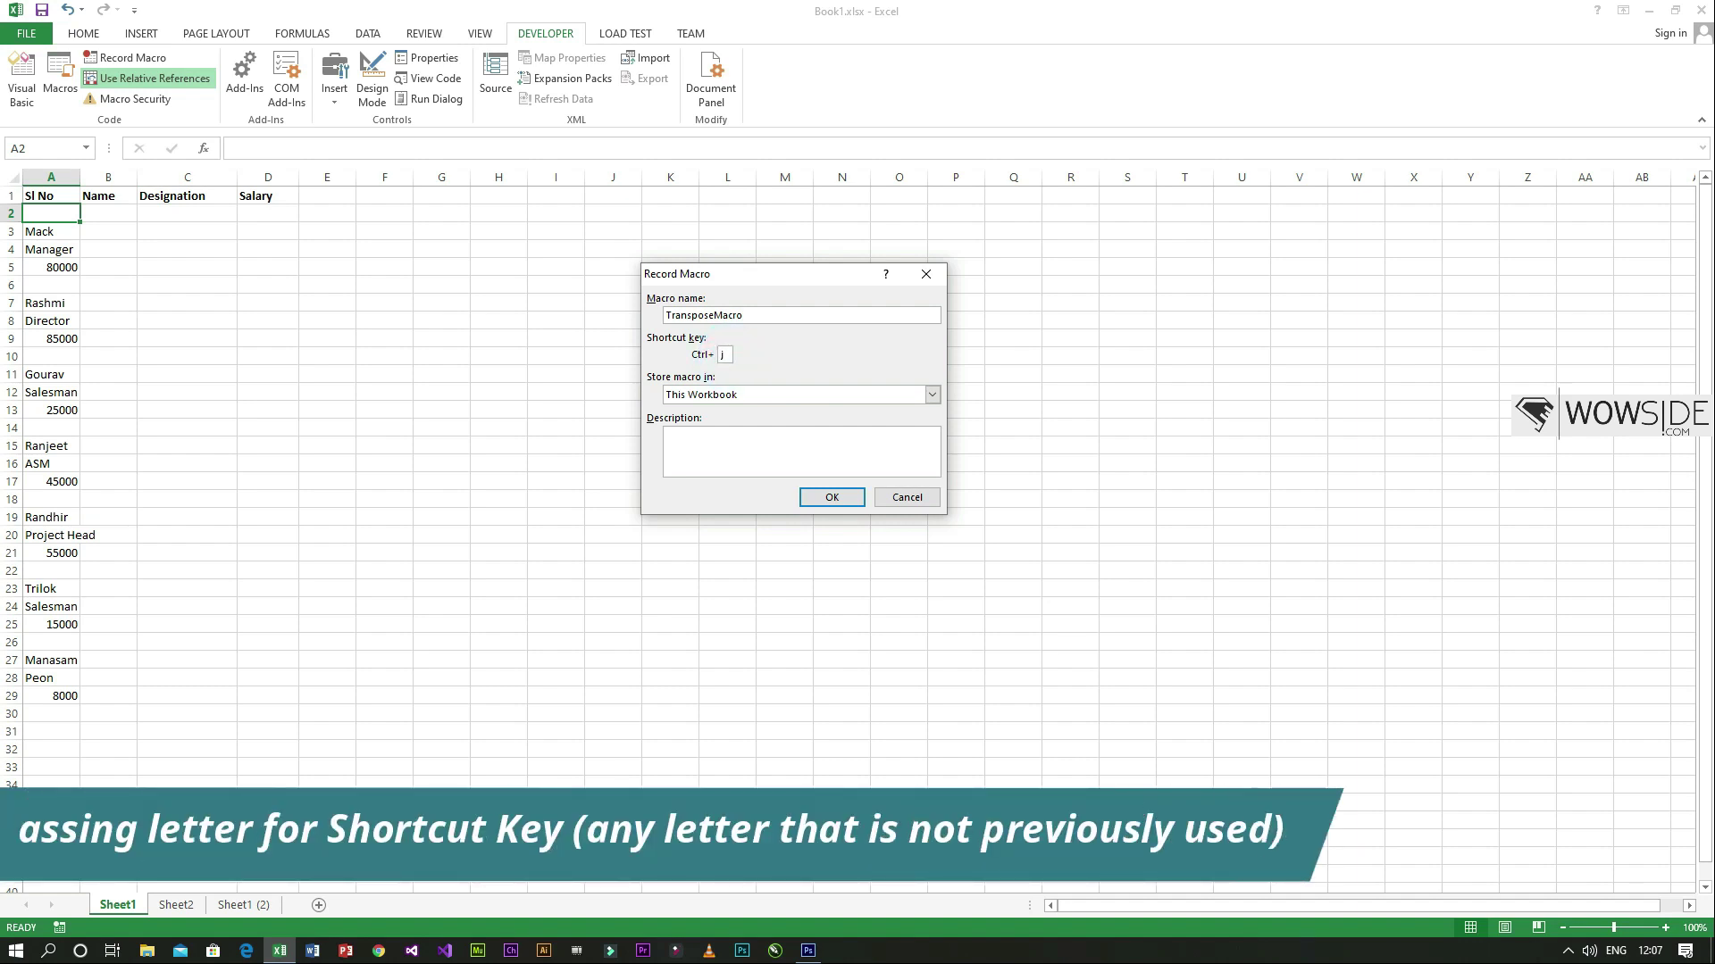
pyautogui.click(833, 500)
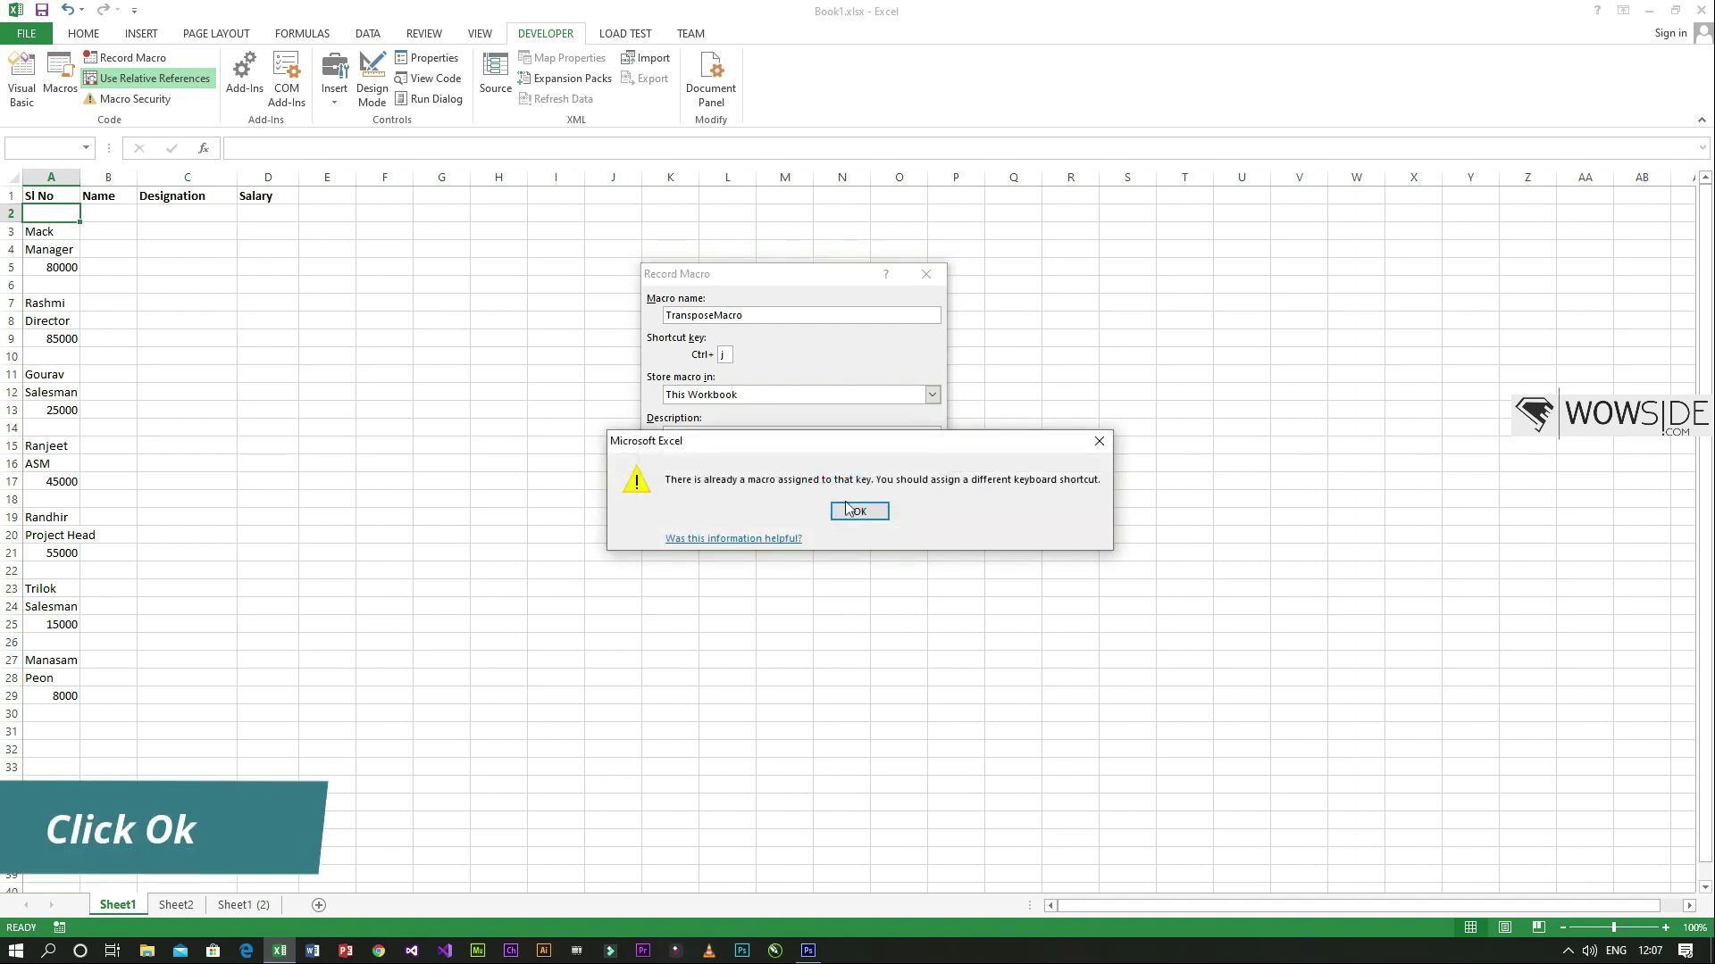
pyautogui.click(848, 508)
pyautogui.click(907, 508)
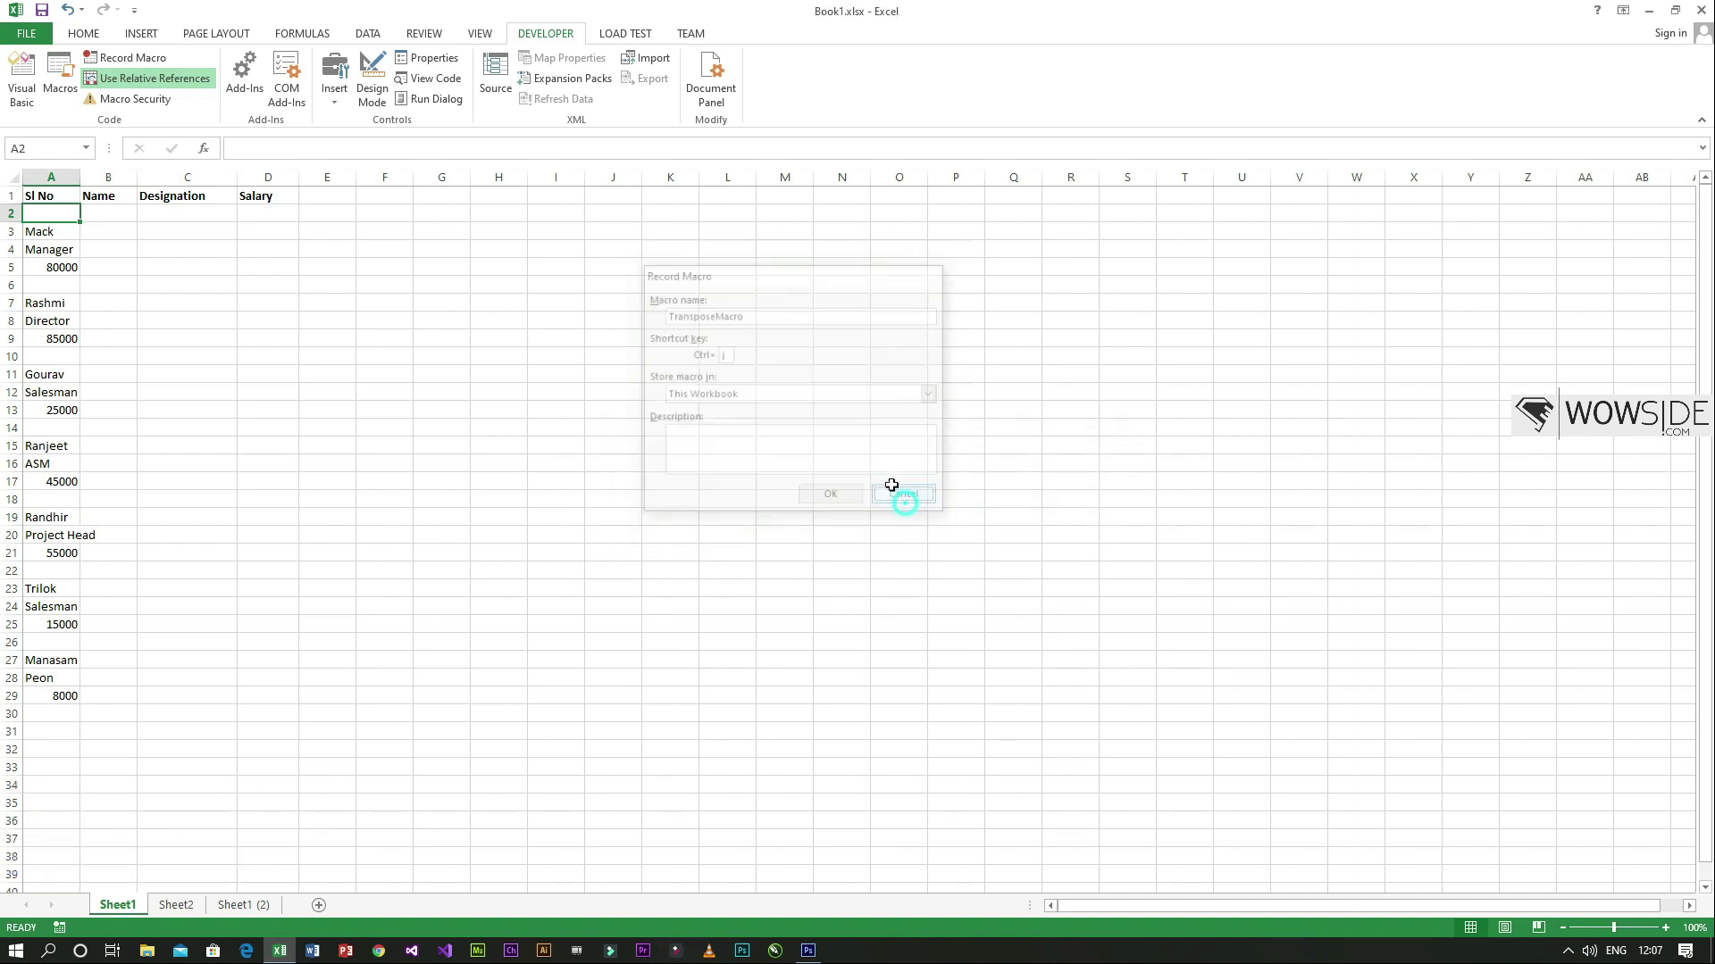
# - Delete the existing macro Macro1 from the open workbooks' macro list
pyautogui.click(60, 76)
pyautogui.click(653, 311)
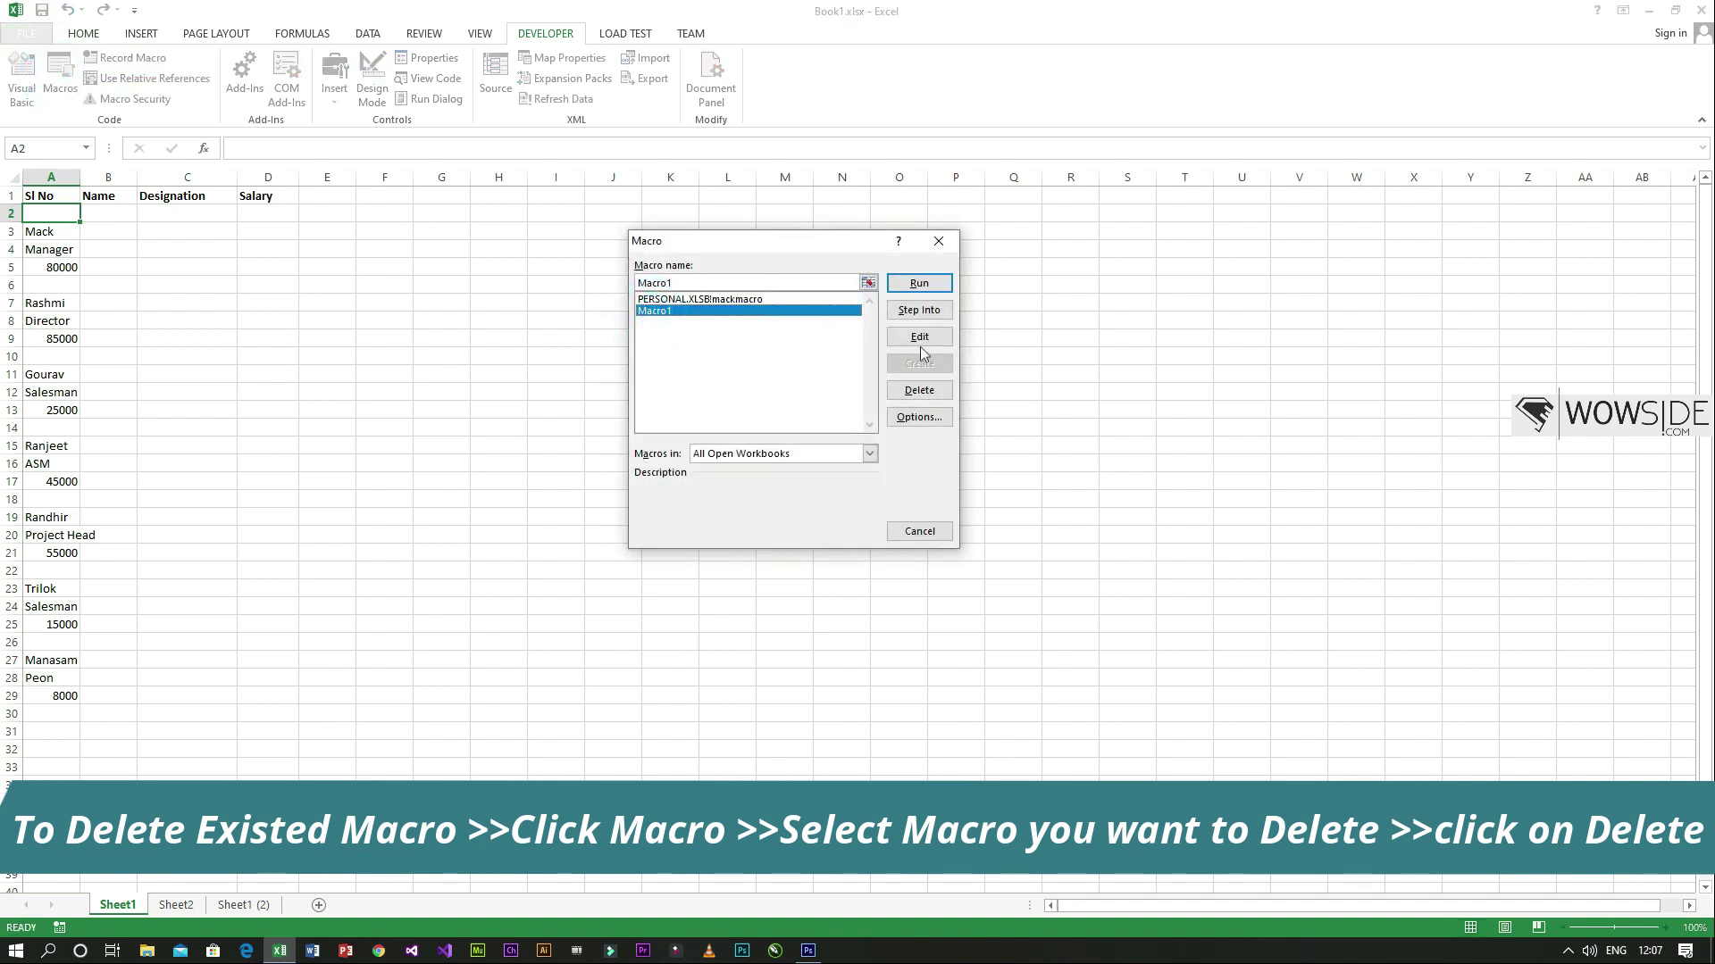
pyautogui.click(920, 391)
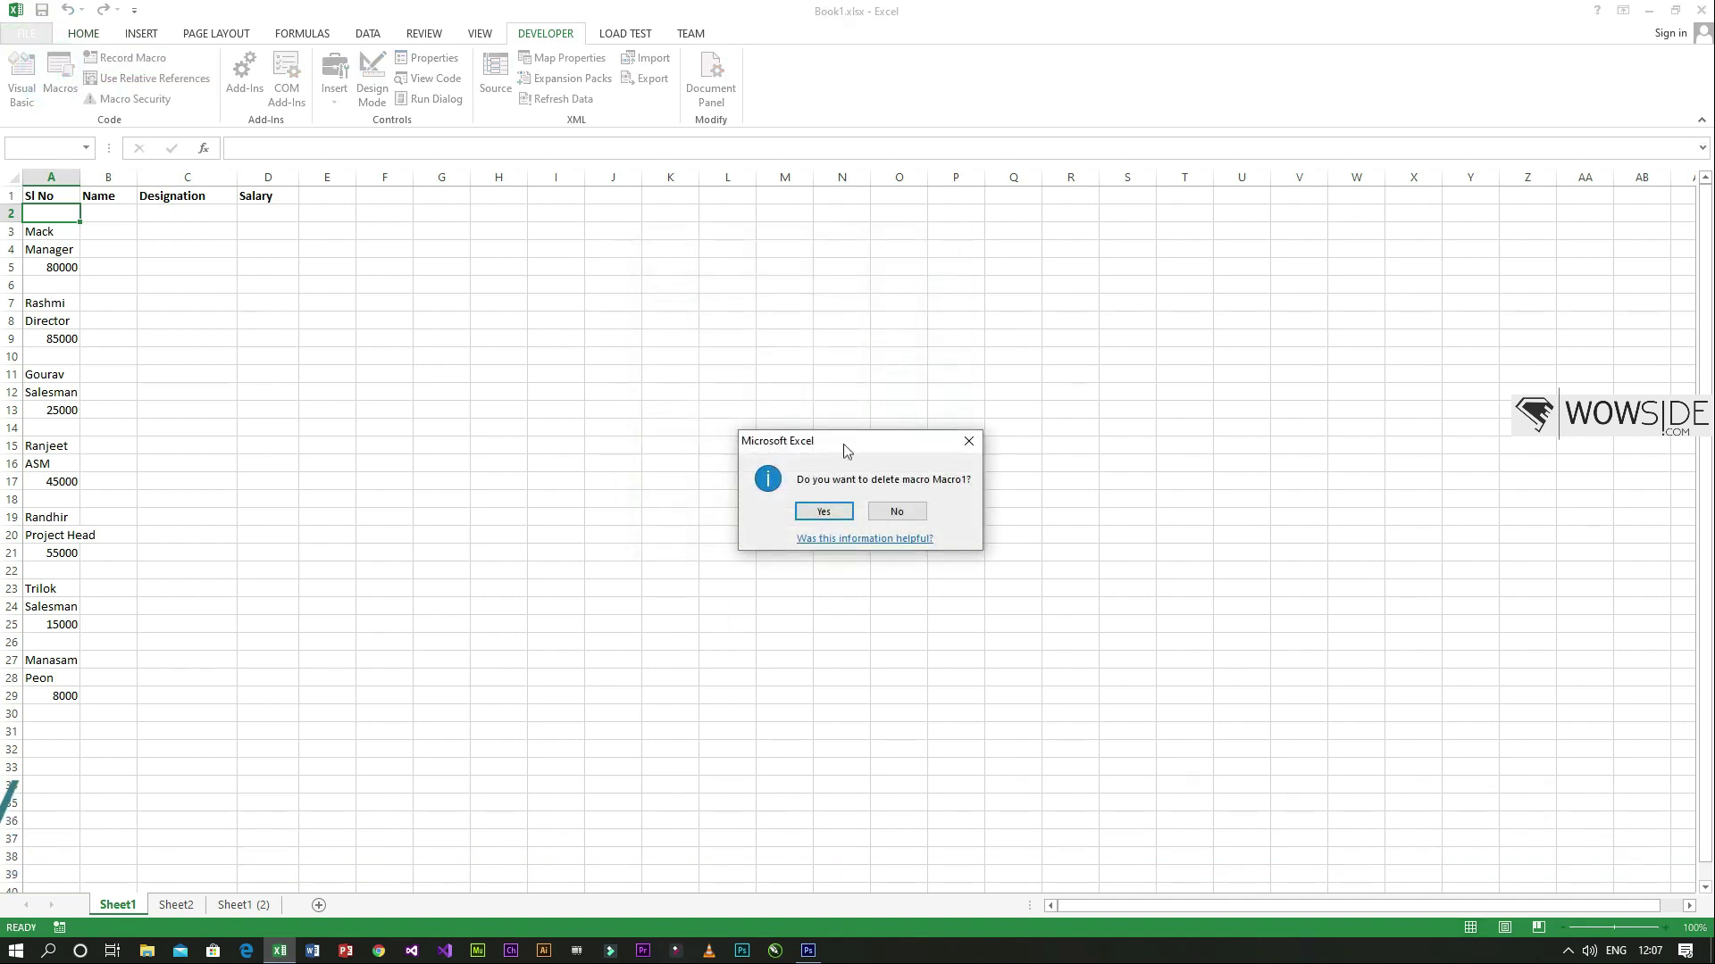
pyautogui.click(827, 511)
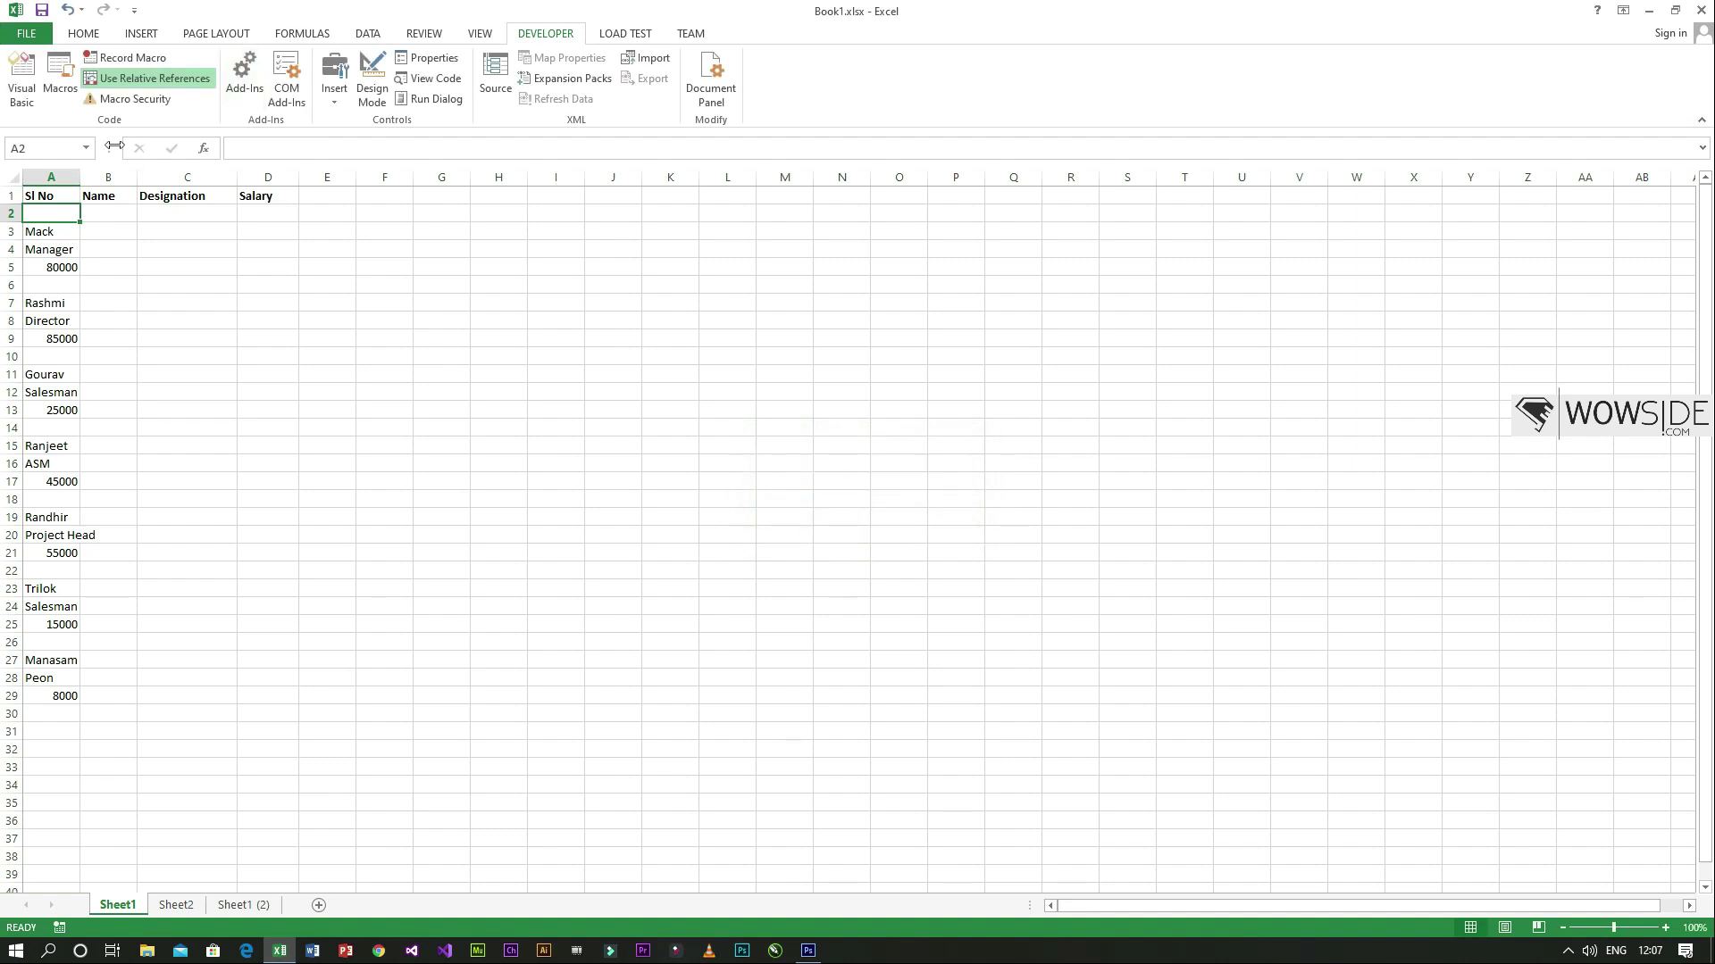
# - Start recording a macro named TransposeMacro with the shortcut letter j, stored in This Workbook
pyautogui.click(134, 57)
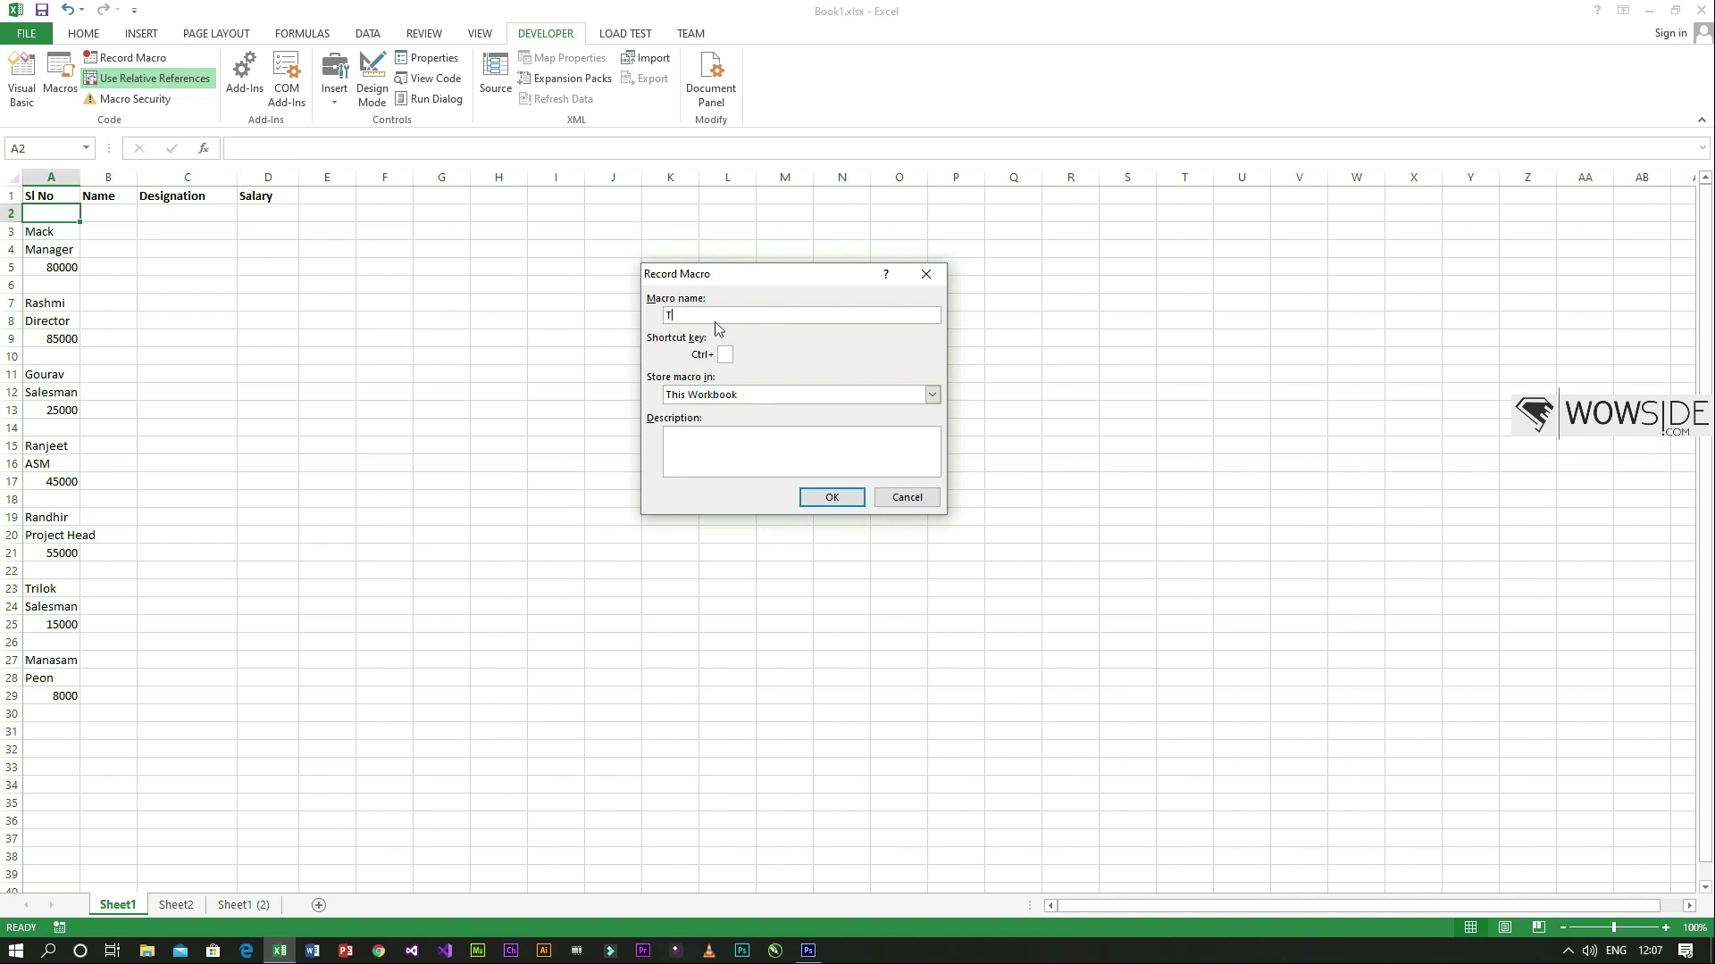
pyautogui.write('TransposeMacro')
pyautogui.click(726, 355)
pyautogui.write('j')
pyautogui.click(830, 498)
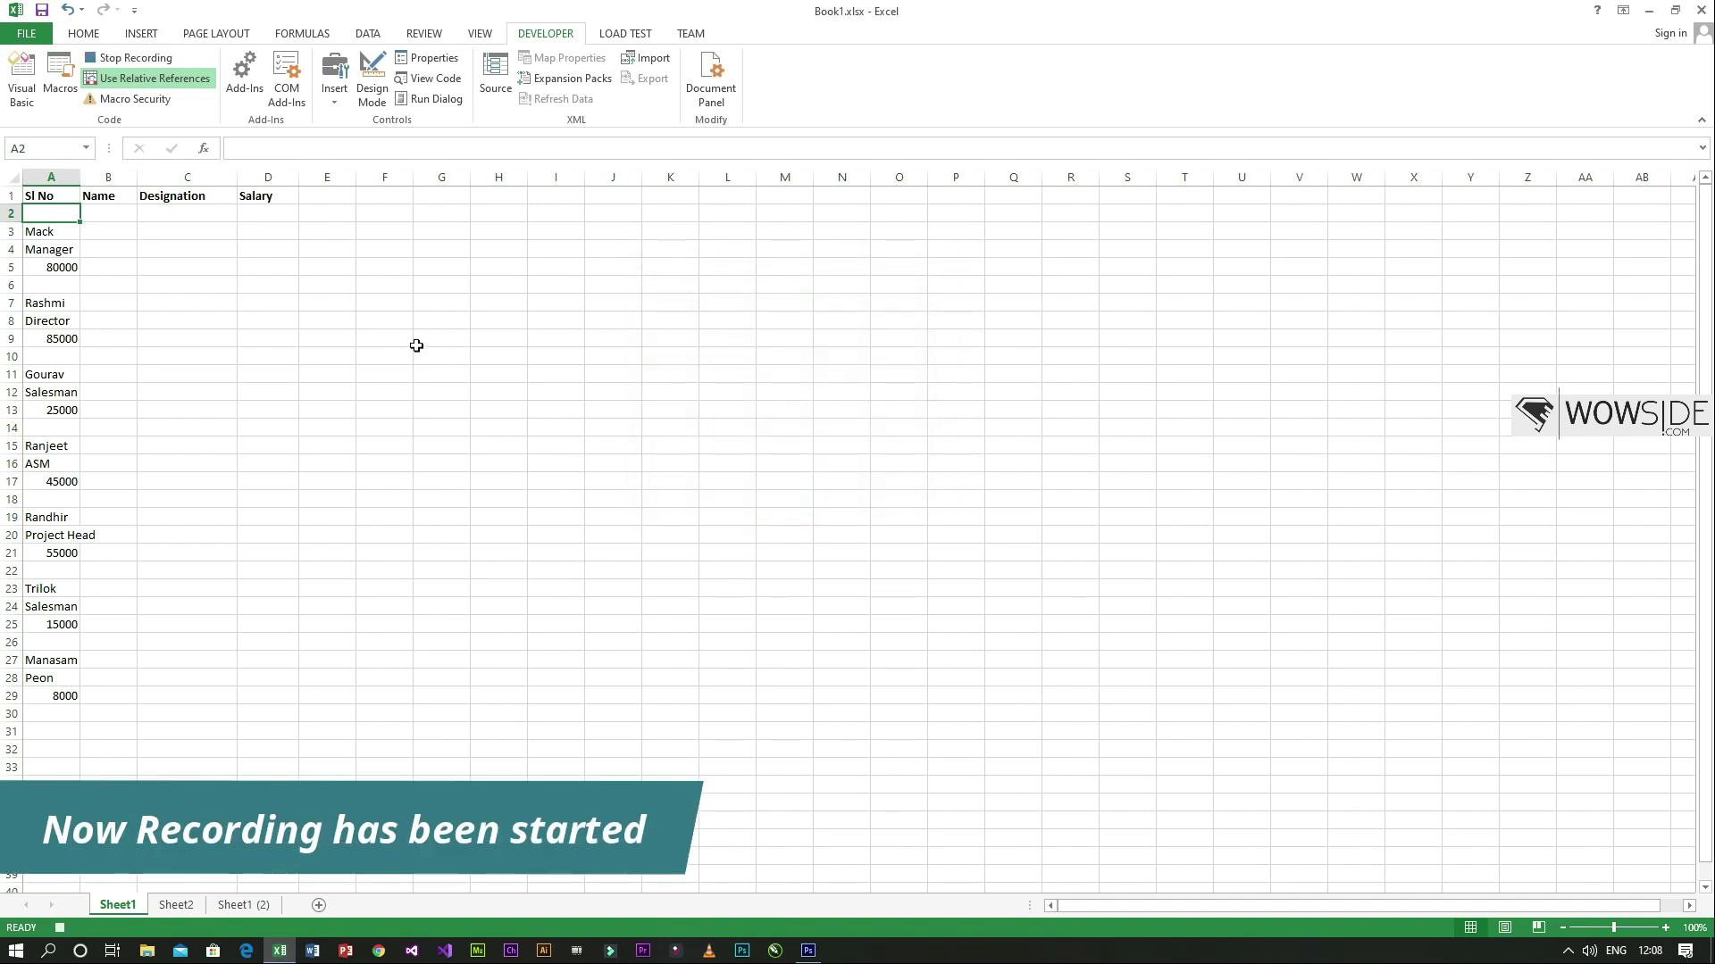
# - Enter the serial number formula =row()-1 in cell A2
pyautogui.write('=')
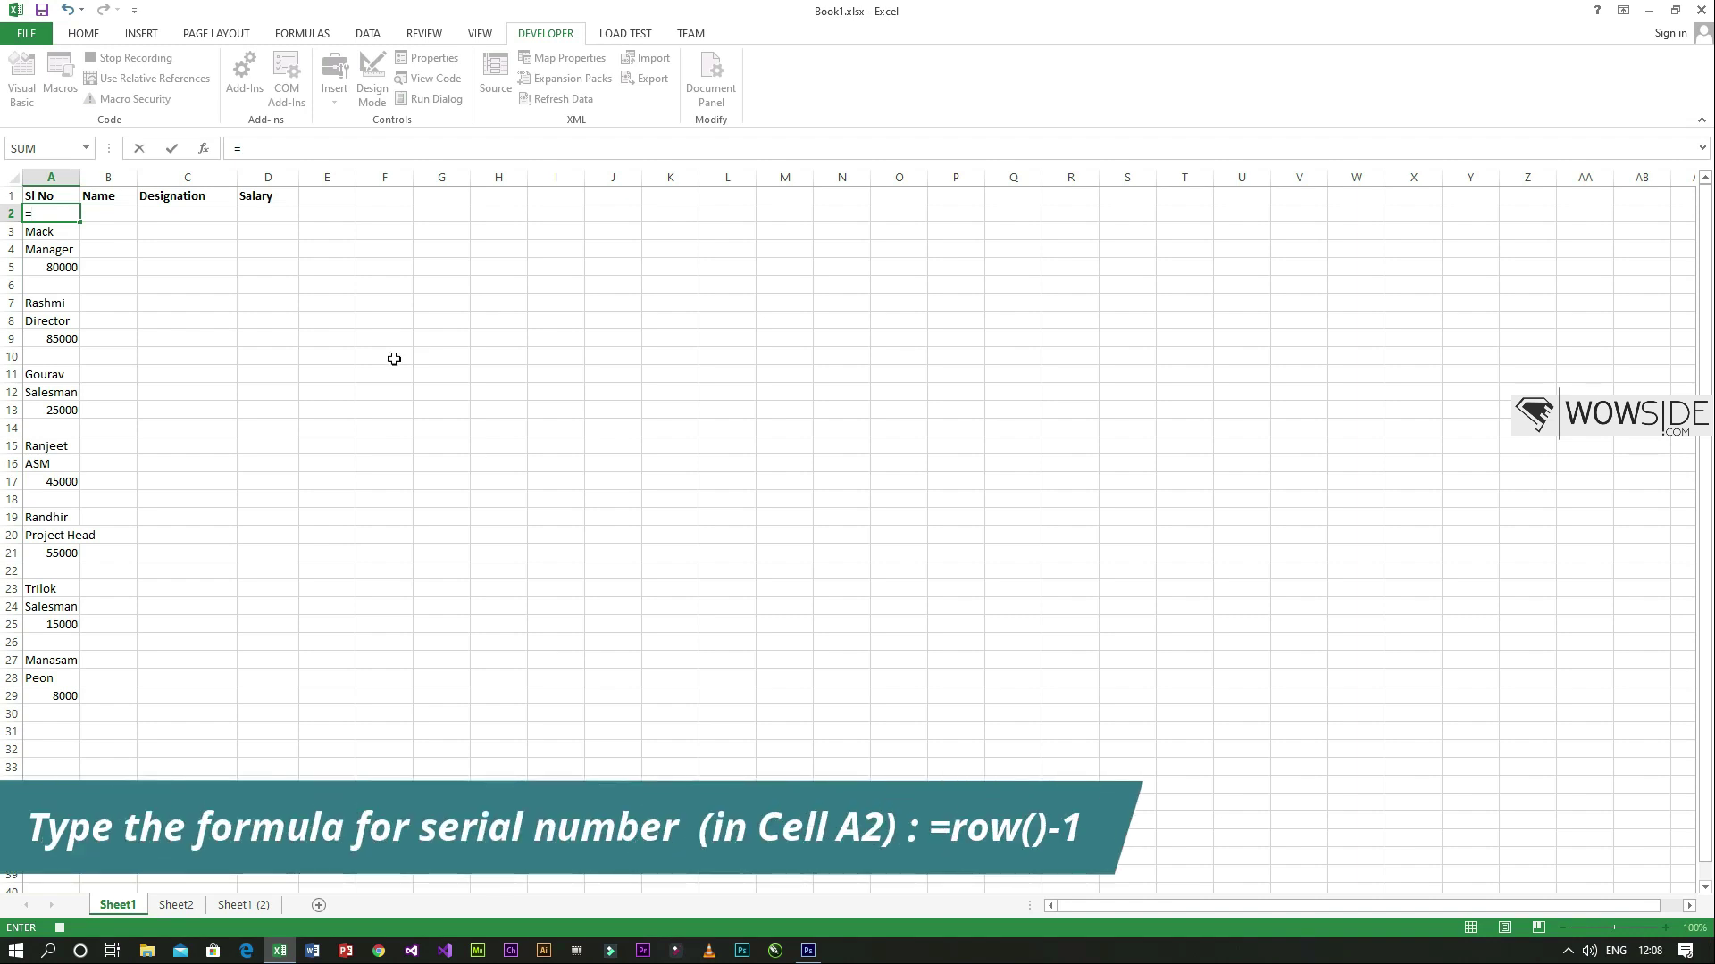
pyautogui.write('row()')
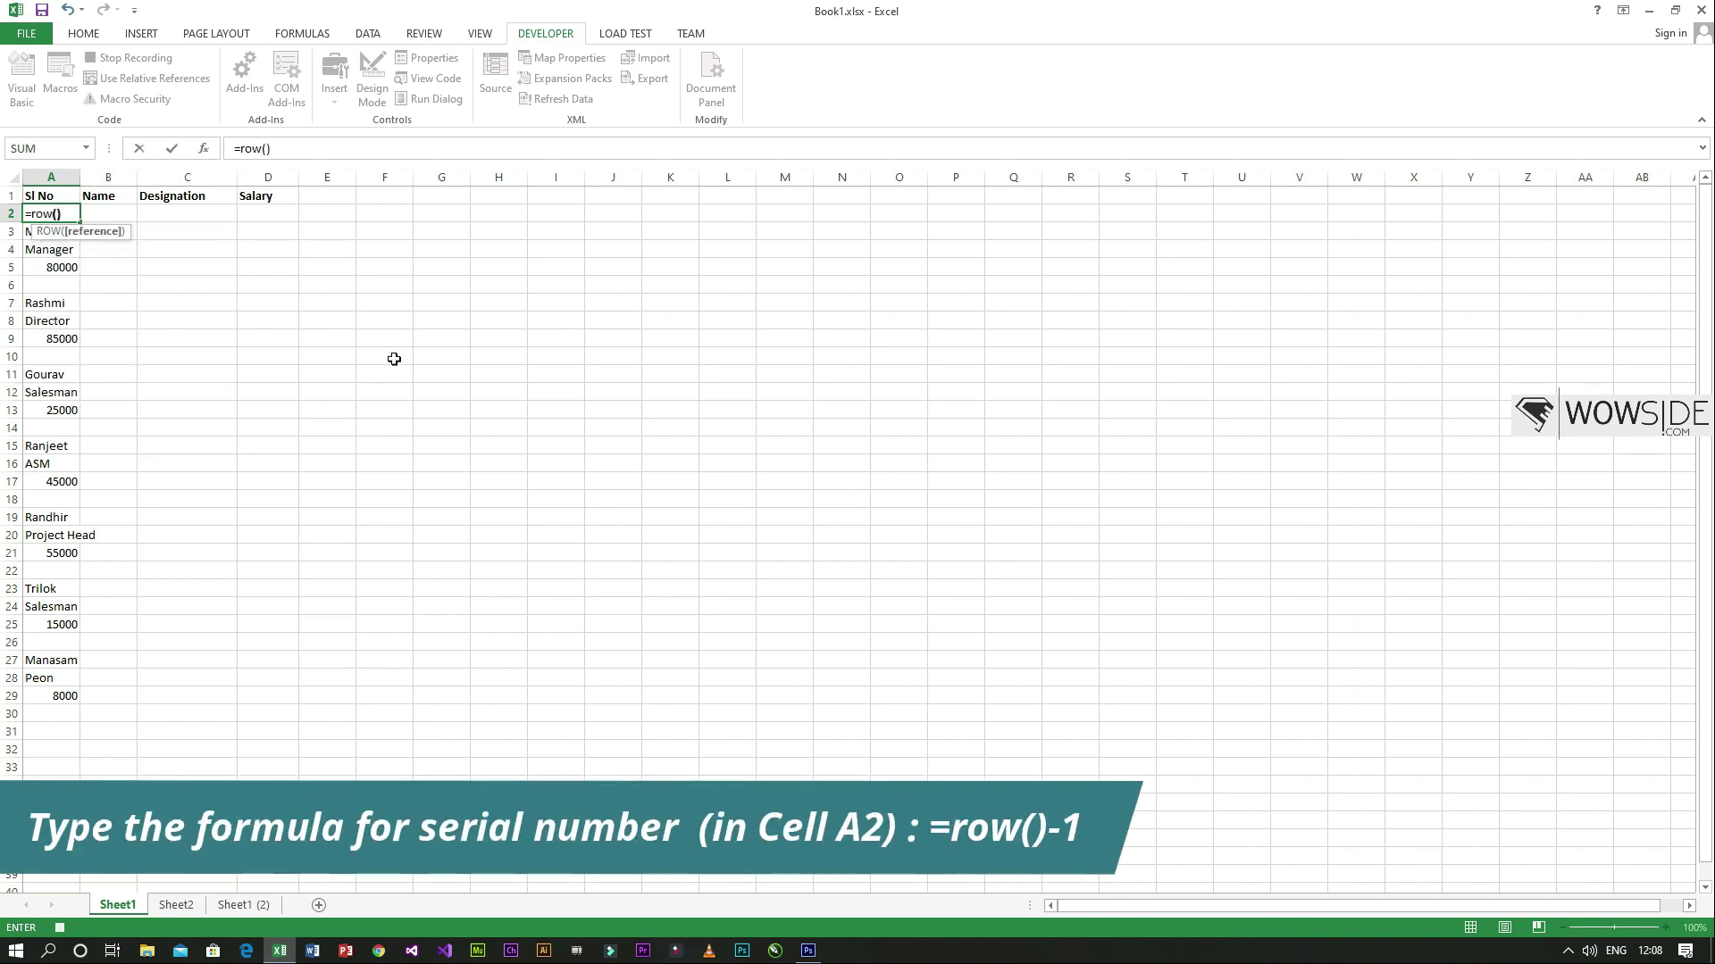
pyautogui.write('-1')
pyautogui.press('Return')
pyautogui.press('Up')
pyautogui.press('Right')
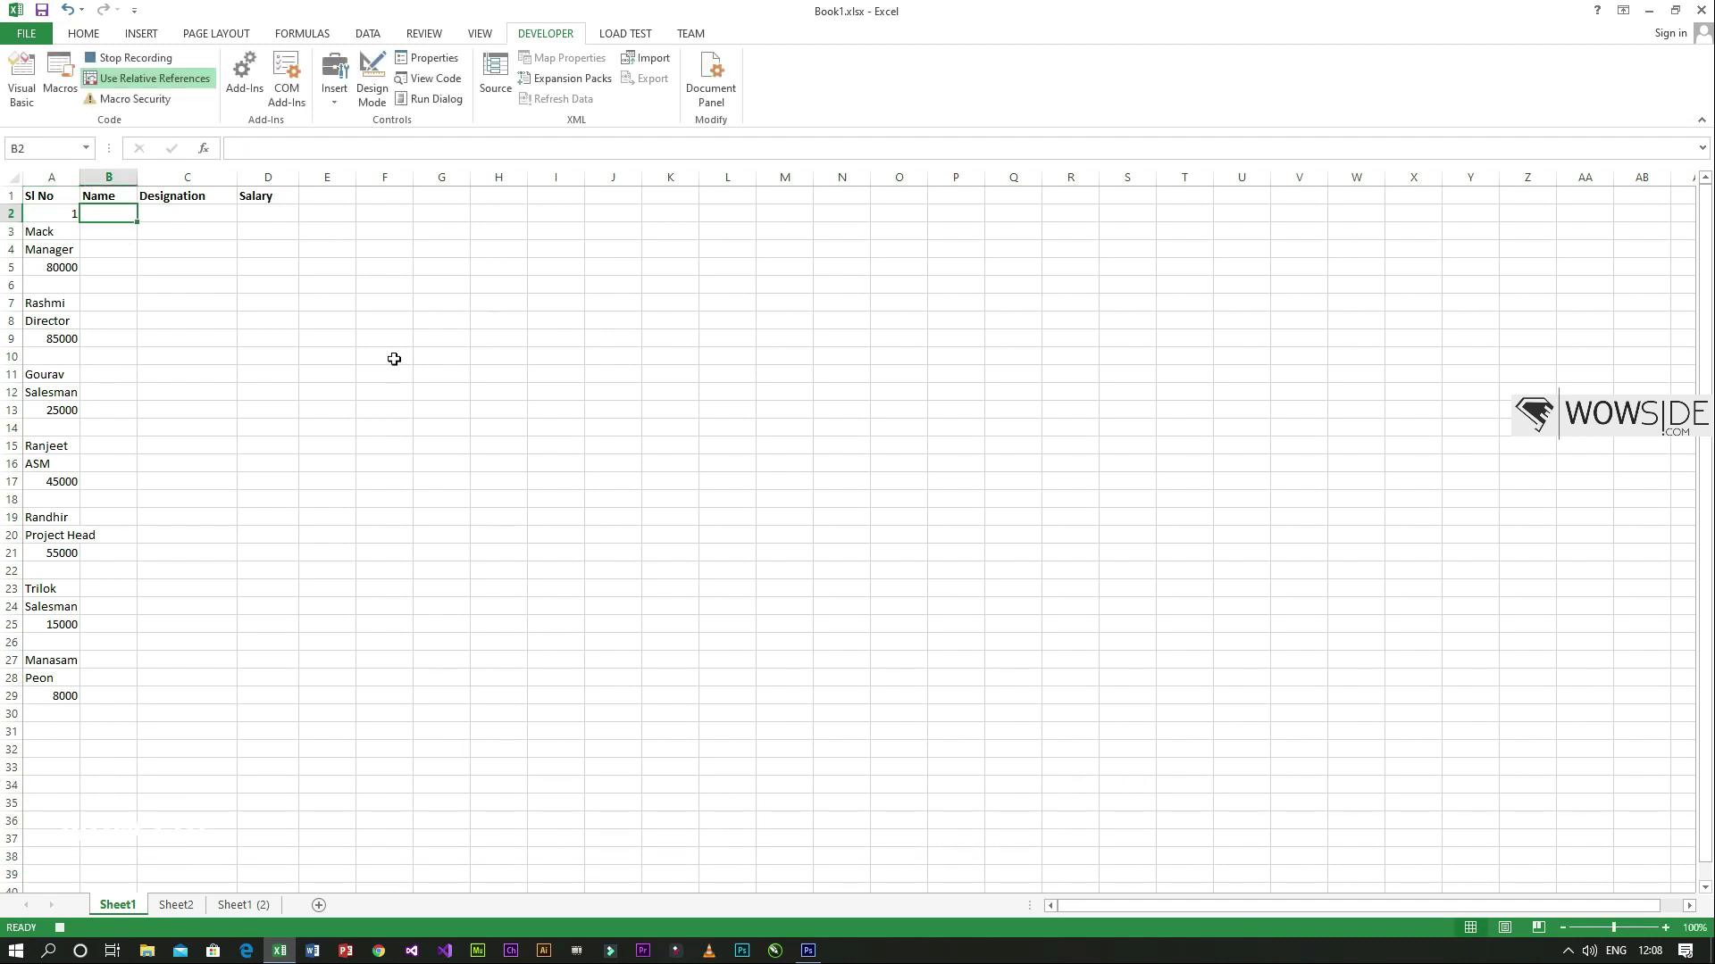
# - Cut the first employee's name from cell A3 and paste it under Name in cell B2
pyautogui.click(67, 234)
pyautogui.hotkey('ctrl', 'x')
pyautogui.press('Right')
pyautogui.press('Up')
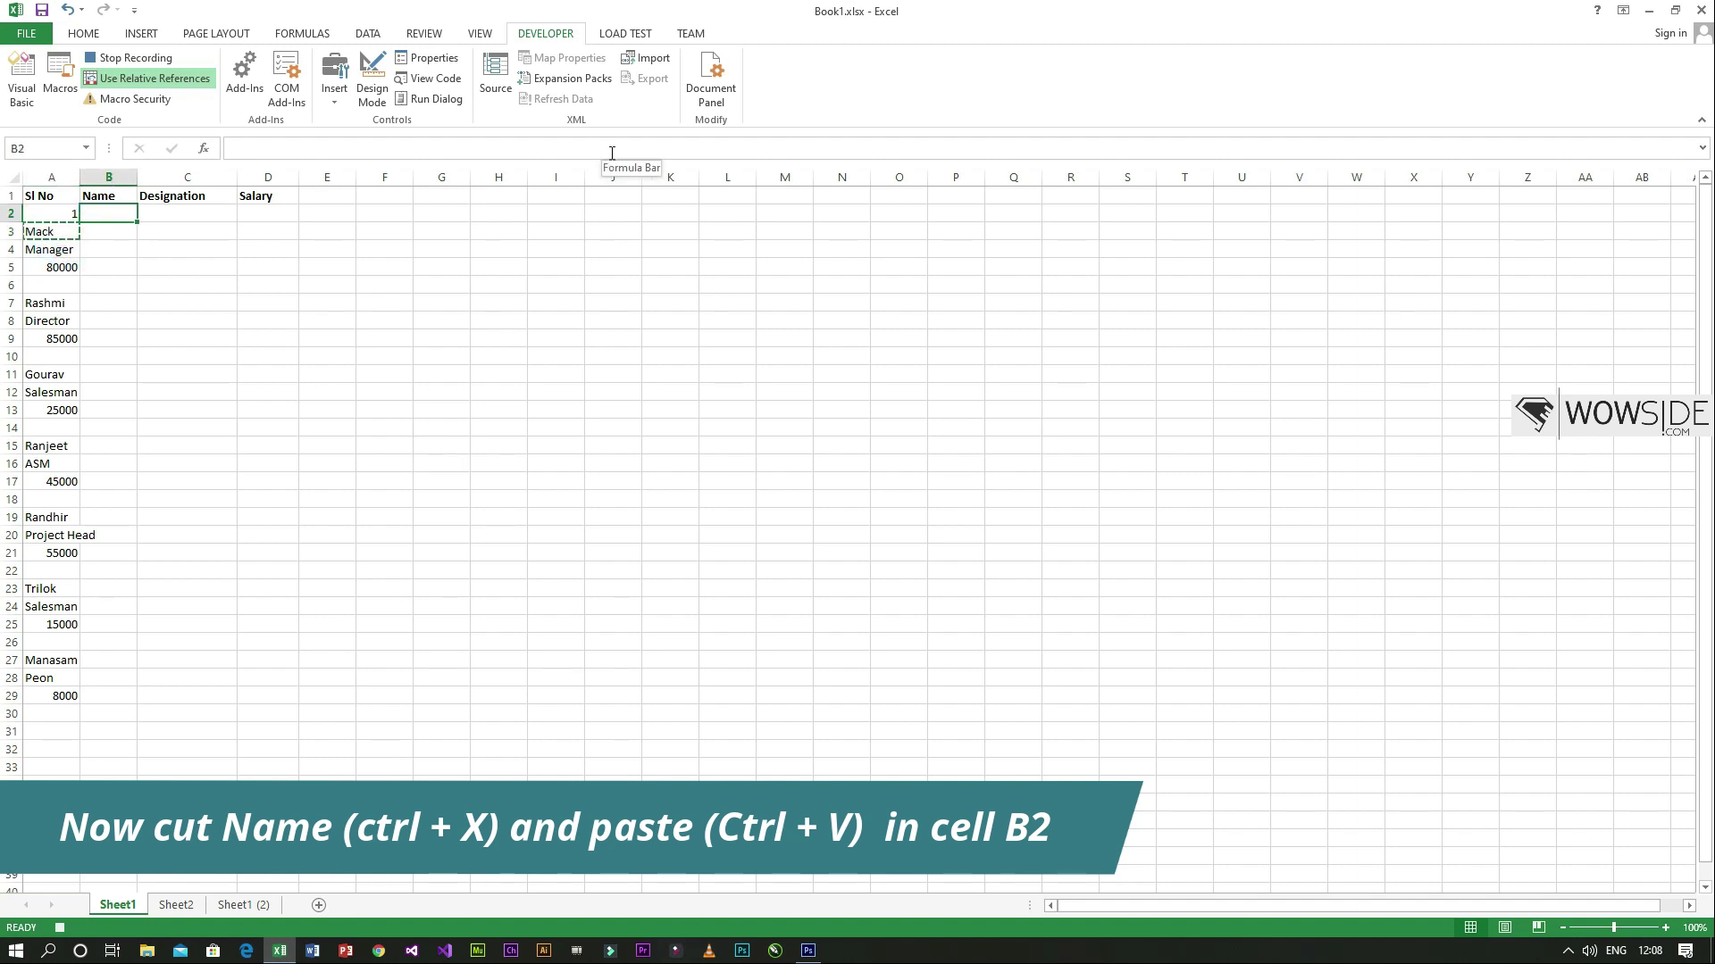
pyautogui.hotkey('ctrl', 'v')
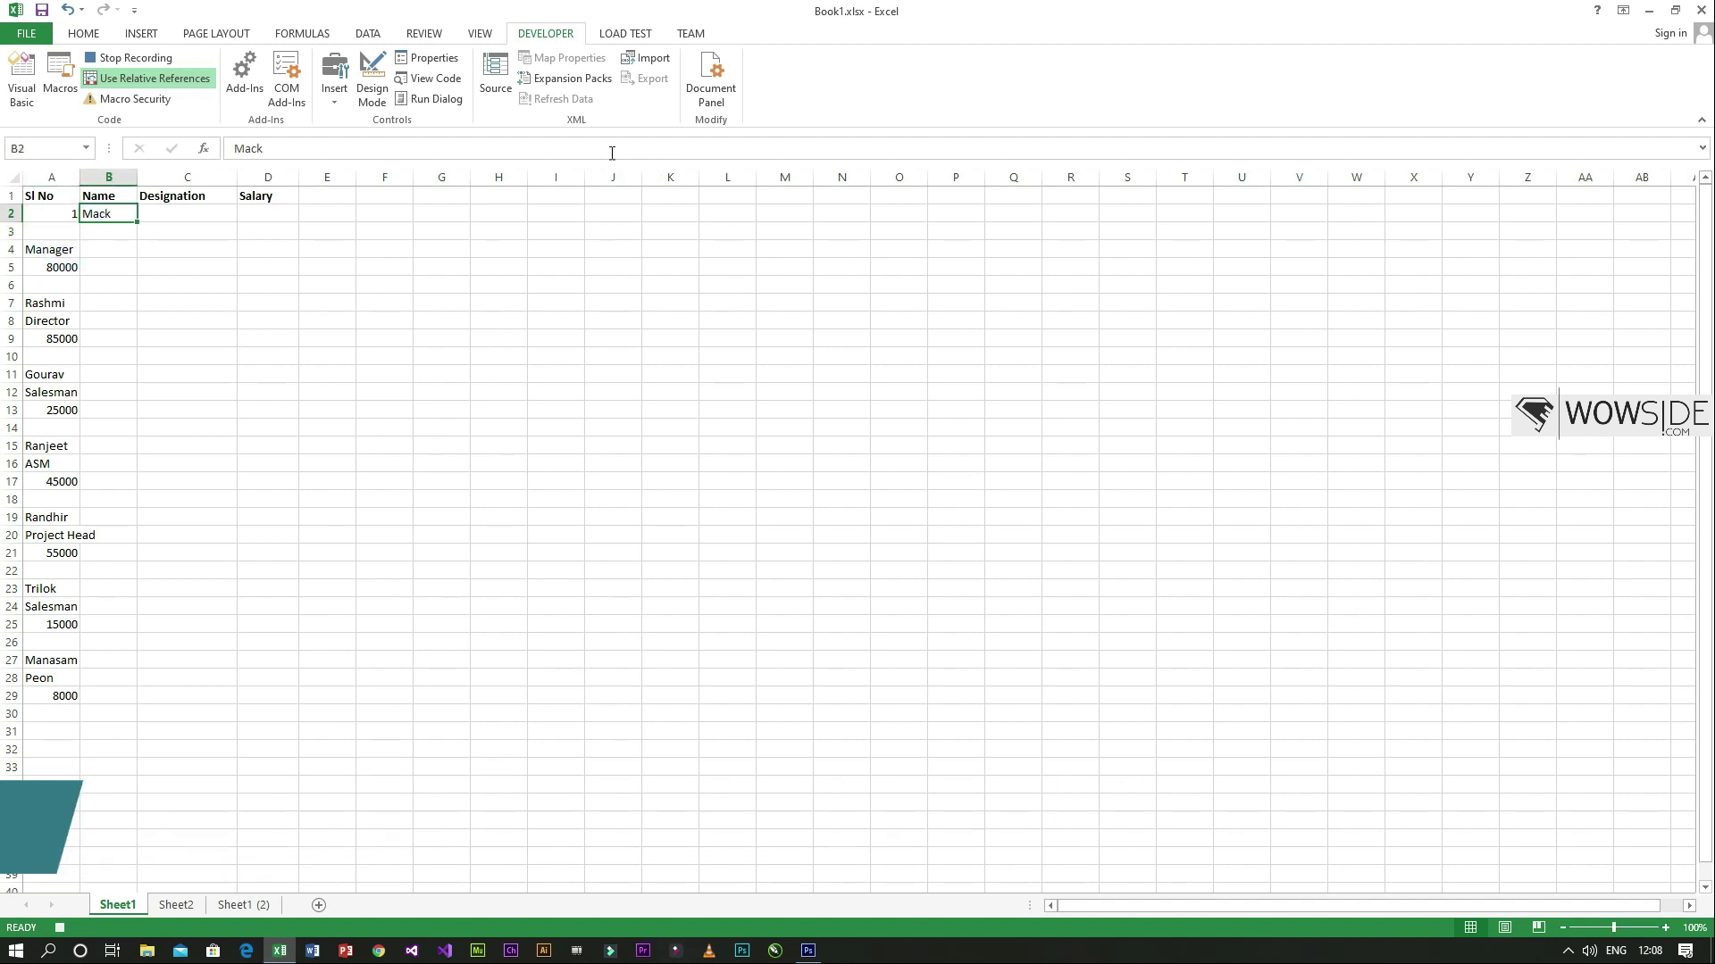
# - Cut the designation Manager from cell A4 and paste it under Designation in cell C2
pyautogui.press('Down')
pyautogui.press('Down')
pyautogui.press('Left')
pyautogui.hotkey('ctrl', 'x')
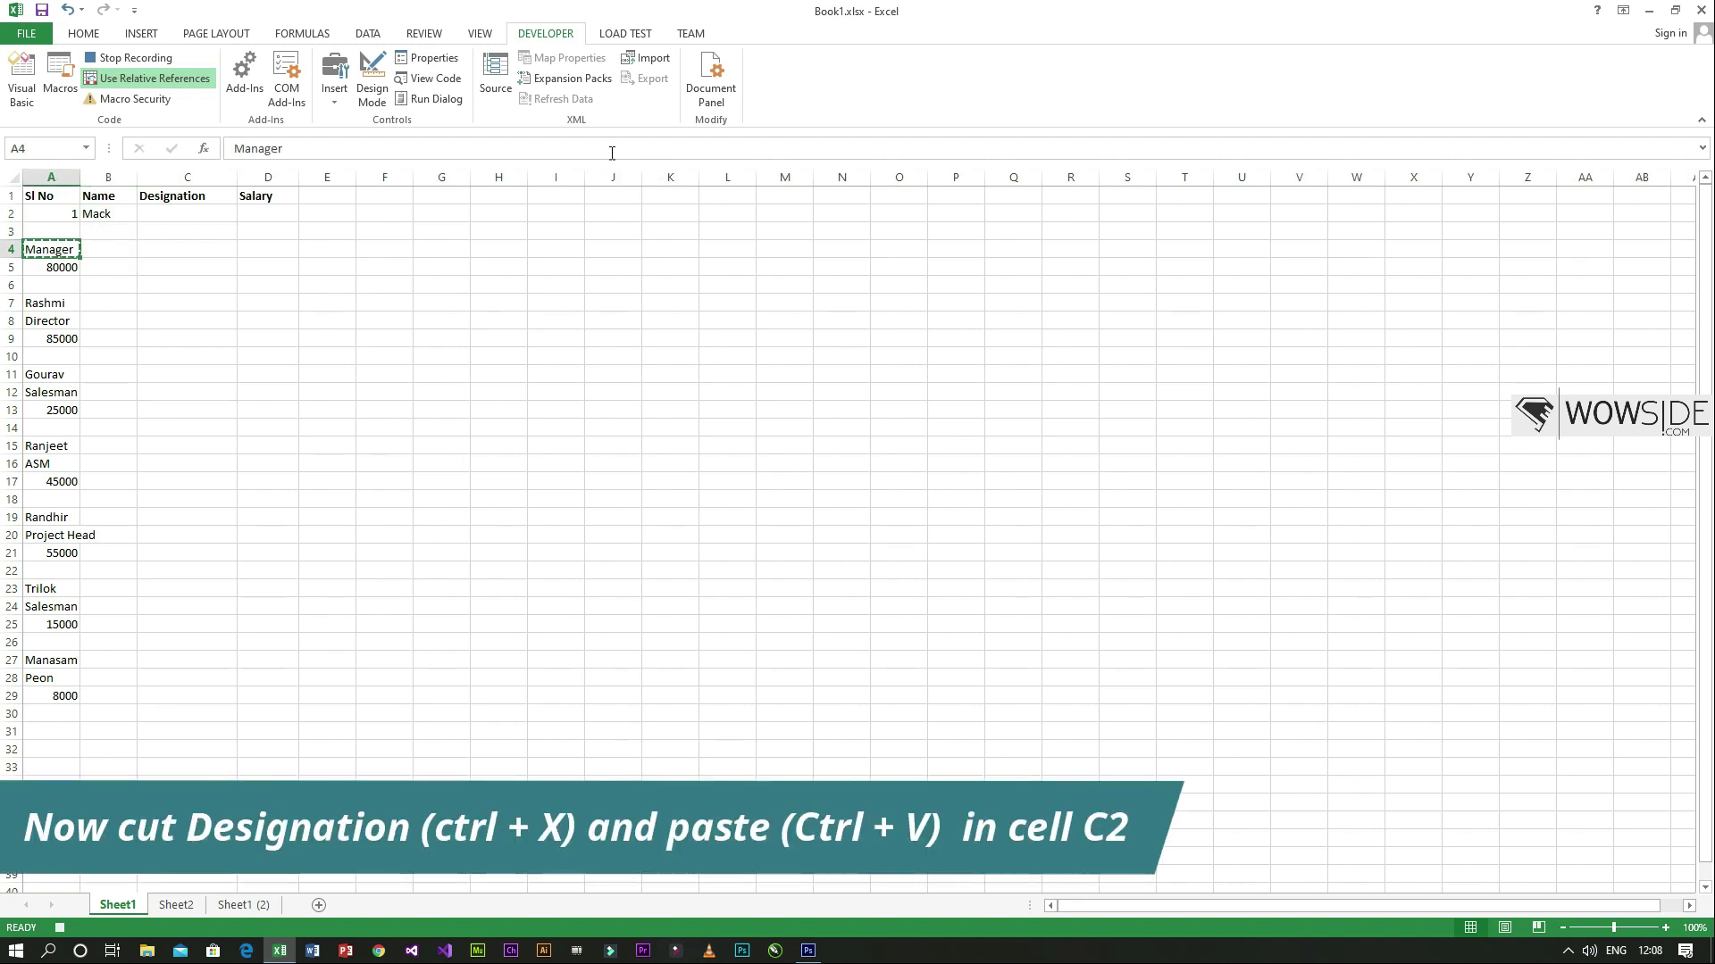
pyautogui.press('Right')
pyautogui.press('Right')
pyautogui.press('Up')
pyautogui.press('Up')
pyautogui.hotkey('ctrl', 'v')
# - Cut the first employee's salary from cell A5 and paste it under Salary in cell D2
pyautogui.press('Down')
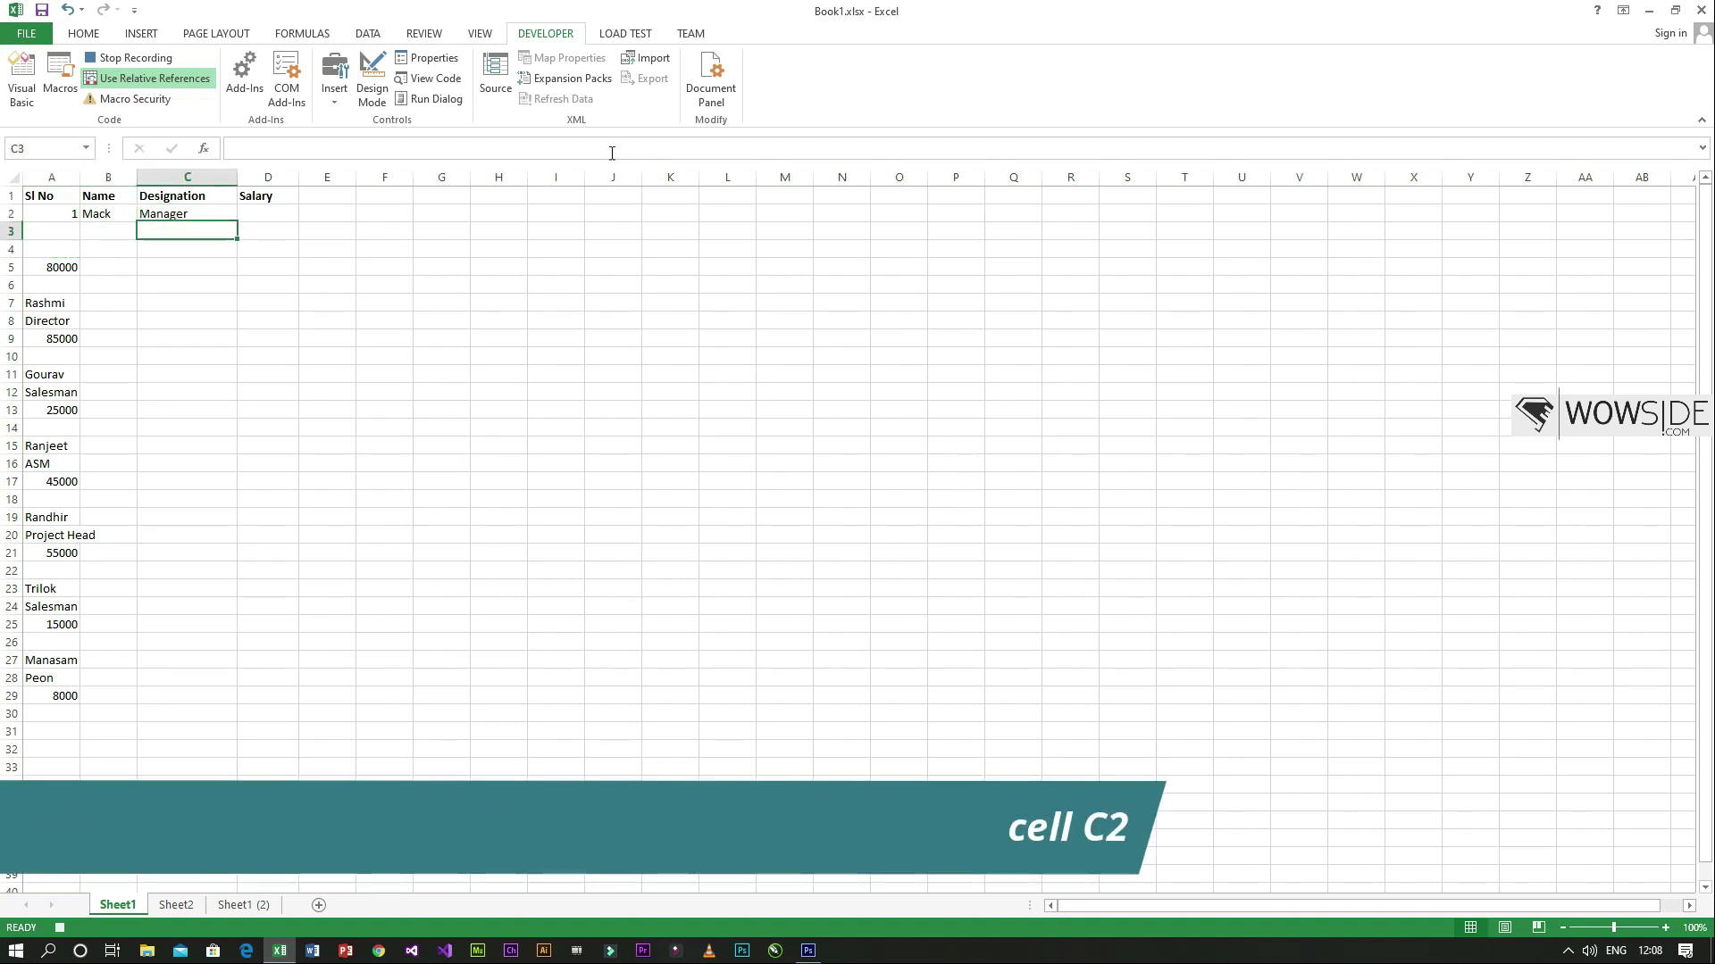
pyautogui.press('Down')
pyautogui.press('Left')
pyautogui.press('Left')
pyautogui.press('Down')
pyautogui.hotkey('ctrl', 'x')
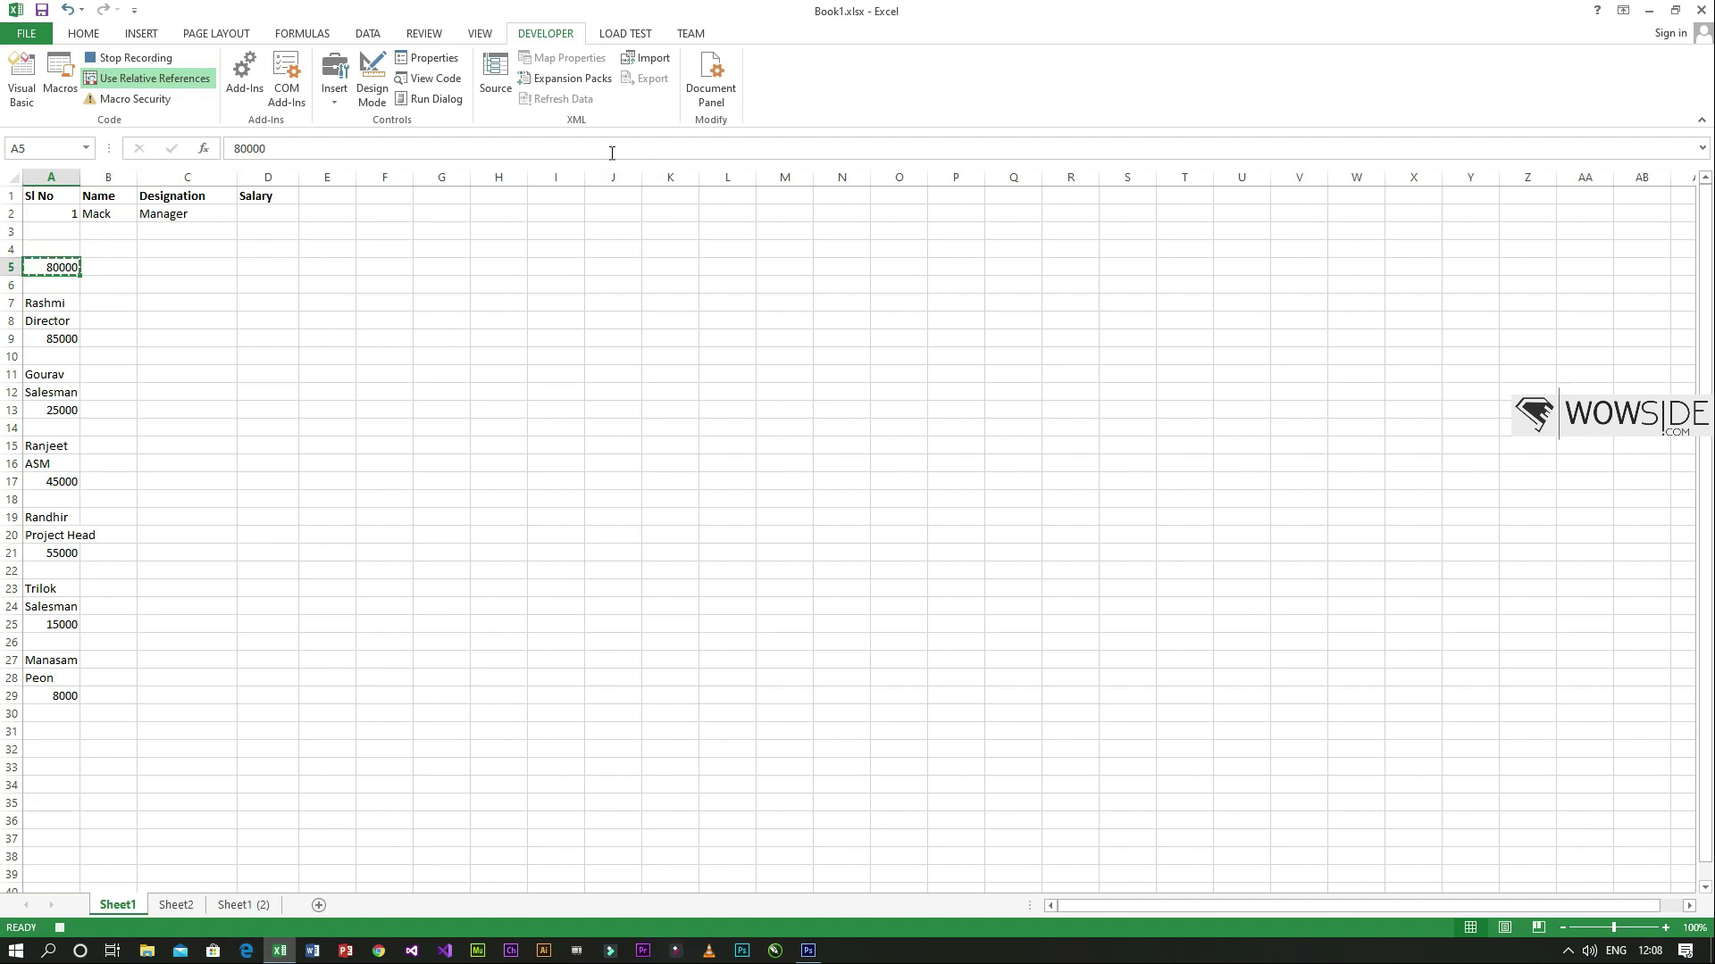
pyautogui.press('Right')
pyautogui.press('Right')
pyautogui.press('Right')
pyautogui.press('Up')
pyautogui.press('Up')
pyautogui.press('Up')
pyautogui.hotkey('ctrl', 'v')
# - Delete the entire emptied rows 4 to 6 below the first transposed record
pyautogui.press('Down')
pyautogui.press('Down')
pyautogui.press('Left')
pyautogui.press('Left')
pyautogui.press('Left')
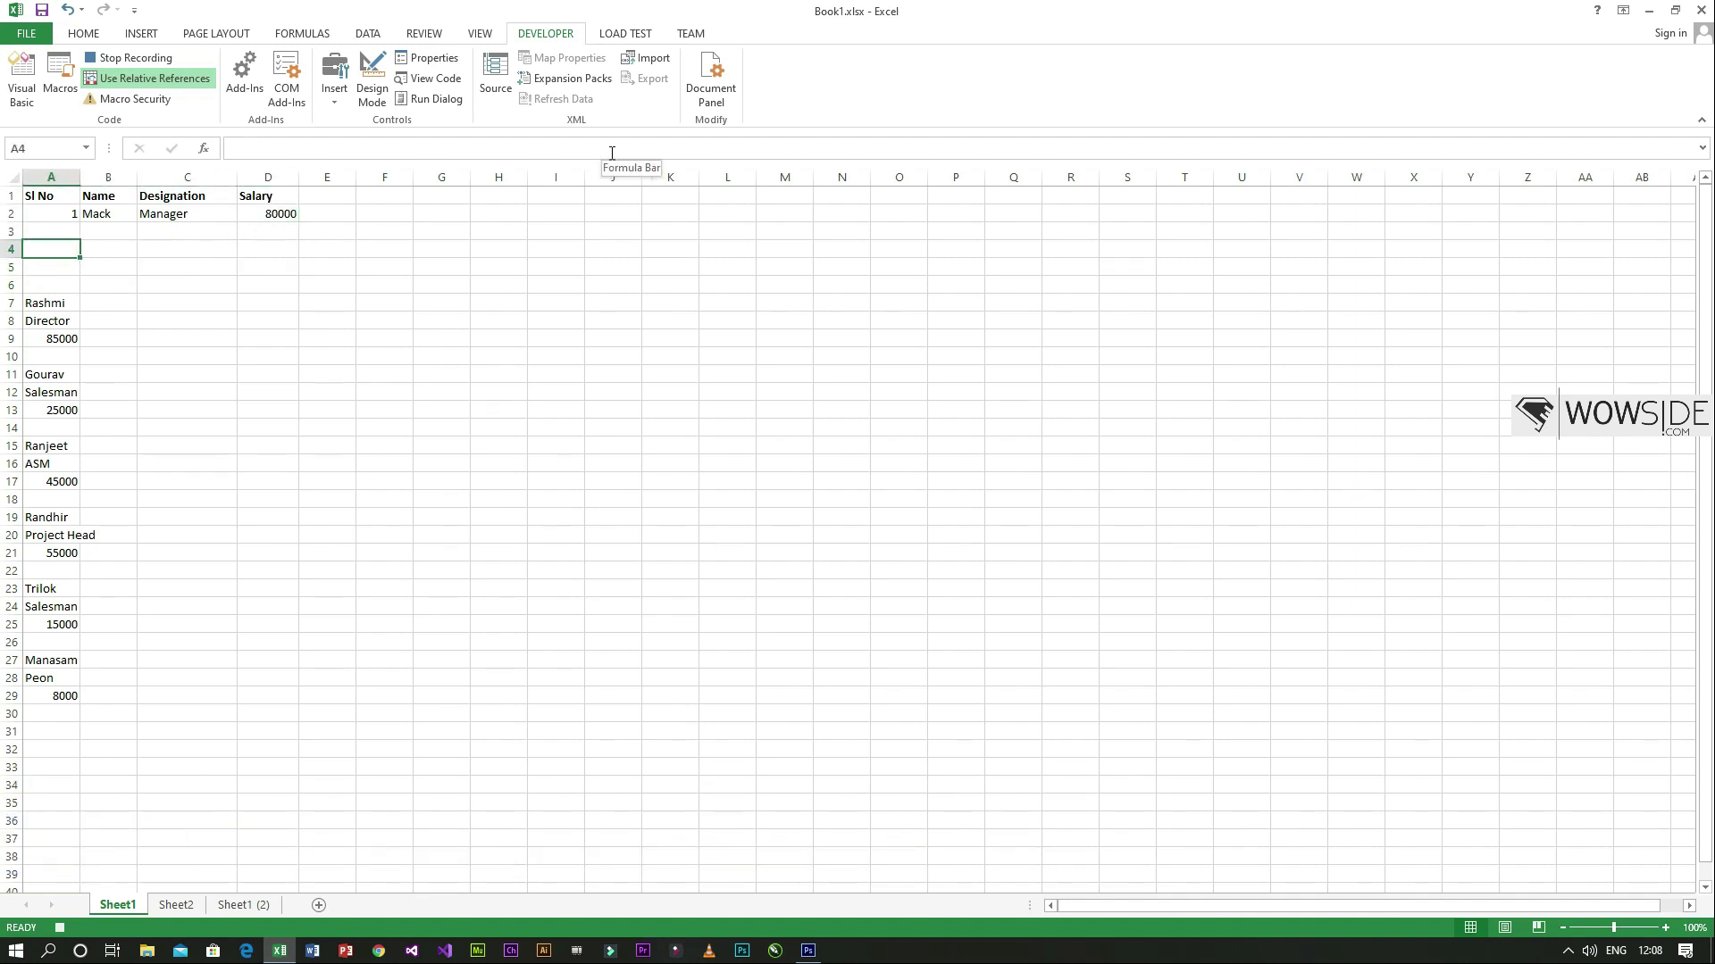
pyautogui.hotkey('shift', 'Down')
pyautogui.hotkey('shift', 'Down')
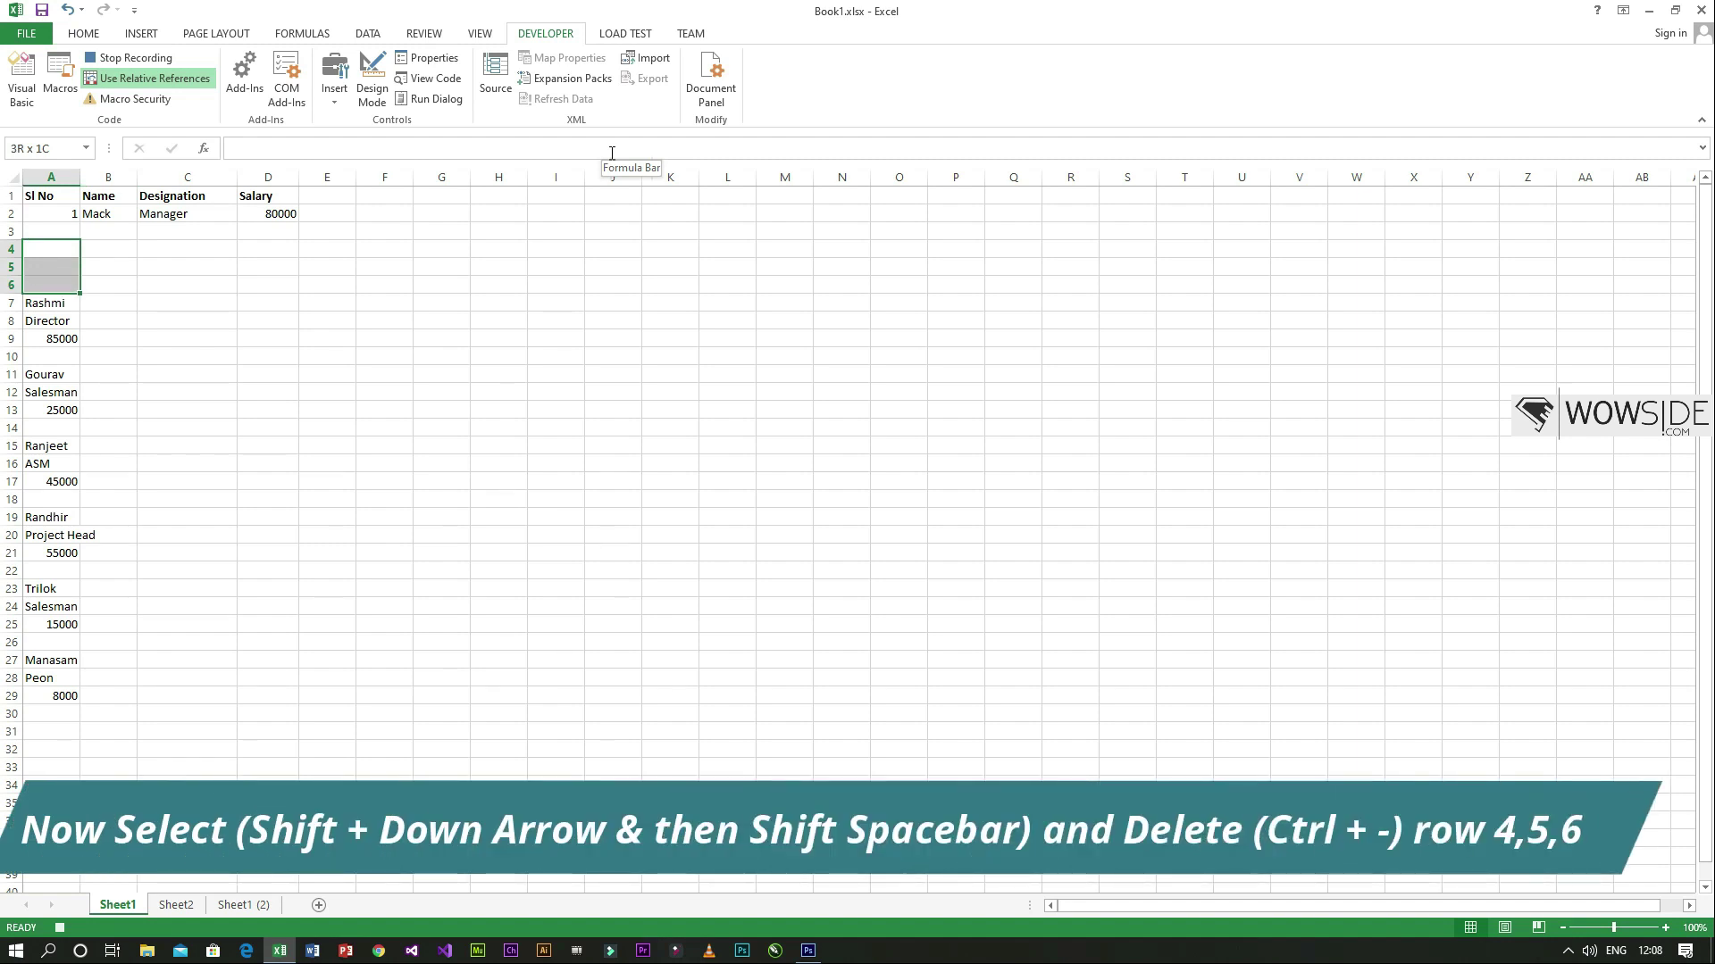
pyautogui.hotkey('shift', 'space')
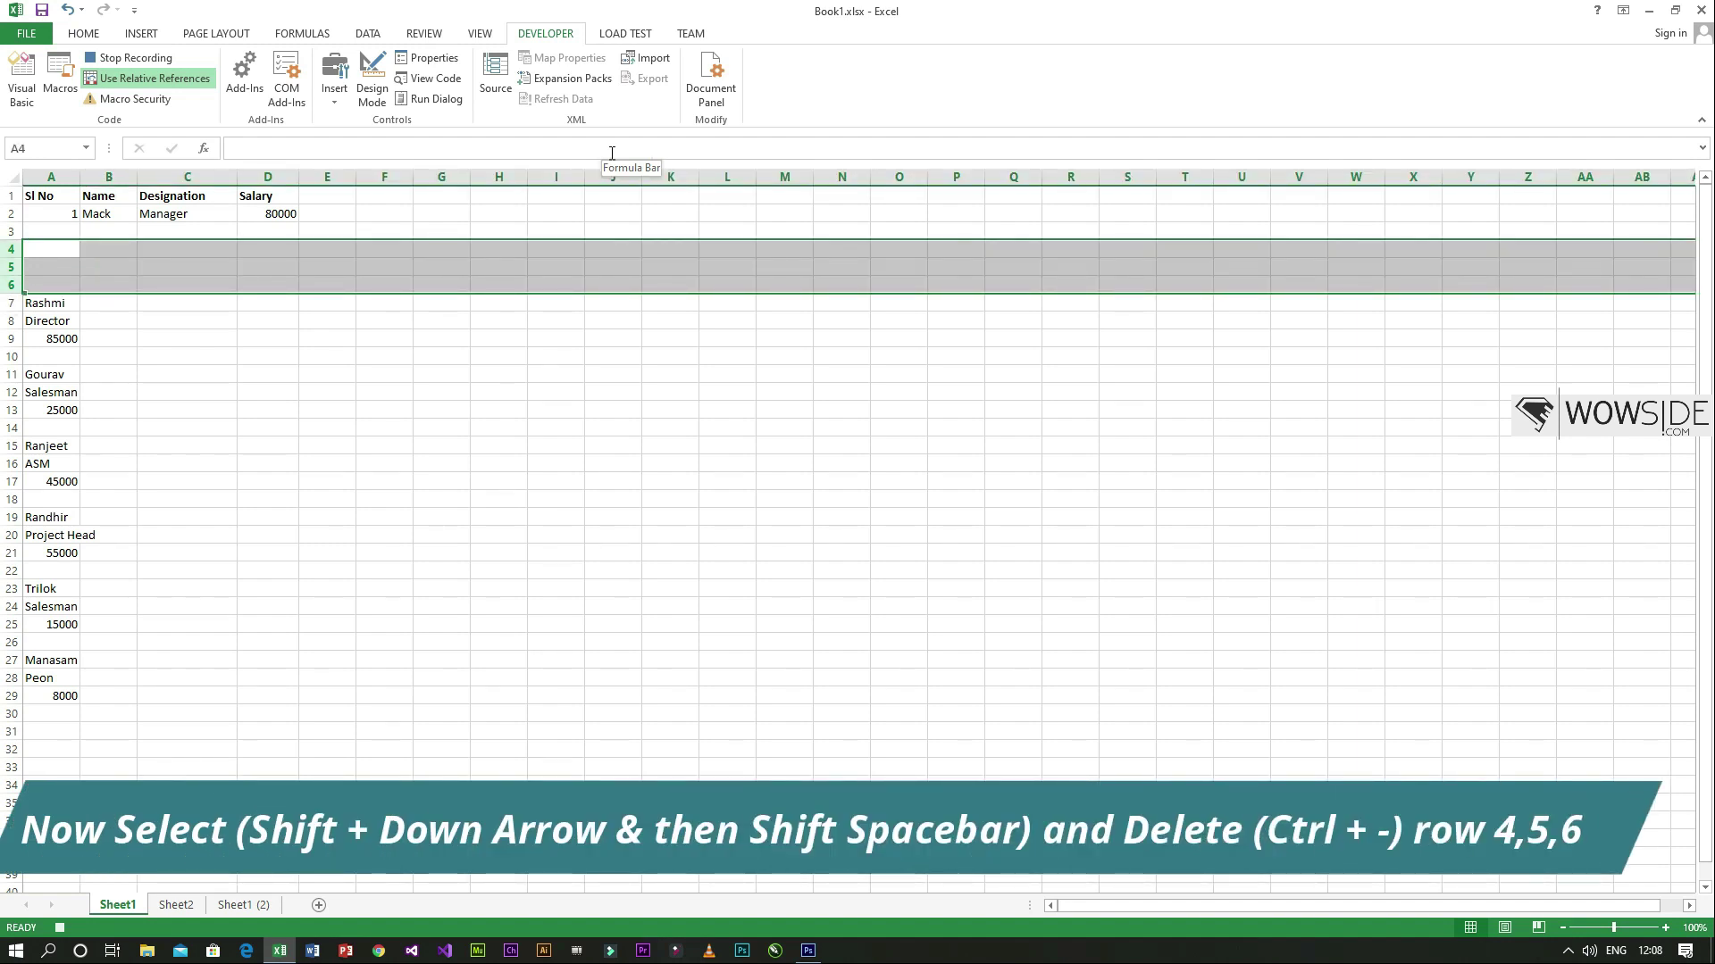
pyautogui.hotkey('ctrl', '-')
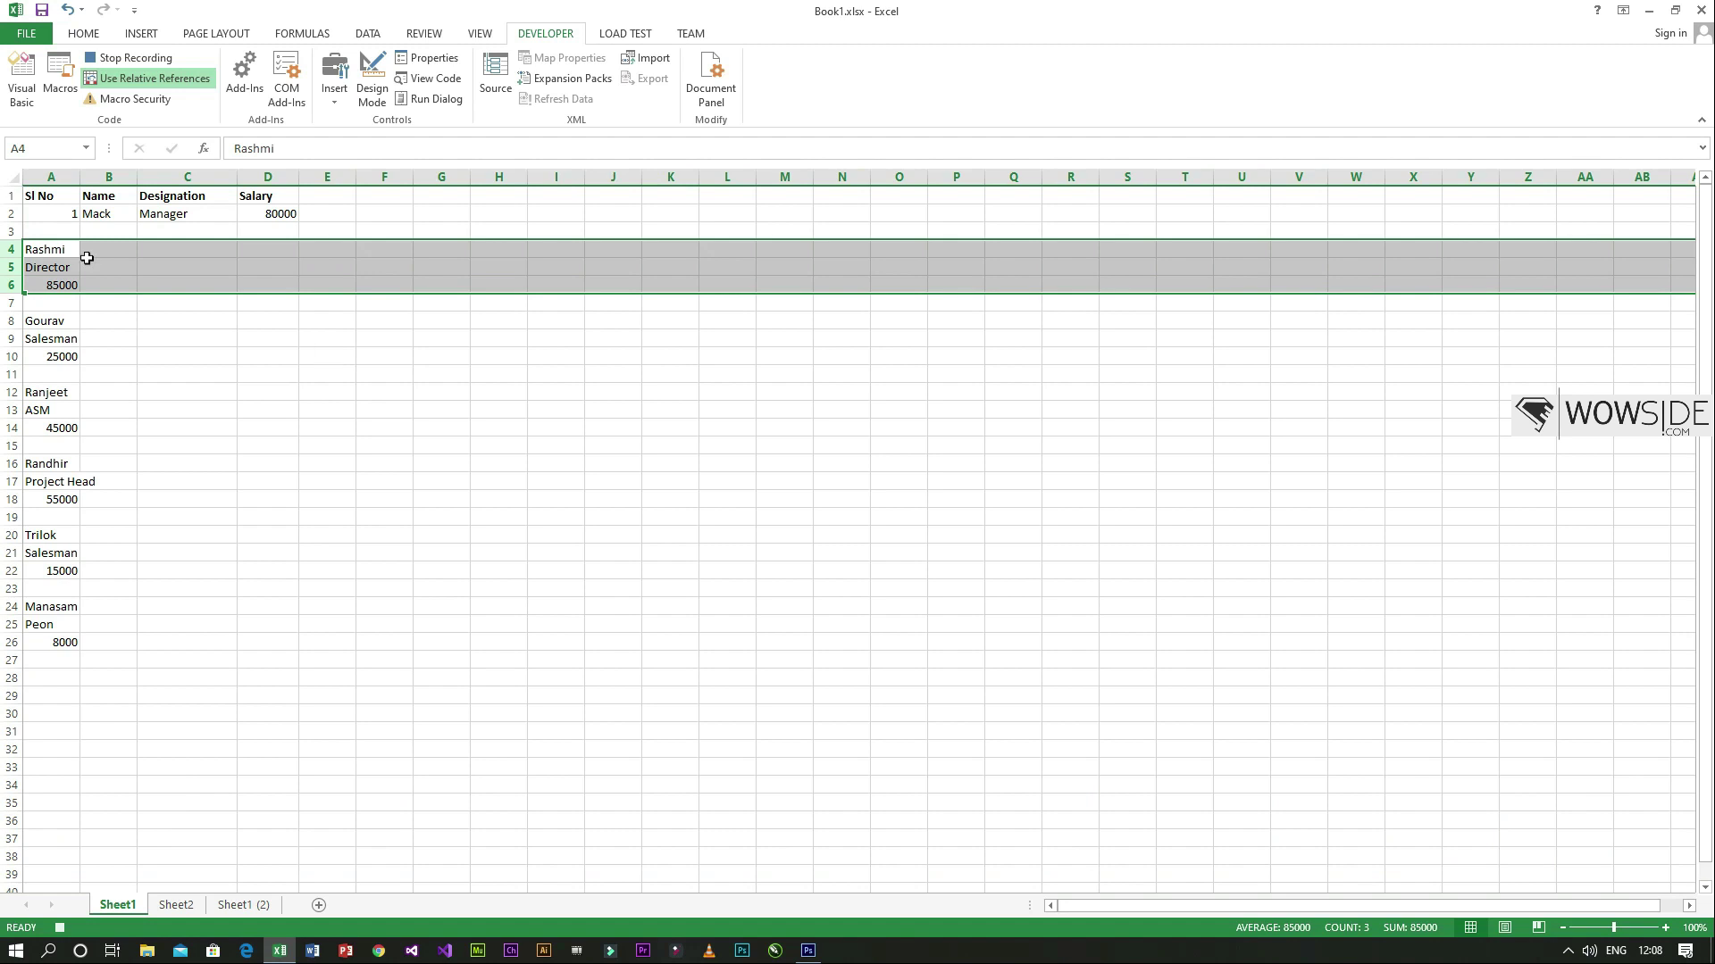
# - End the macro recording with cell A3 selected and run TransposeMacro twice to transpose the next two records
pyautogui.click(59, 232)
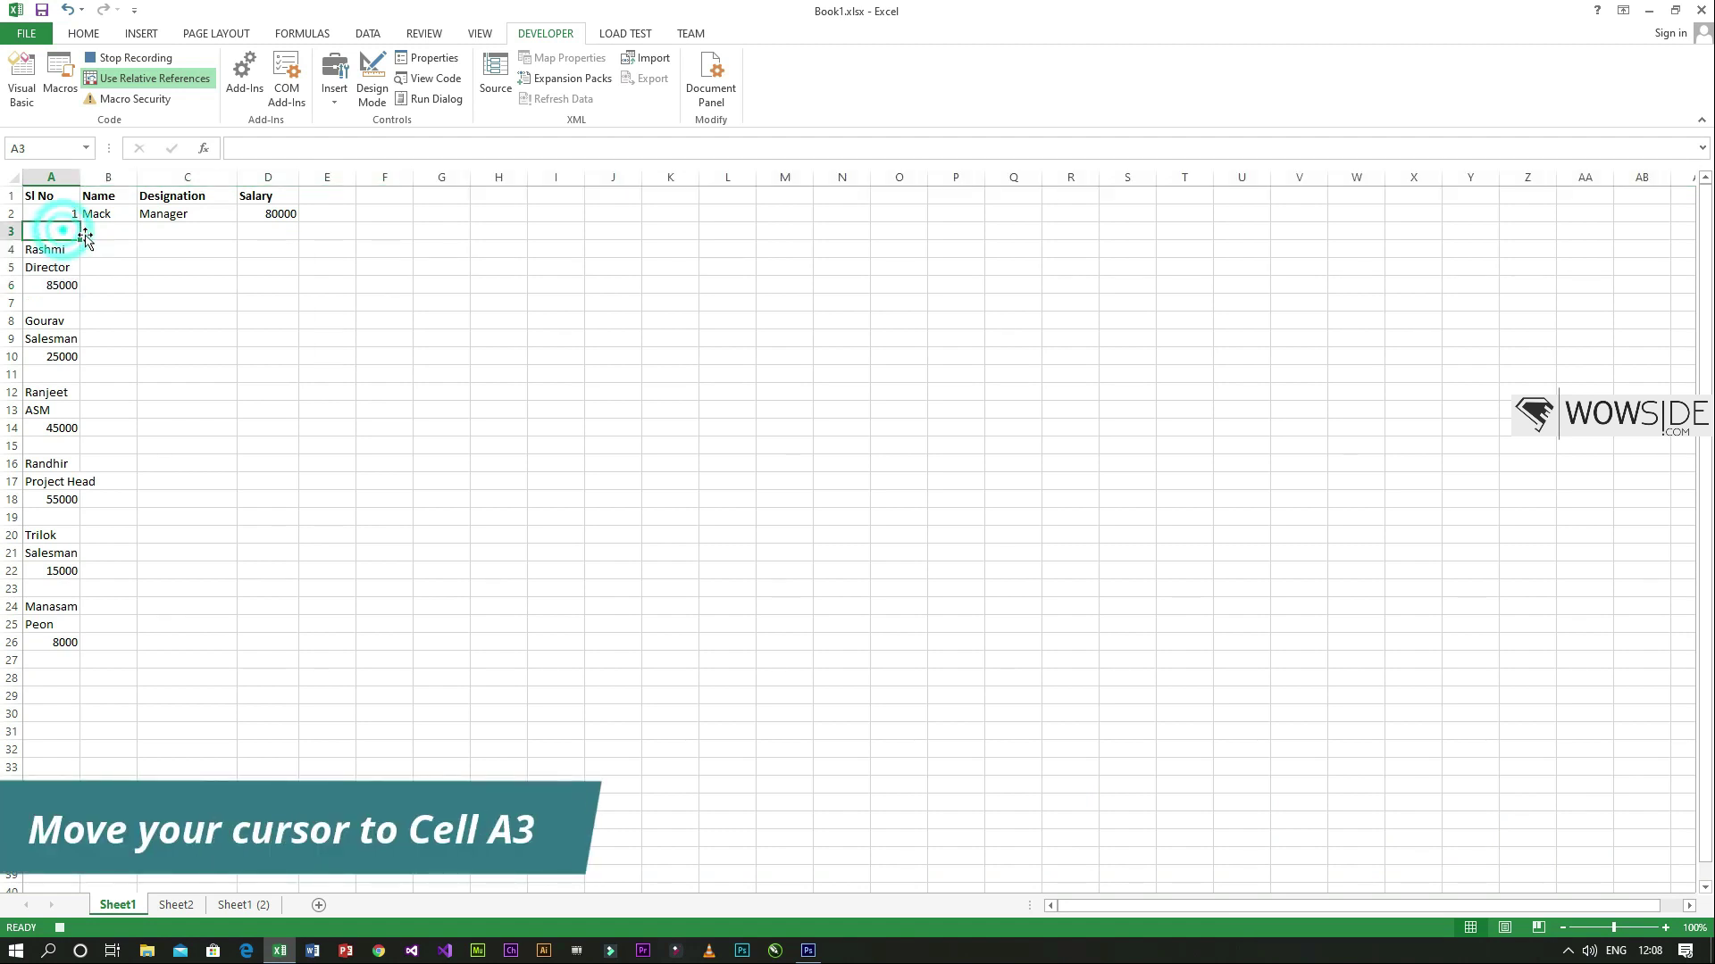
pyautogui.click(139, 59)
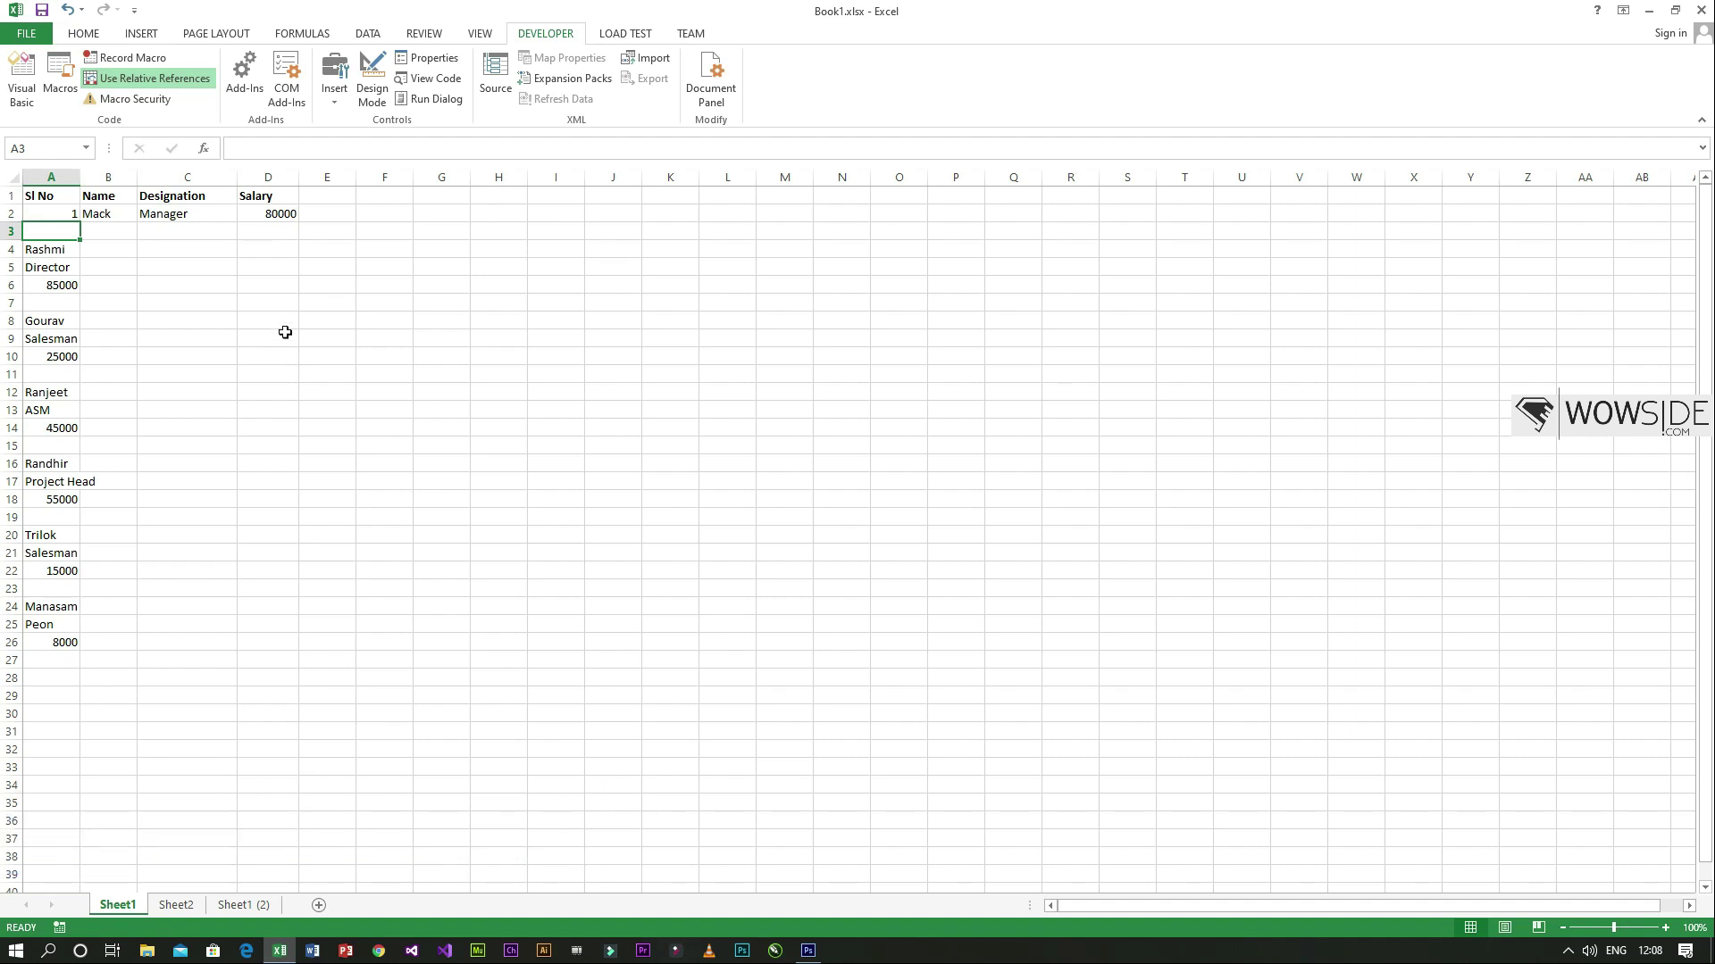
pyautogui.hotkey('ctrl', 'j')
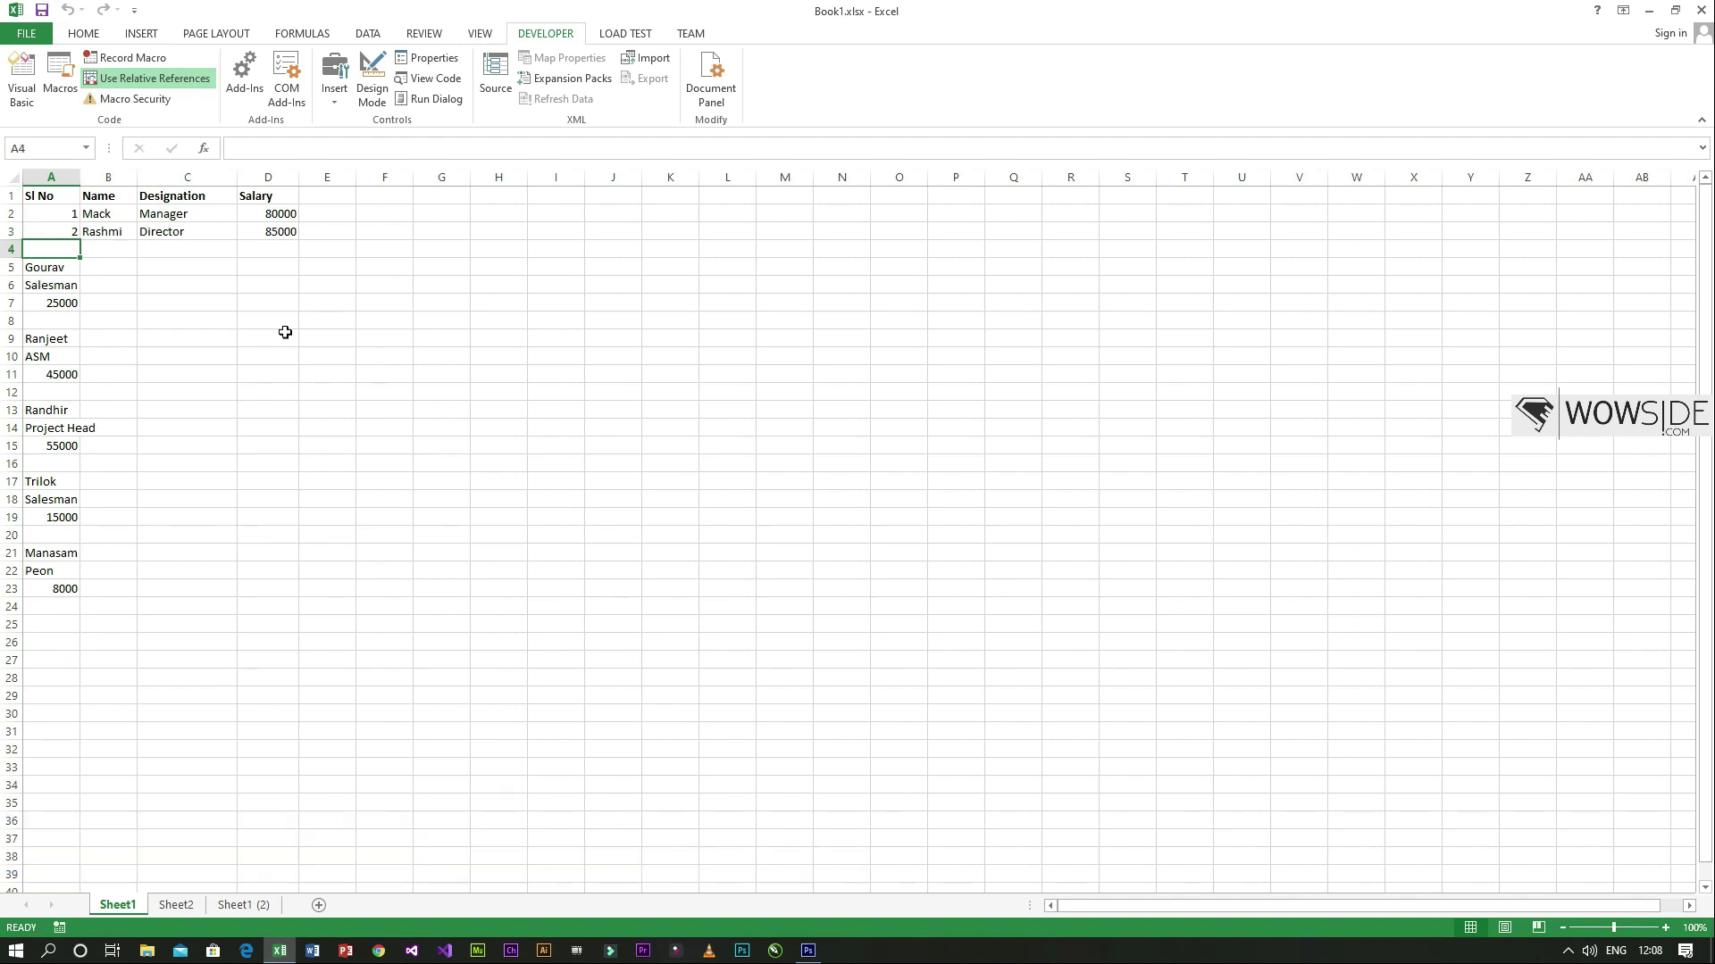
pyautogui.hotkey('ctrl', 'j')
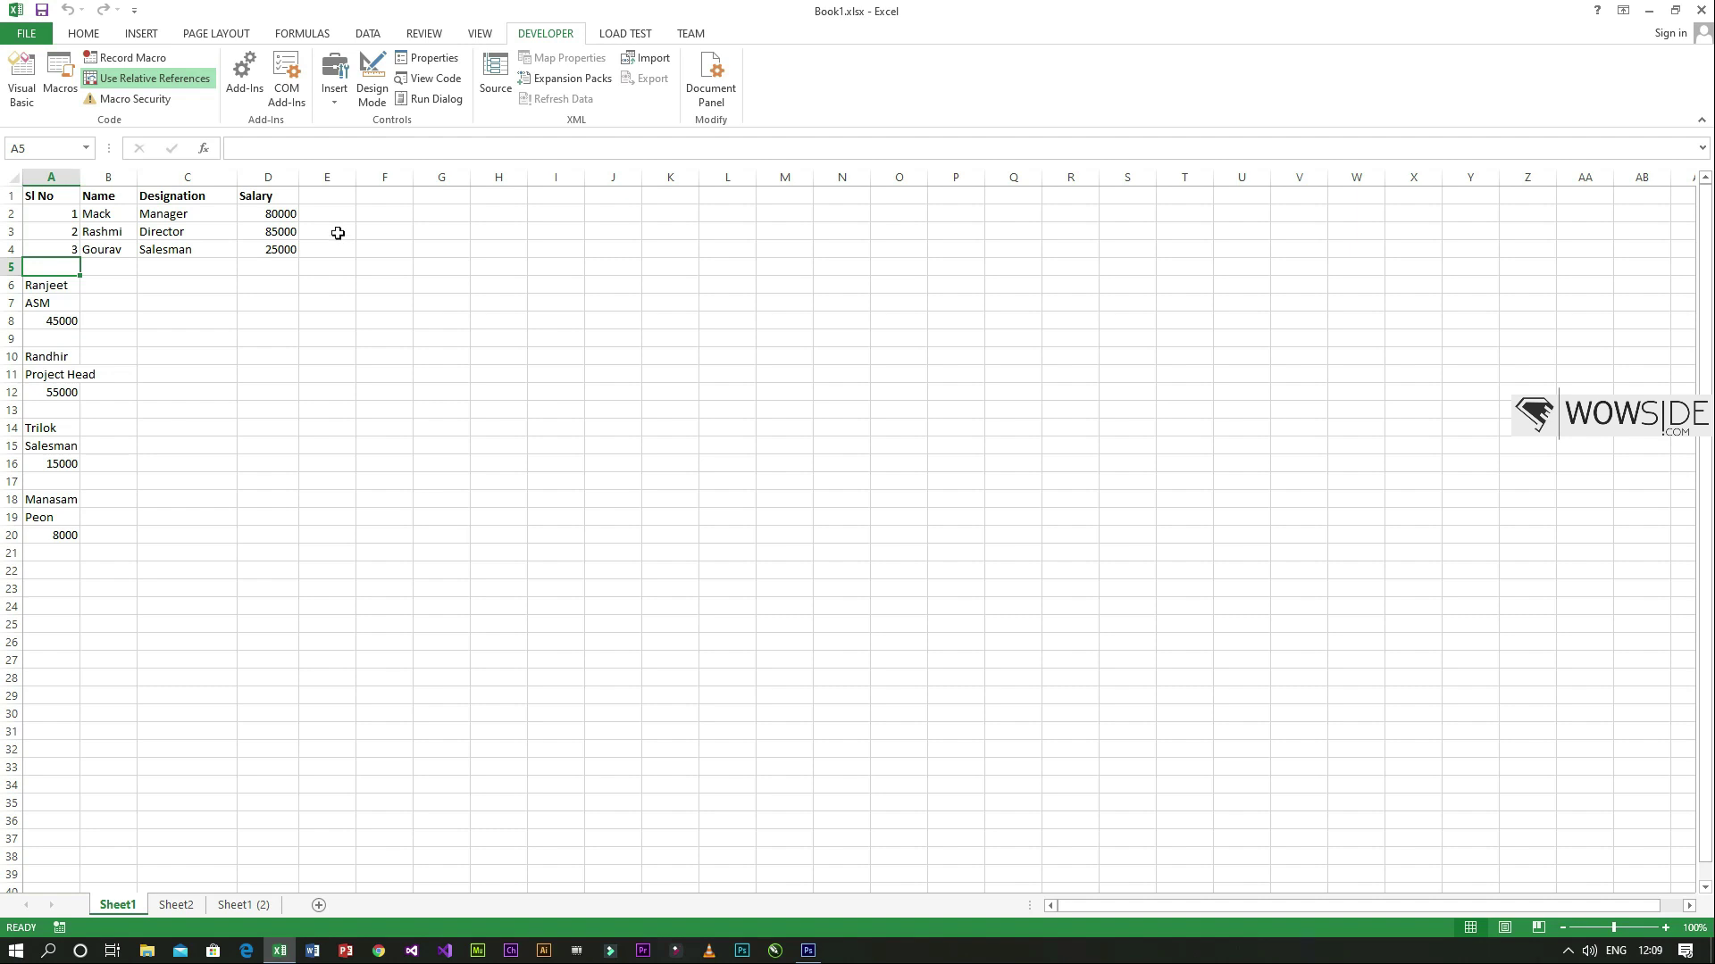
# - Draw a Button form control over columns F to I near the sheet's first rows and assign TransposeMacro to it
pyautogui.click(337, 94)
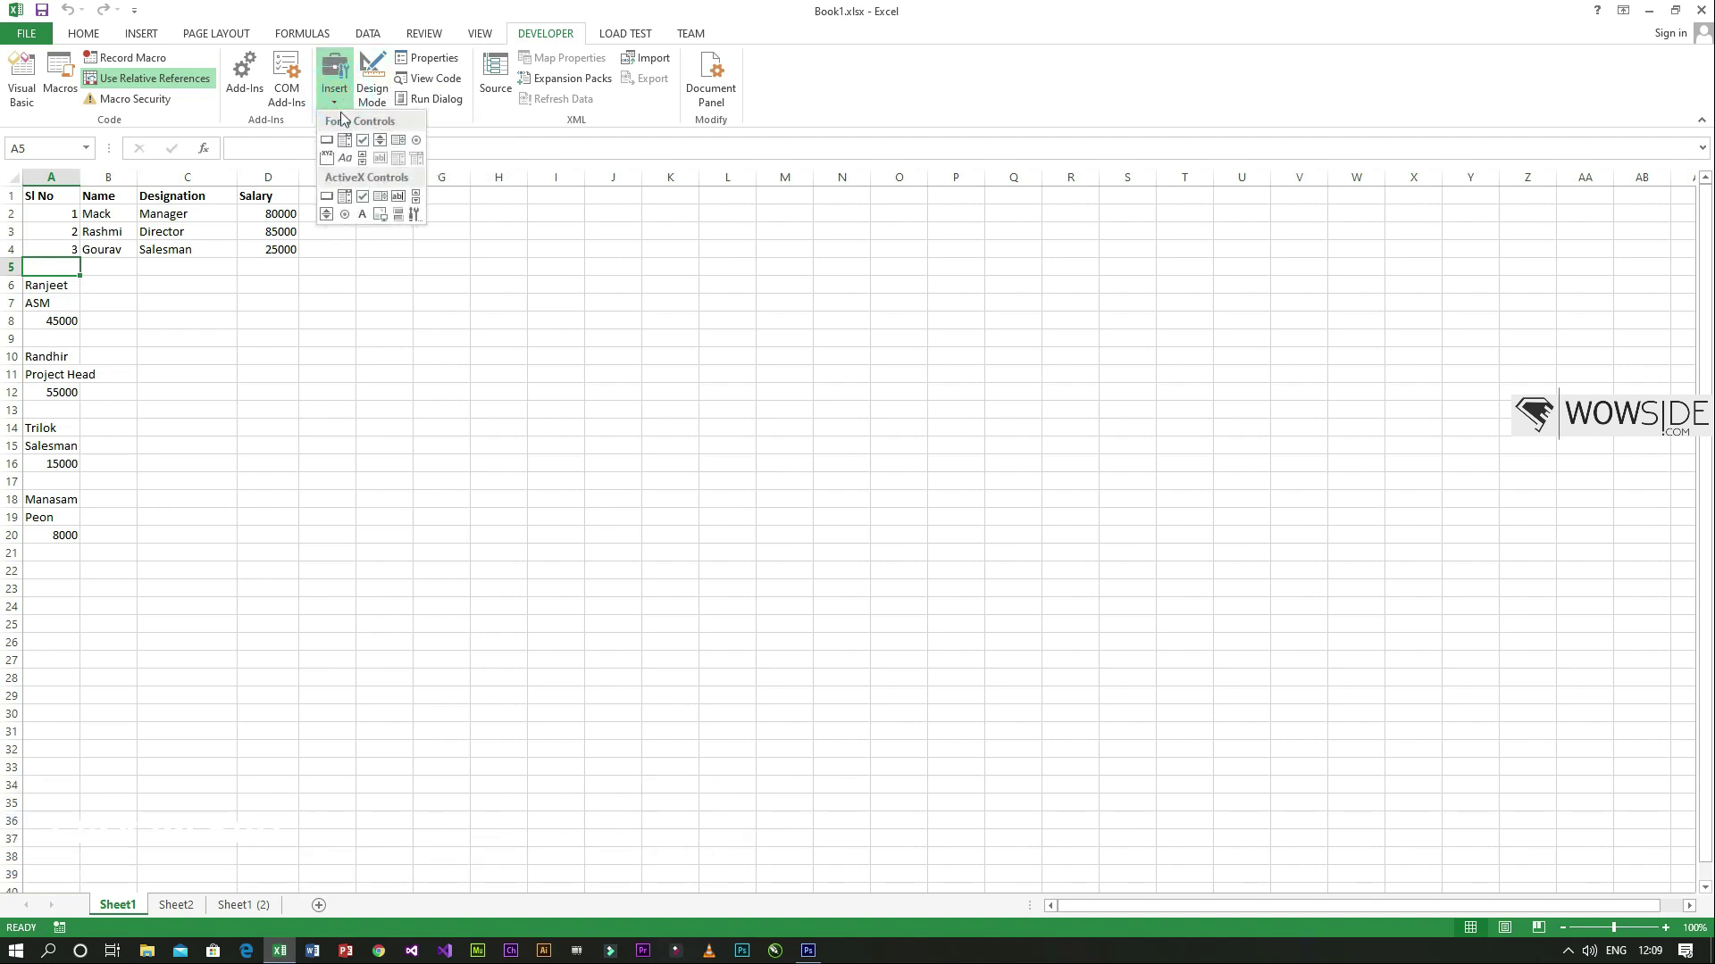
pyautogui.click(328, 141)
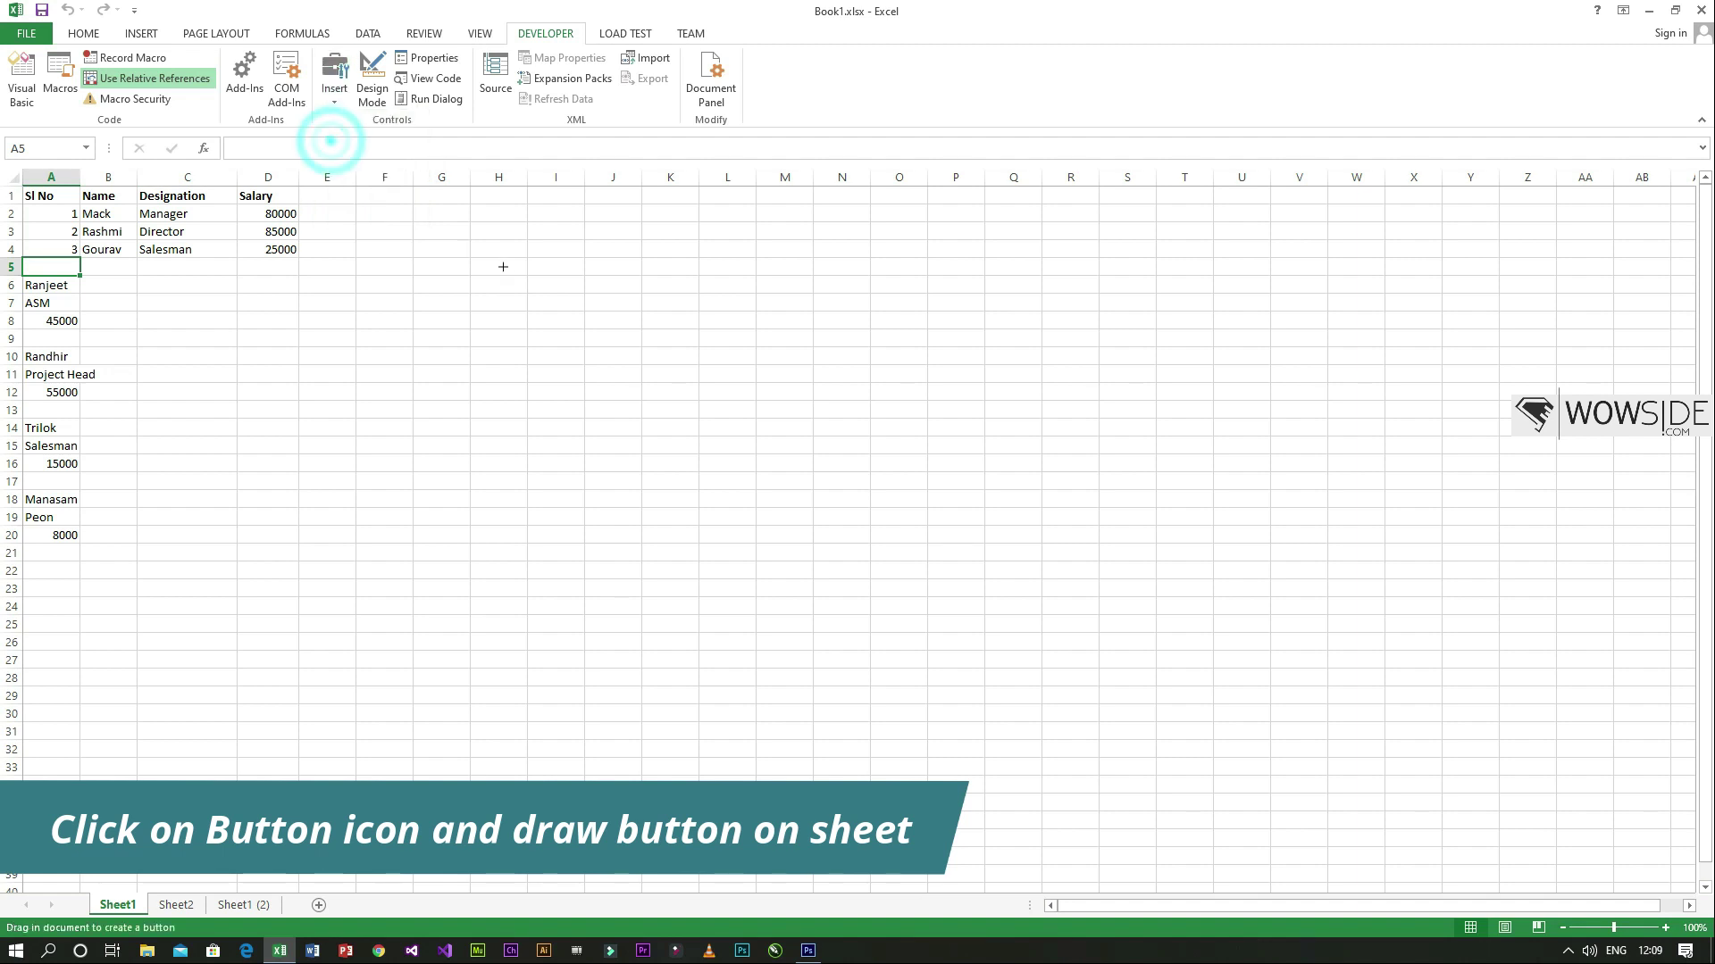
pyautogui.moveTo(400, 198); pyautogui.dragTo(571, 239)
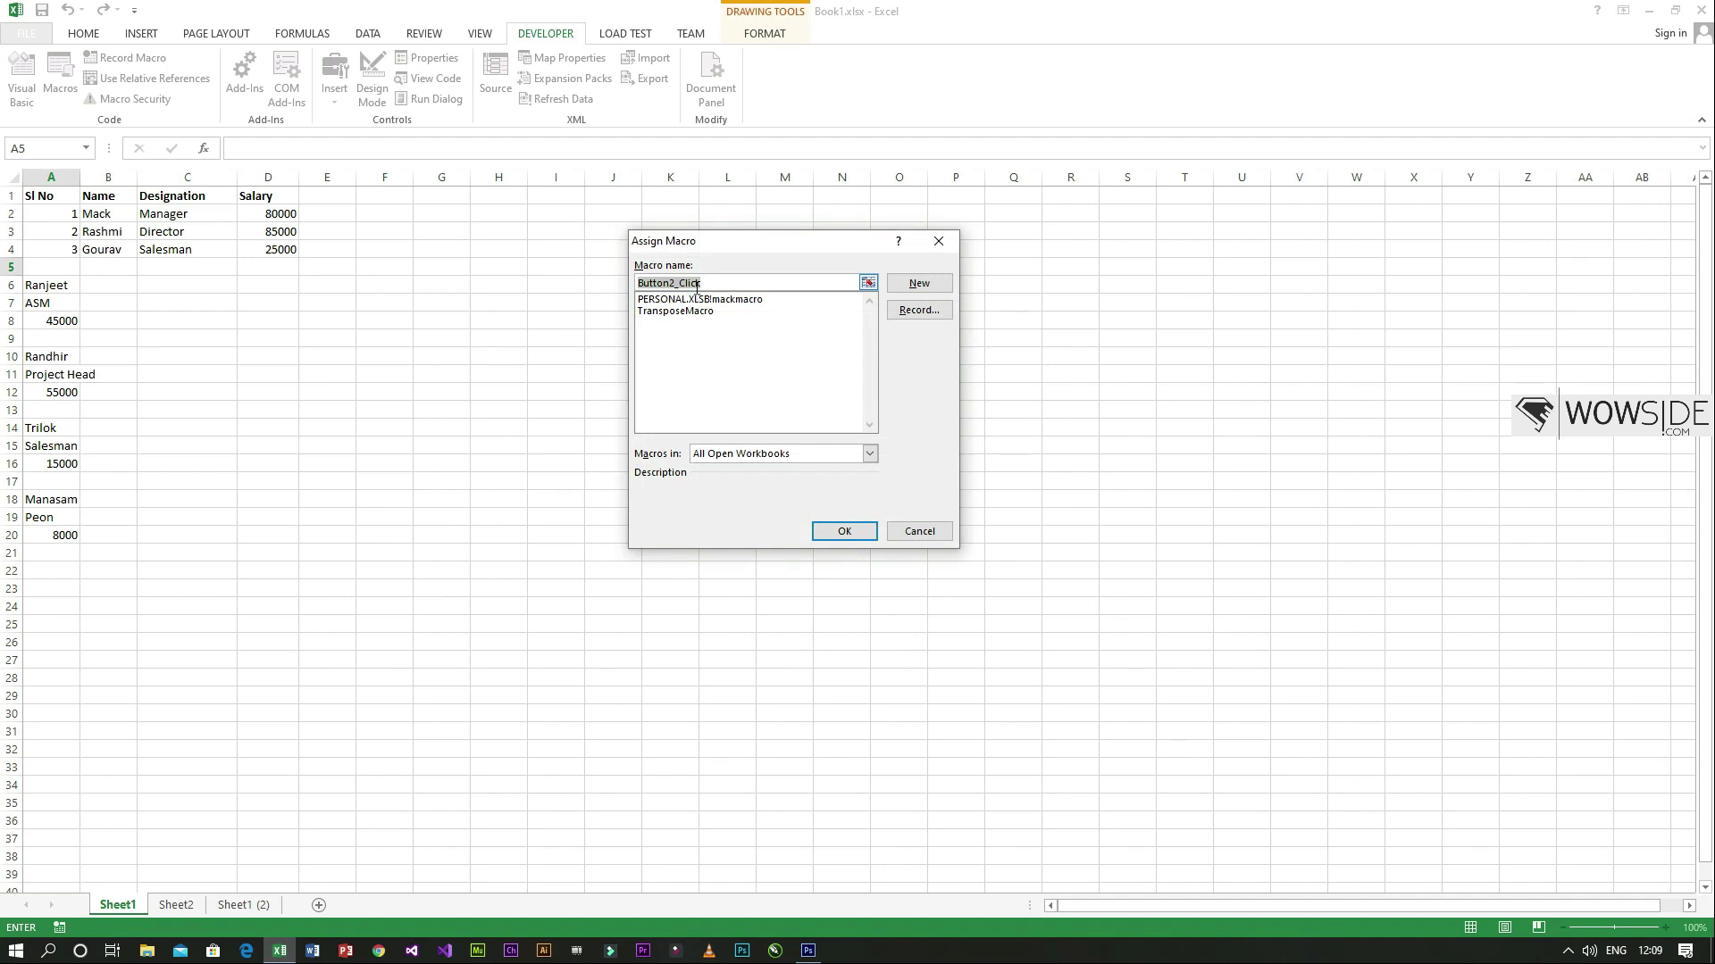
pyautogui.write('Trans')
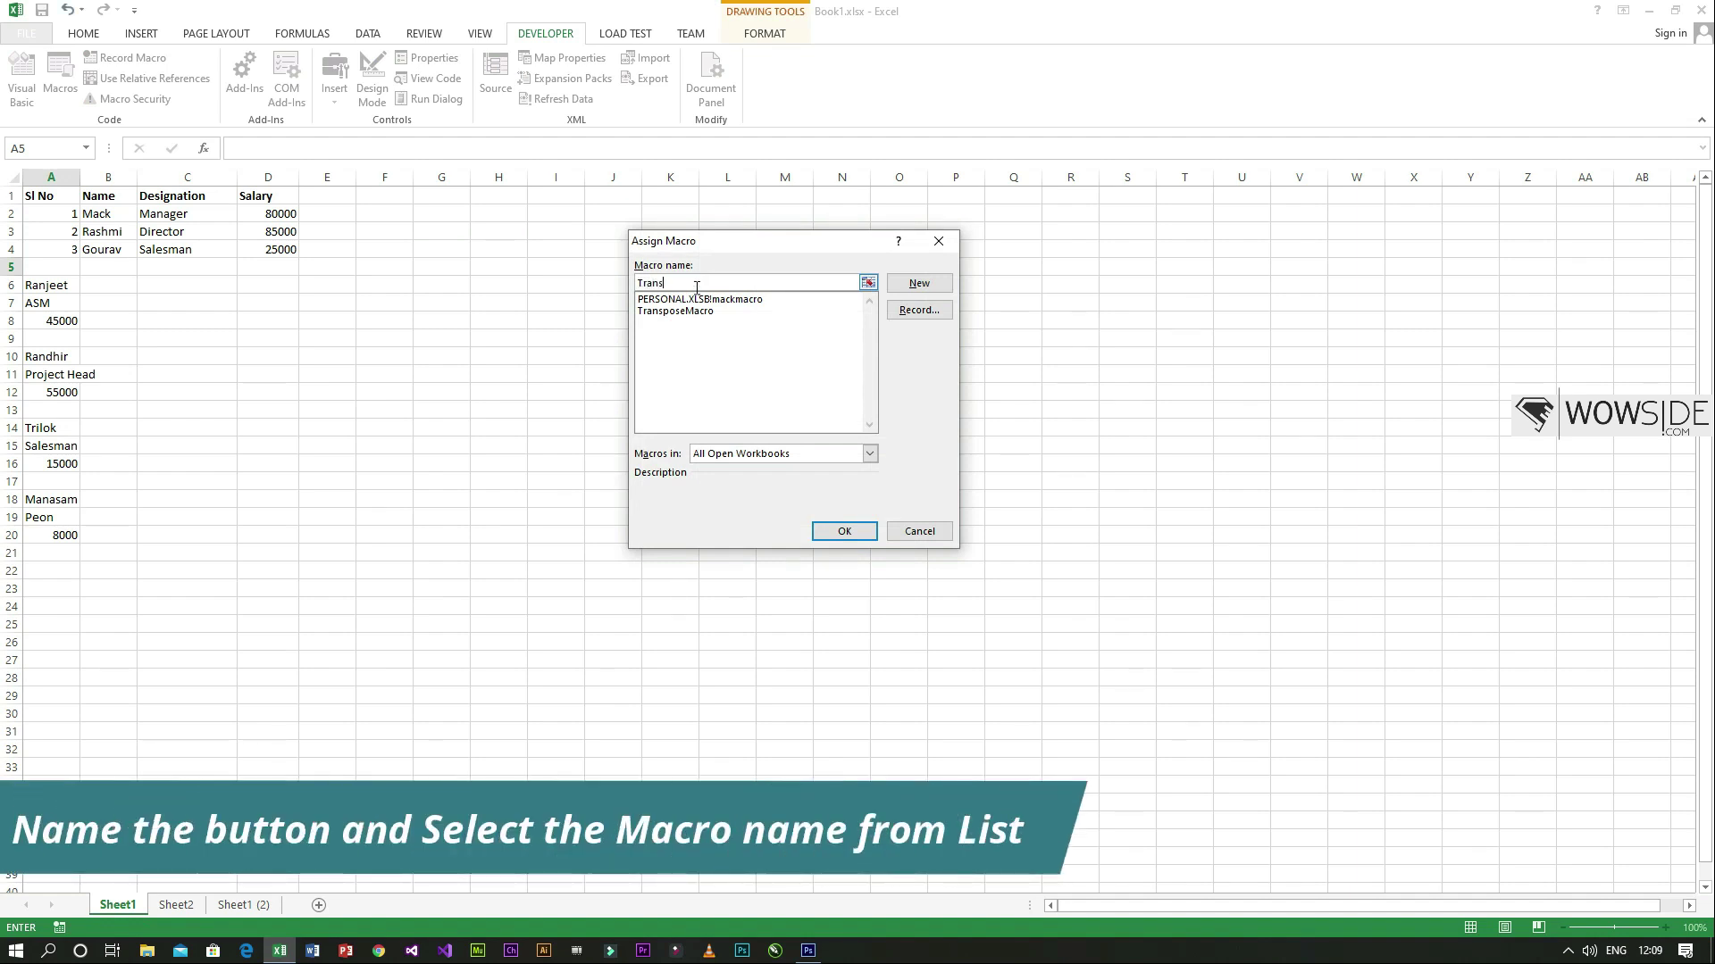
pyautogui.write('pose')
pyautogui.click(703, 312)
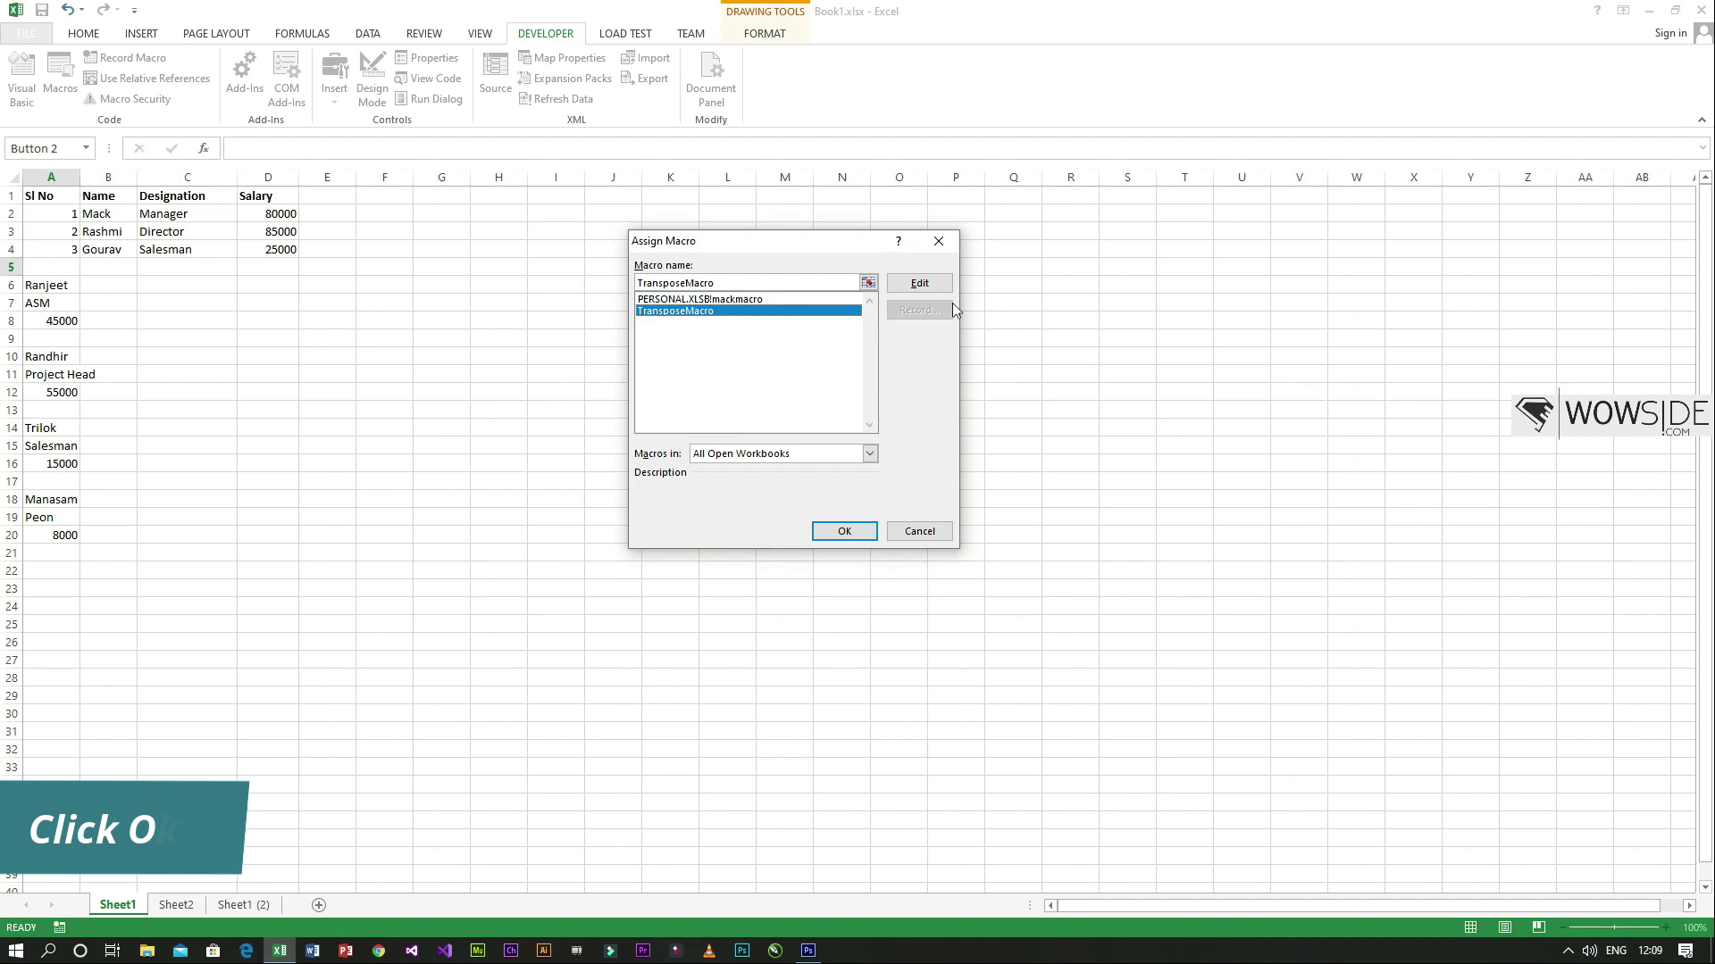
pyautogui.click(839, 530)
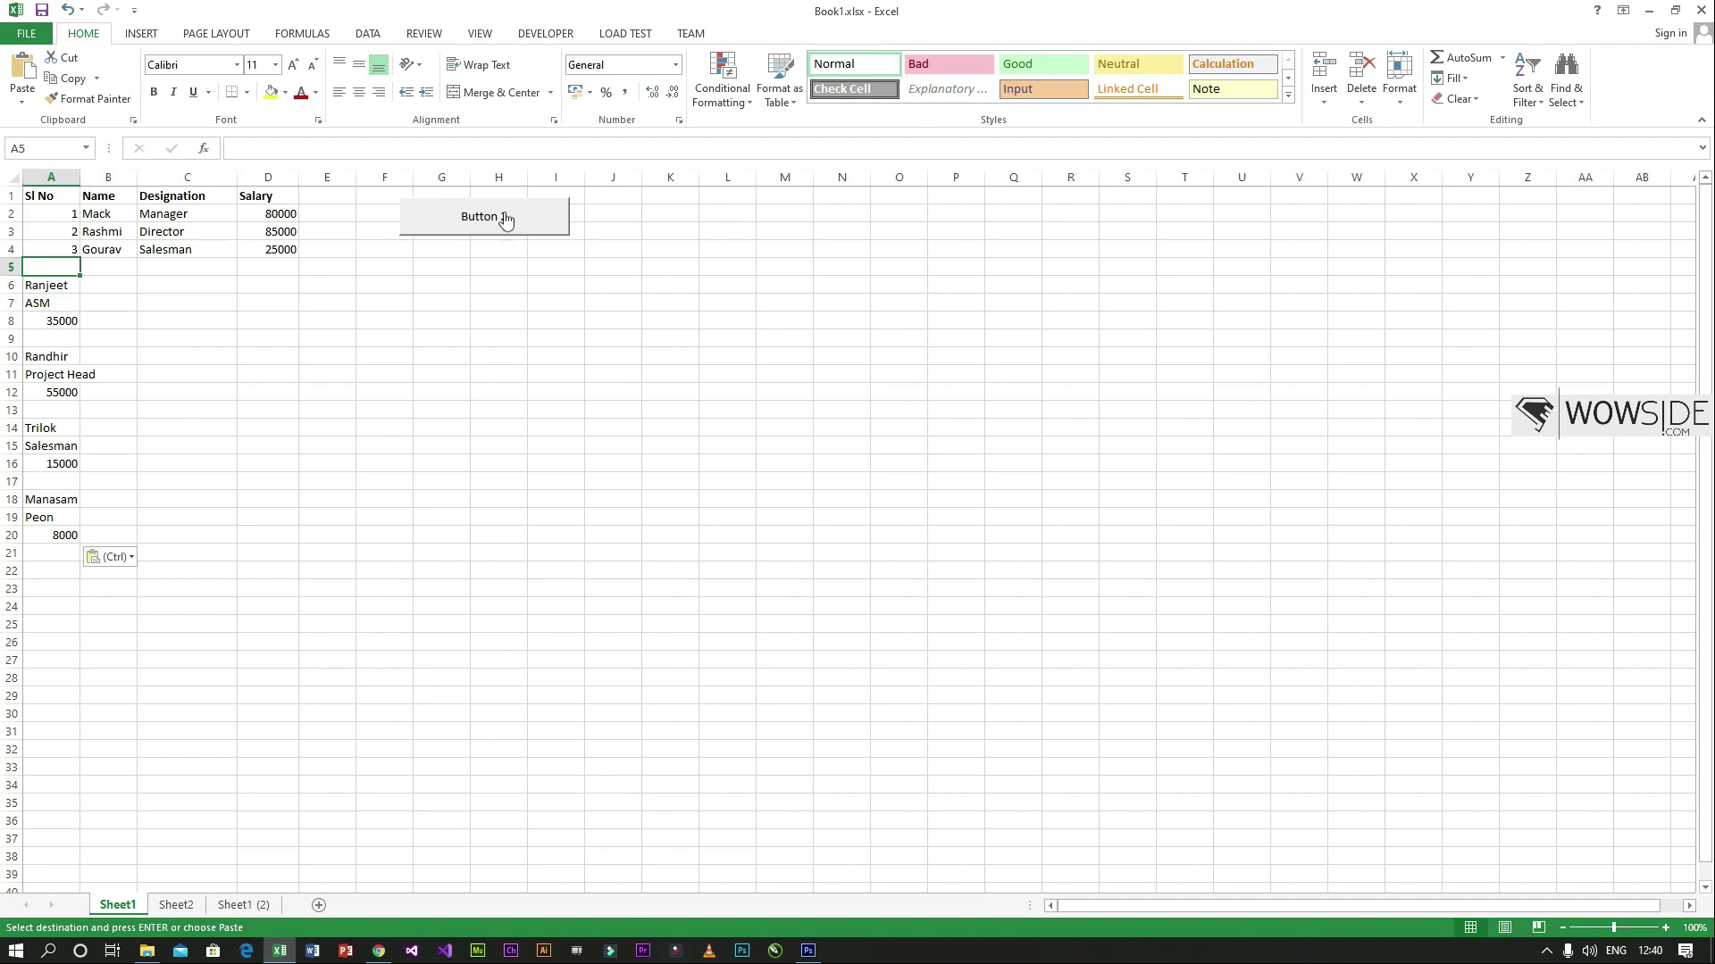
# - Change the label of the macro button to Transpose
pyautogui.rightClick(509, 220)
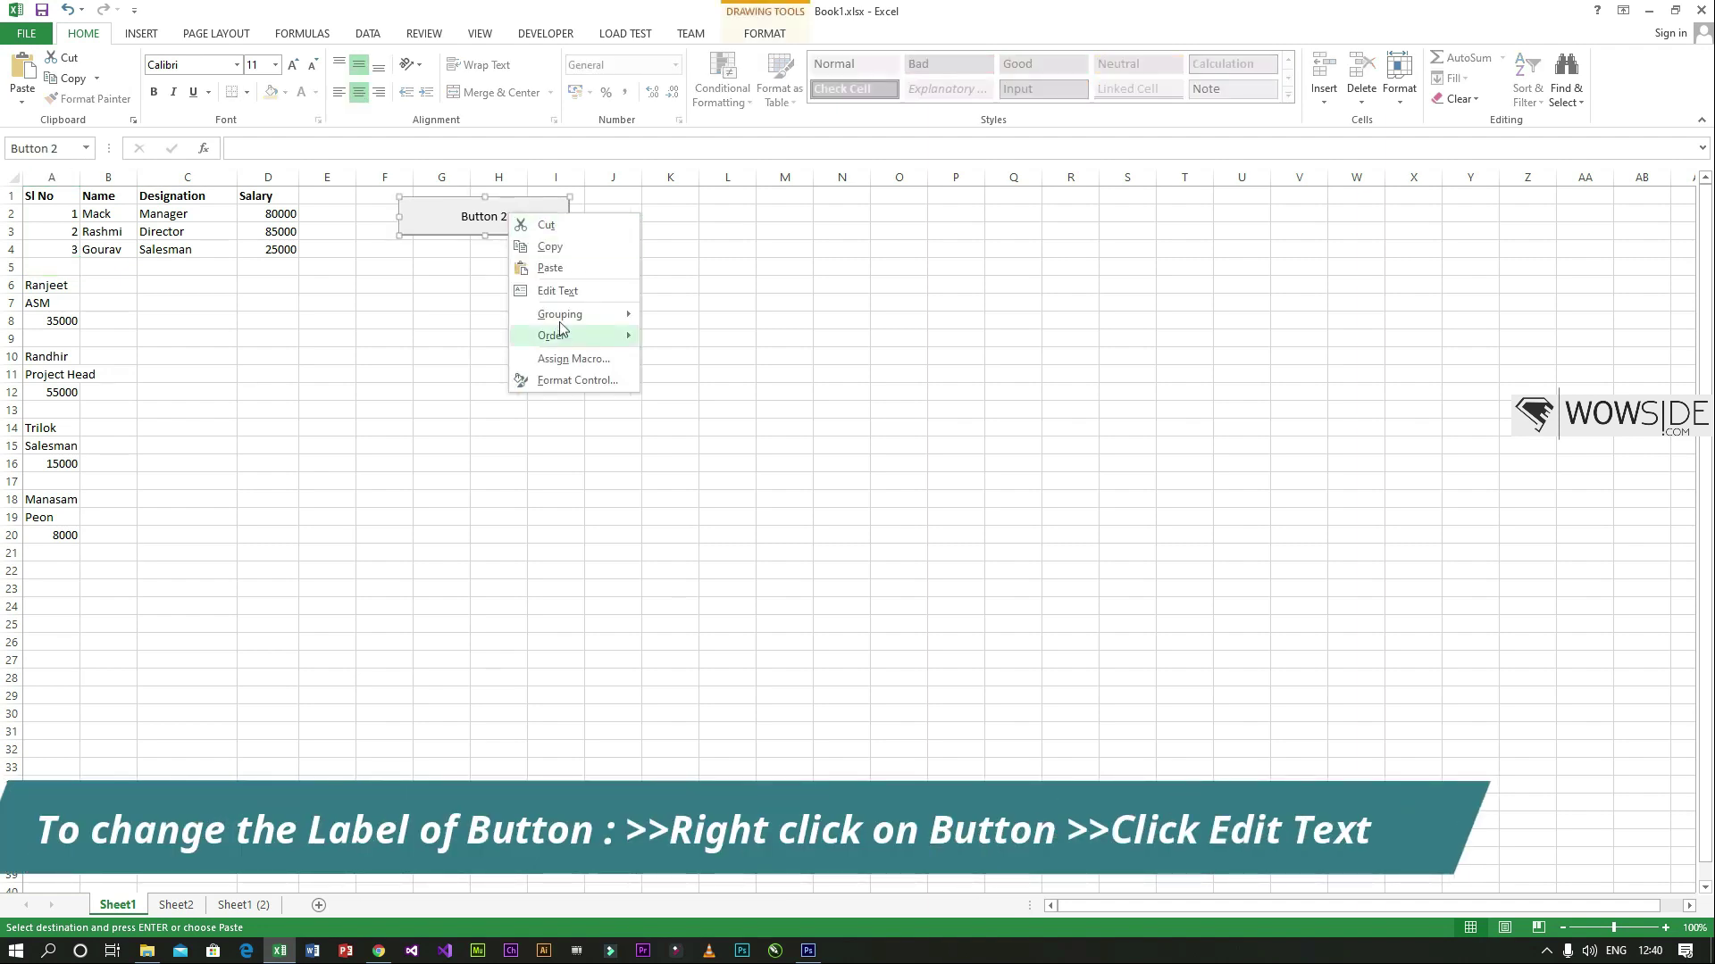
pyautogui.click(561, 294)
pyautogui.press('Delete')
pyautogui.press('Delete')
pyautogui.press('Delete')
pyautogui.press('Delete')
pyautogui.press('Delete')
pyautogui.press('Delete')
pyautogui.press('Delete')
pyautogui.press('Delete')
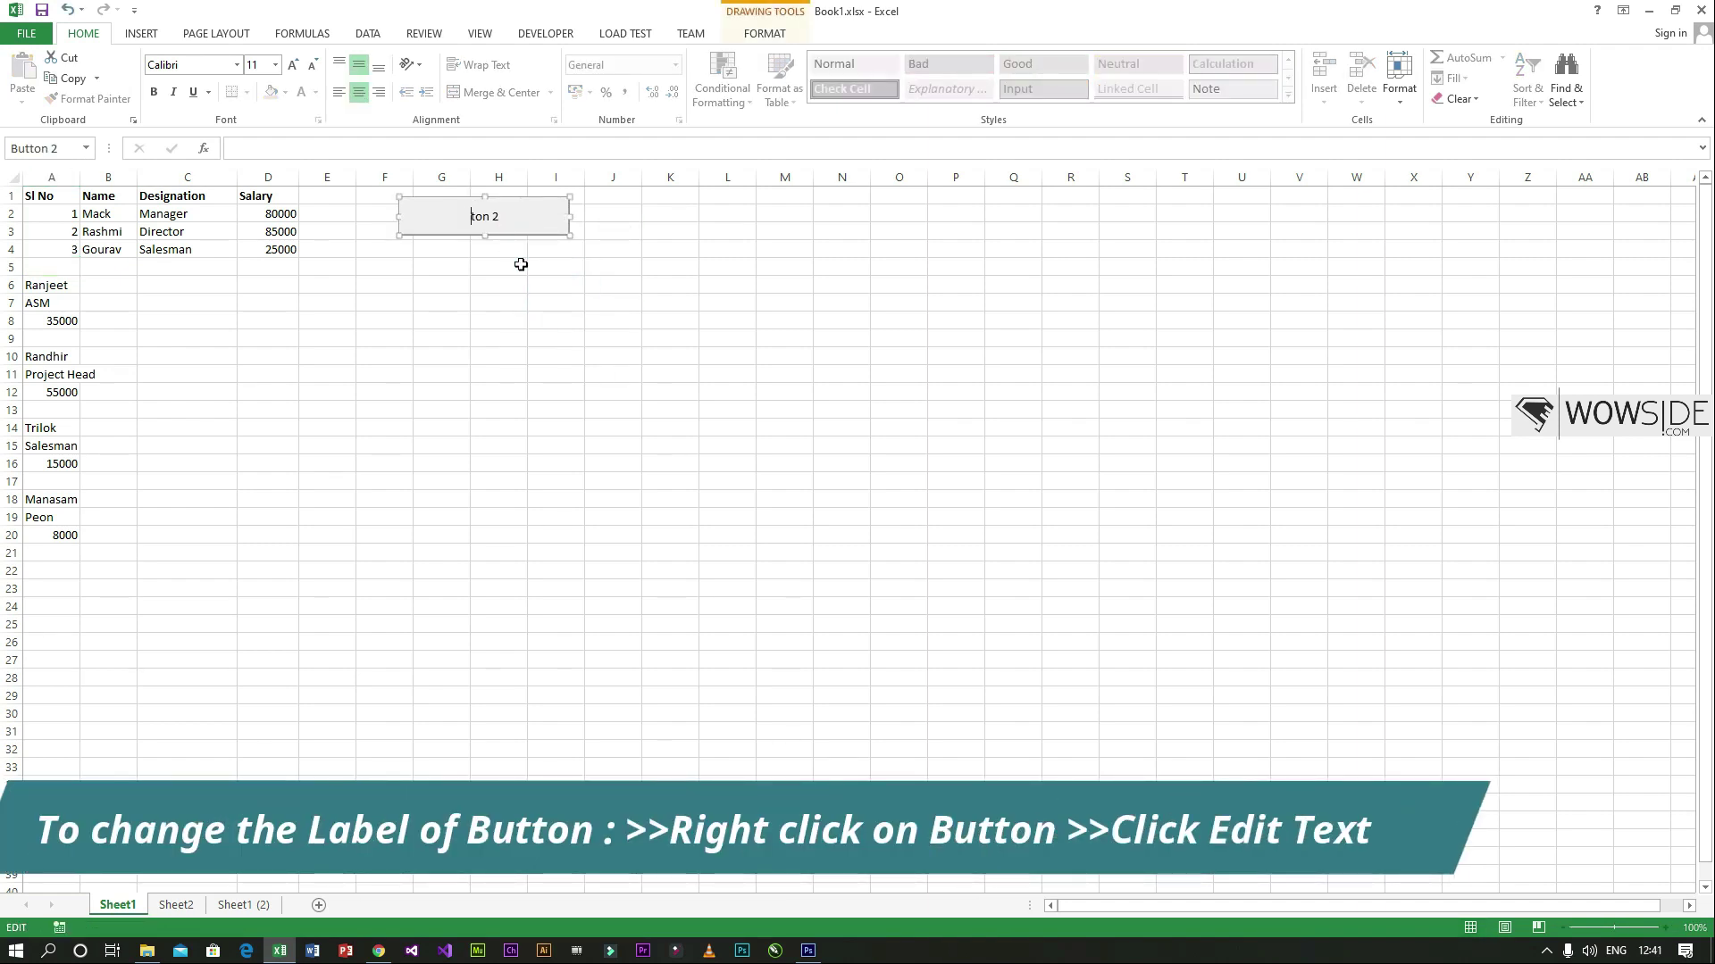
pyautogui.write('Transpose')
pyautogui.click(521, 264)
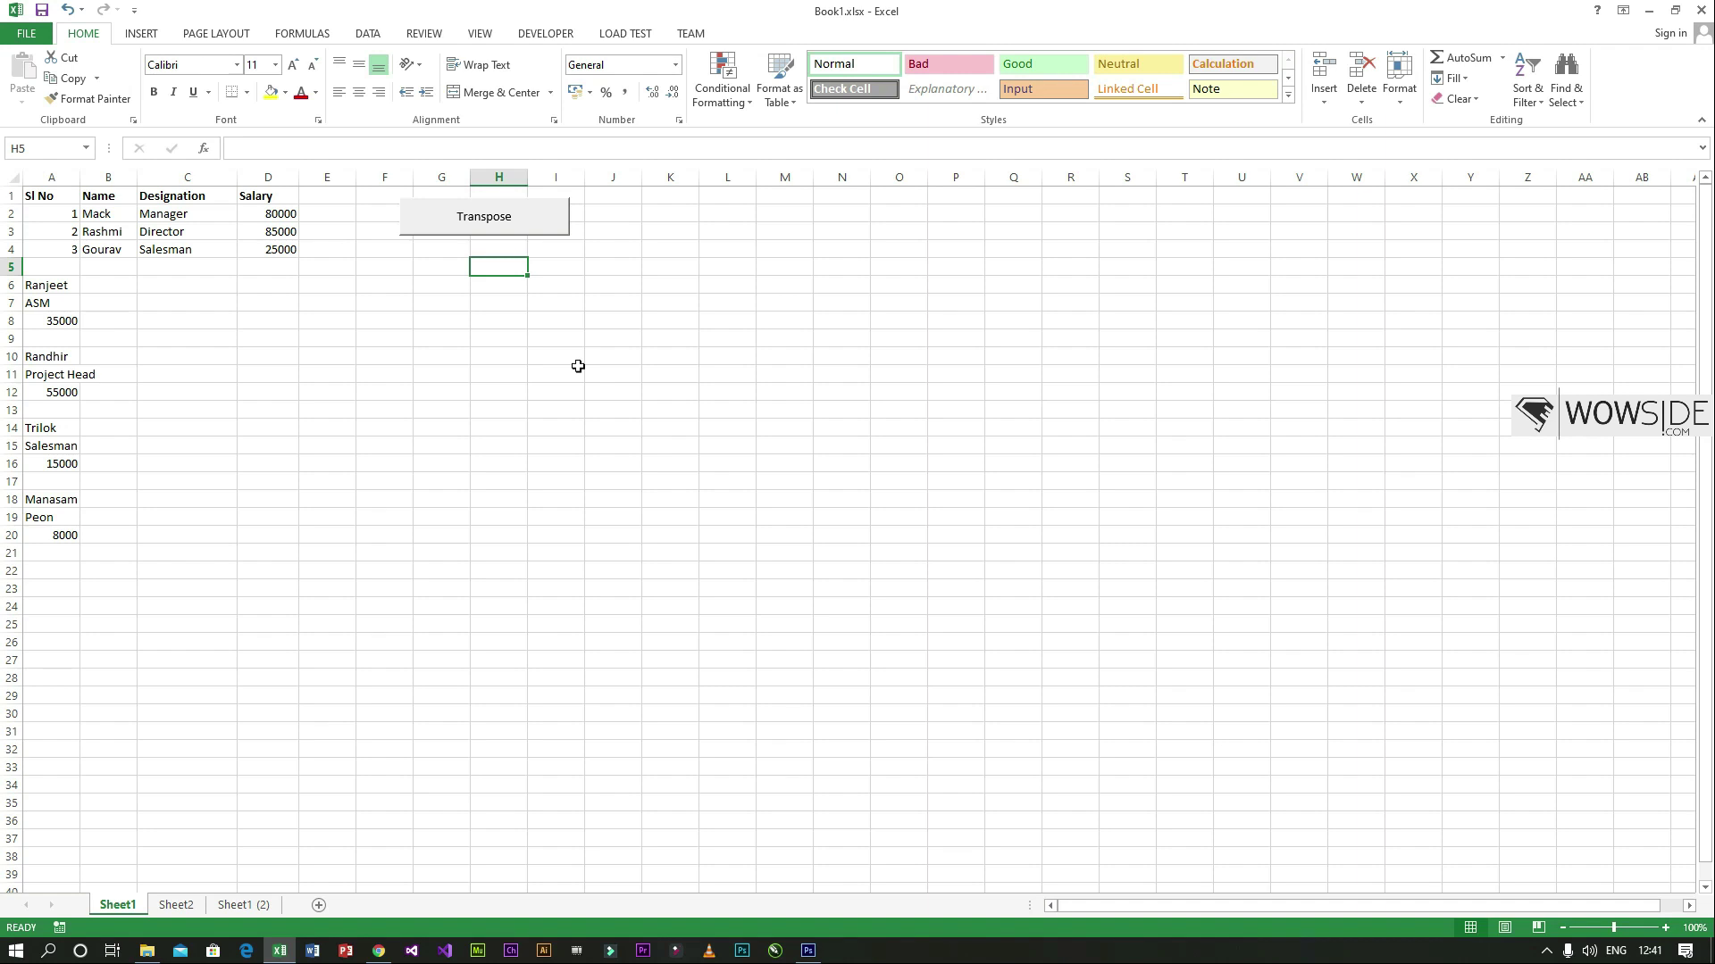
# - Starting from cell A5, run the macro repeatedly with the Transpose button until all remaining records are transposed
pyautogui.click(35, 262)
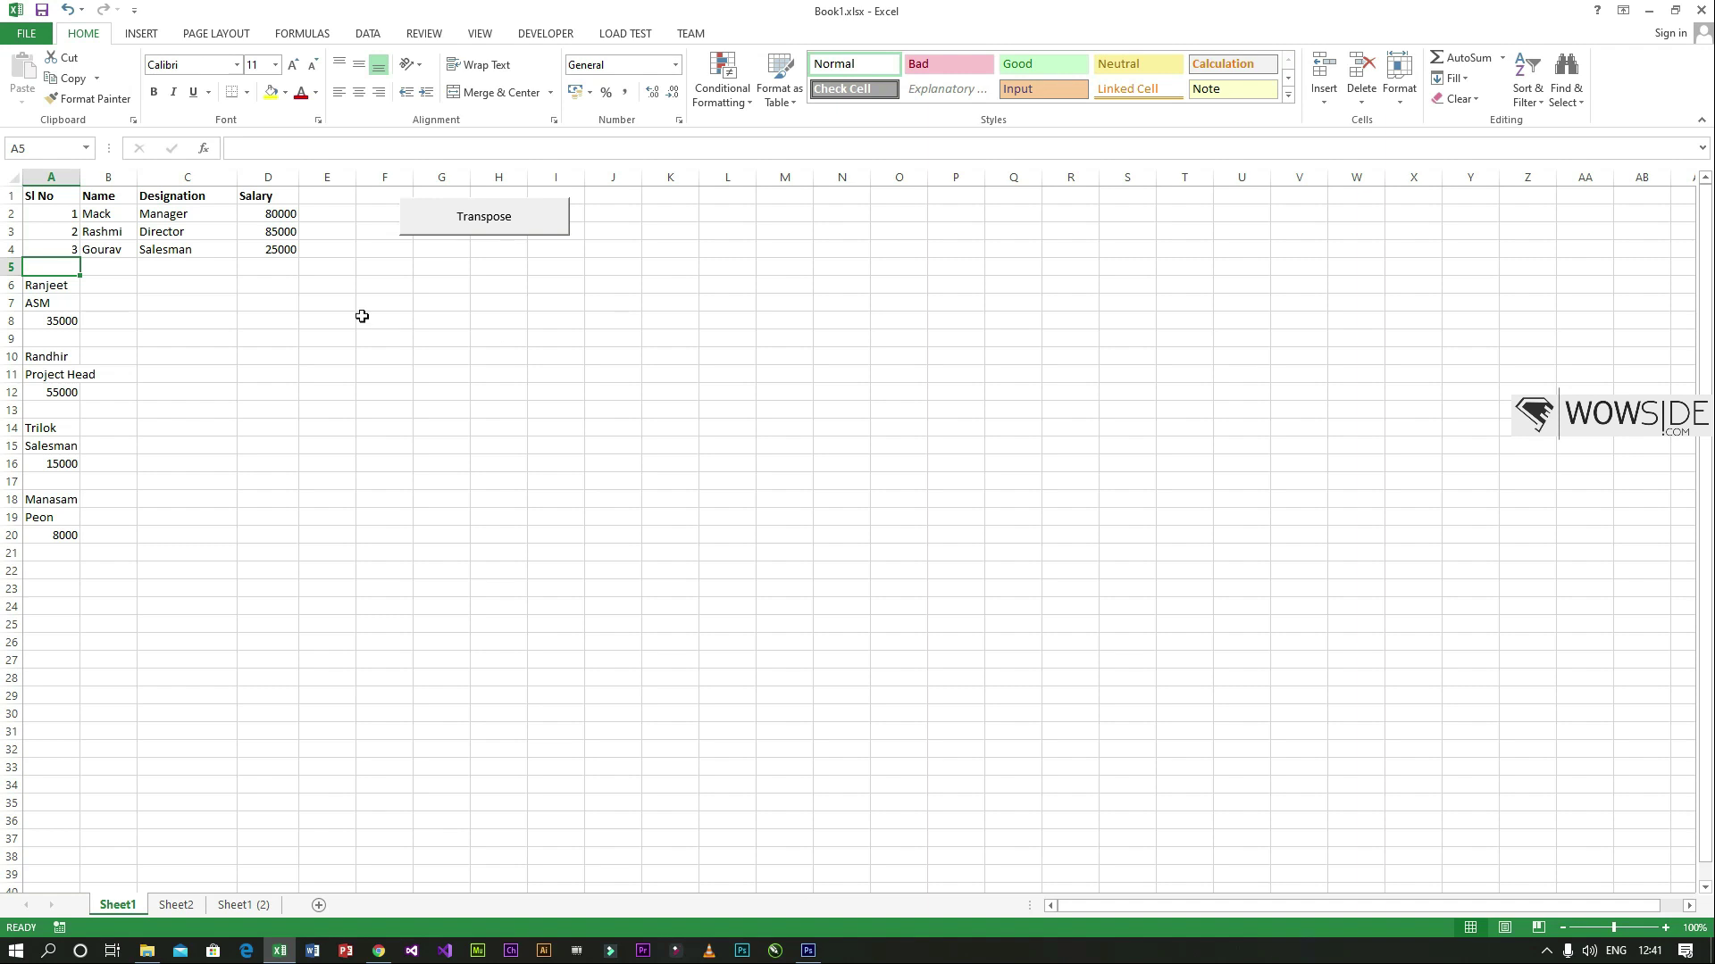
pyautogui.click(511, 227)
pyautogui.click(512, 228)
pyautogui.click(513, 228)
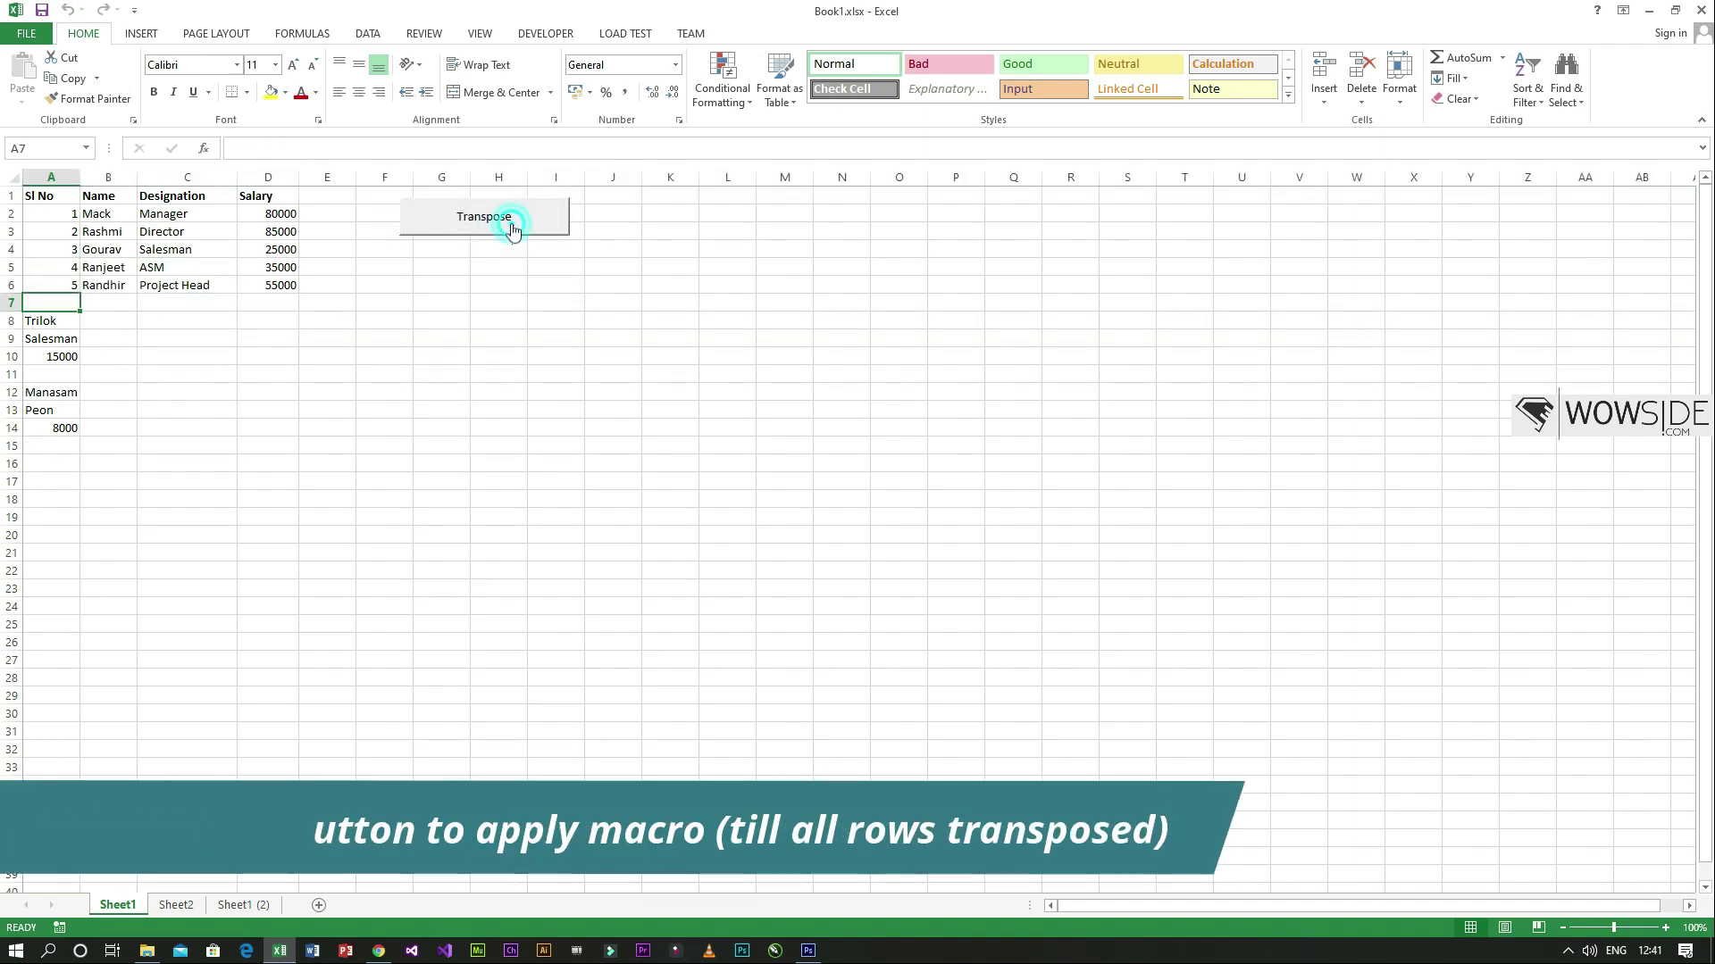
pyautogui.click(514, 230)
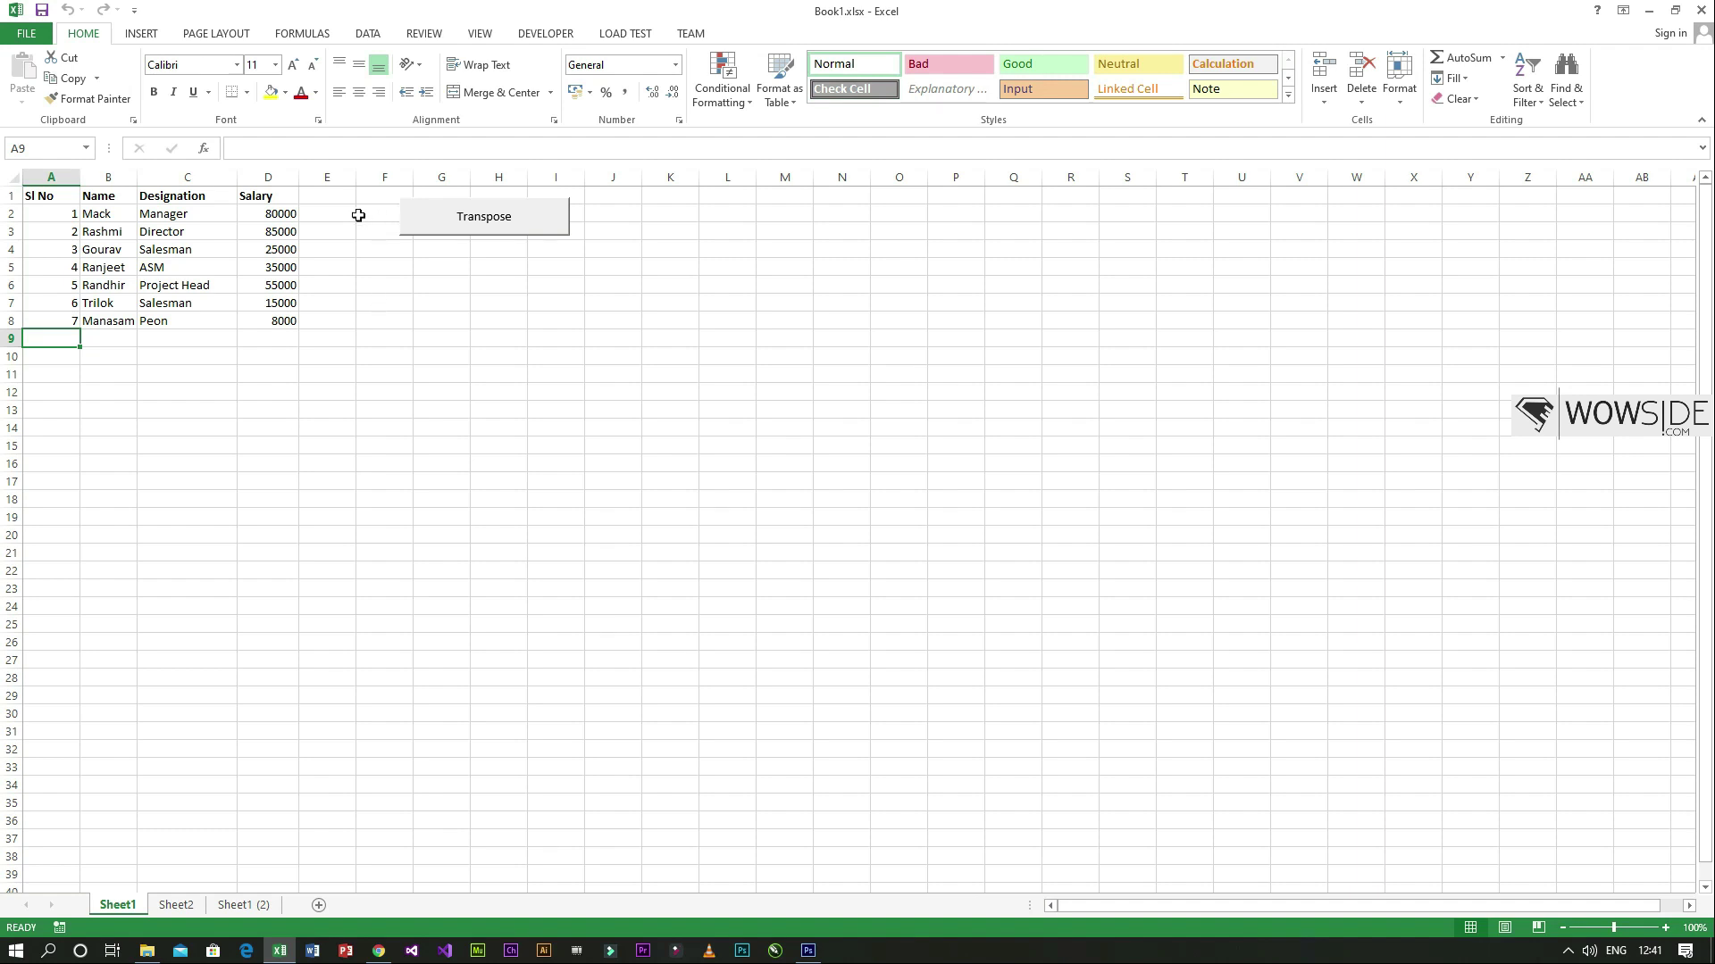
# - Select cell A2 in Sheet1 (2) as the starting cell and turn off relative references for macro recording
pyautogui.click(239, 905)
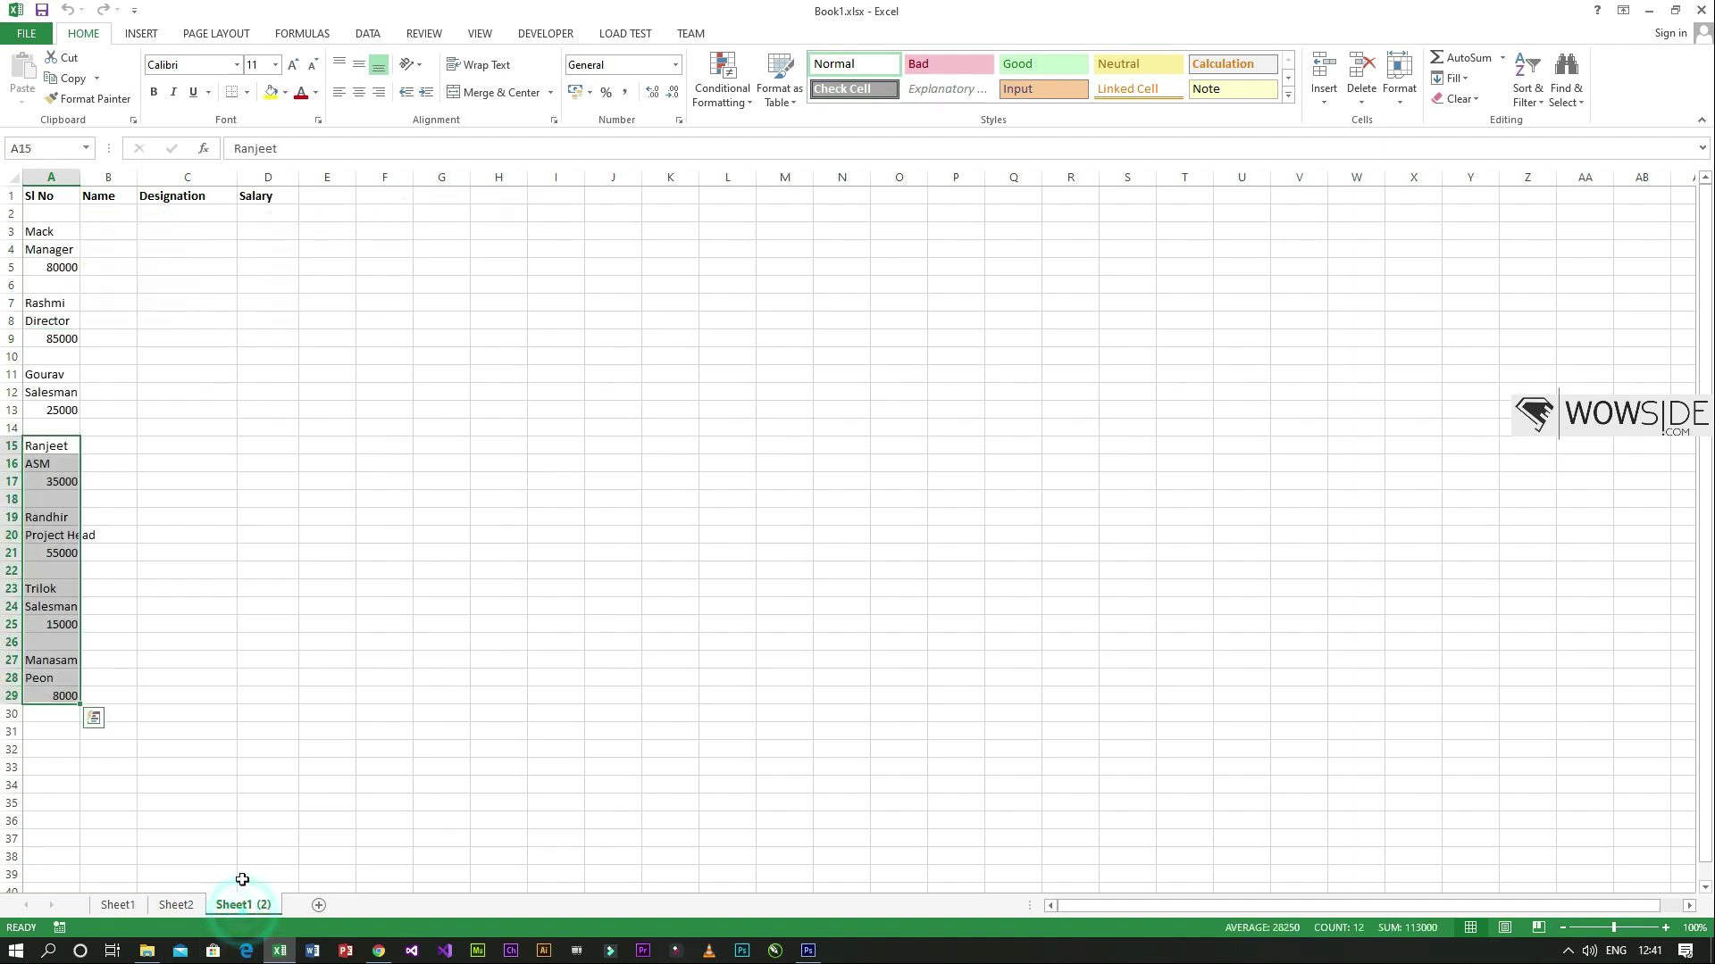
pyautogui.click(213, 409)
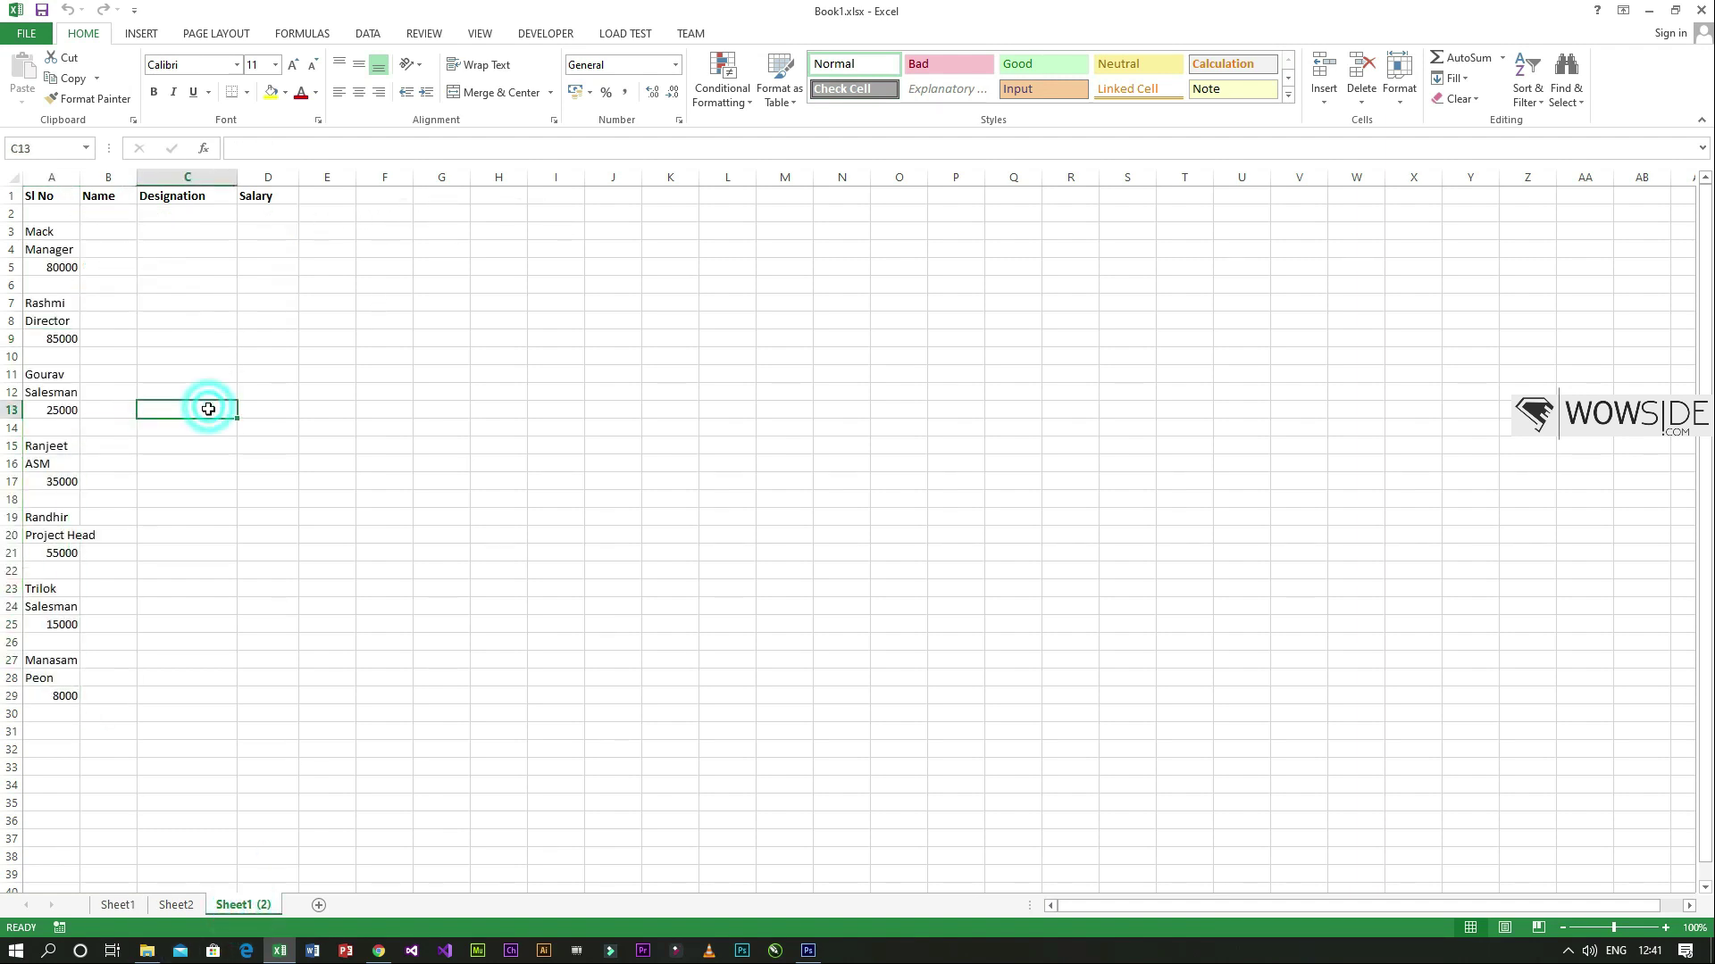
pyautogui.click(71, 215)
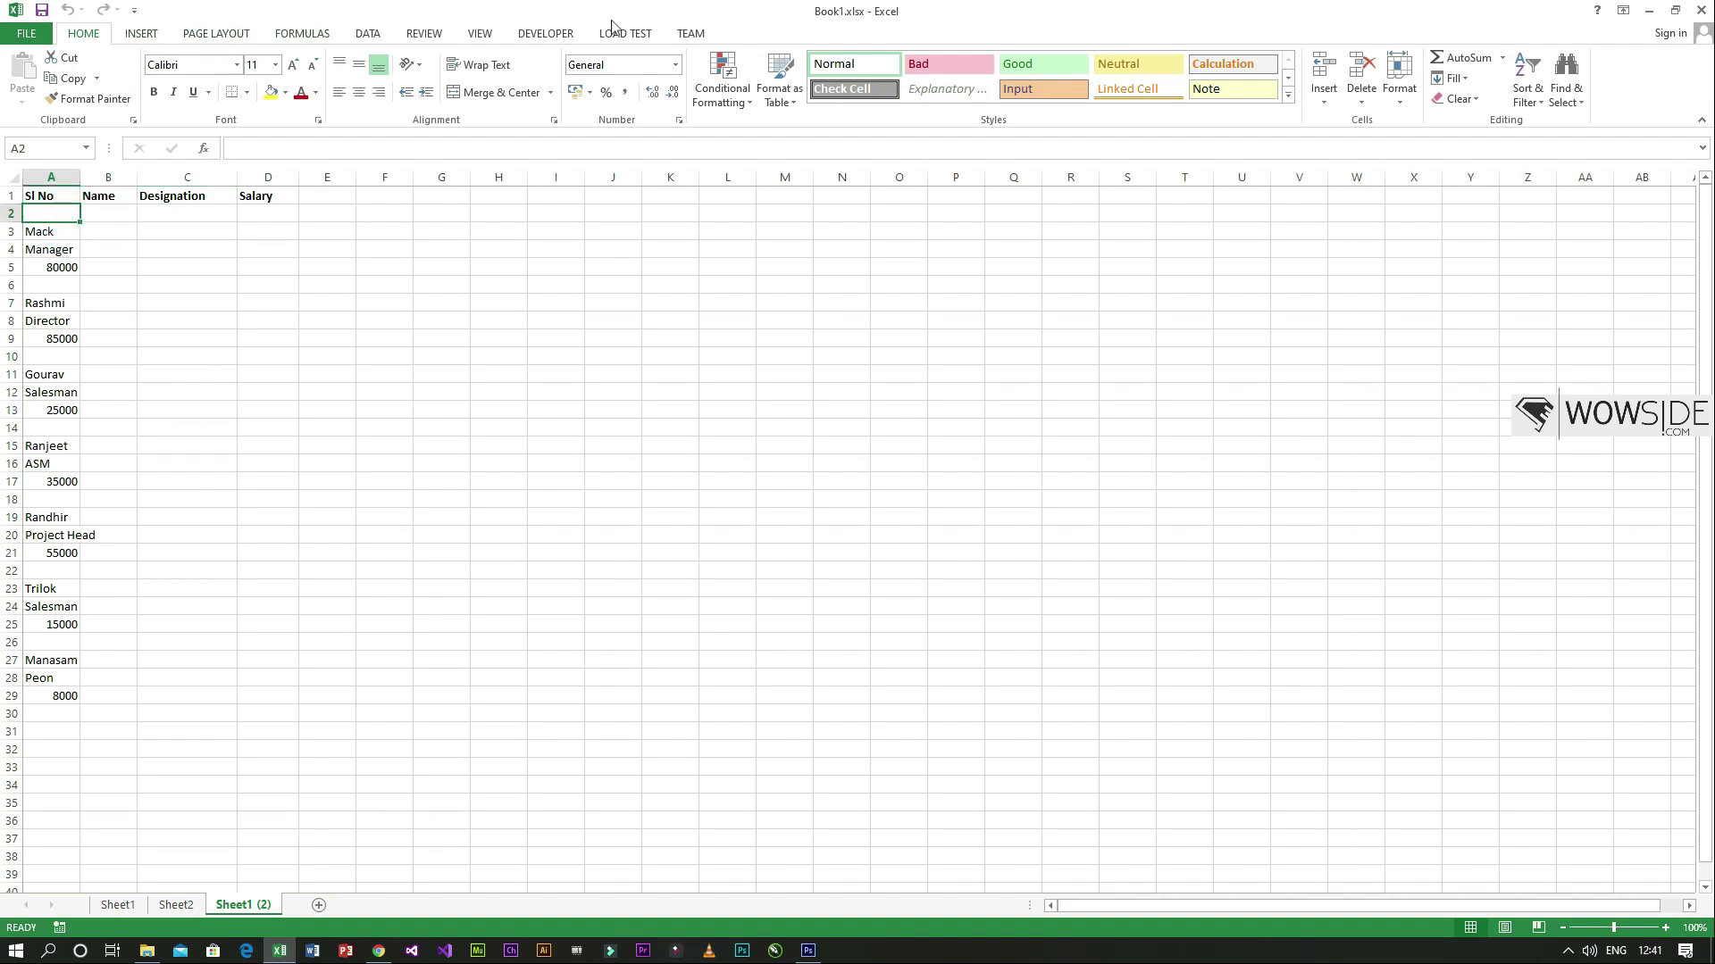
pyautogui.click(554, 33)
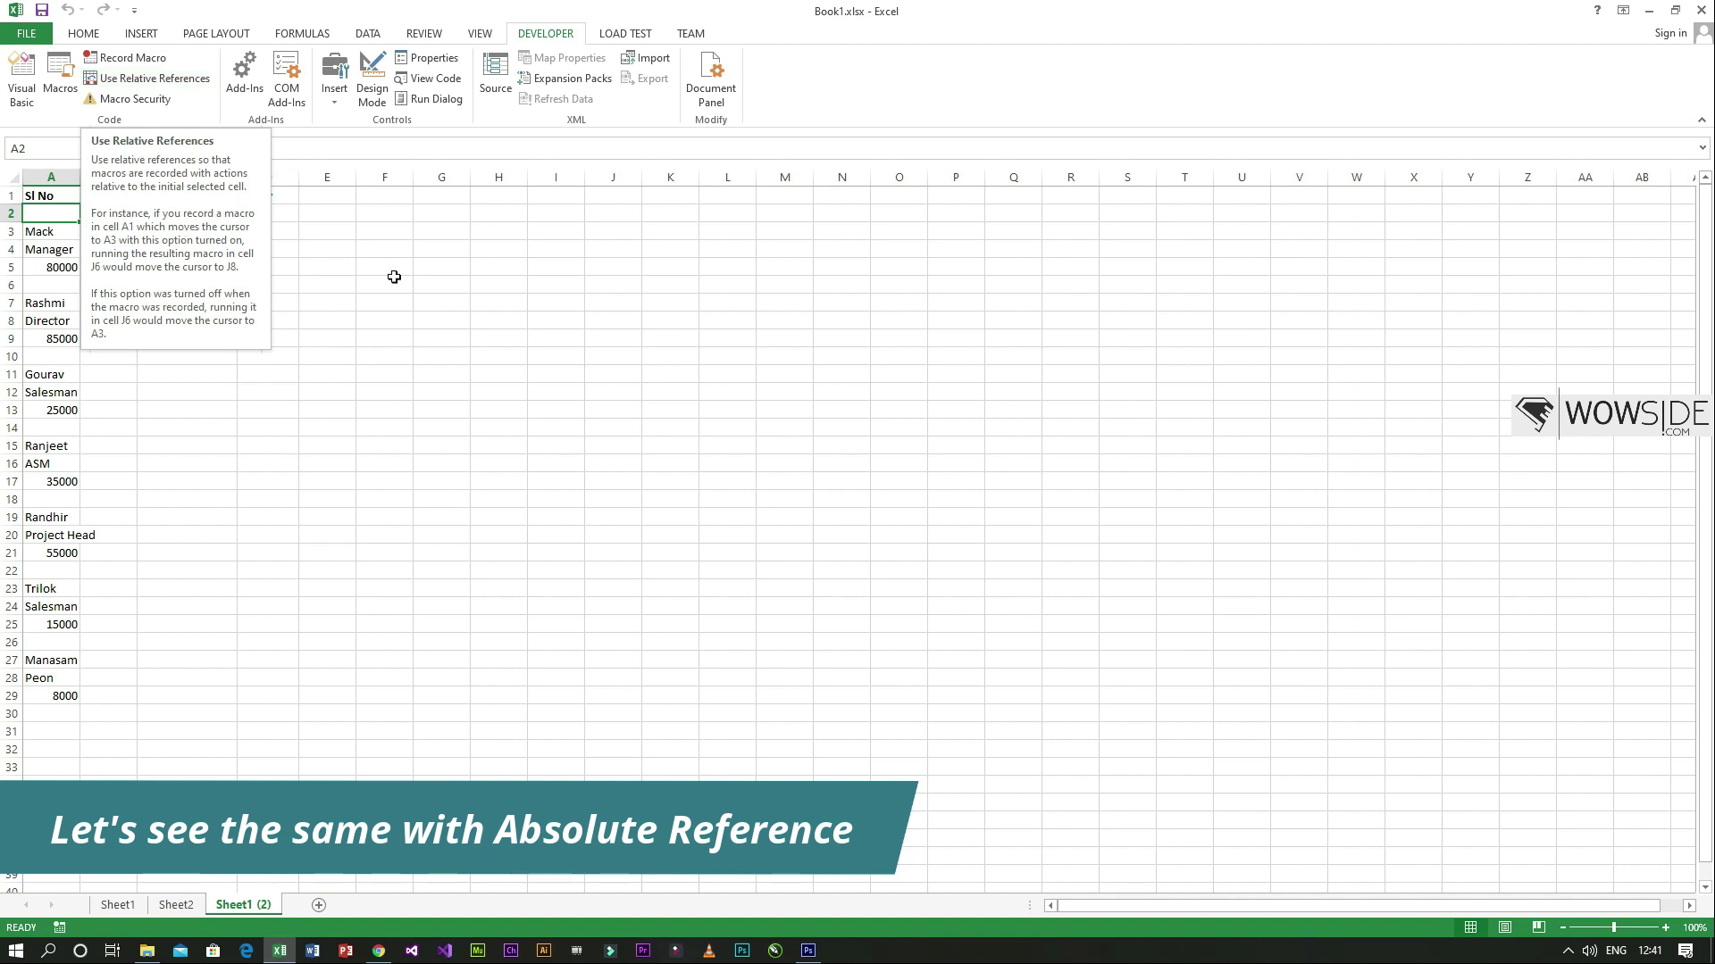
pyautogui.click(170, 77)
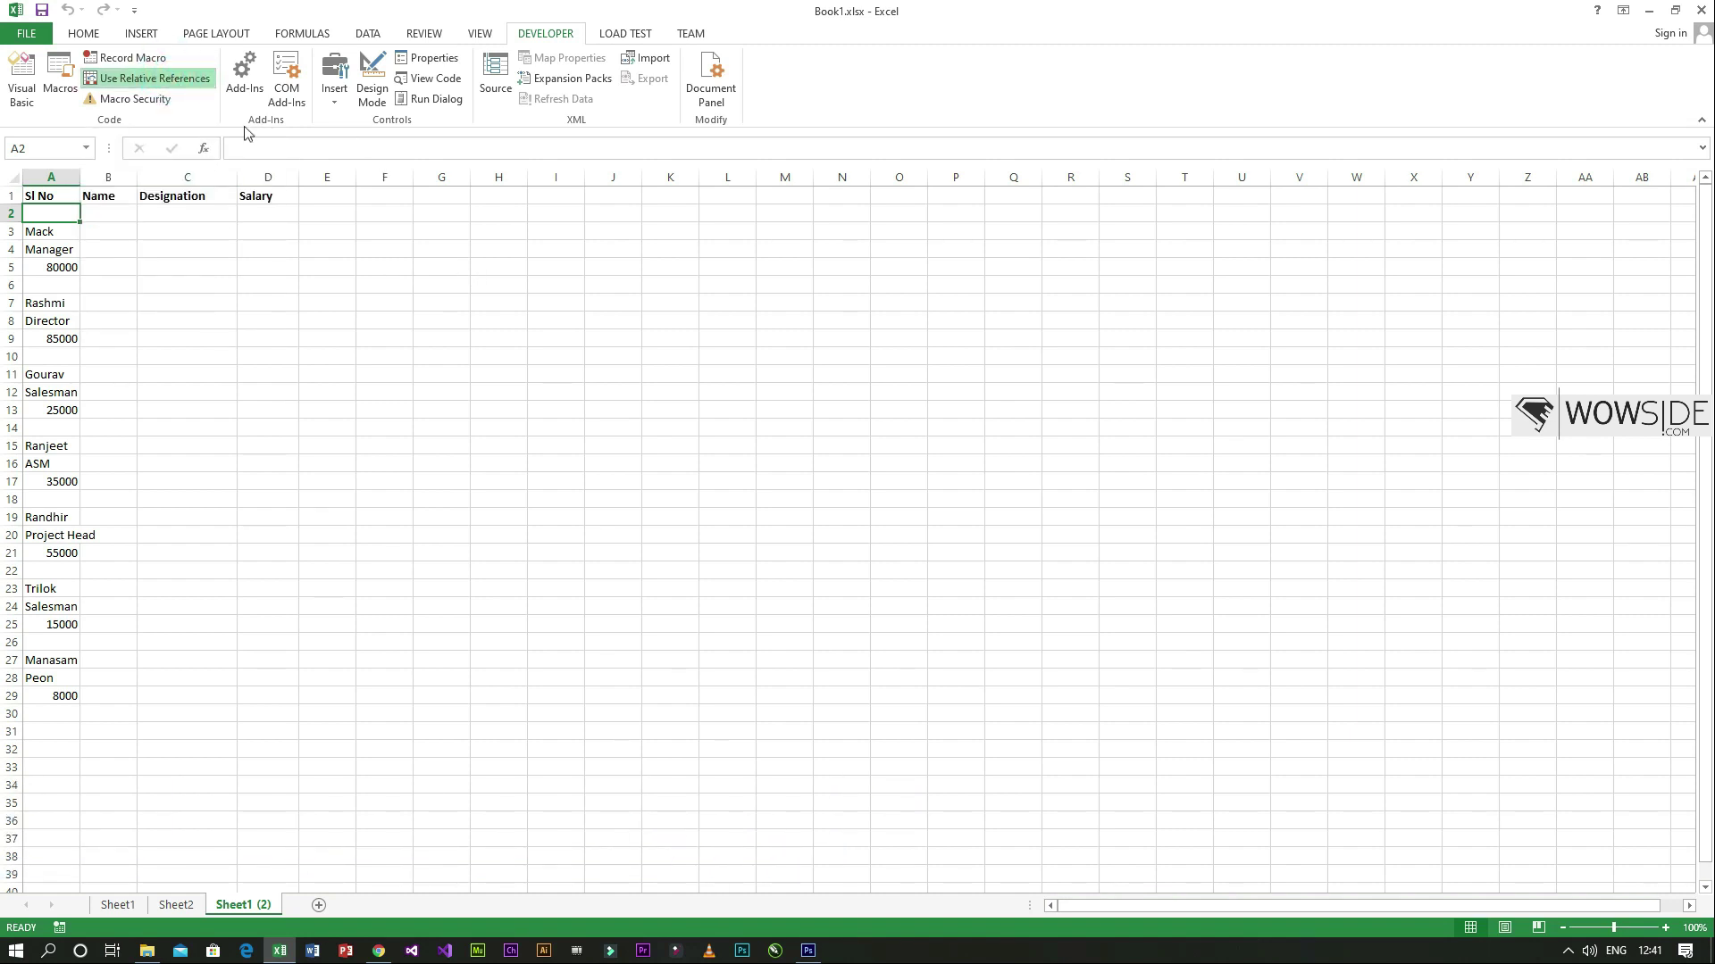
pyautogui.click(156, 78)
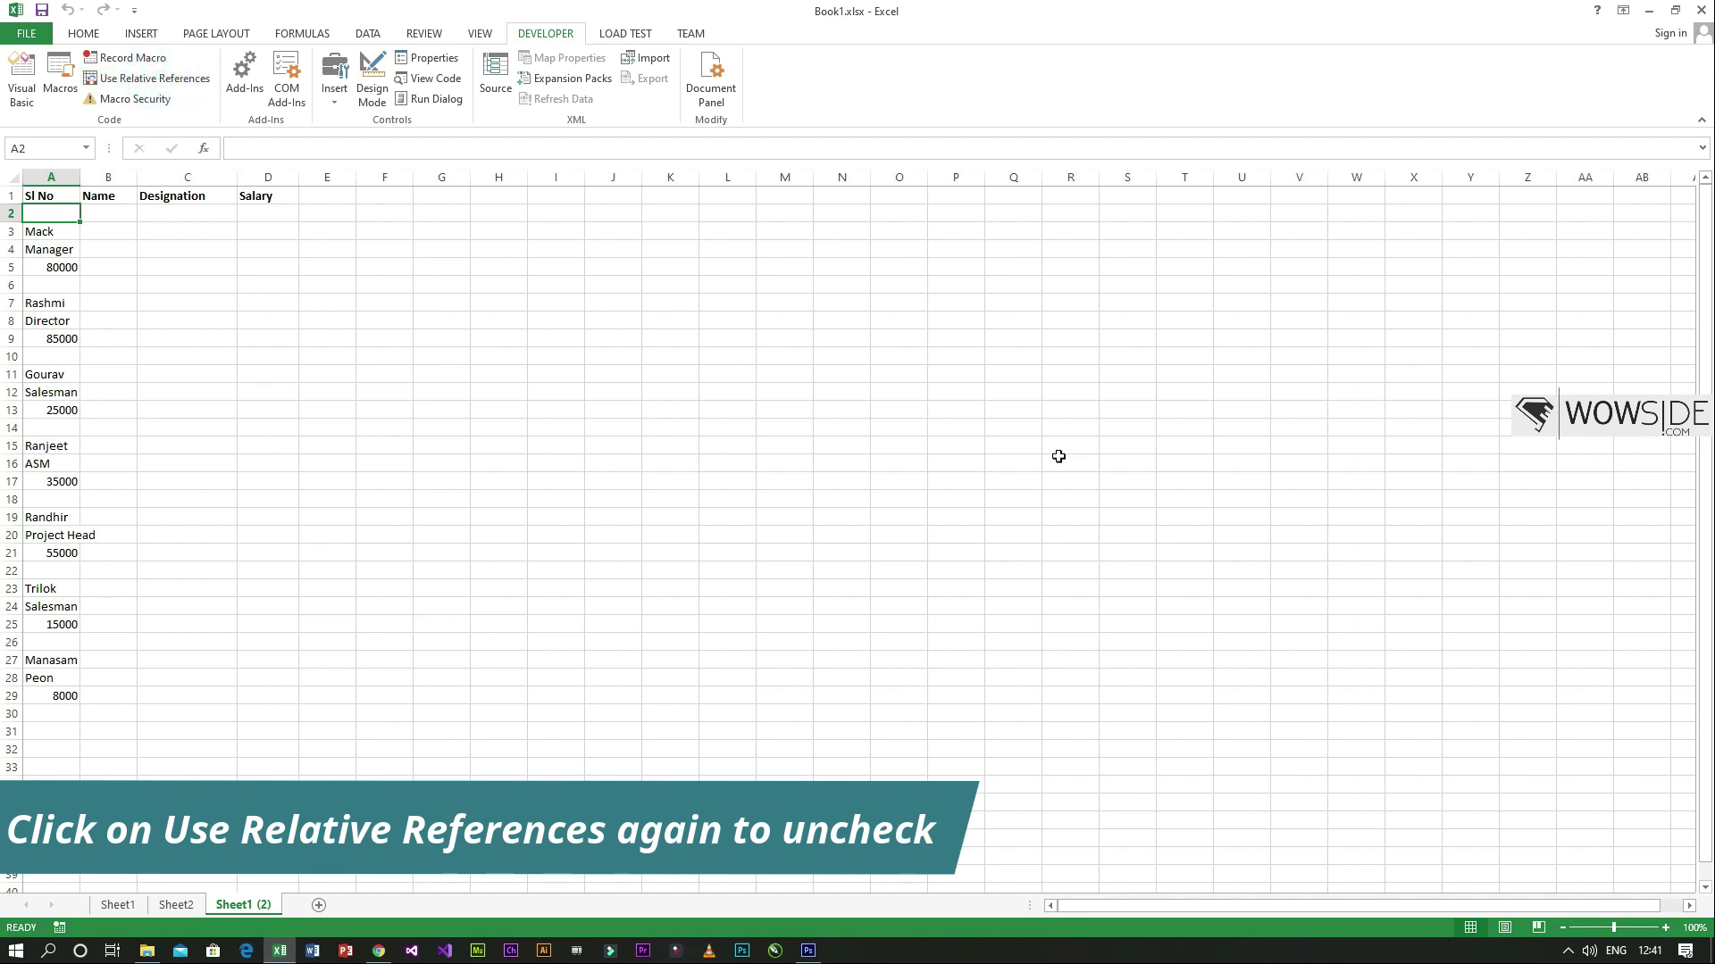
# - Start recording a macro named TransposeMacroAb in this workbook with Ctrl+t as its shortcut
pyautogui.click(132, 58)
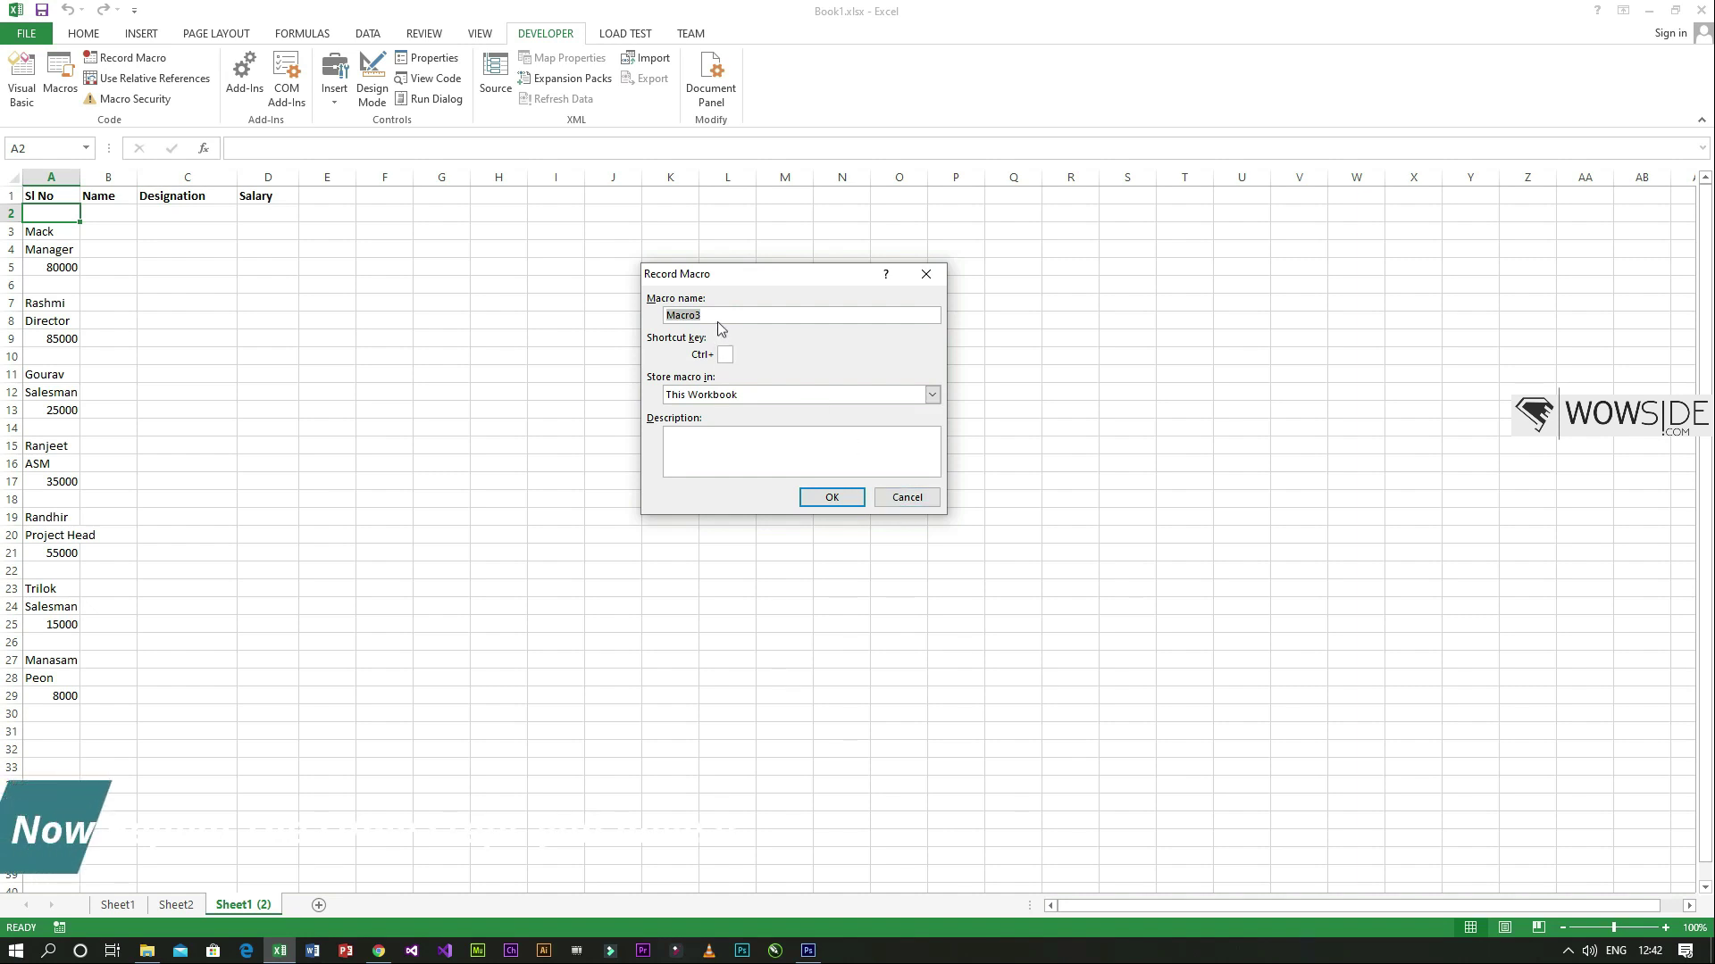
pyautogui.write('TransposeMacro')
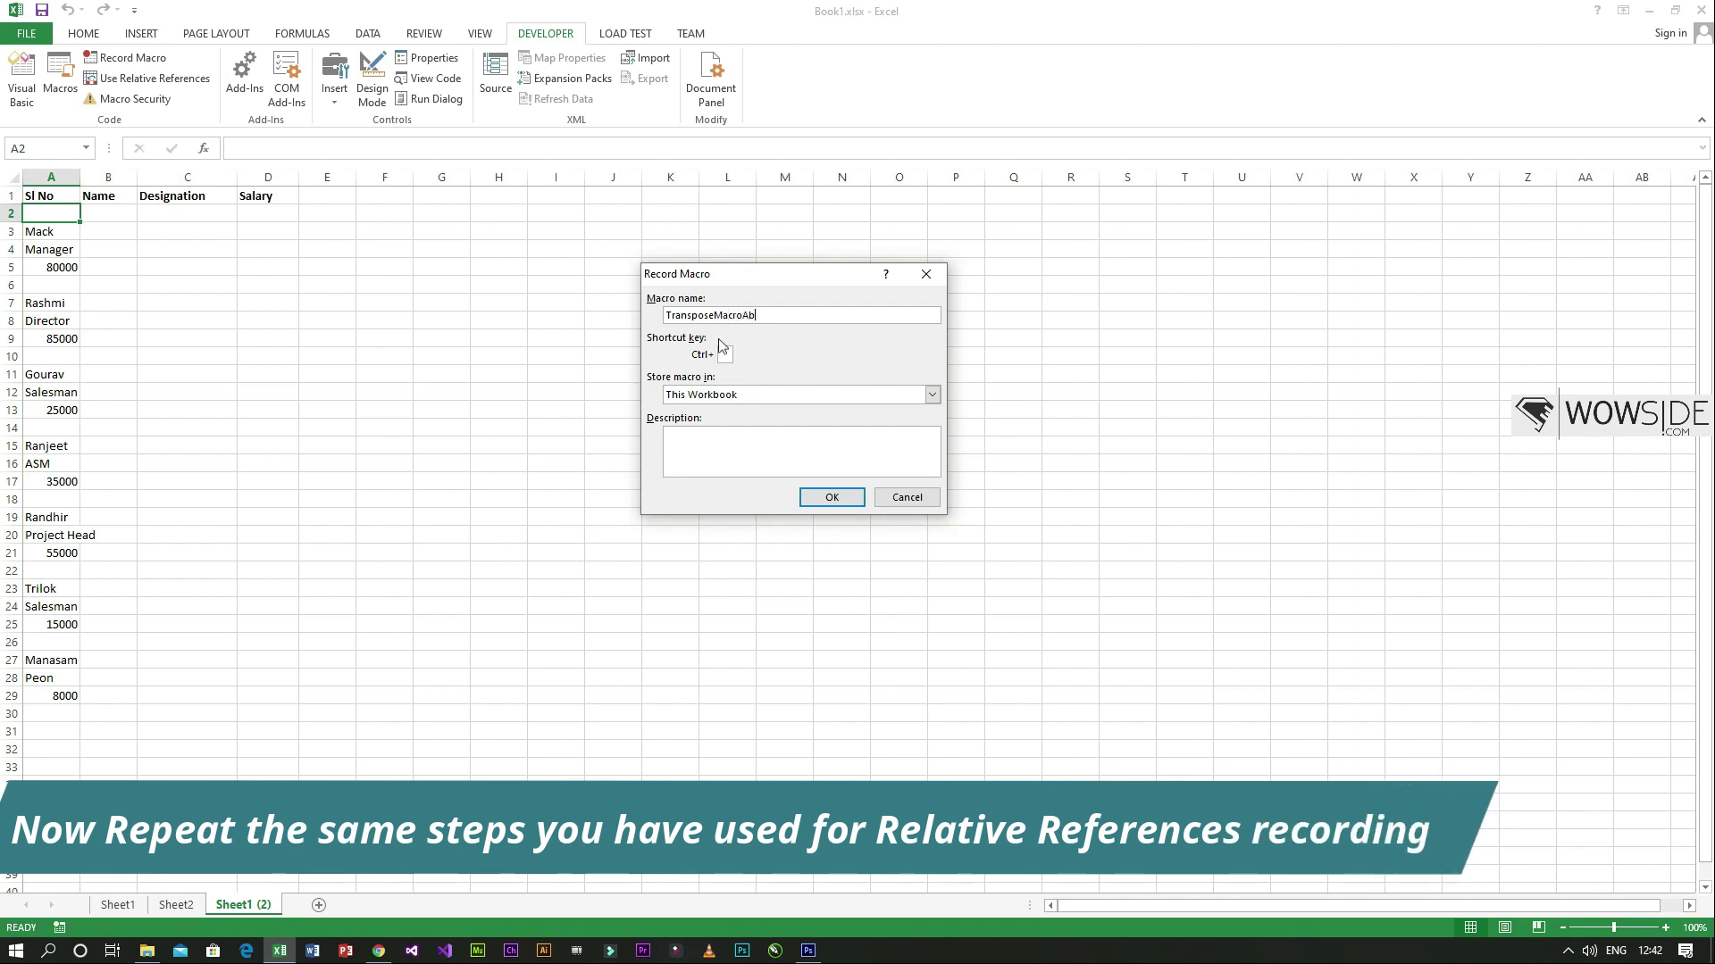
pyautogui.click(725, 354)
pyautogui.write('k')
pyautogui.click(841, 502)
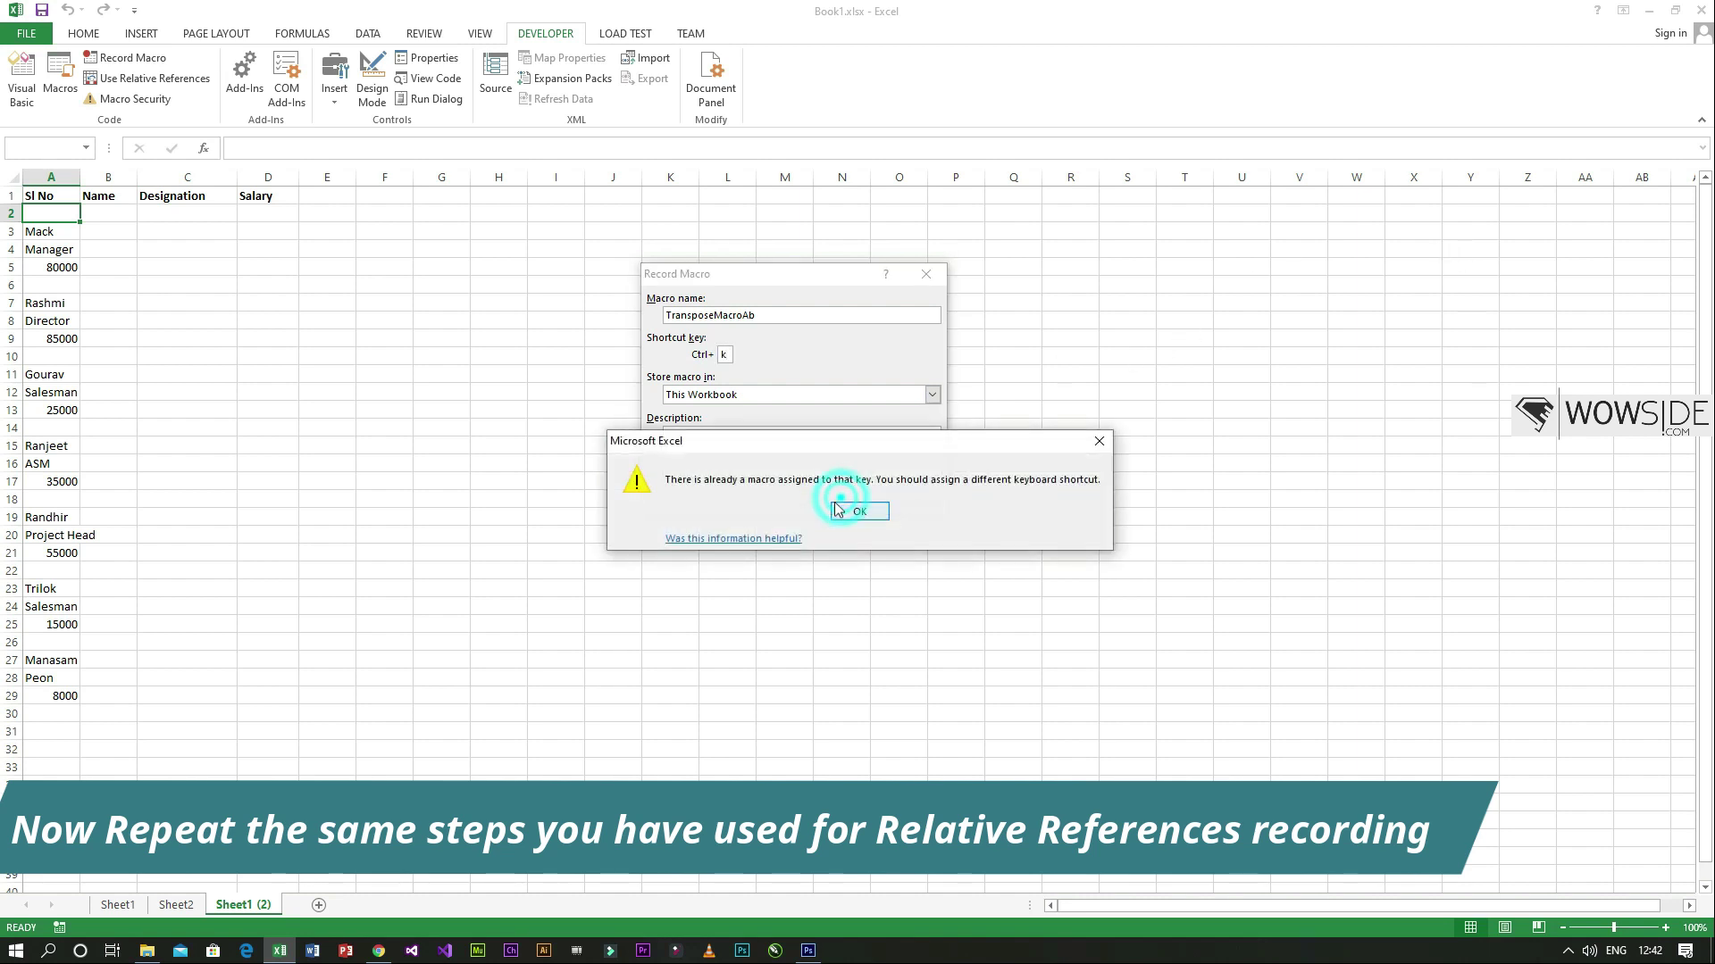
pyautogui.click(855, 512)
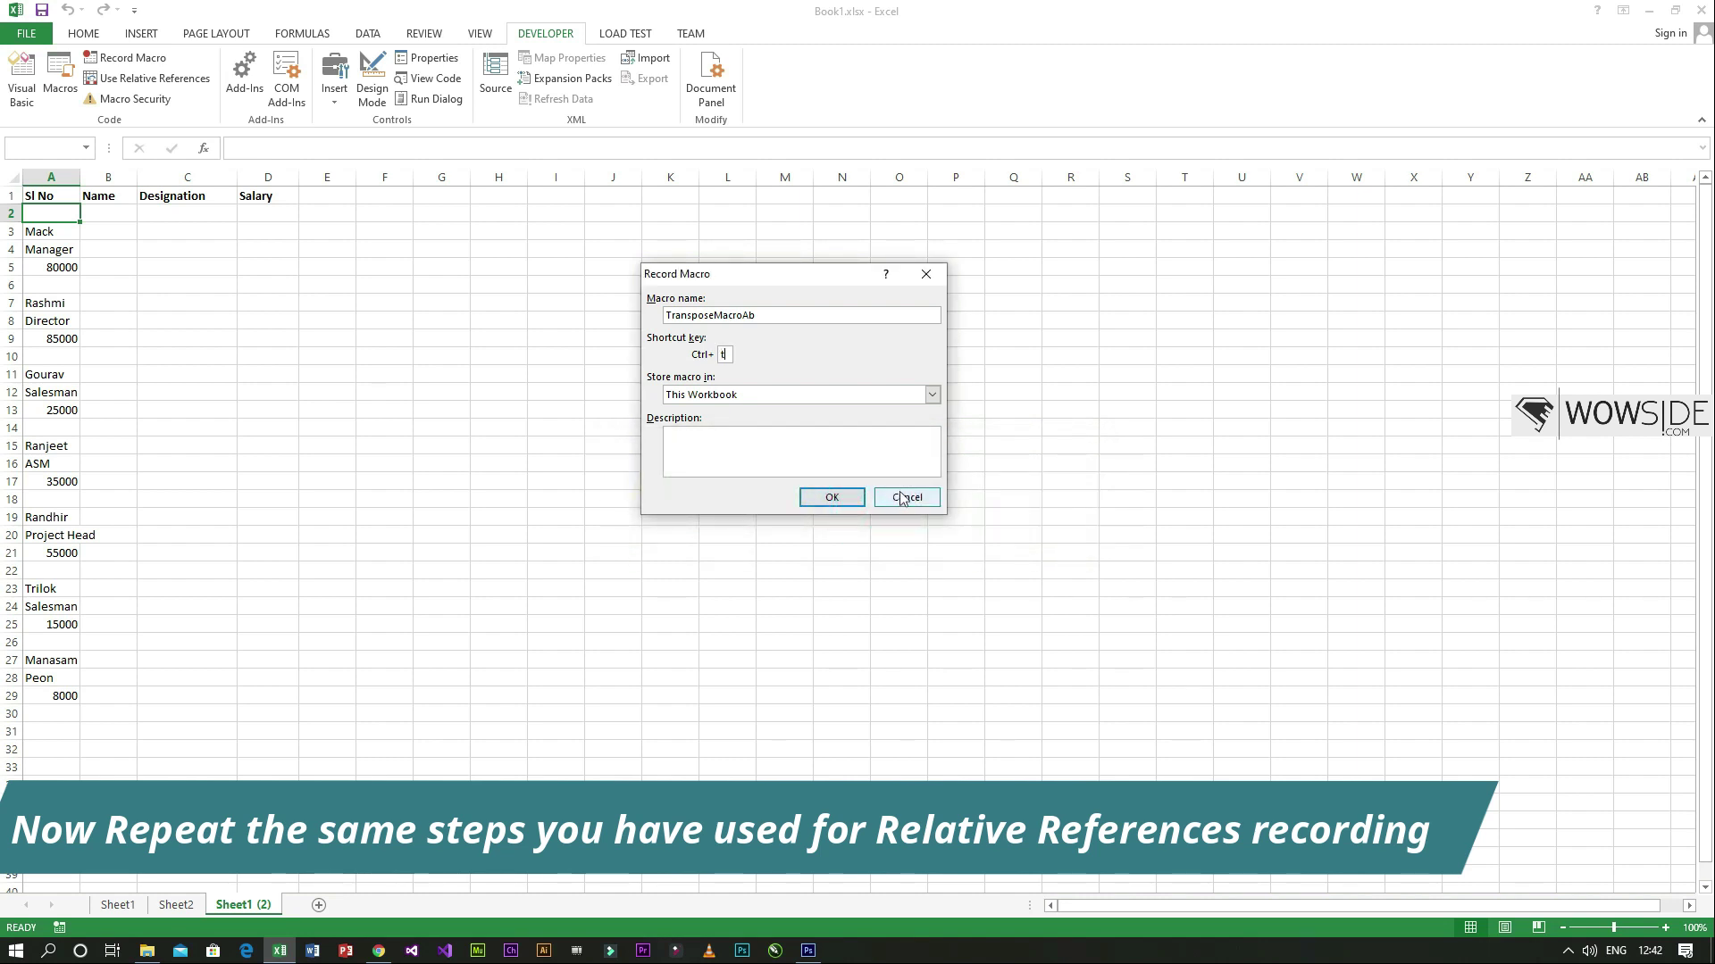
pyautogui.click(831, 498)
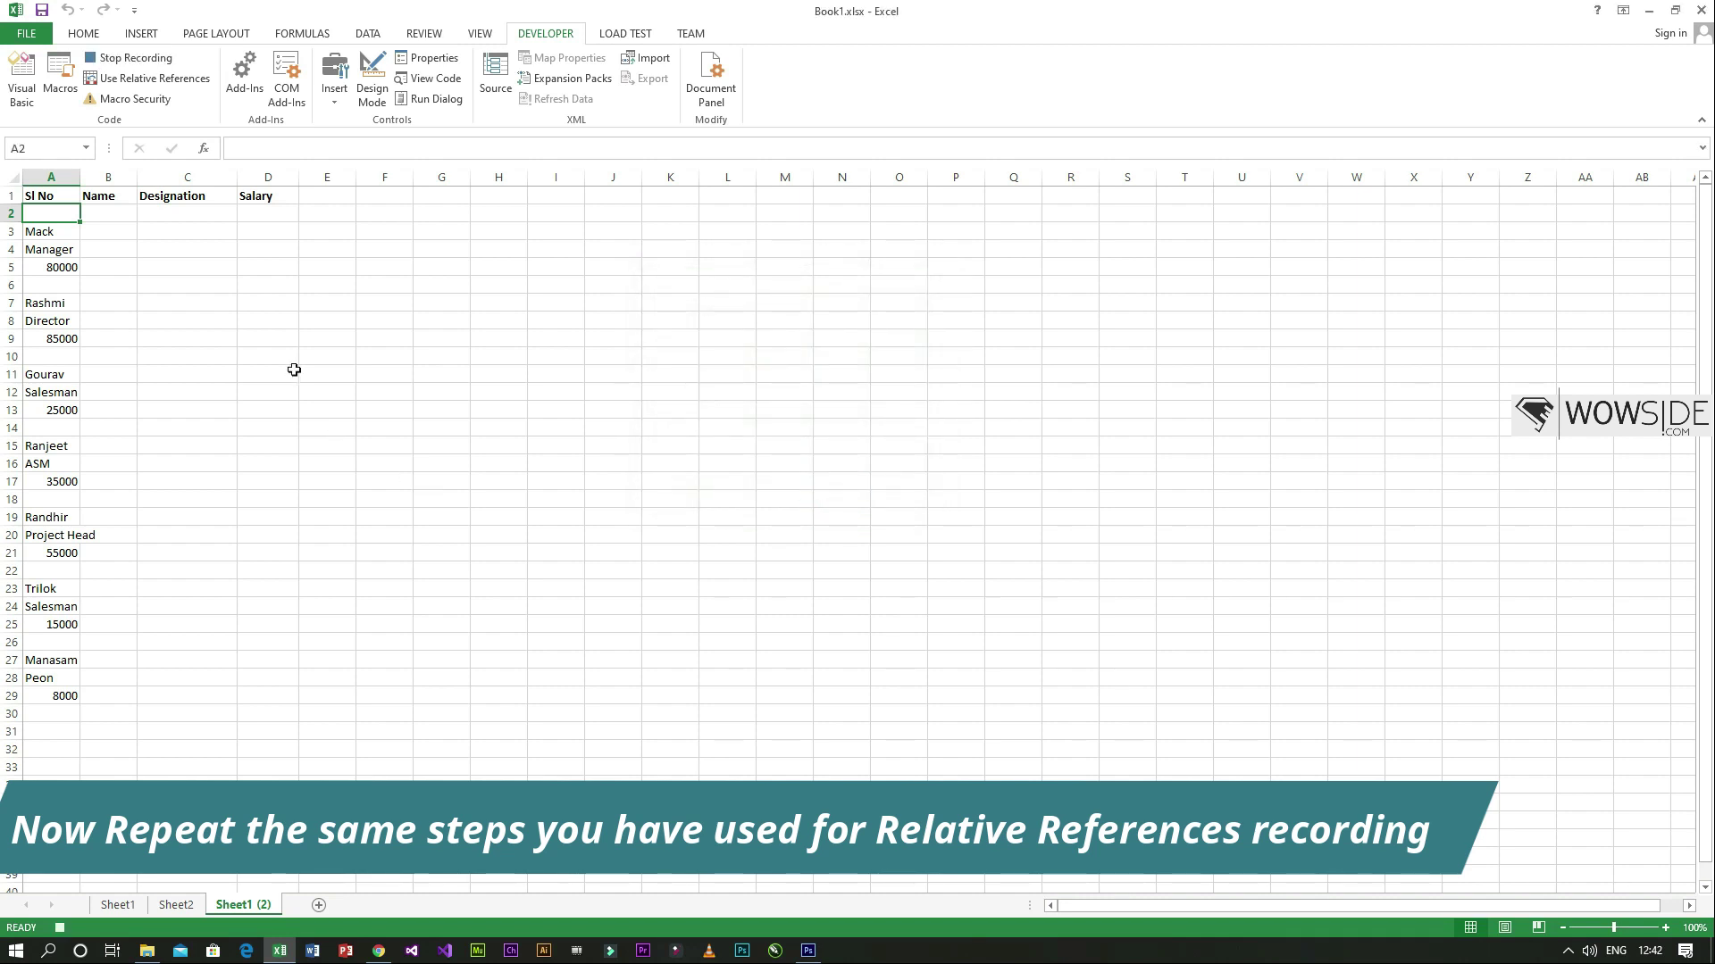
# - Enter the formula =row()-1 in cell A2 as the first record's serial number
pyautogui.write('=')
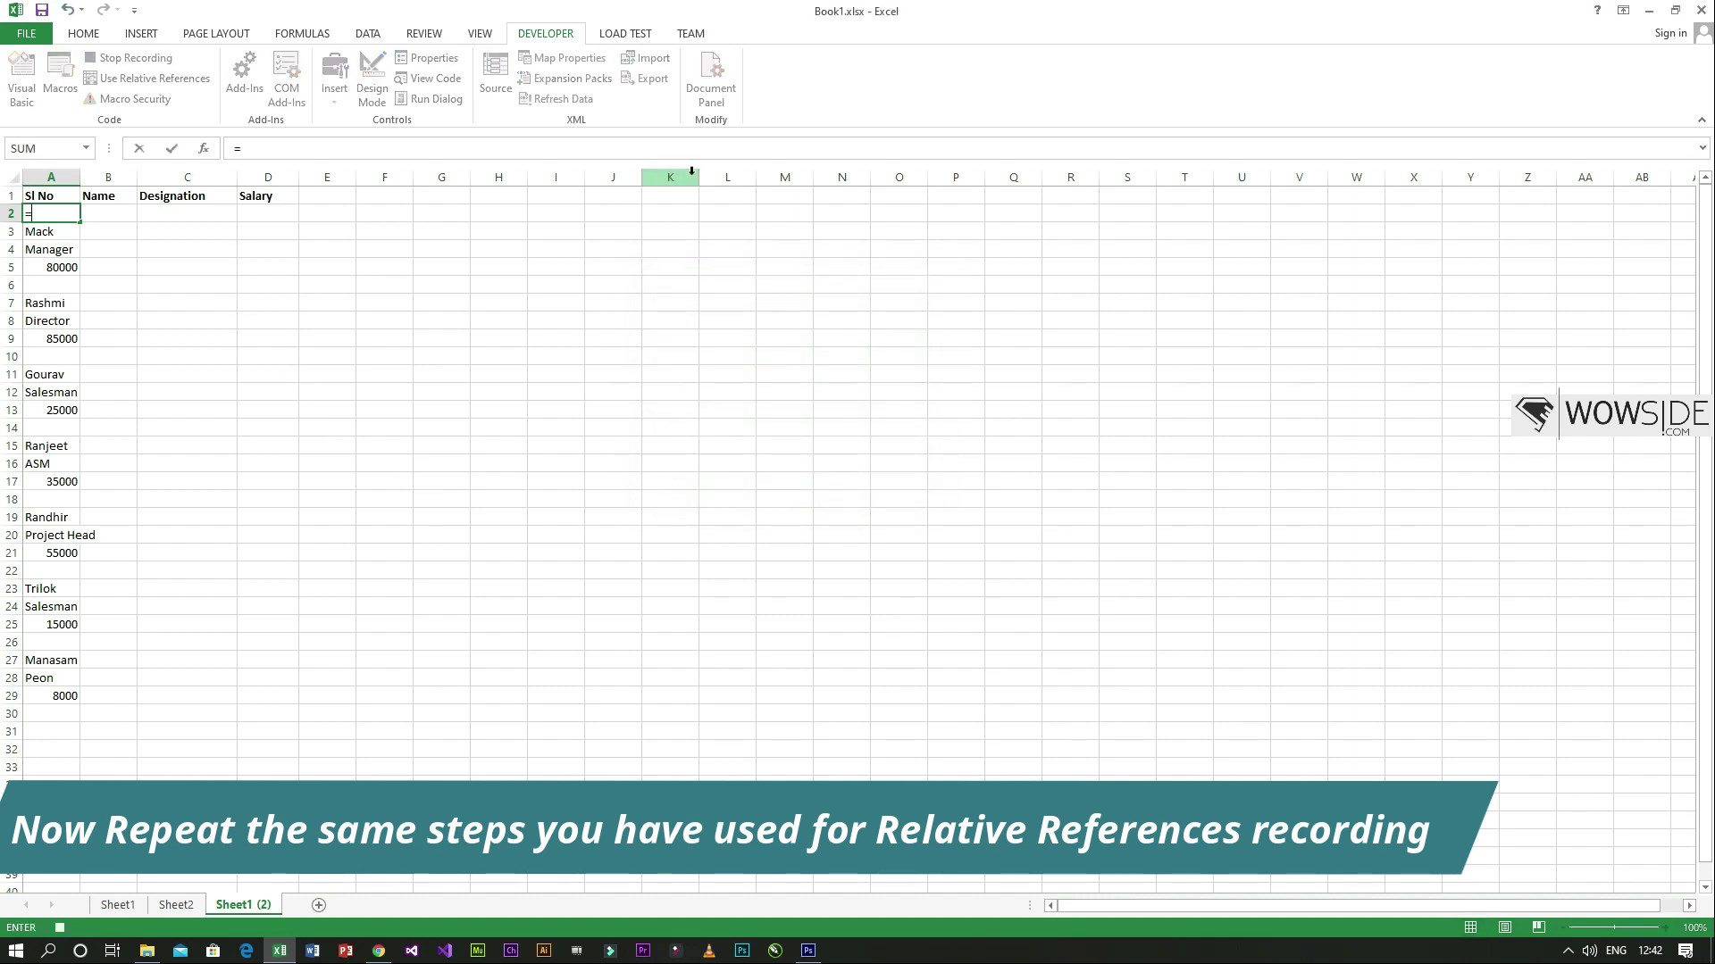
pyautogui.write('row')
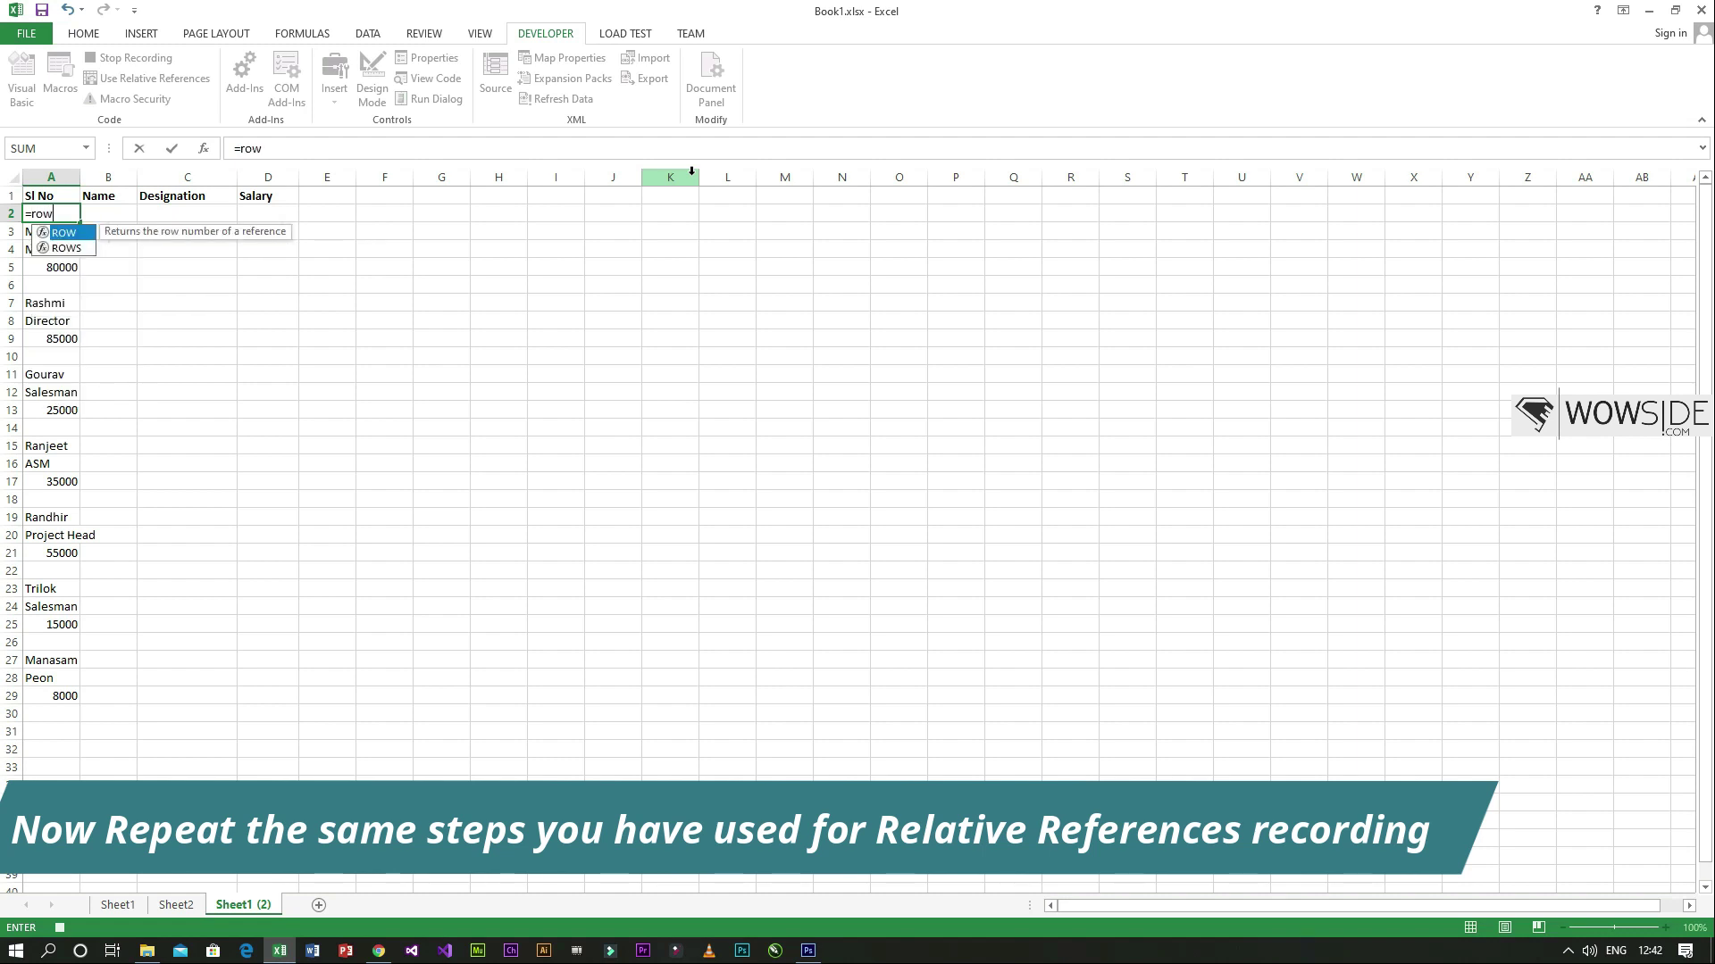
pyautogui.write('()-1')
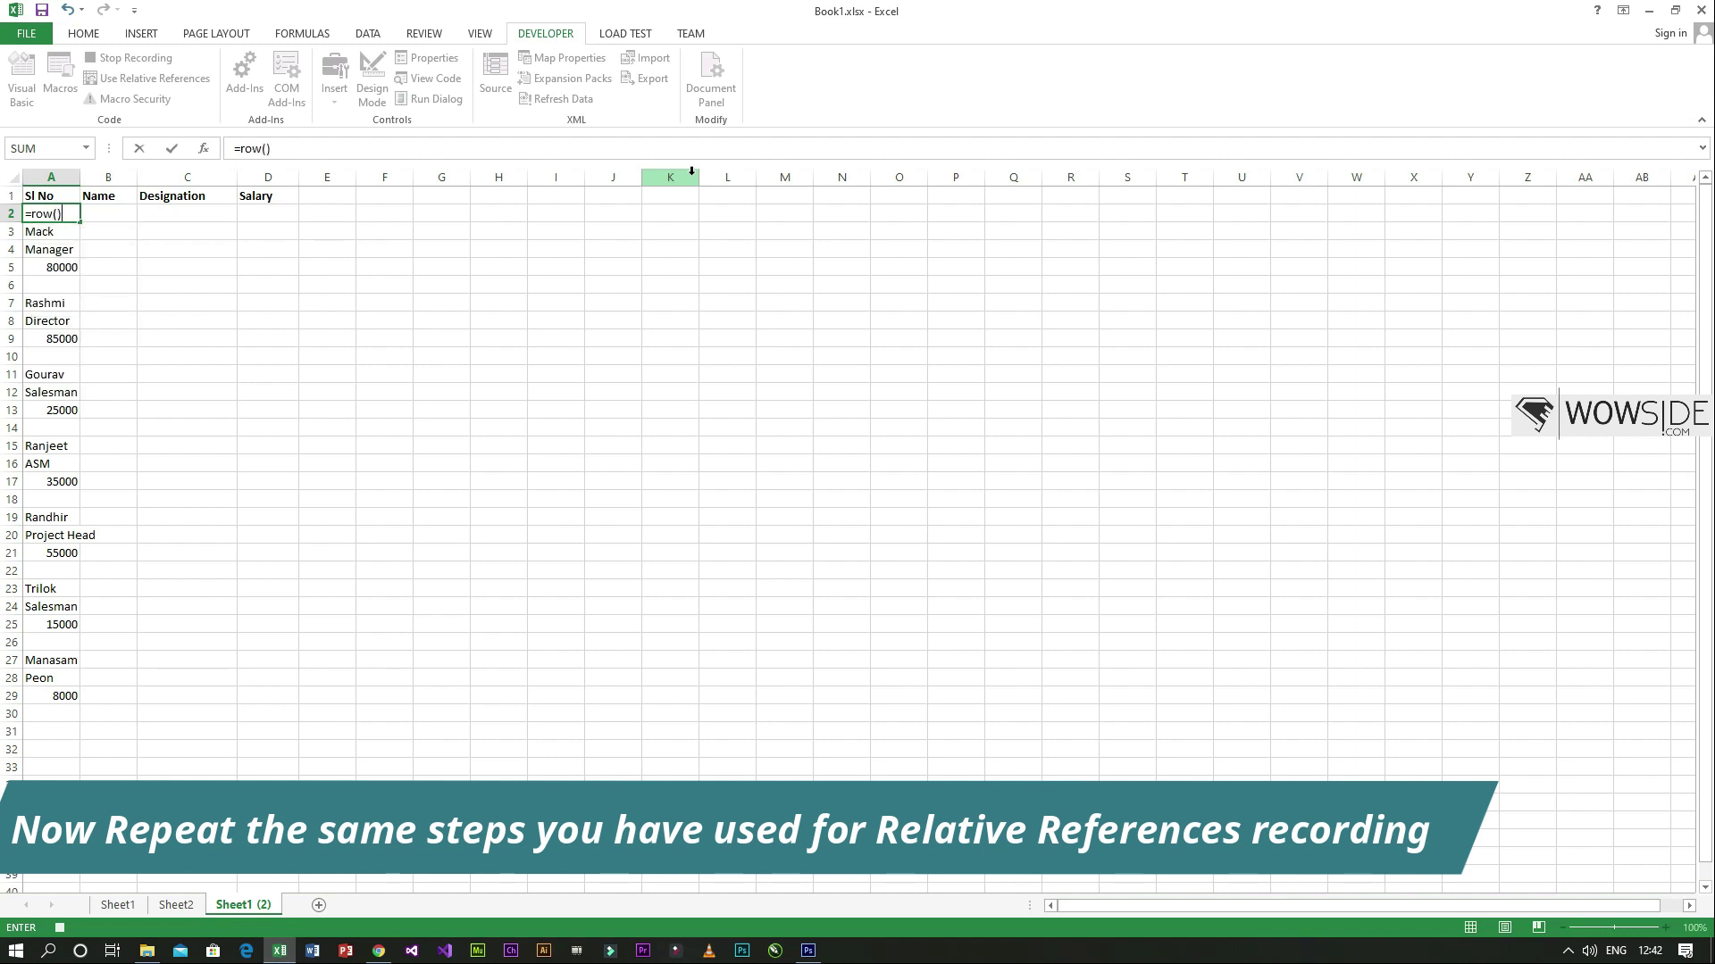
pyautogui.press('Return')
# - Move the first employee's name from cell A3 to B2 under the Name heading
pyautogui.hotkey('ctrl', 'x')
pyautogui.press('Right')
pyautogui.press('Up')
pyautogui.hotkey('ctrl', 'v')
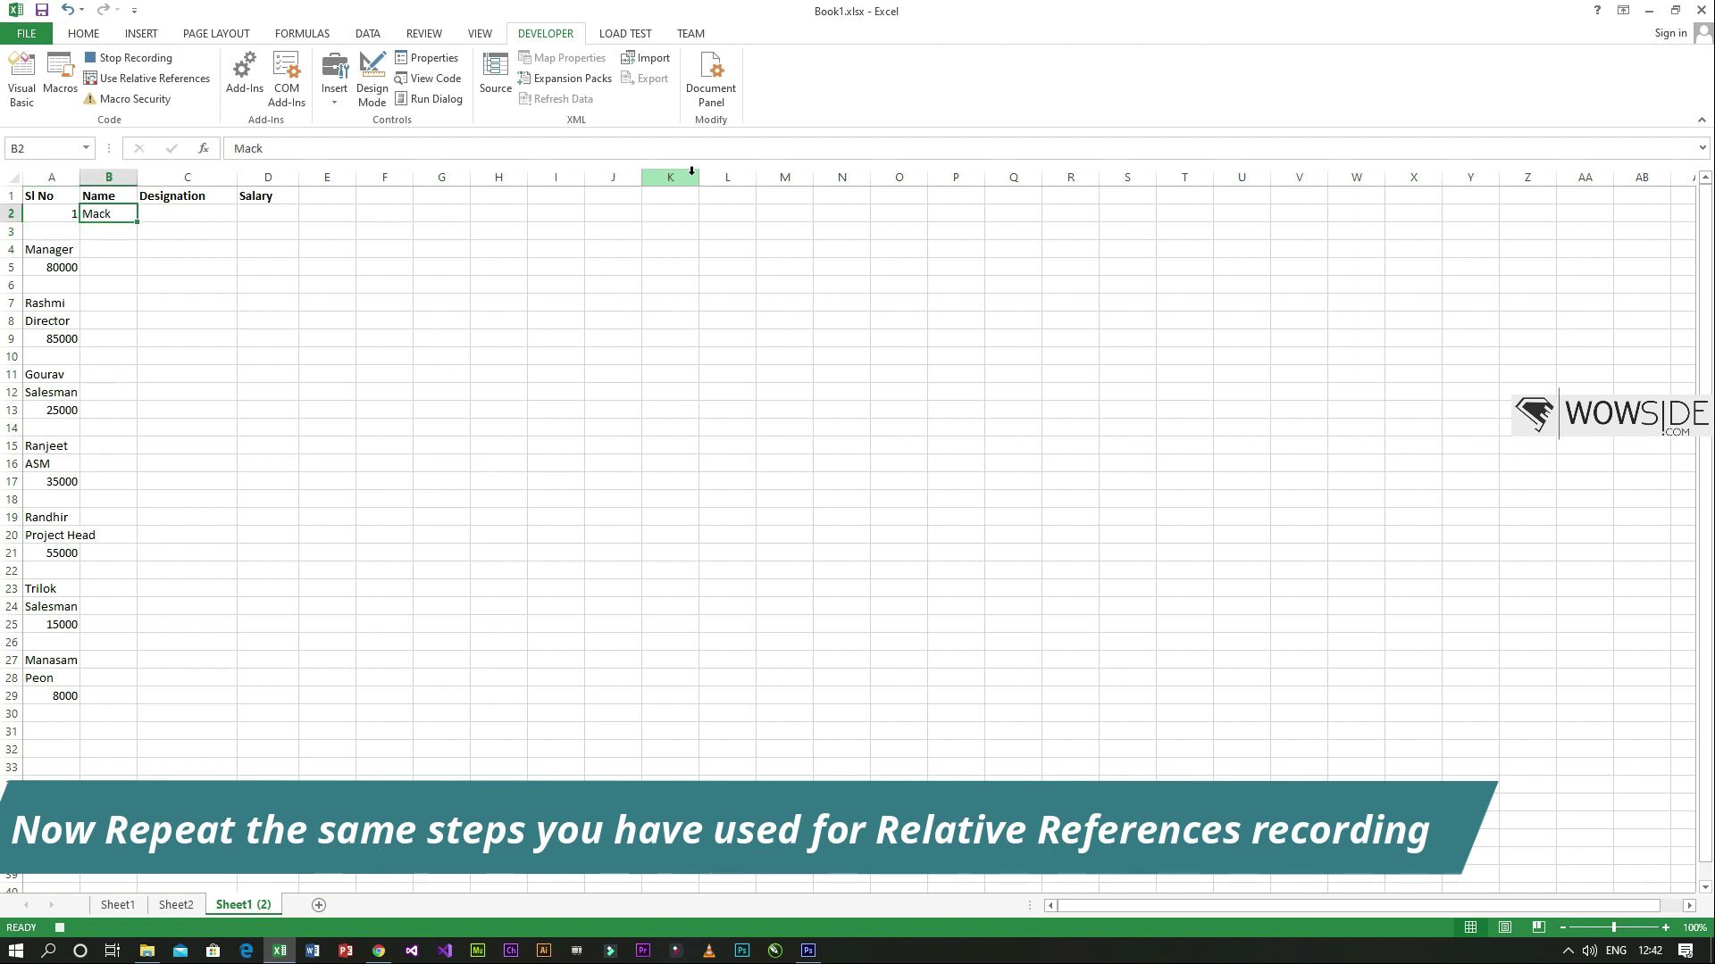
# - Move the first employee's designation from cell A4 to C2 under the Designation heading
pyautogui.press('Down')
pyautogui.press('Down')
pyautogui.press('Left')
pyautogui.hotkey('ctrl', 'x')
pyautogui.press('Up')
pyautogui.press('Up')
pyautogui.press('Right')
pyautogui.press('Right')
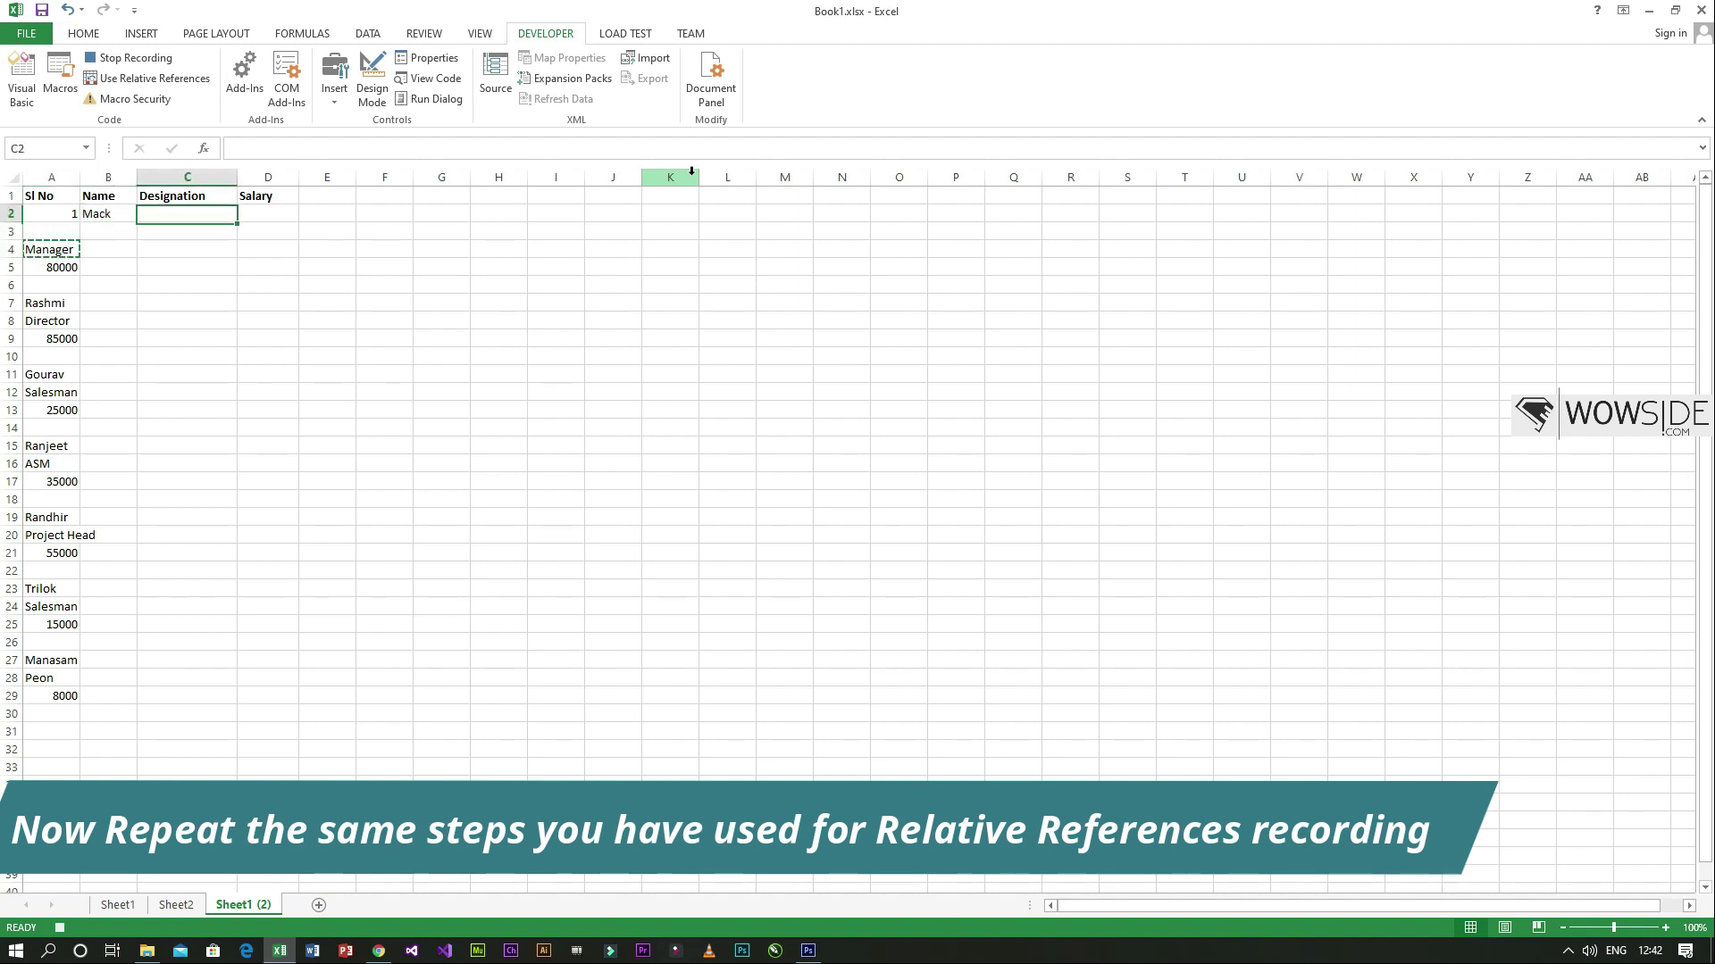
pyautogui.hotkey('ctrl', 'v')
# - Move the first employee's salary from cell A5 to D2 under the Salary heading
pyautogui.press('Down')
pyautogui.press('Down')
pyautogui.press('Down')
pyautogui.press('Left')
pyautogui.press('Left')
pyautogui.hotkey('ctrl', 'x')
pyautogui.press('Right')
pyautogui.press('Right')
pyautogui.press('Right')
pyautogui.press('Right')
pyautogui.press('Up')
pyautogui.press('Up')
pyautogui.press('Up')
pyautogui.press('Left')
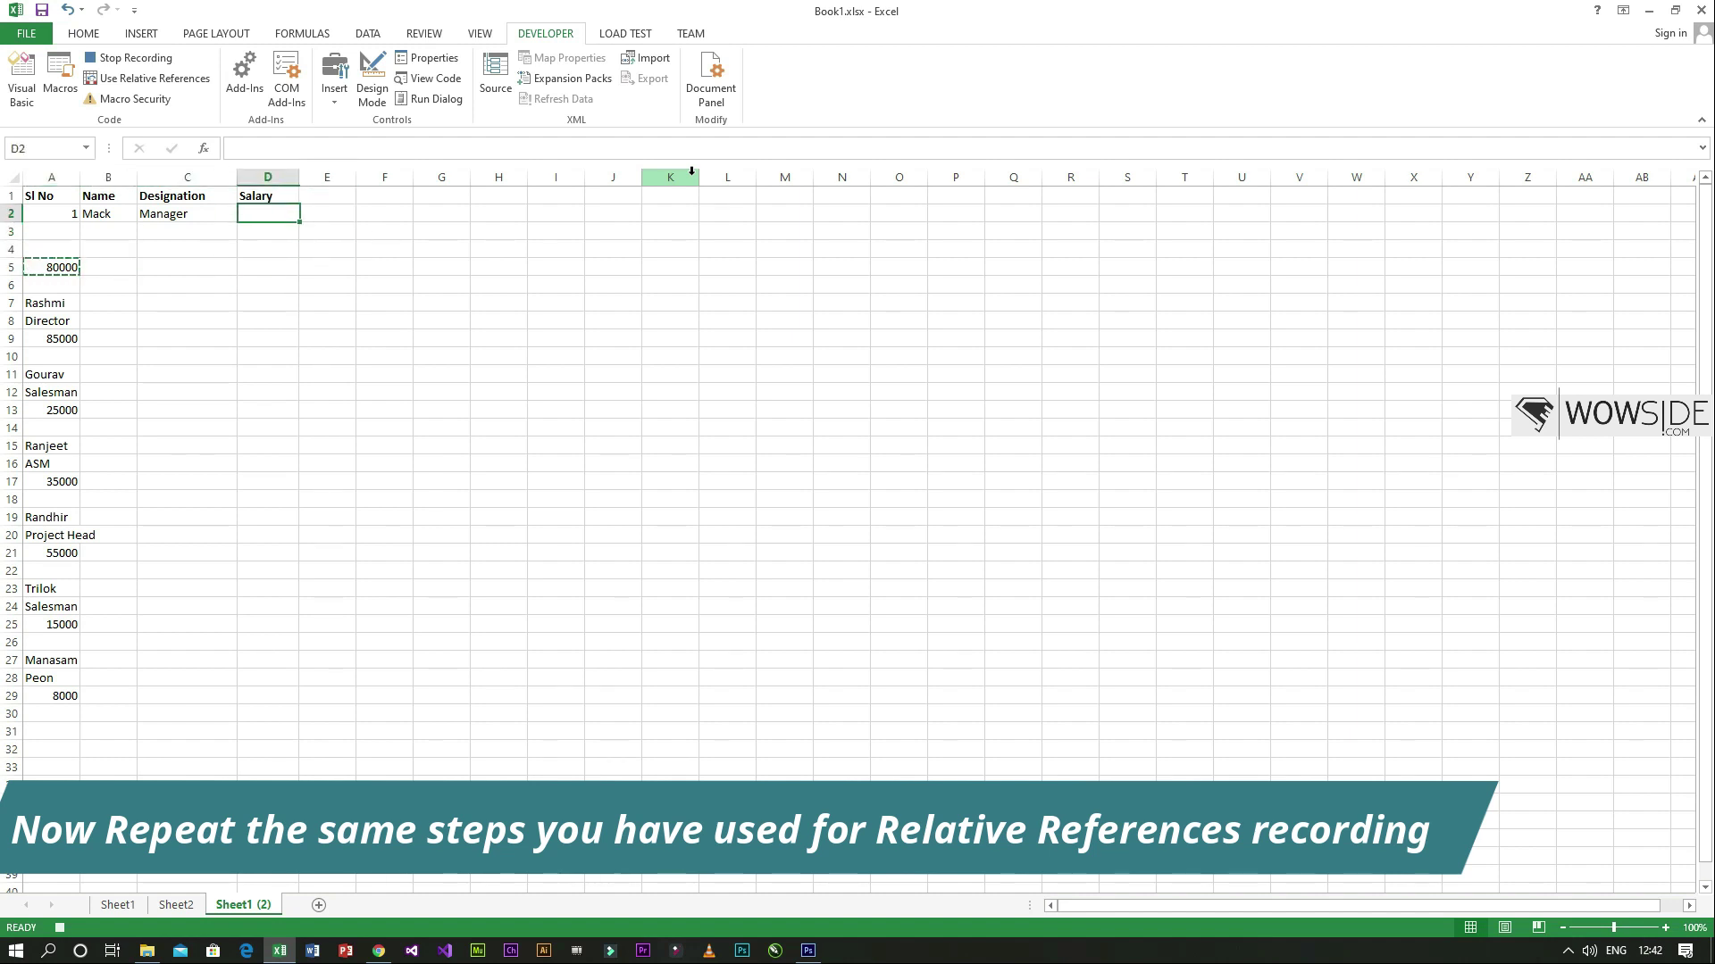
pyautogui.hotkey('ctrl', 'v')
# - Delete the emptied rows 3 to 5 below the transposed record
pyautogui.press('Left')
pyautogui.press('Left')
pyautogui.press('Left')
pyautogui.press('Down')
pyautogui.press('Down')
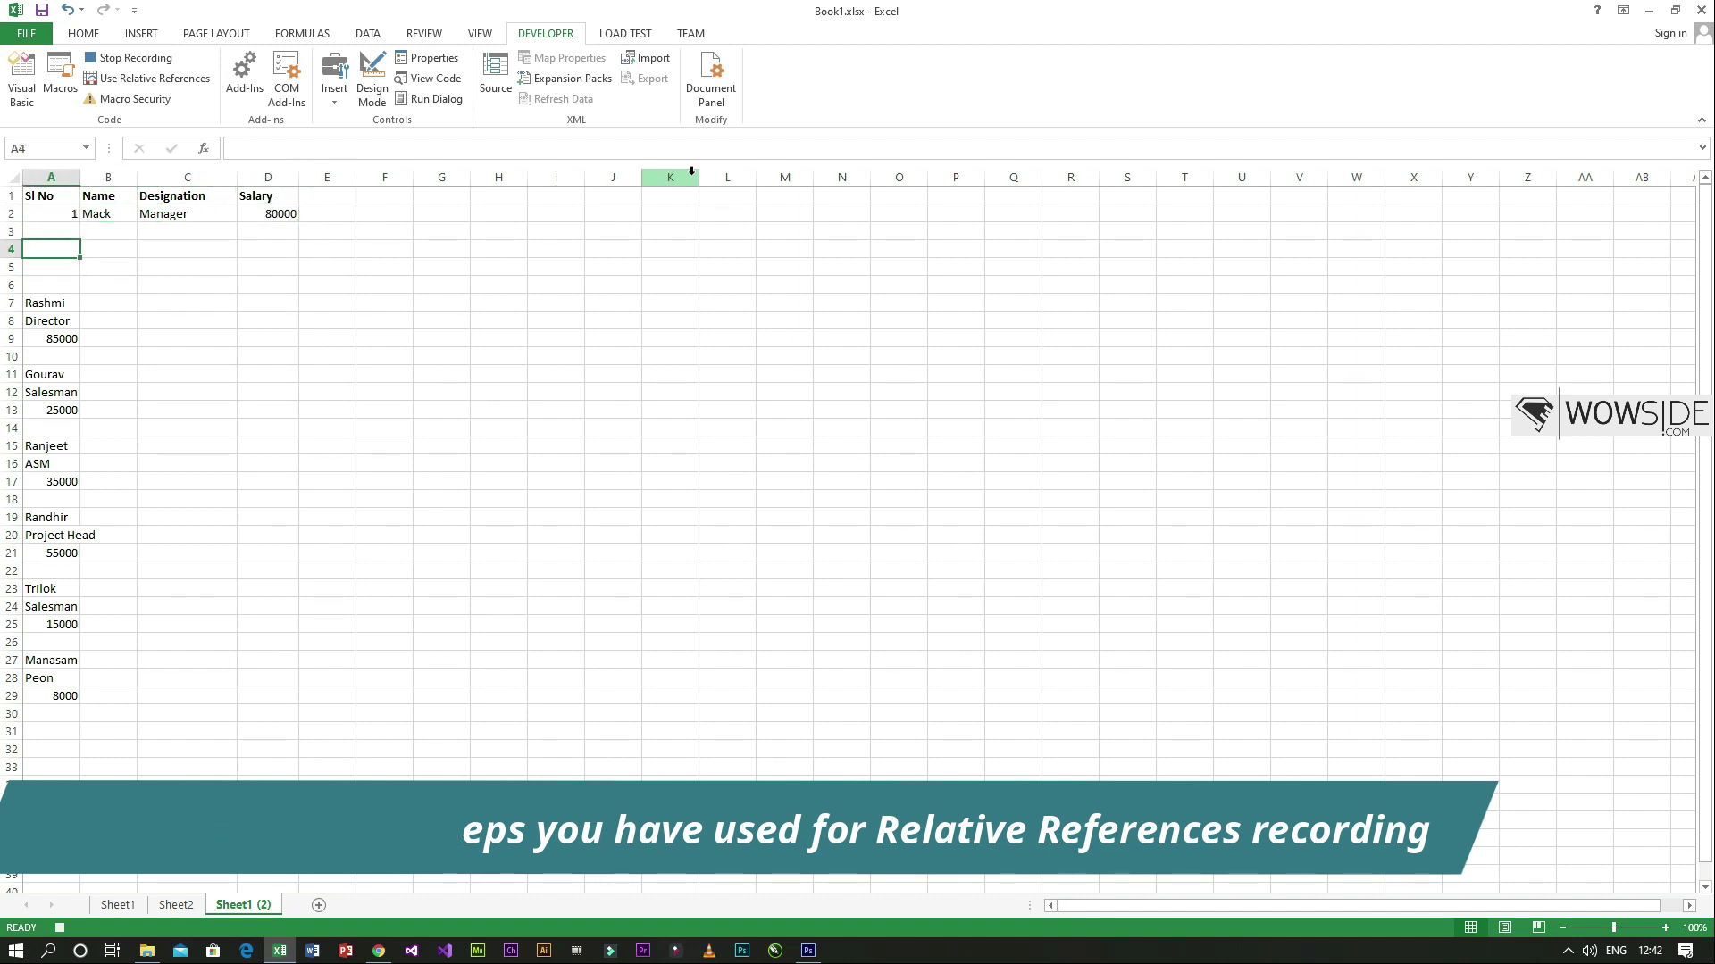
pyautogui.press('Up')
pyautogui.hotkey('shift', 'Down')
pyautogui.hotkey('shift', 'Down')
pyautogui.hotkey('shift', 'Down')
pyautogui.hotkey('shift', 'Up')
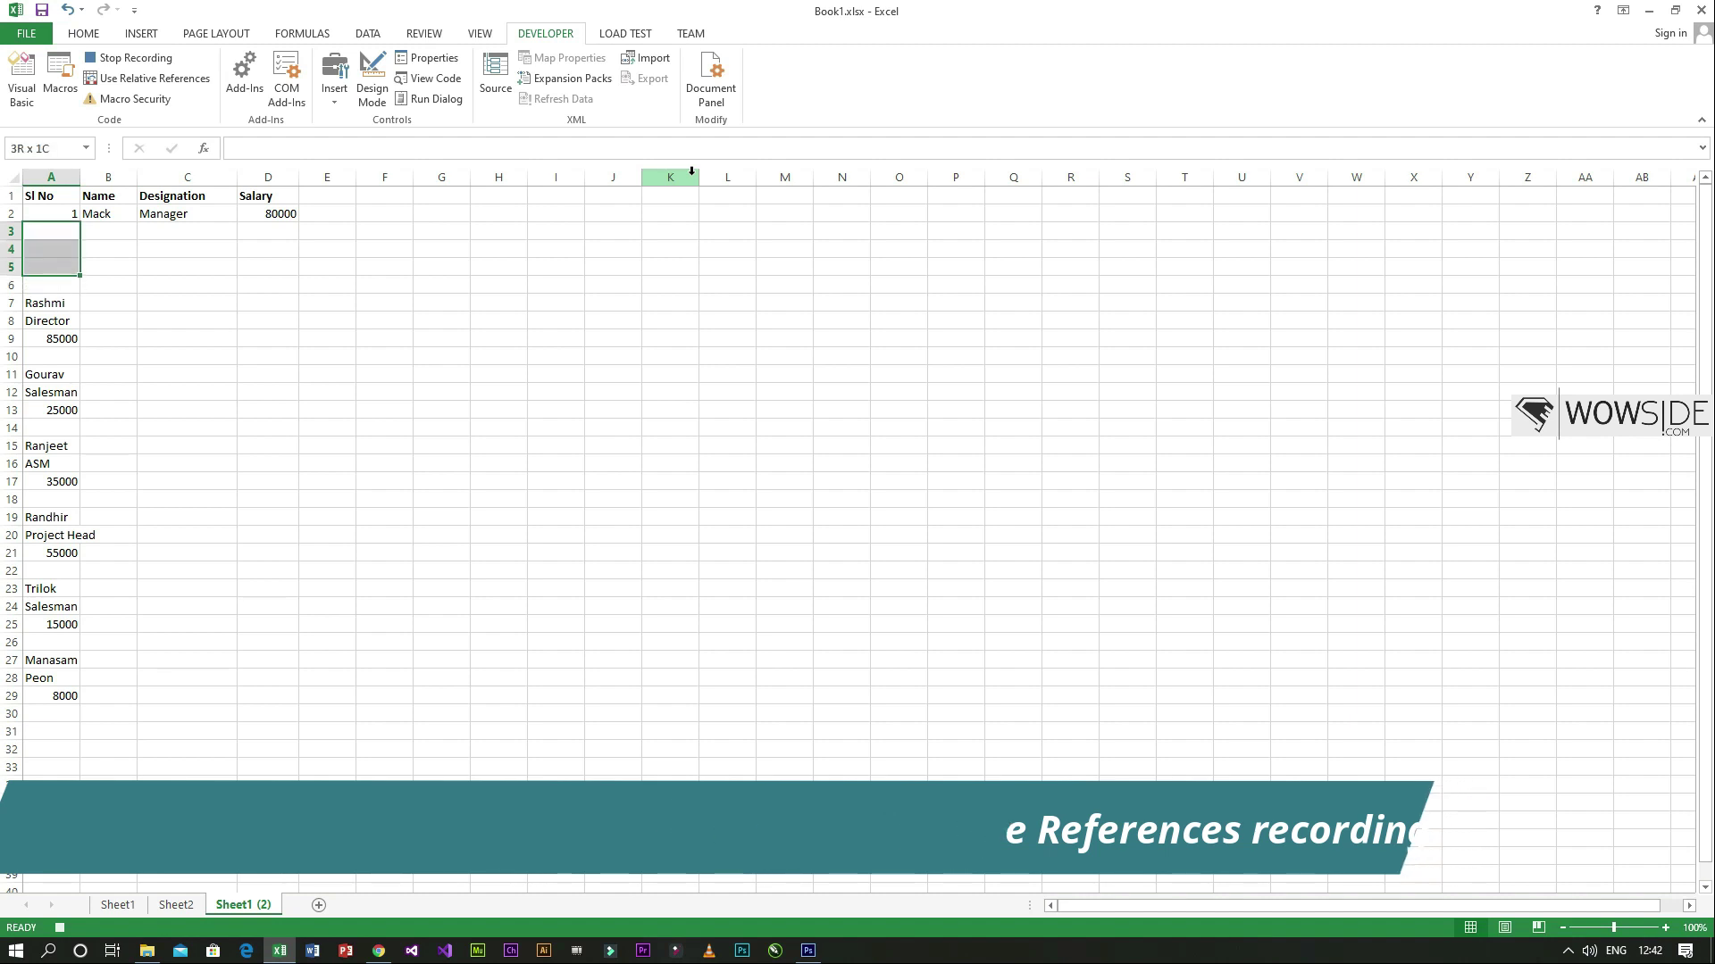
pyautogui.hotkey('shift', 'space')
pyautogui.hotkey('ctrl', '-')
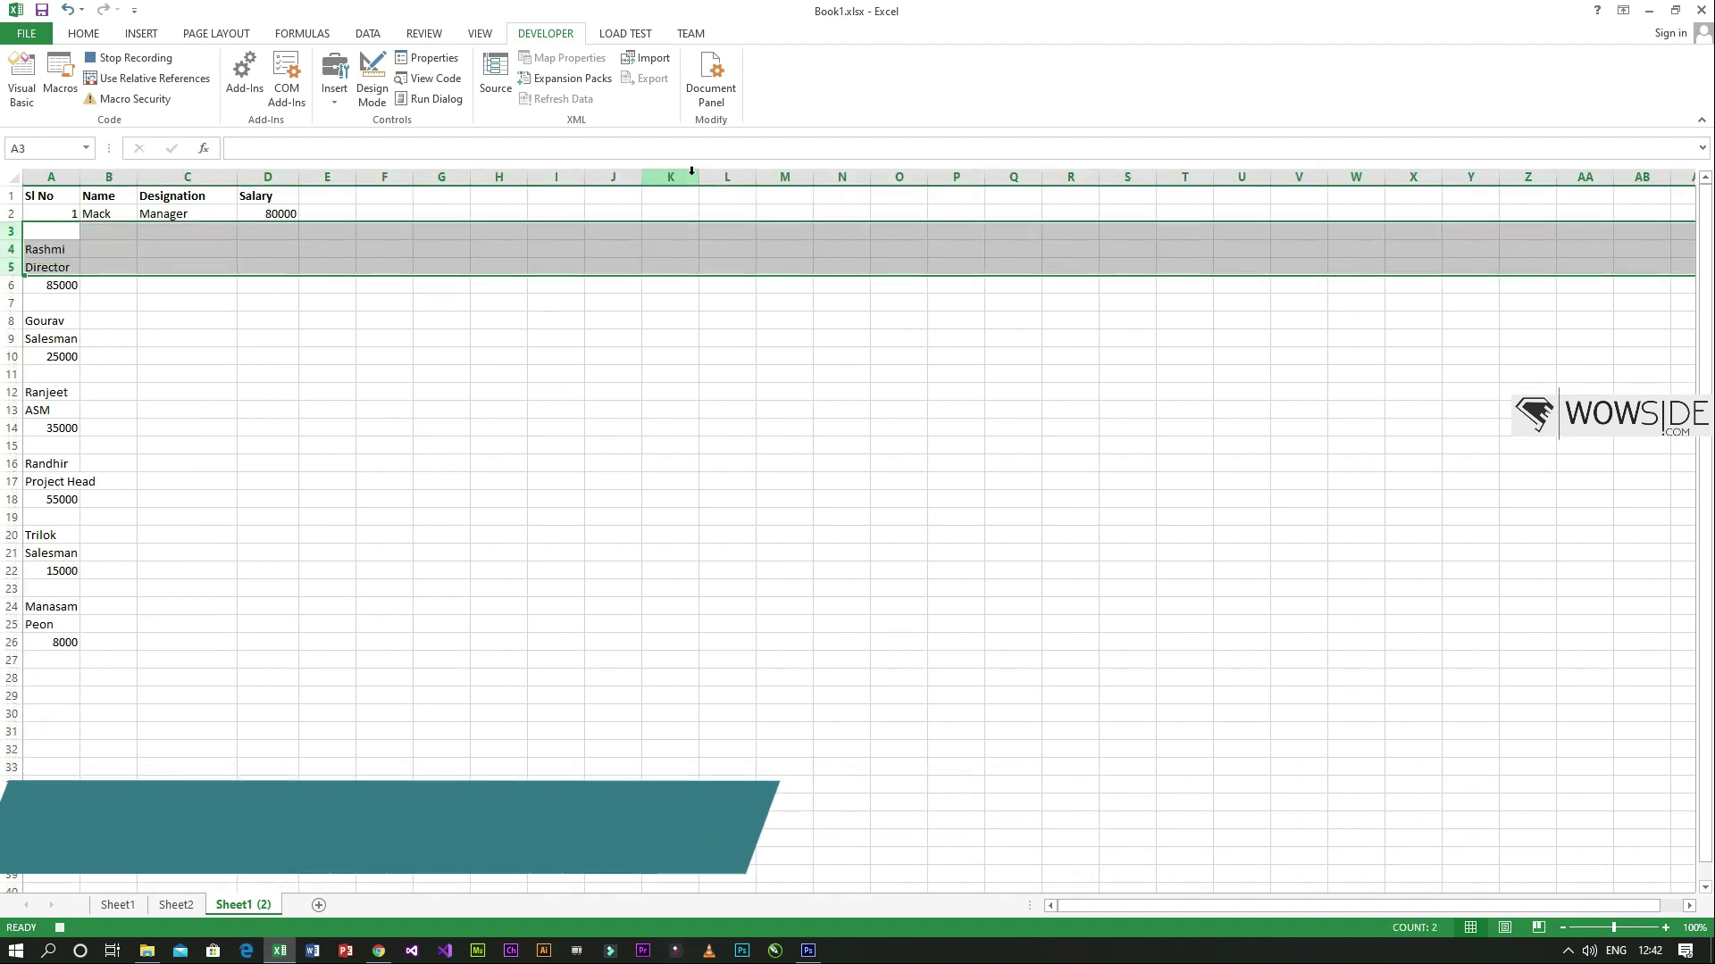
# - Select cell A3 and stop recording the macro
pyautogui.press('Up')
pyautogui.press('Down')
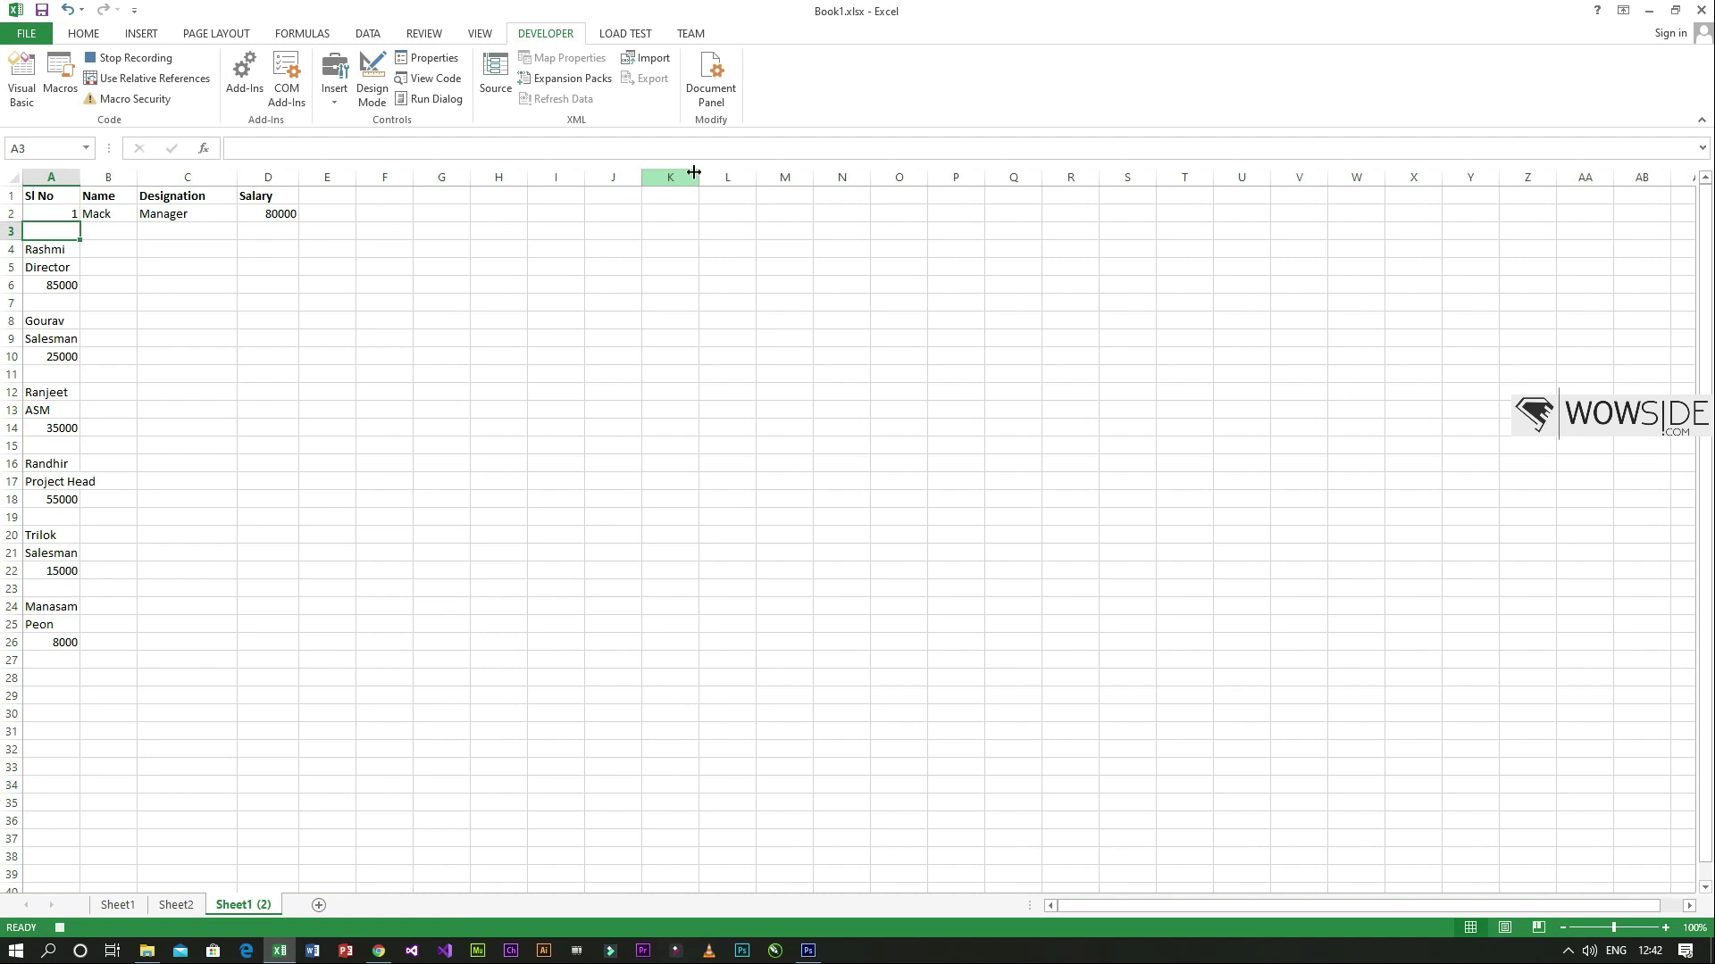
pyautogui.click(123, 58)
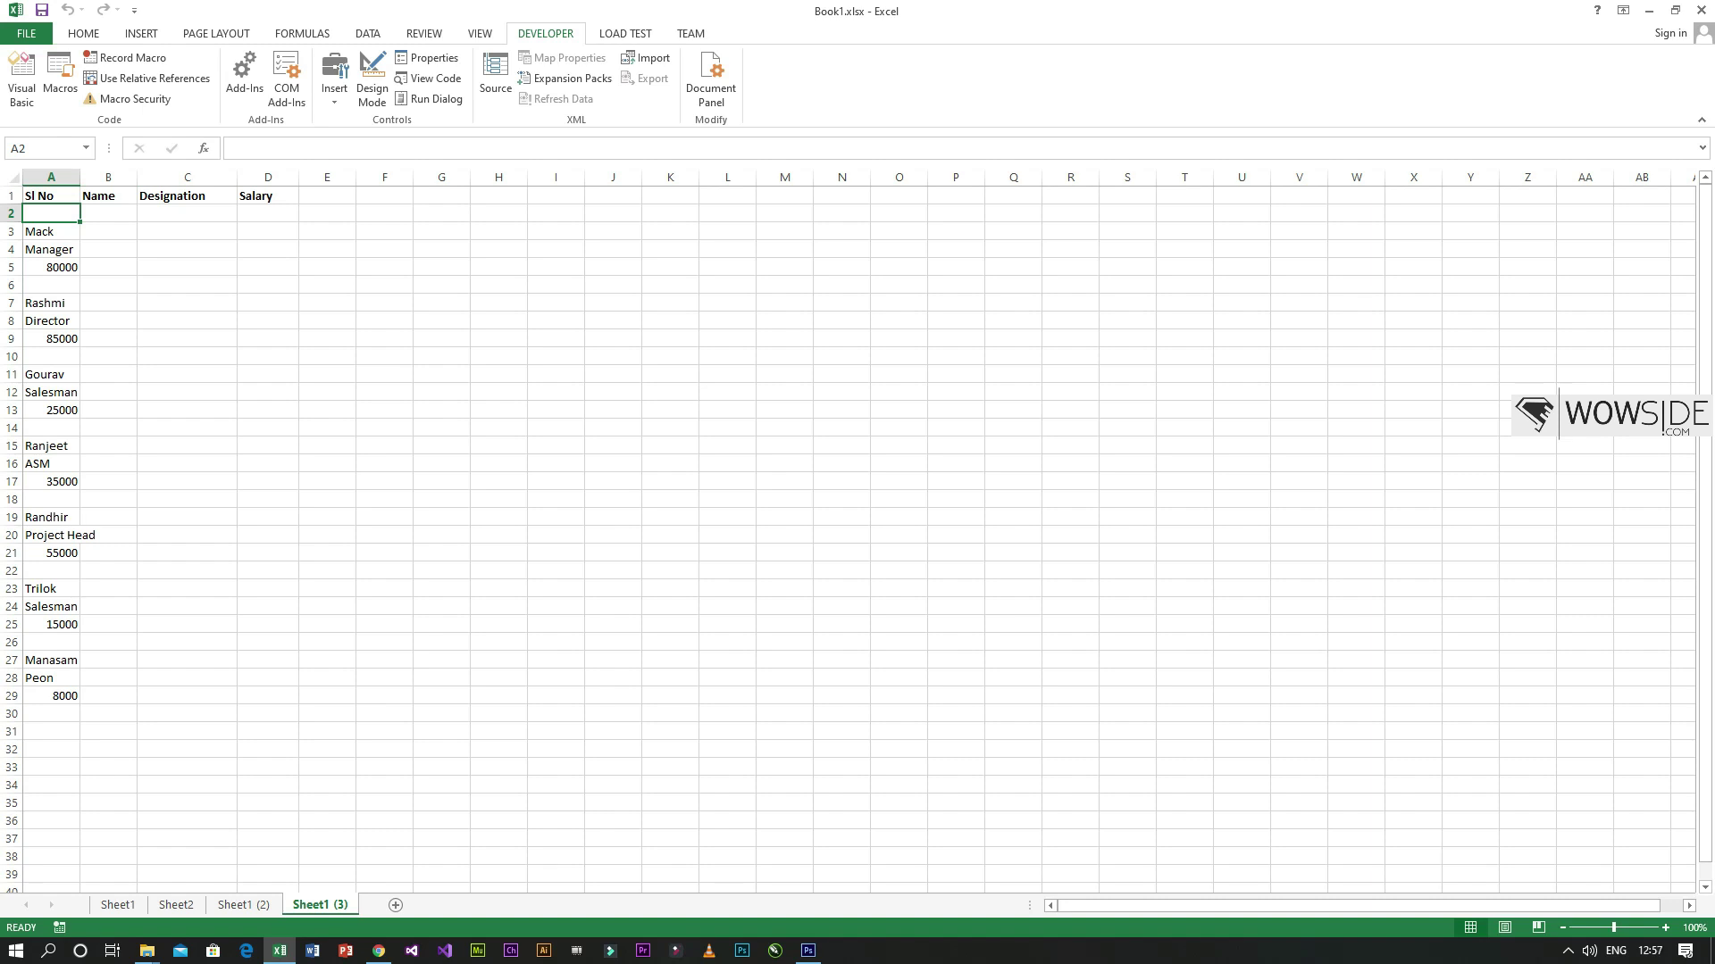
# - In Sheet1 (3), delete every blank row separating the employee records, from row 6 downward, keeping blank row 2
pyautogui.press('Down')
pyautogui.press('Up')
pyautogui.press('Up')
pyautogui.press('Down')
pyautogui.press('Down')
pyautogui.press('Down')
pyautogui.press('Down')
pyautogui.press('Down')
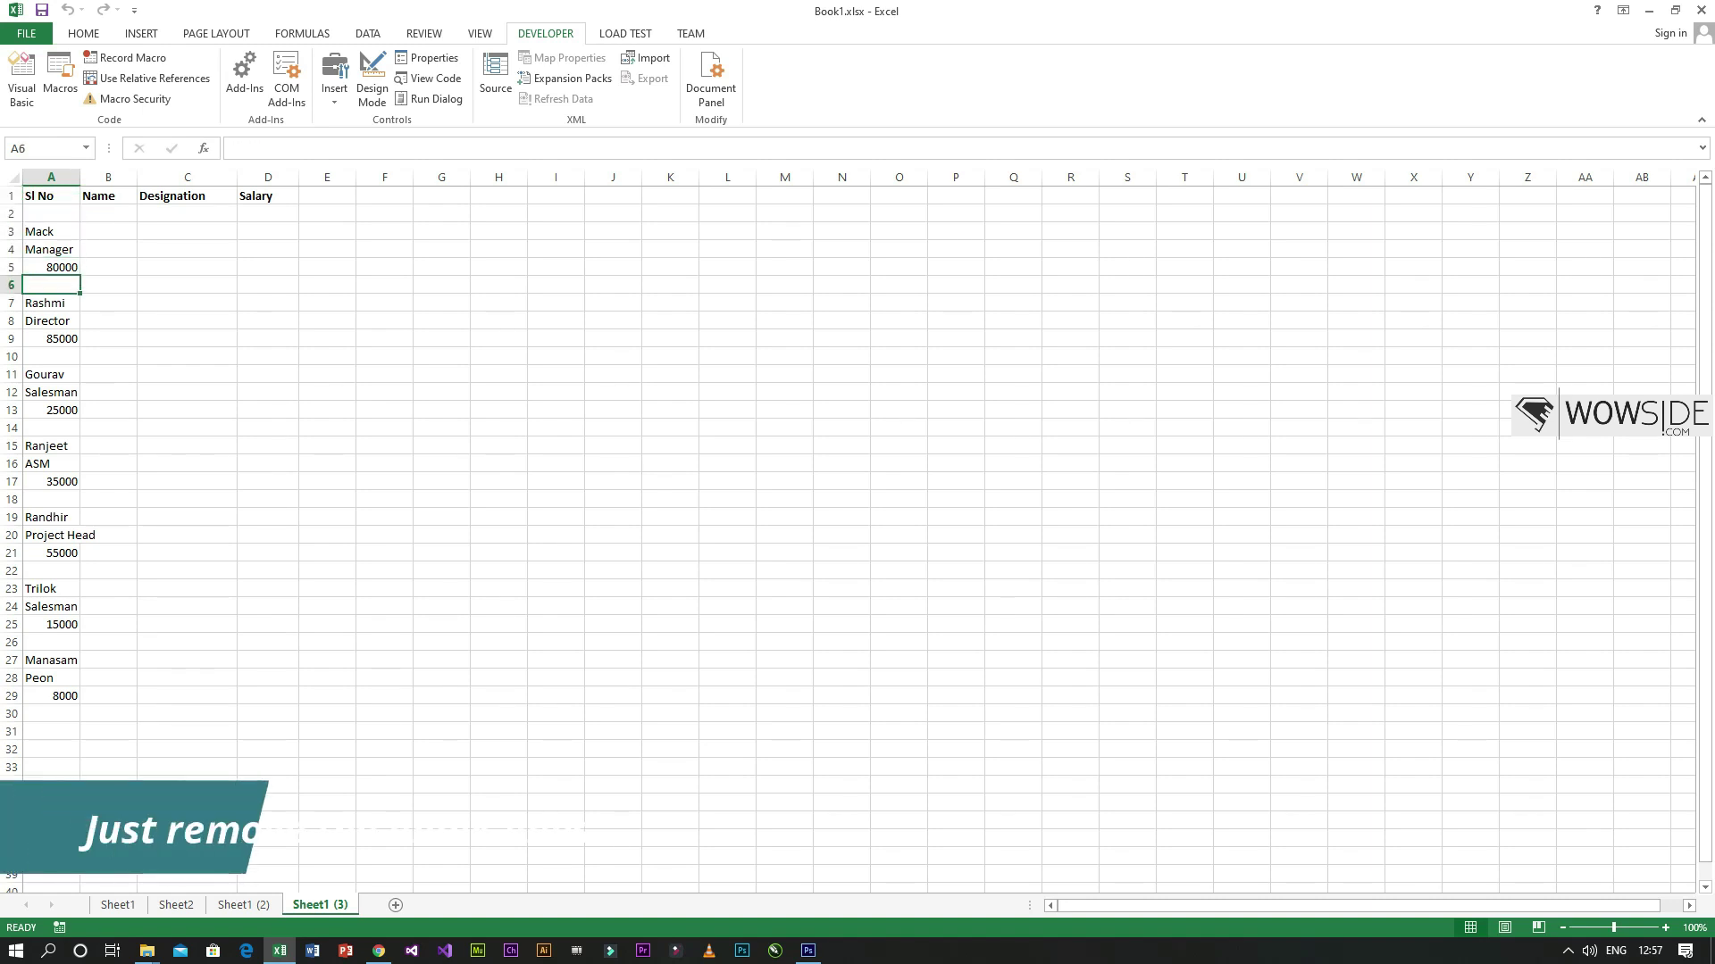
pyautogui.hotkey('shift', 'space')
pyautogui.hotkey('ctrl', '-')
pyautogui.press('Down')
pyautogui.press('Down')
pyautogui.press('Down')
pyautogui.hotkey('shift', 'space')
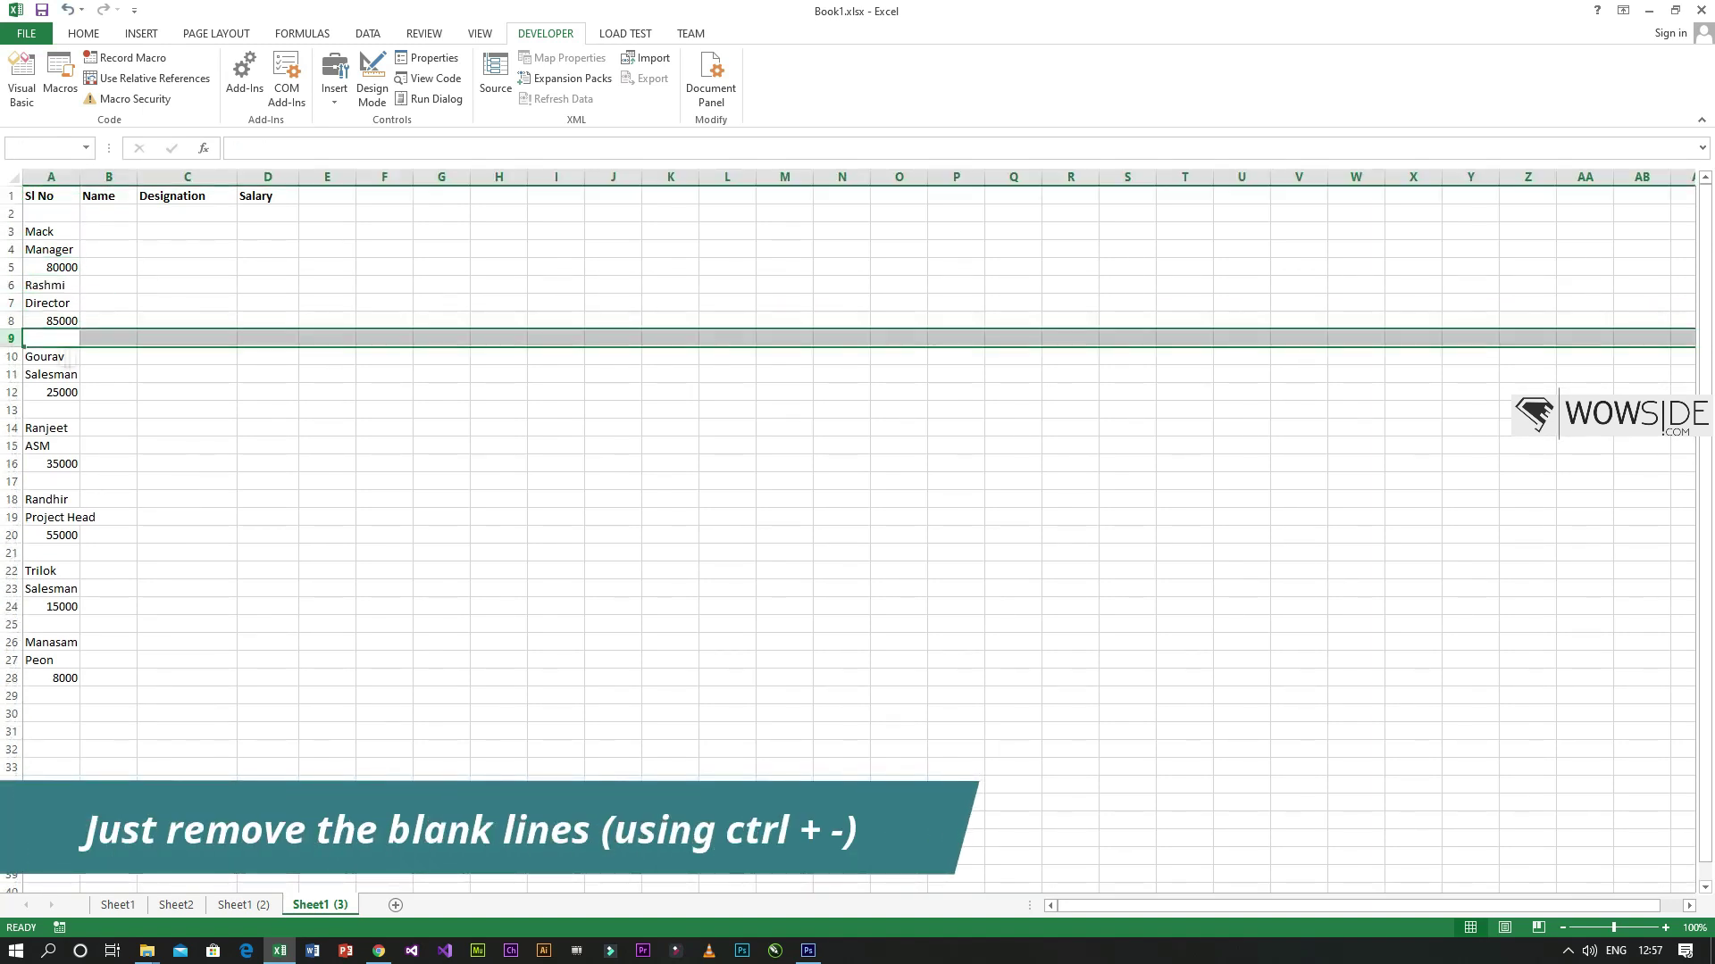
pyautogui.hotkey('ctrl', '-')
pyautogui.press('Down')
pyautogui.press('Down')
pyautogui.press('Down')
pyautogui.hotkey('shift', 'space')
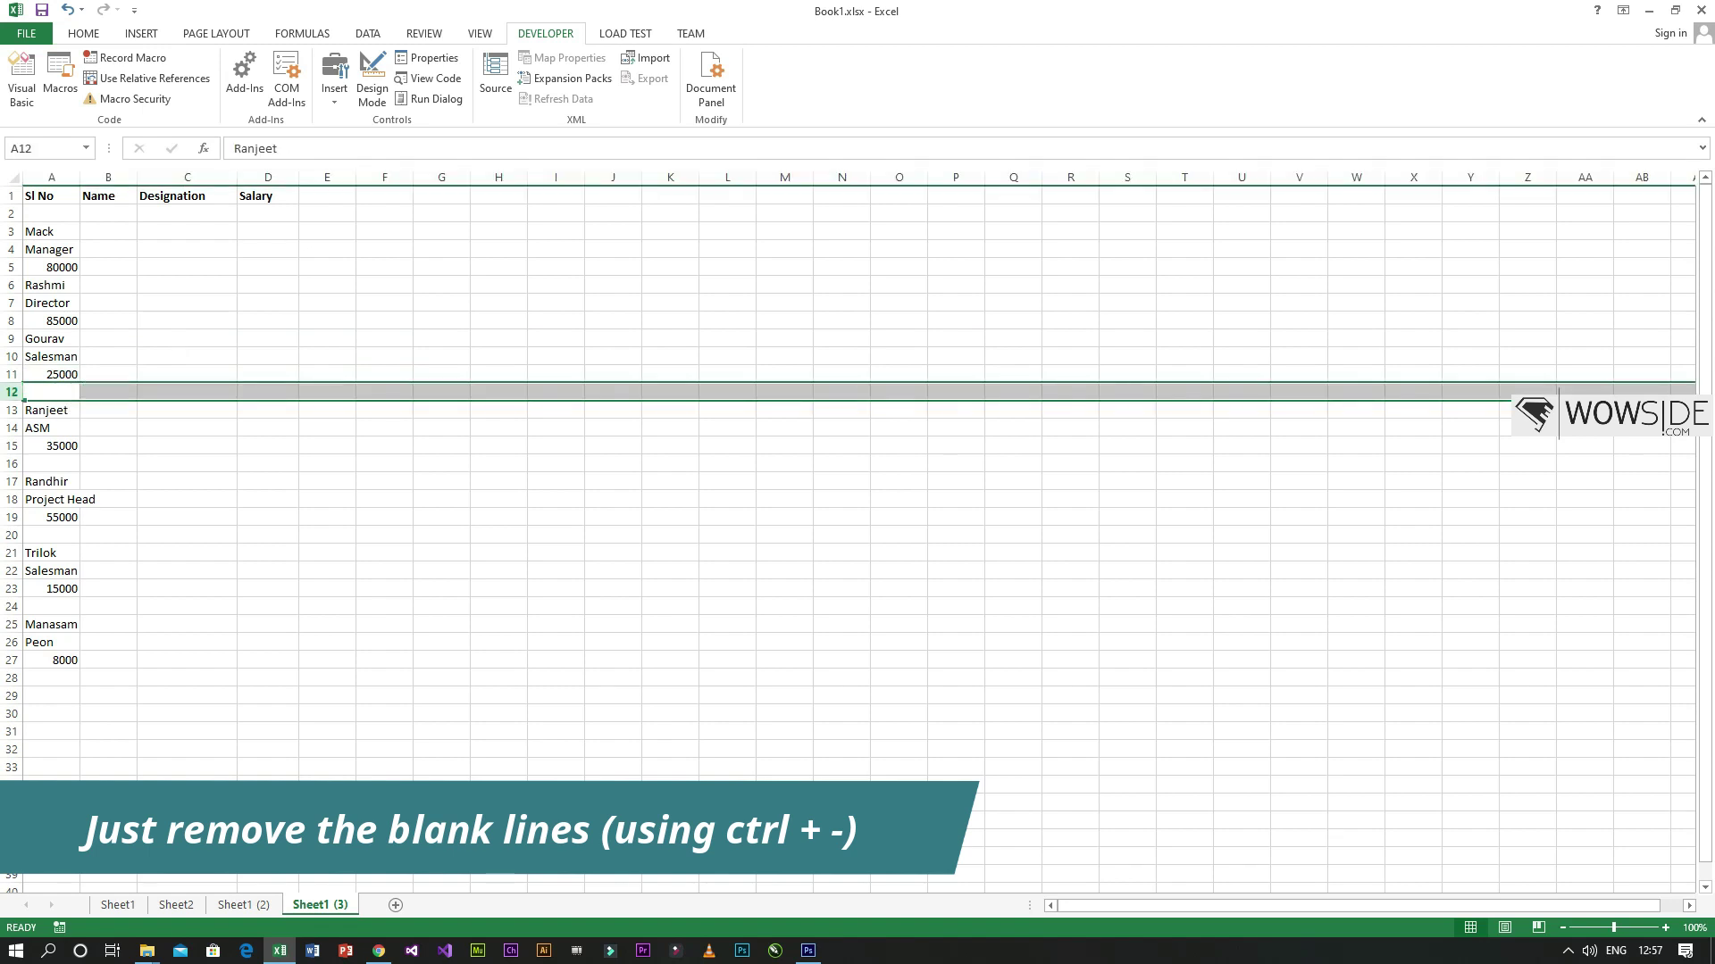
pyautogui.hotkey('ctrl', '-')
pyautogui.press('Down')
pyautogui.press('Down')
pyautogui.press('Down')
pyautogui.hotkey('shift', 'space')
pyautogui.hotkey('ctrl', '-')
pyautogui.press('Down')
pyautogui.press('Down')
pyautogui.press('Down')
pyautogui.hotkey('shift', 'space')
pyautogui.hotkey('ctrl', '-')
pyautogui.press('Down')
pyautogui.press('Down')
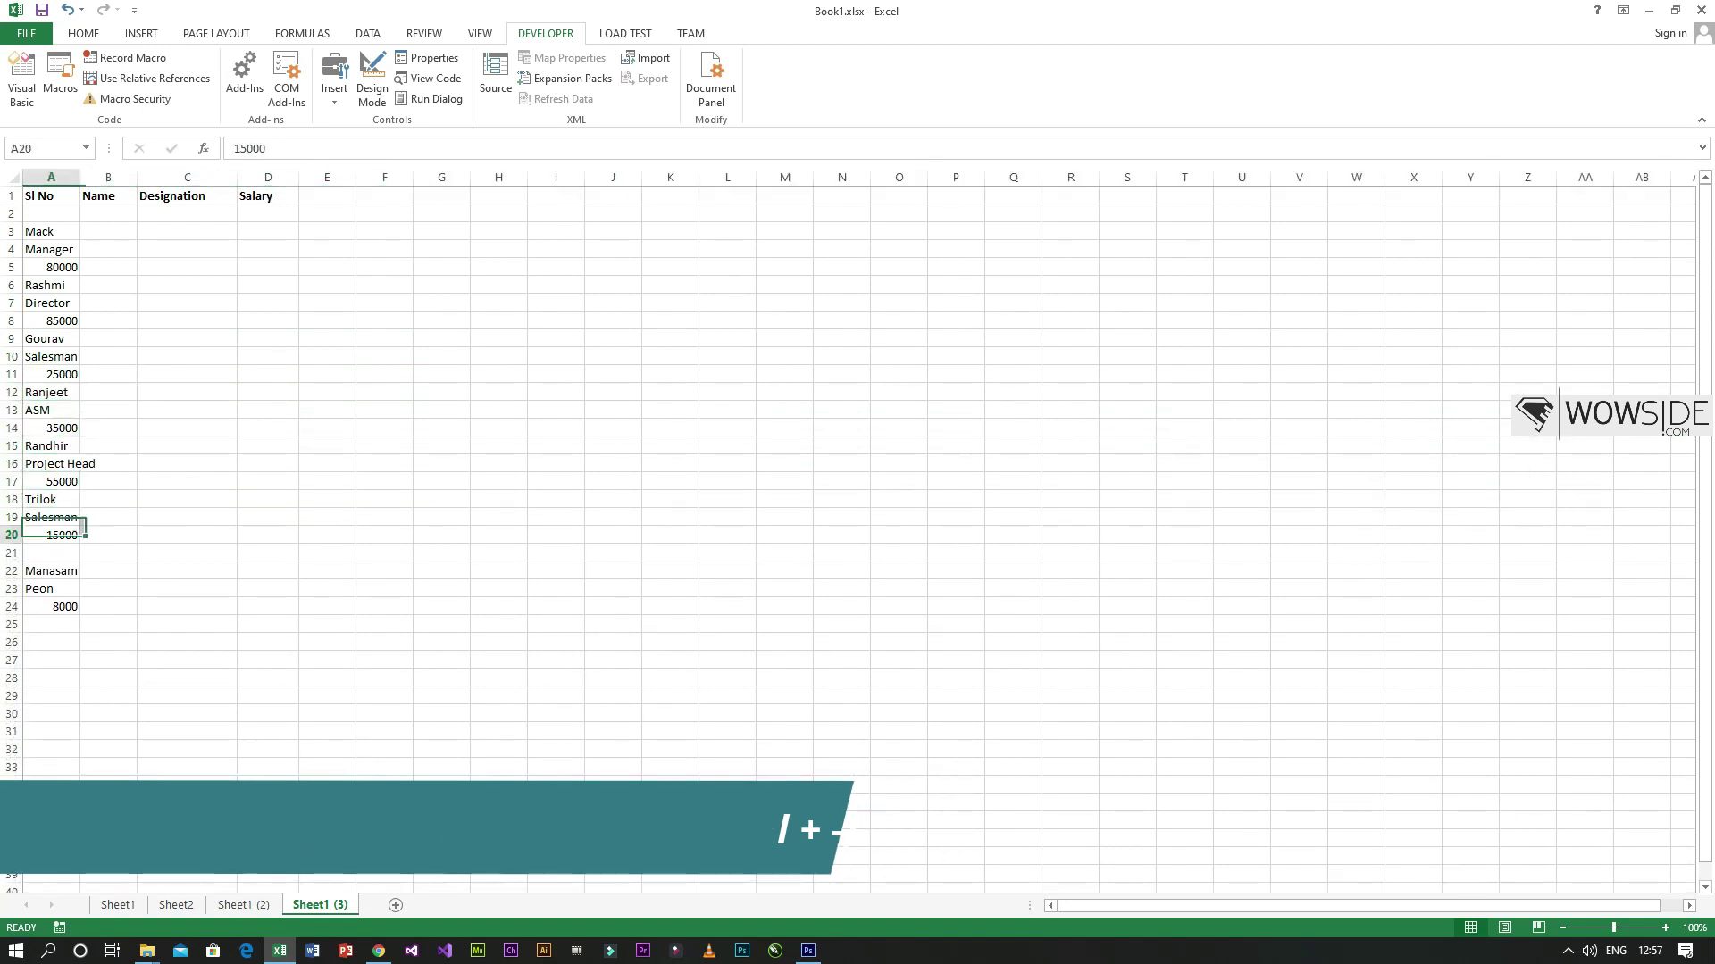
pyautogui.press('Down')
pyautogui.hotkey('shift', 'space')
pyautogui.hotkey('ctrl', '-')
# - Run the absolute-reference macro TransposeMacroAb twice on Sheet1 (3), selecting cell A2 before each run
pyautogui.hotkey('ctrl', 'Up')
pyautogui.press('Up')
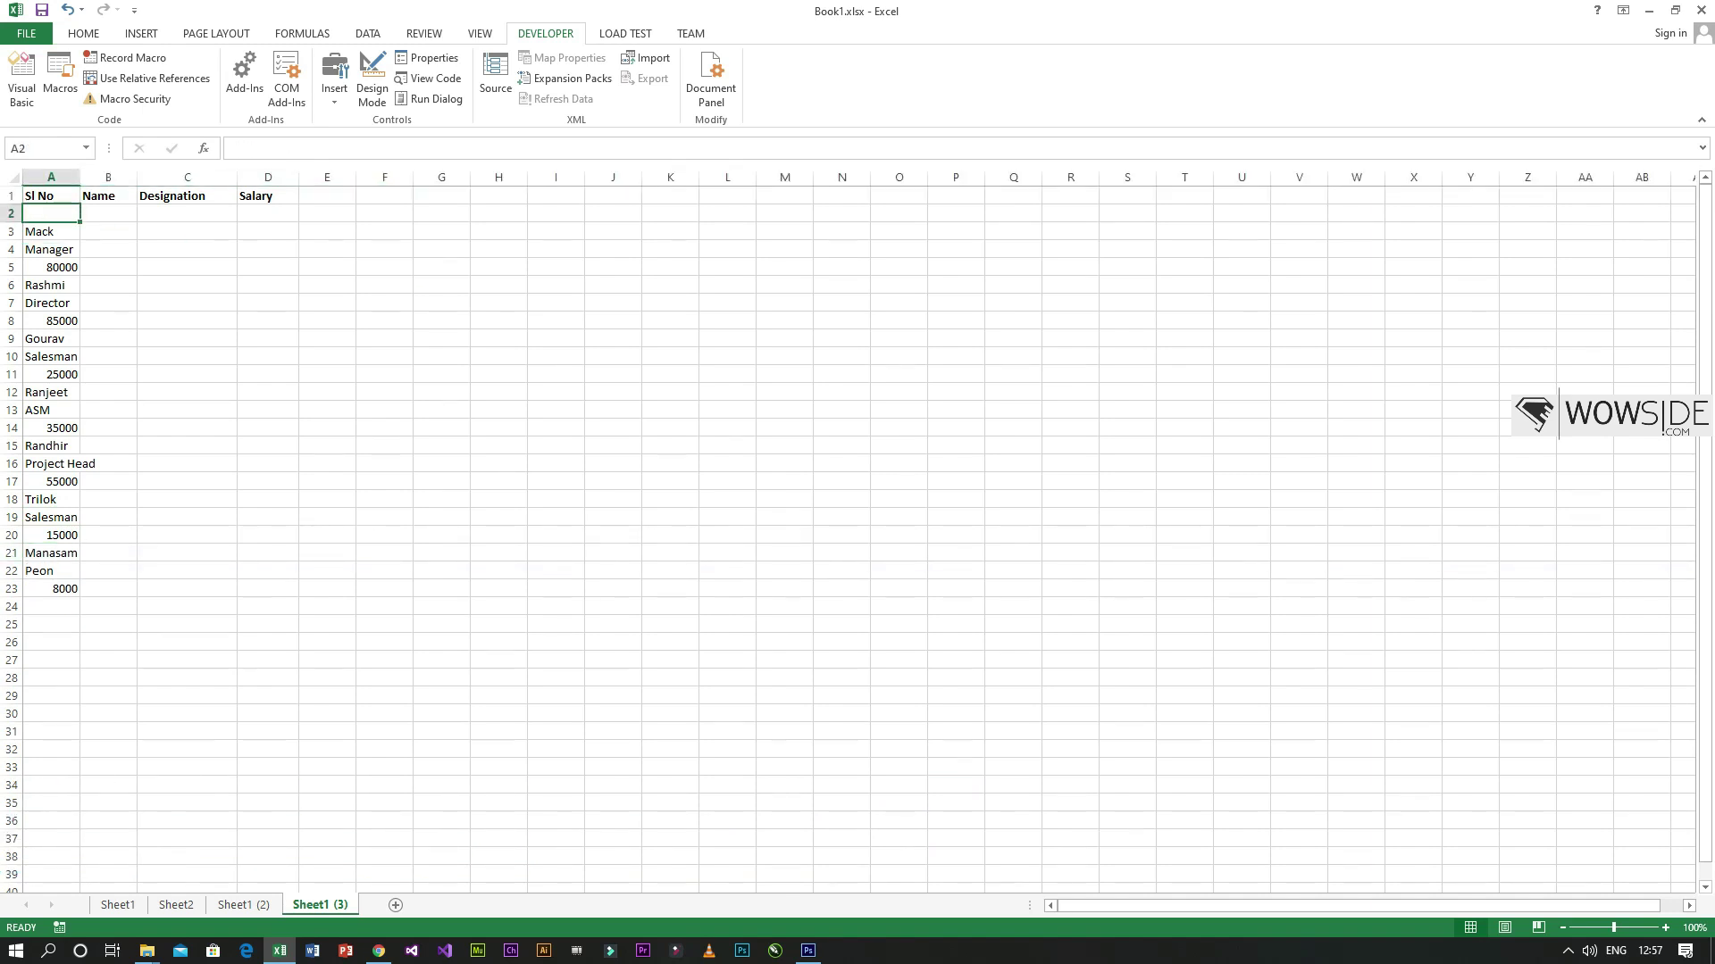
pyautogui.hotkey('ctrl', 't')
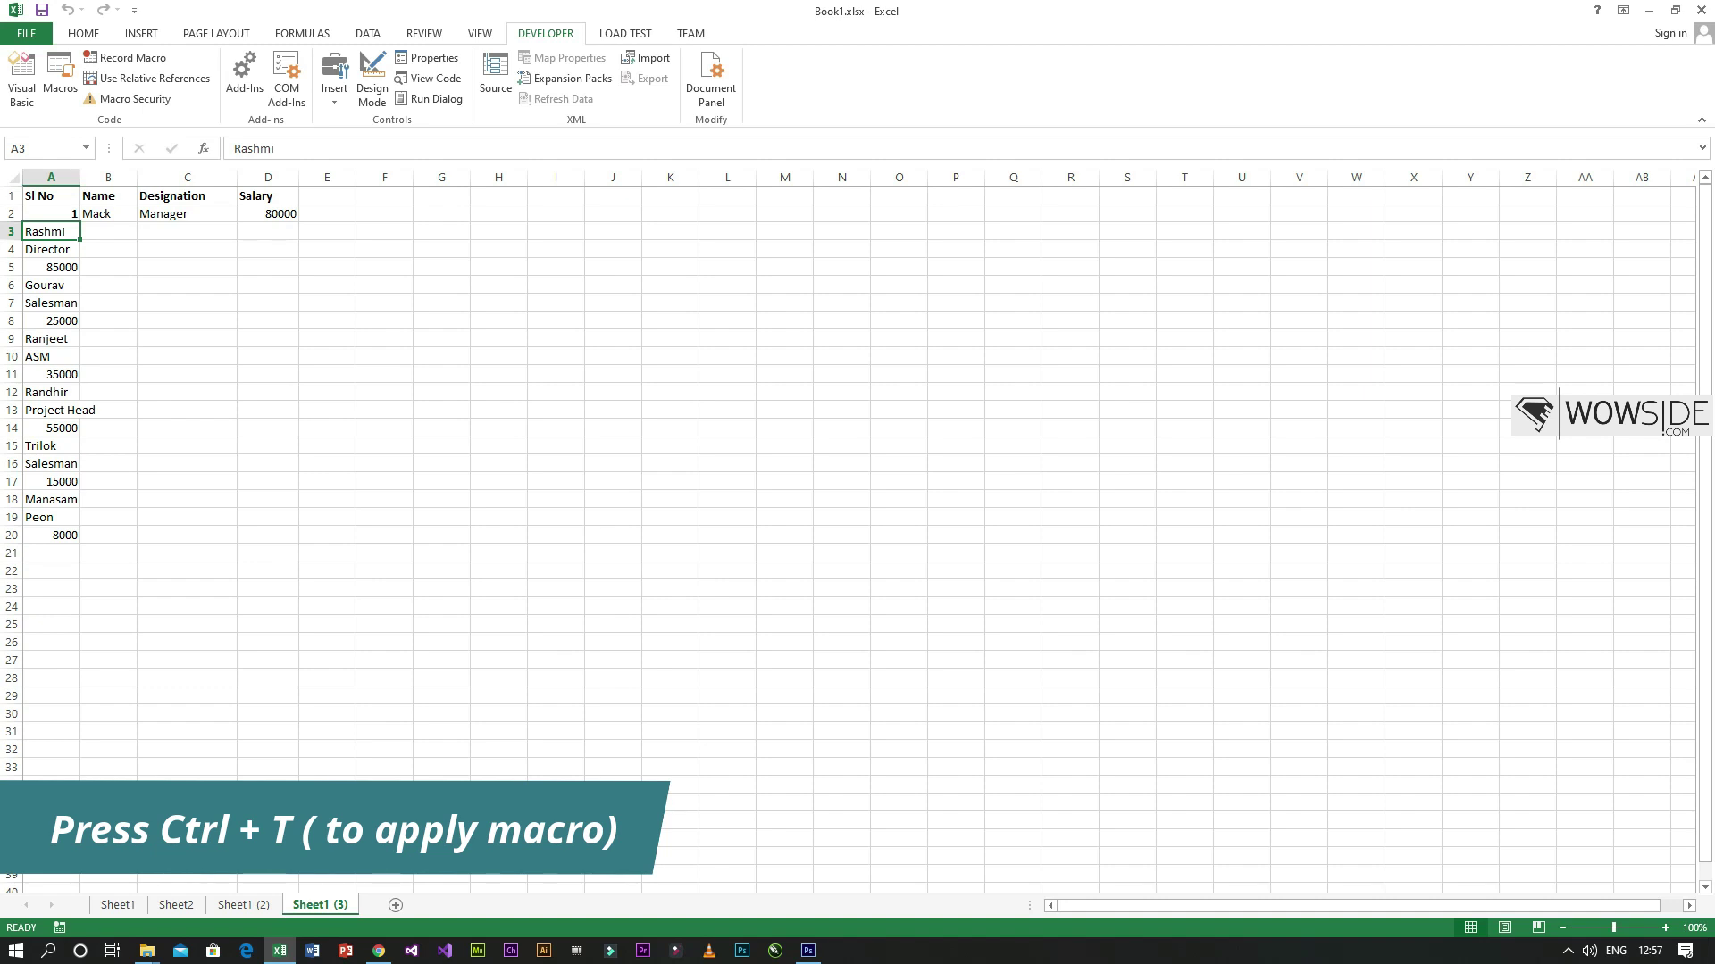
pyautogui.press('Up')
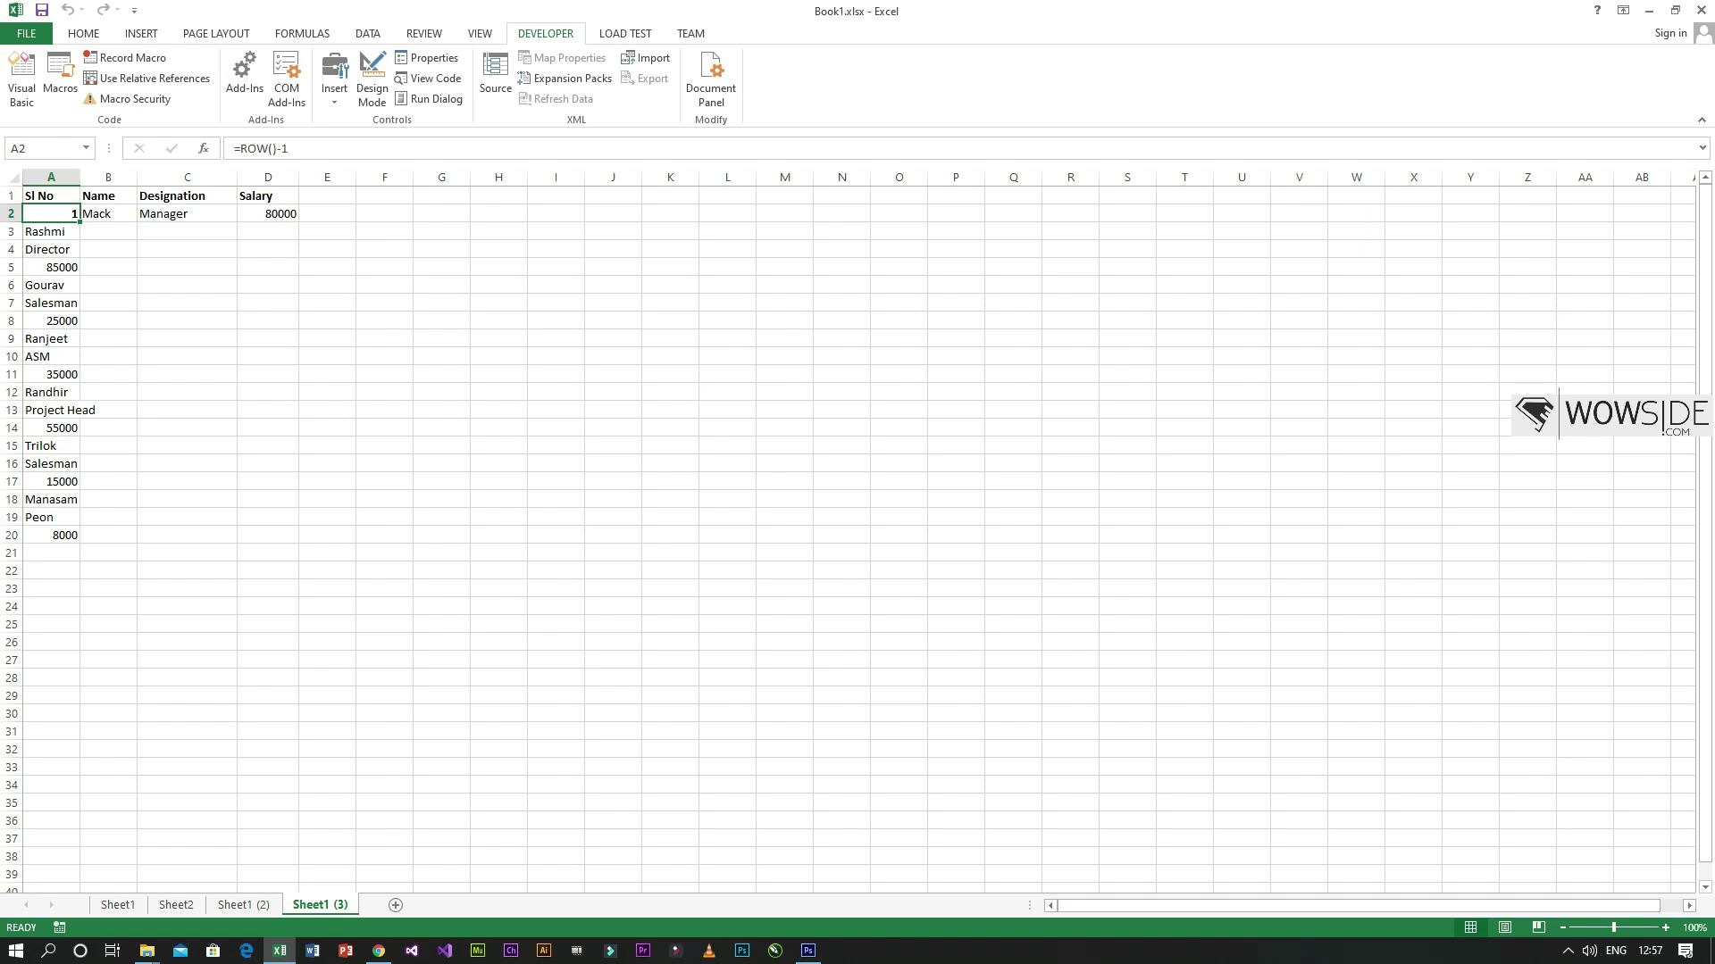
pyautogui.hotkey('ctrl', 't')
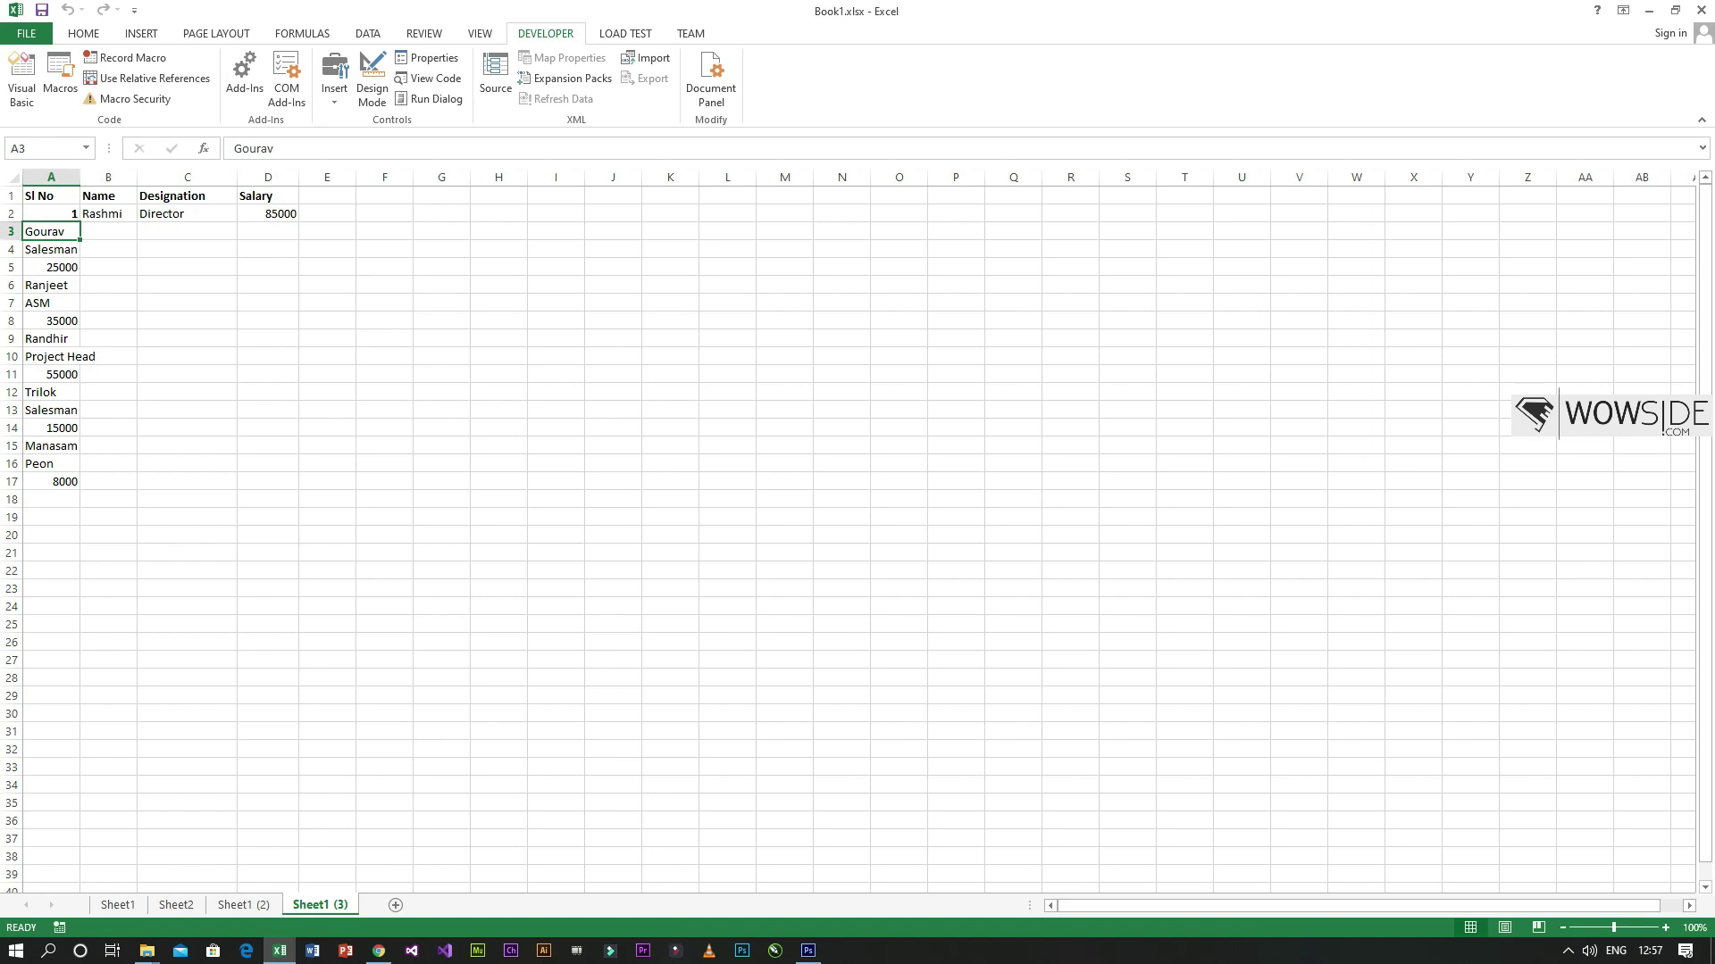
# - On Sheet1, add the serial numbers 8 to 12 down column A, starting from cell A9
pyautogui.click(117, 904)
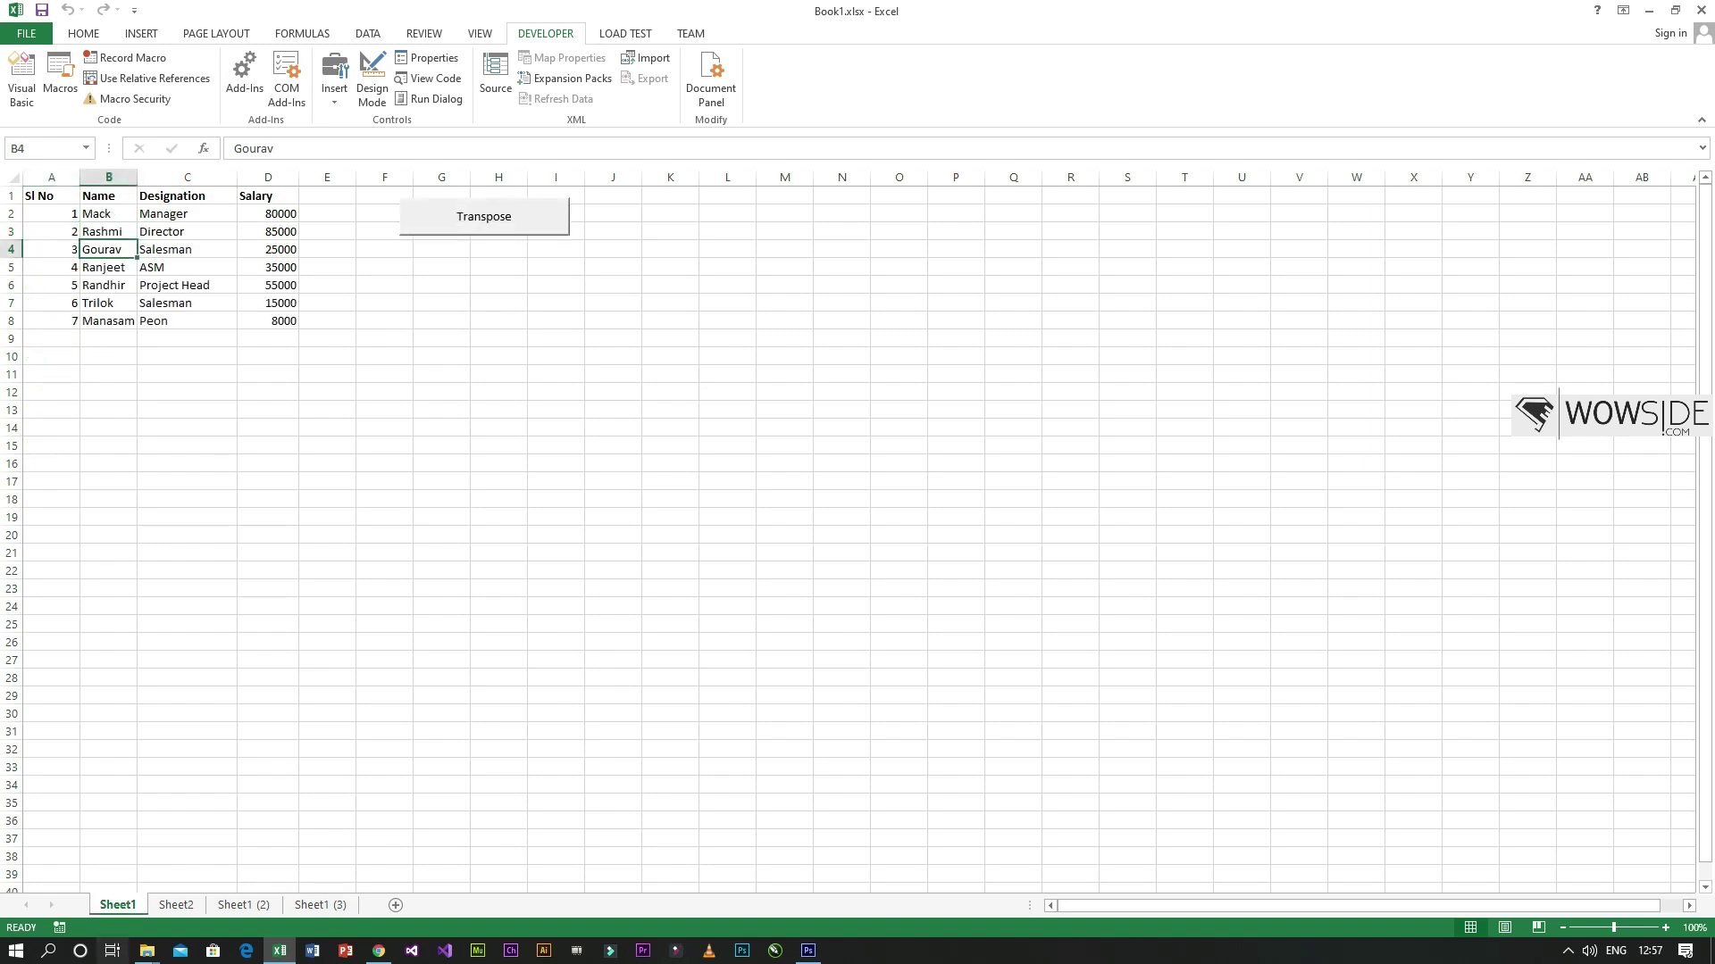
pyautogui.click(51, 338)
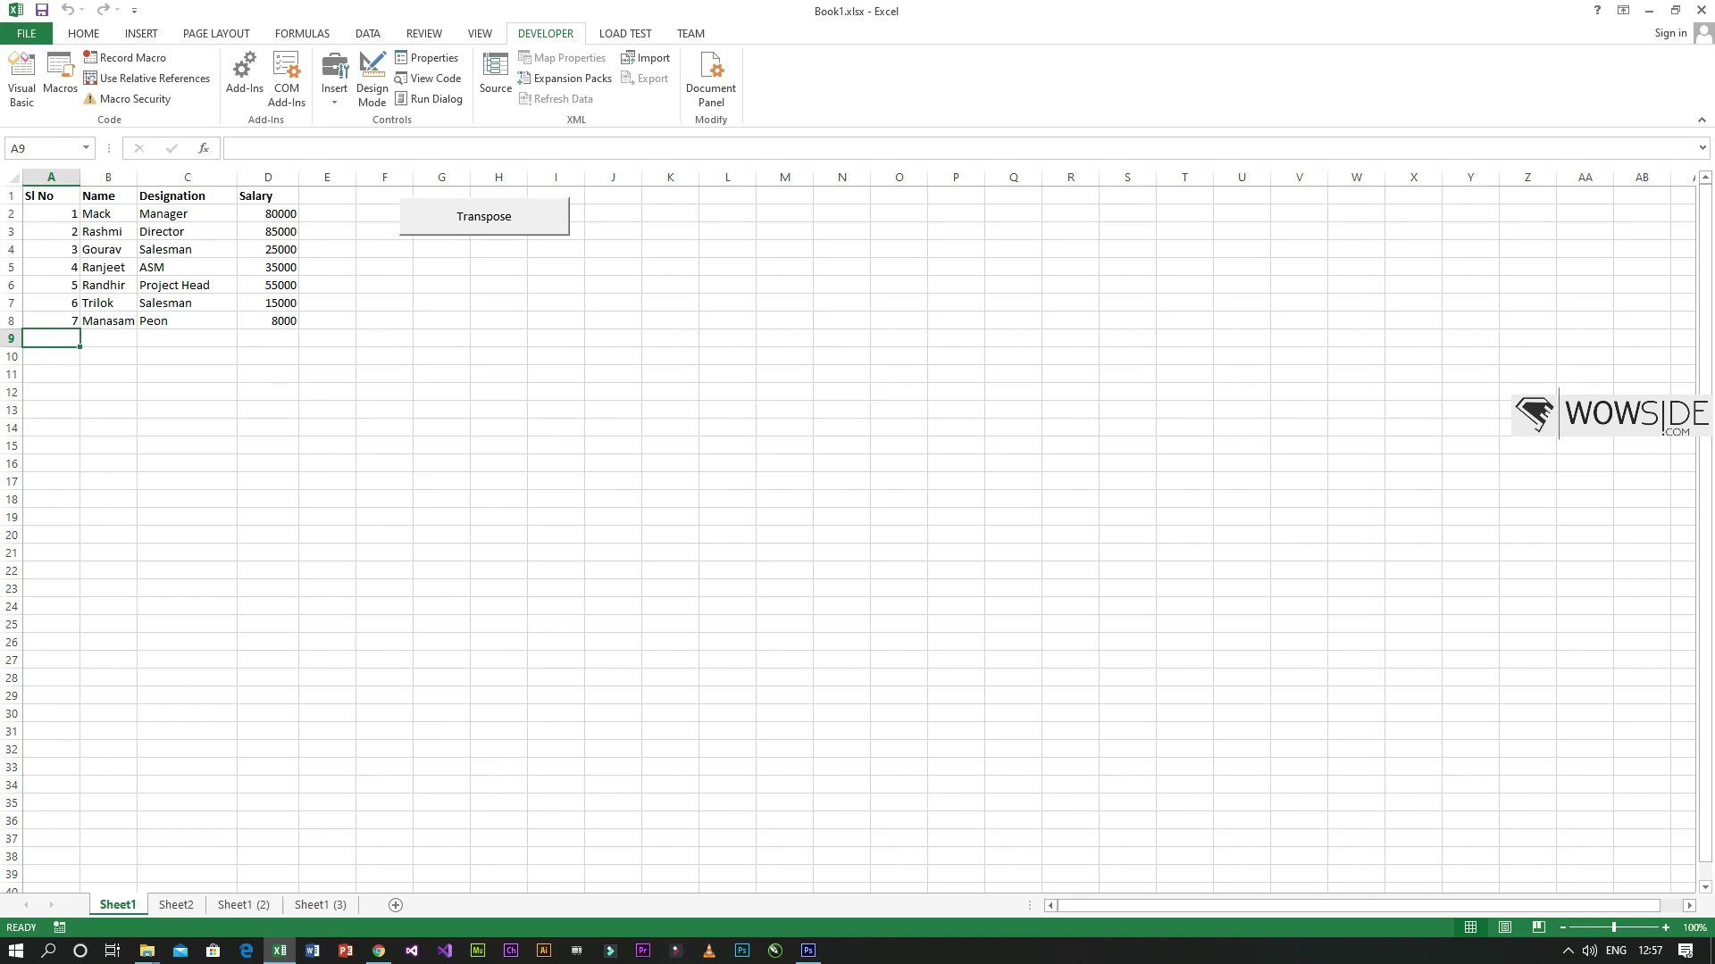
pyautogui.write('8 9 10 11 12')
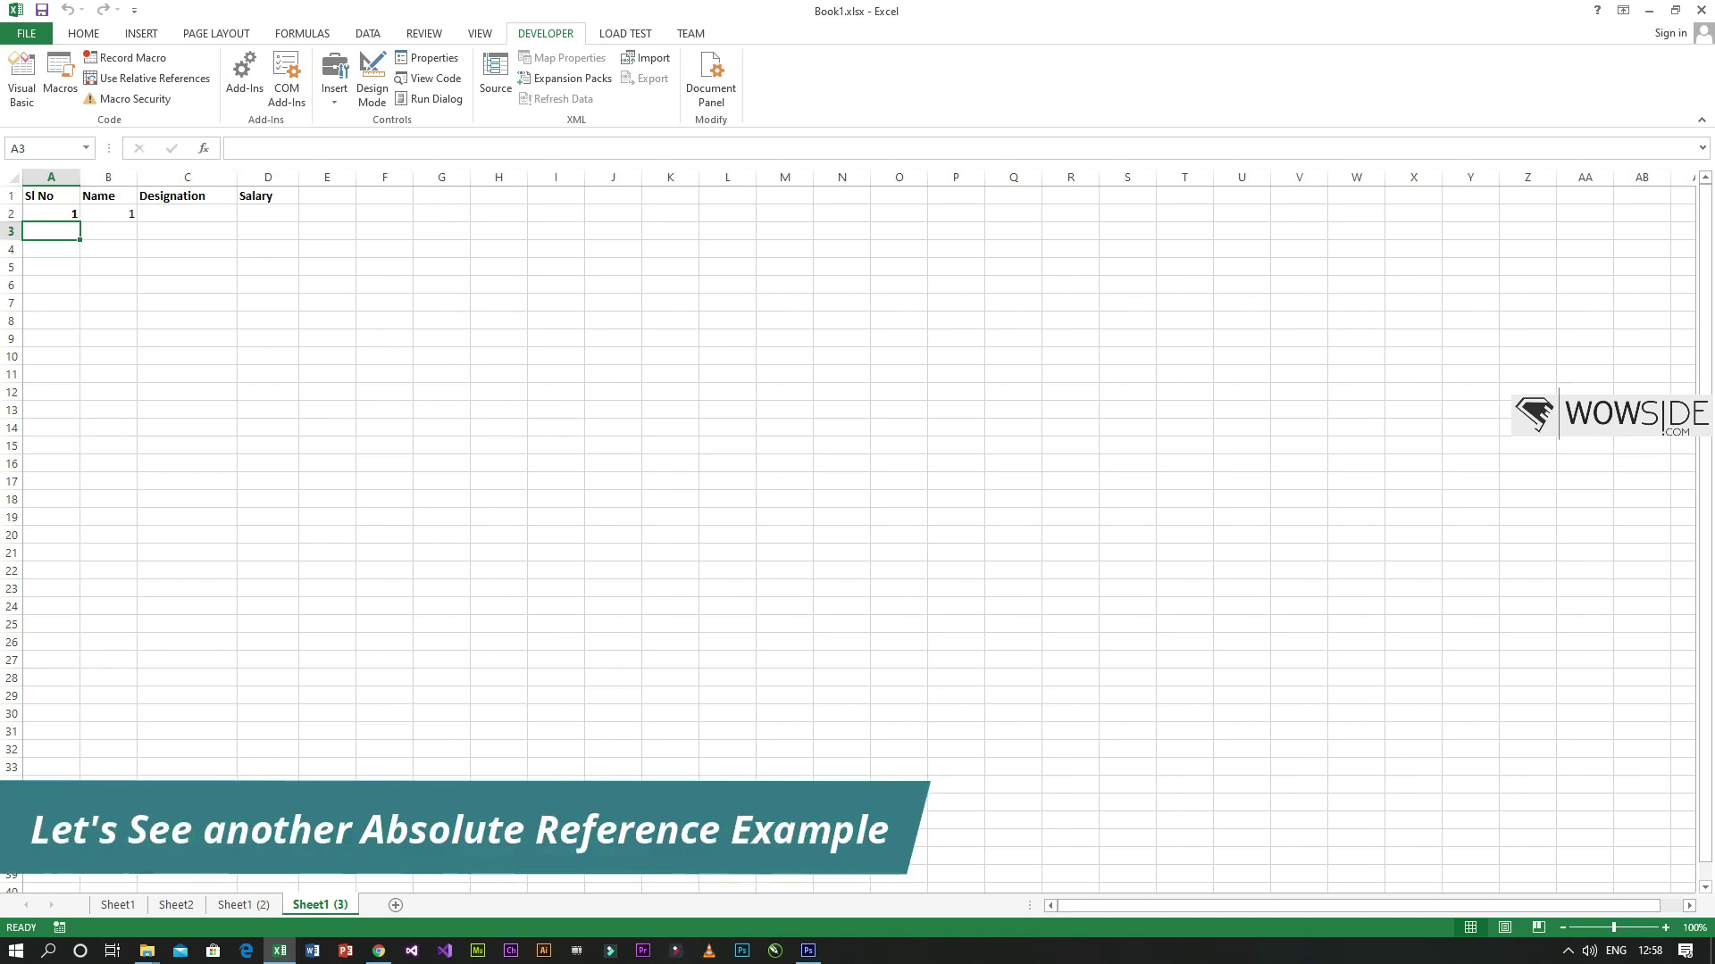
# - Clear the contents of cells A1 to D3 on Sheet1 (3)
pyautogui.click(108, 267)
pyautogui.moveTo(51, 196); pyautogui.dragTo(268, 232)
pyautogui.press('Delete')
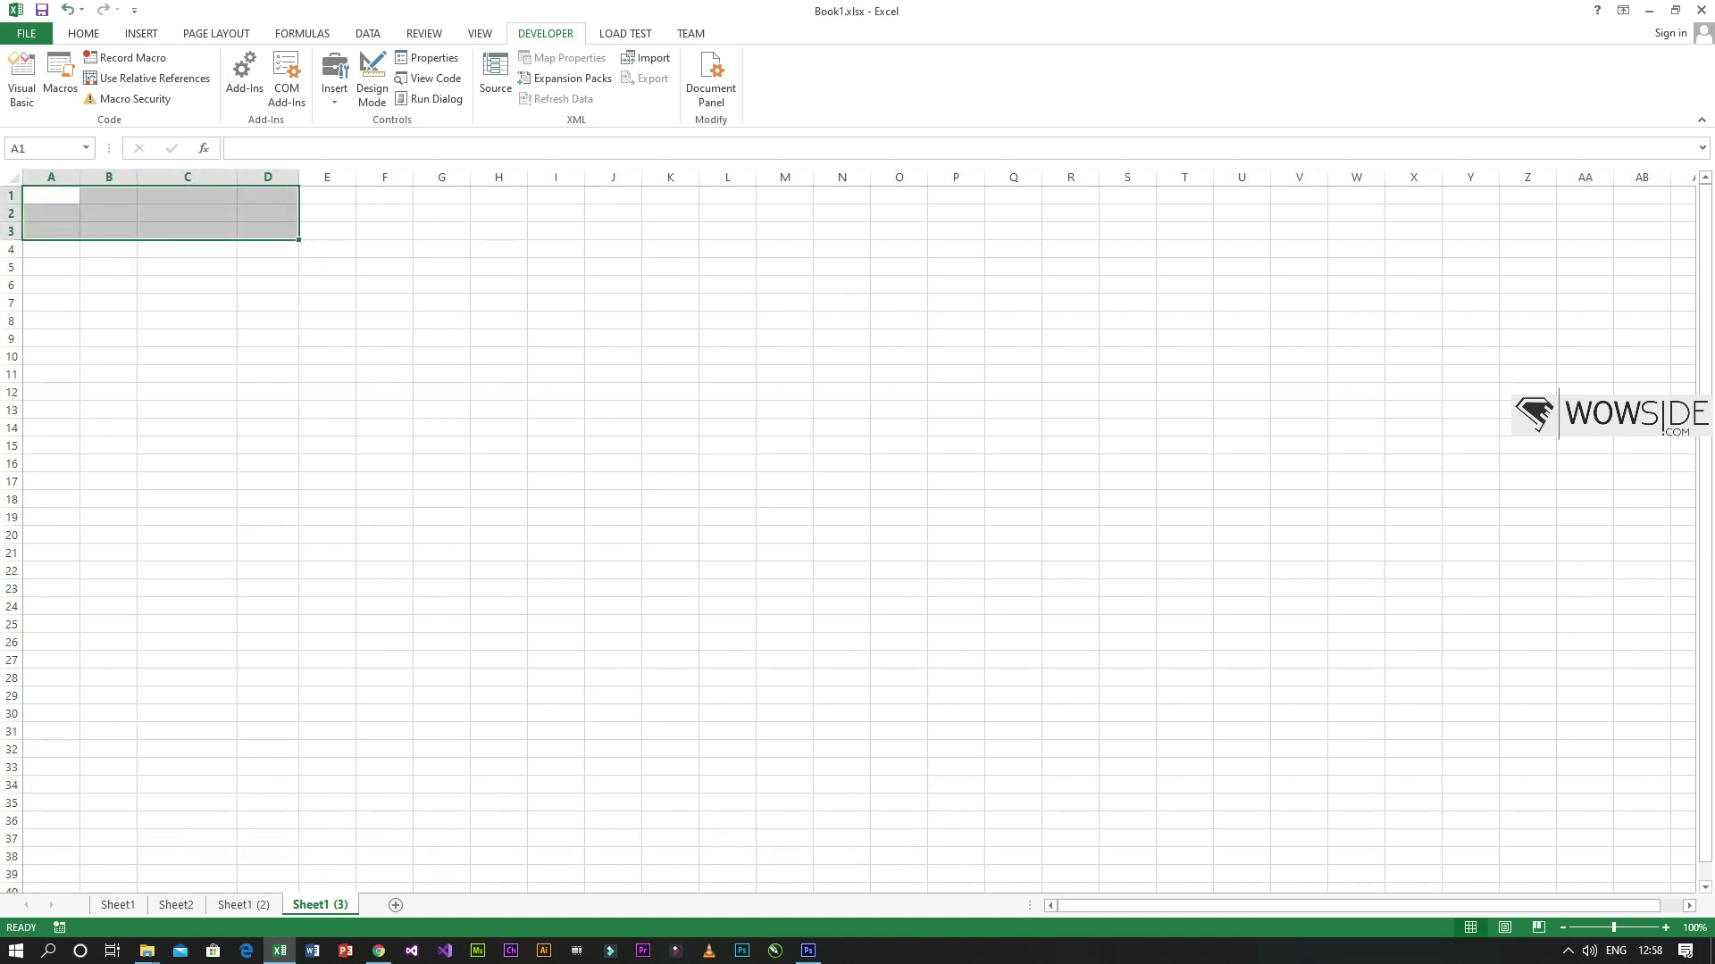
# - With cell H21 selected, start recording a macro named Signature in this workbook with Ctrl+q as its shortcut
pyautogui.click(498, 463)
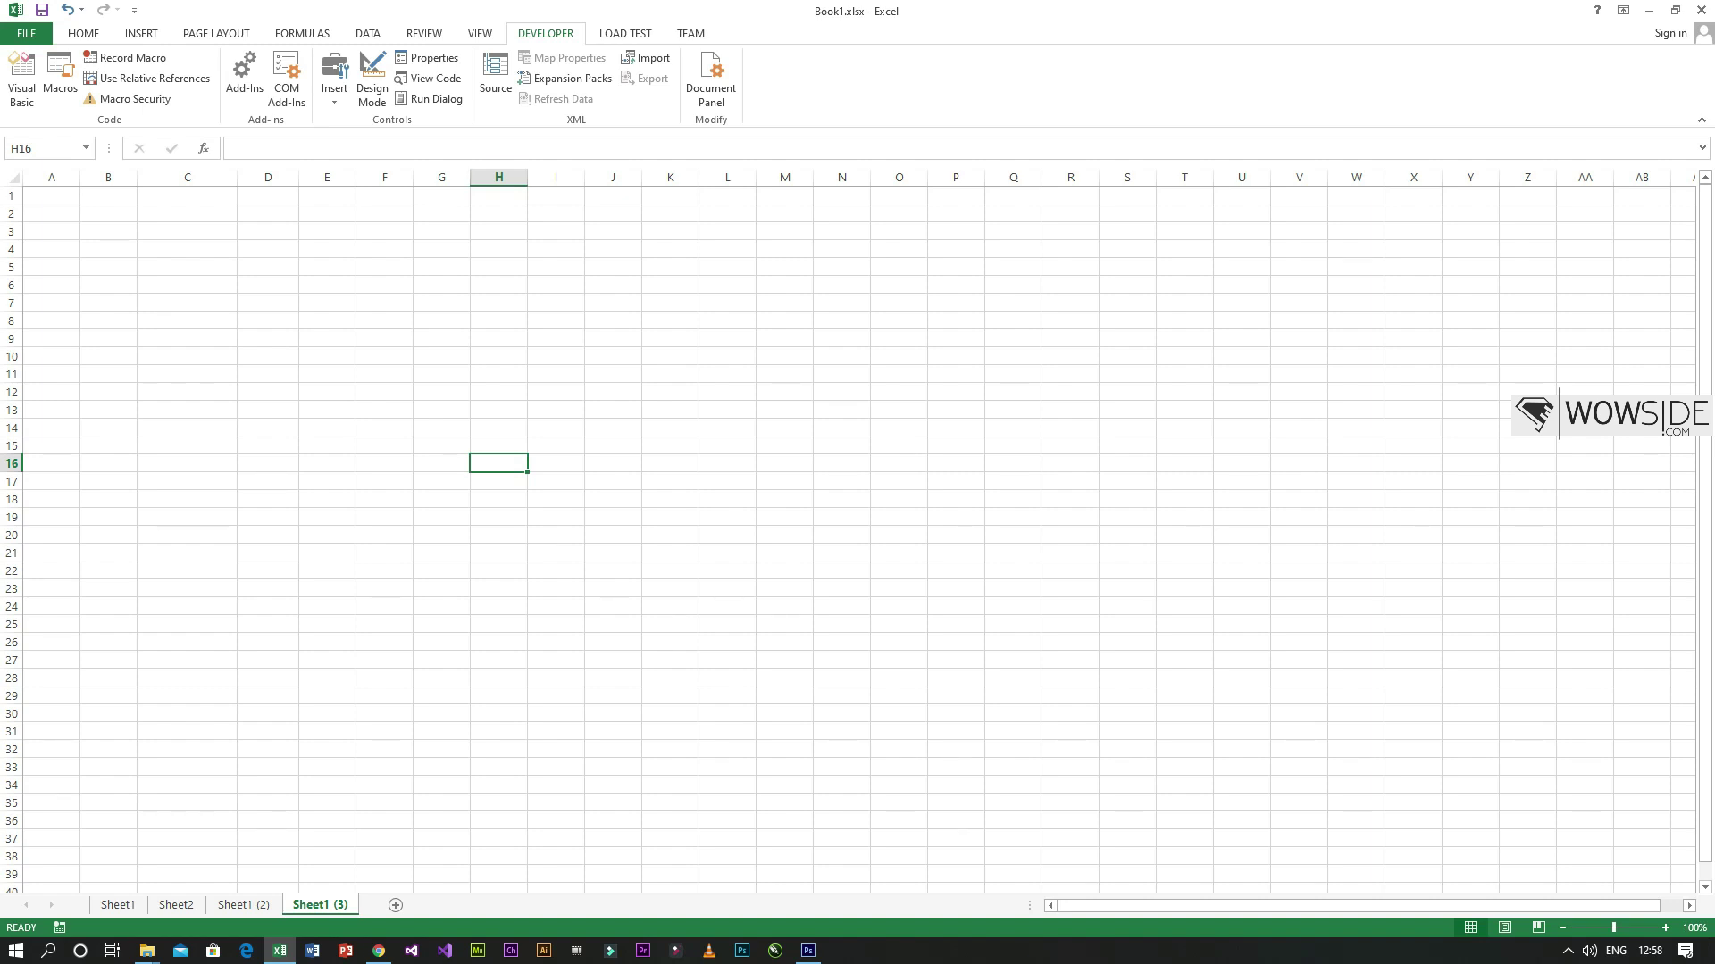
pyautogui.click(498, 553)
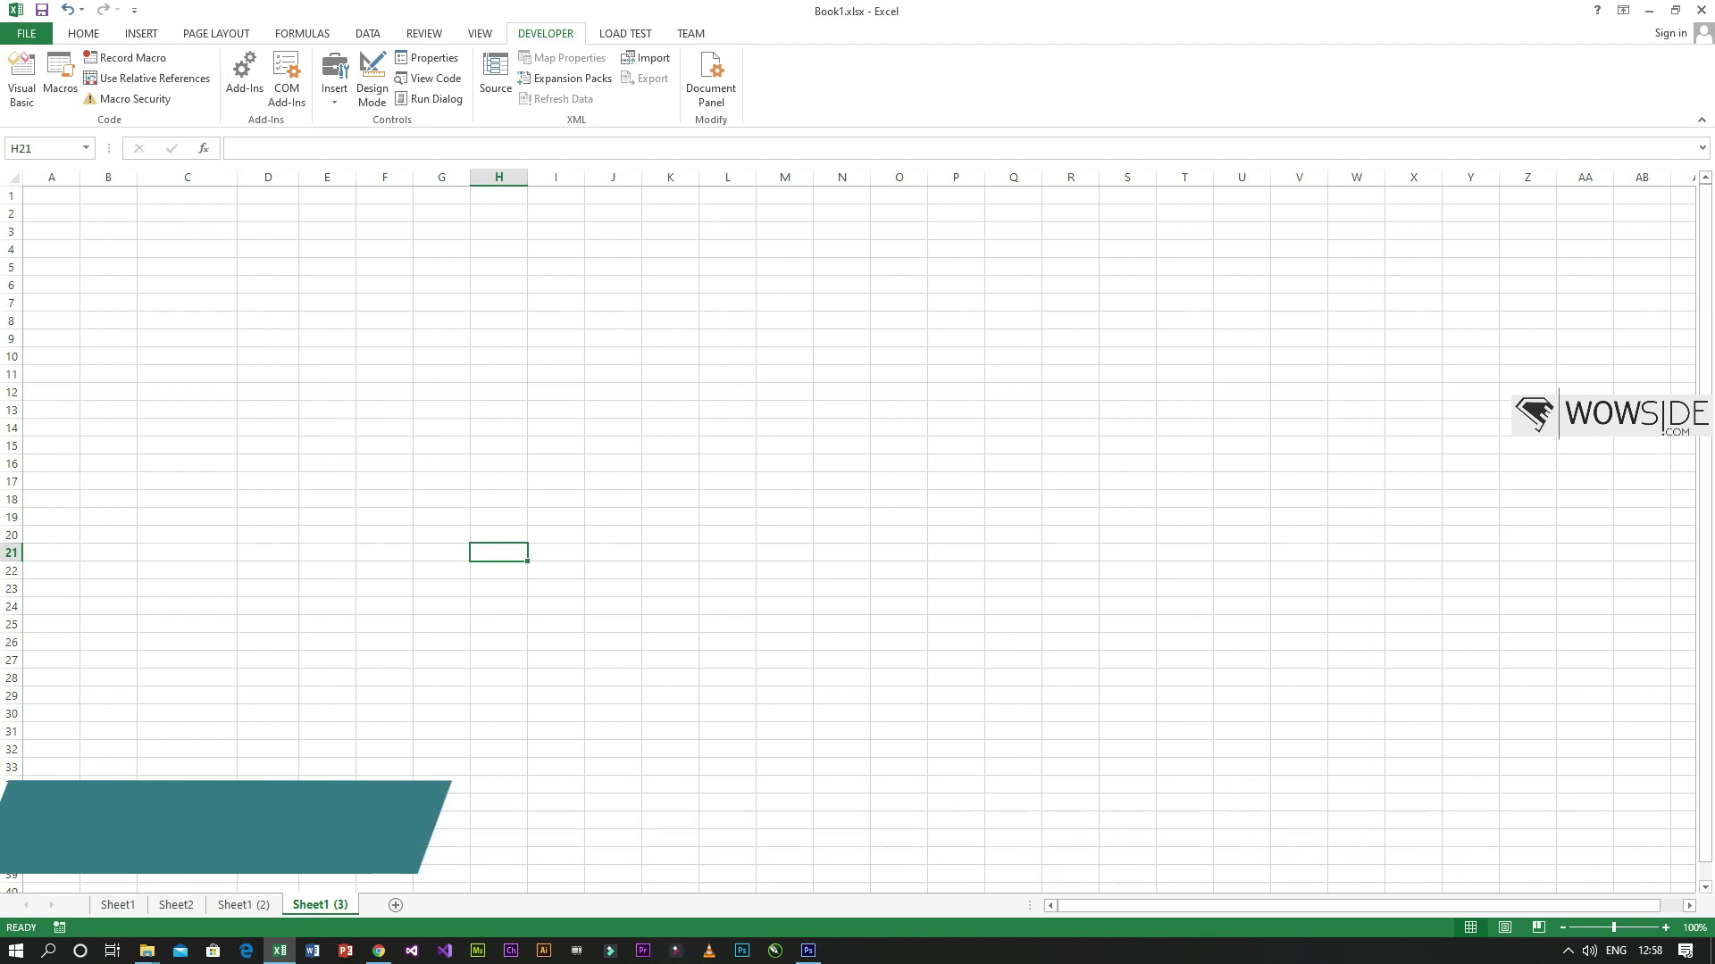
pyautogui.click(125, 57)
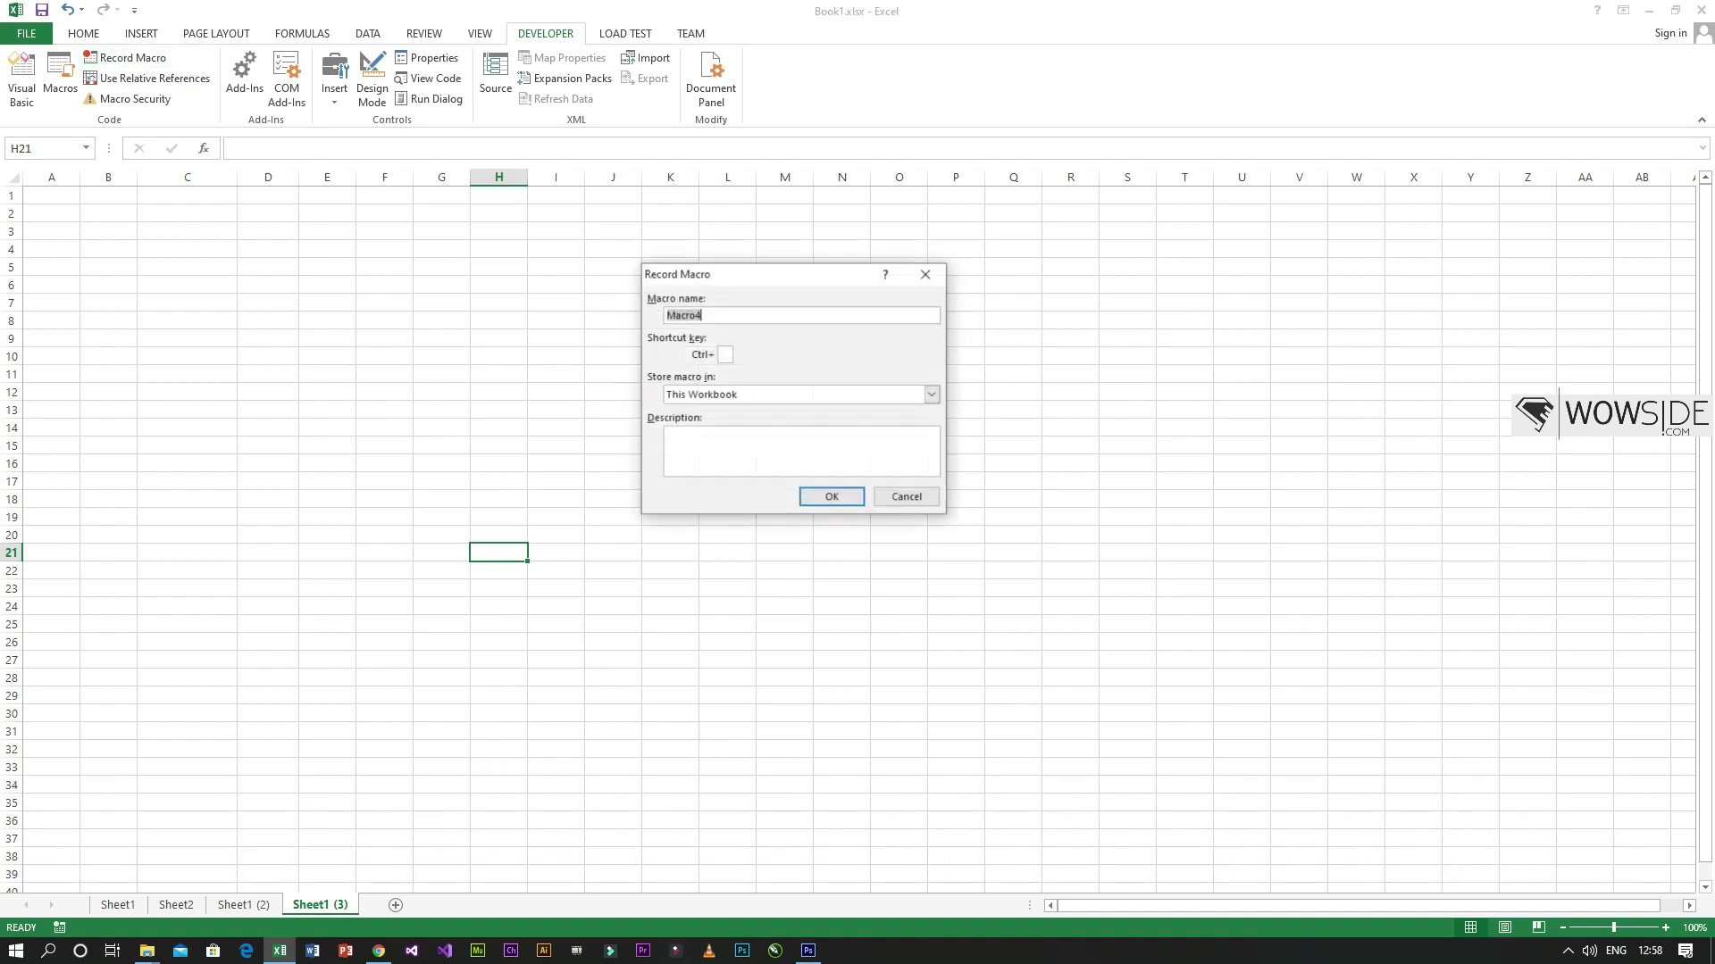
pyautogui.write('Si')
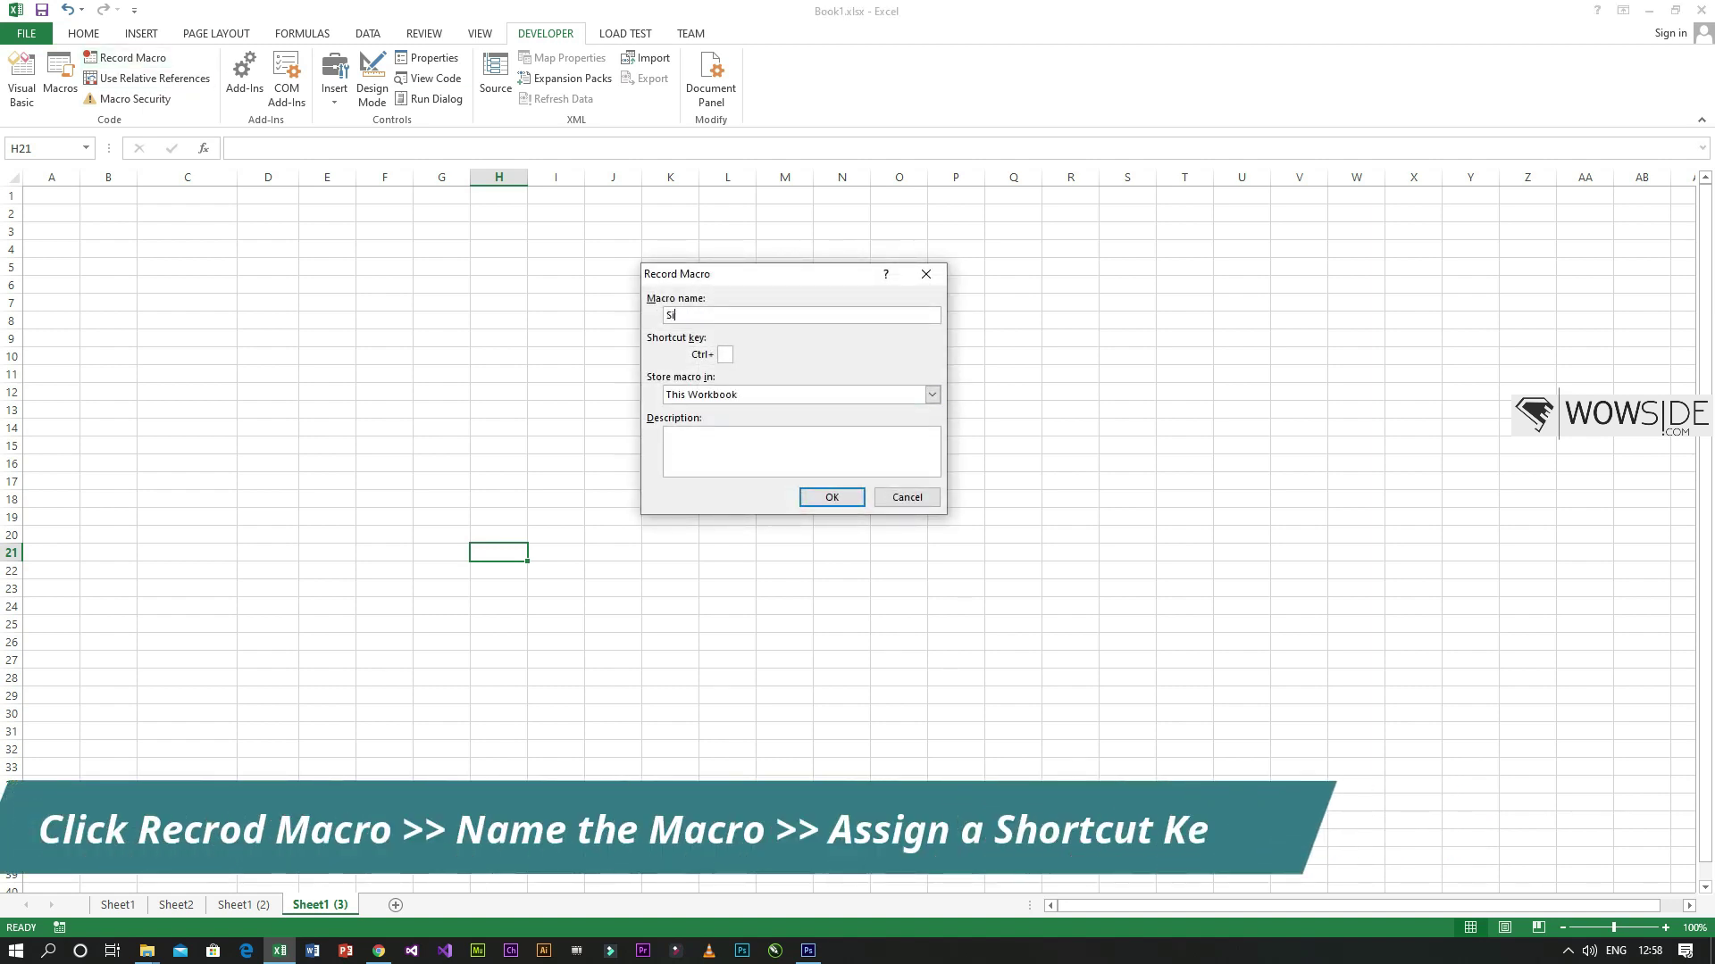
pyautogui.write('gnature')
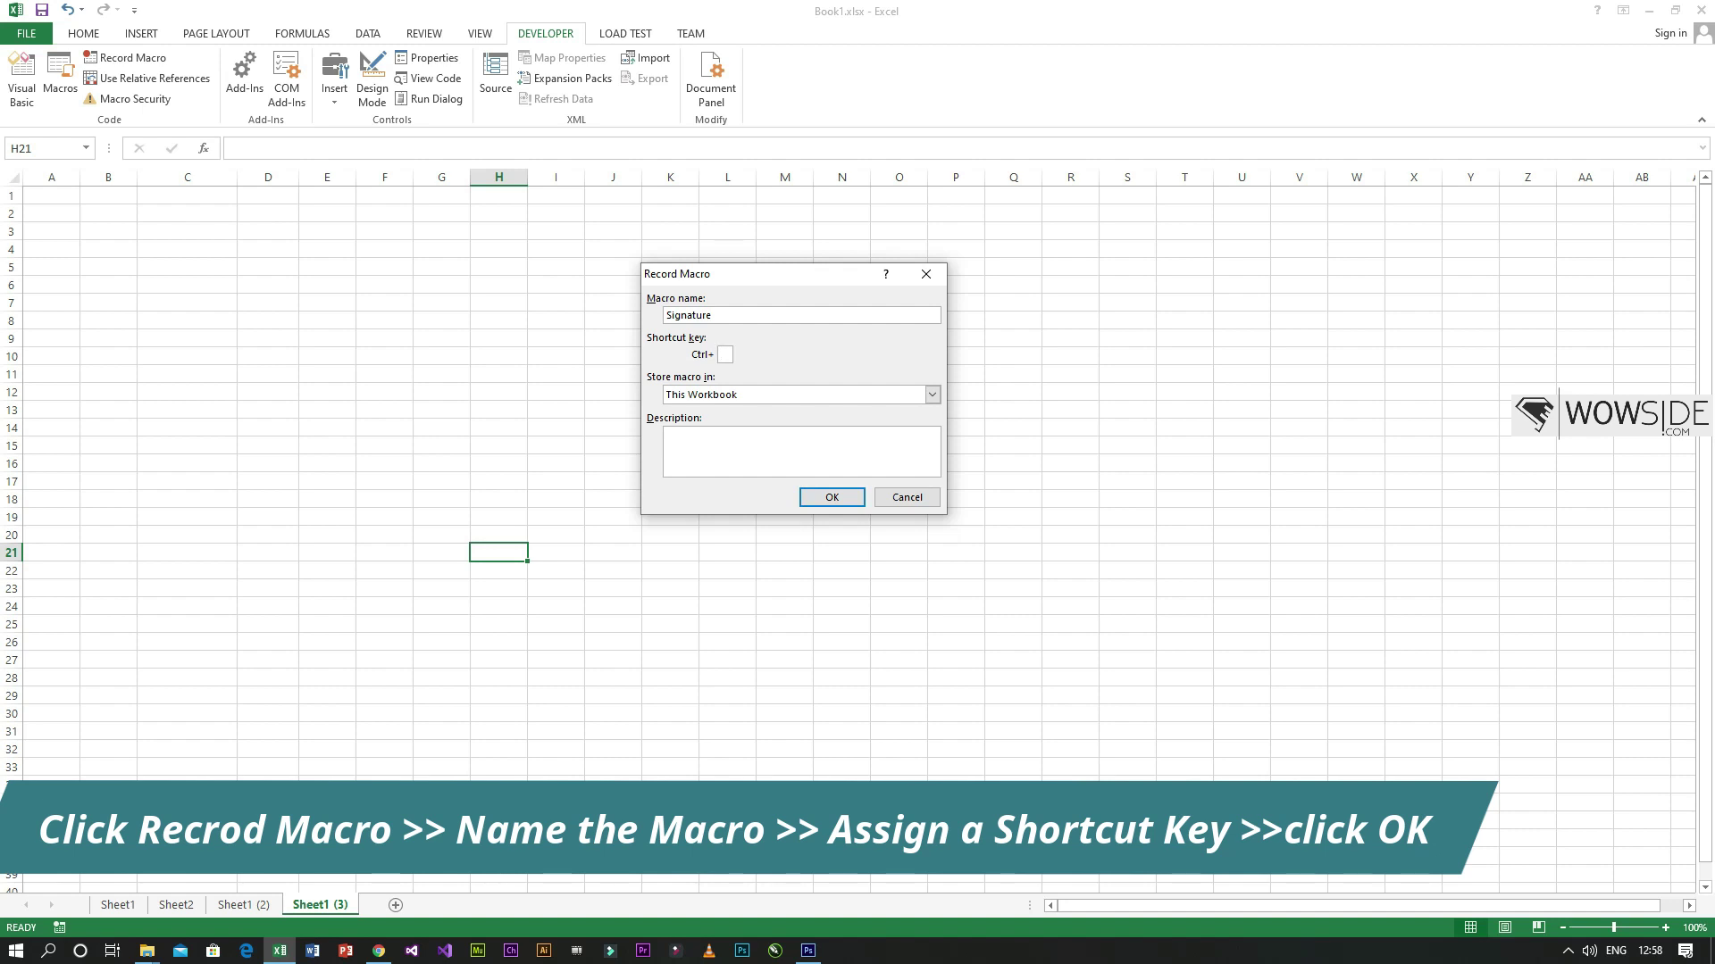
pyautogui.write('q')
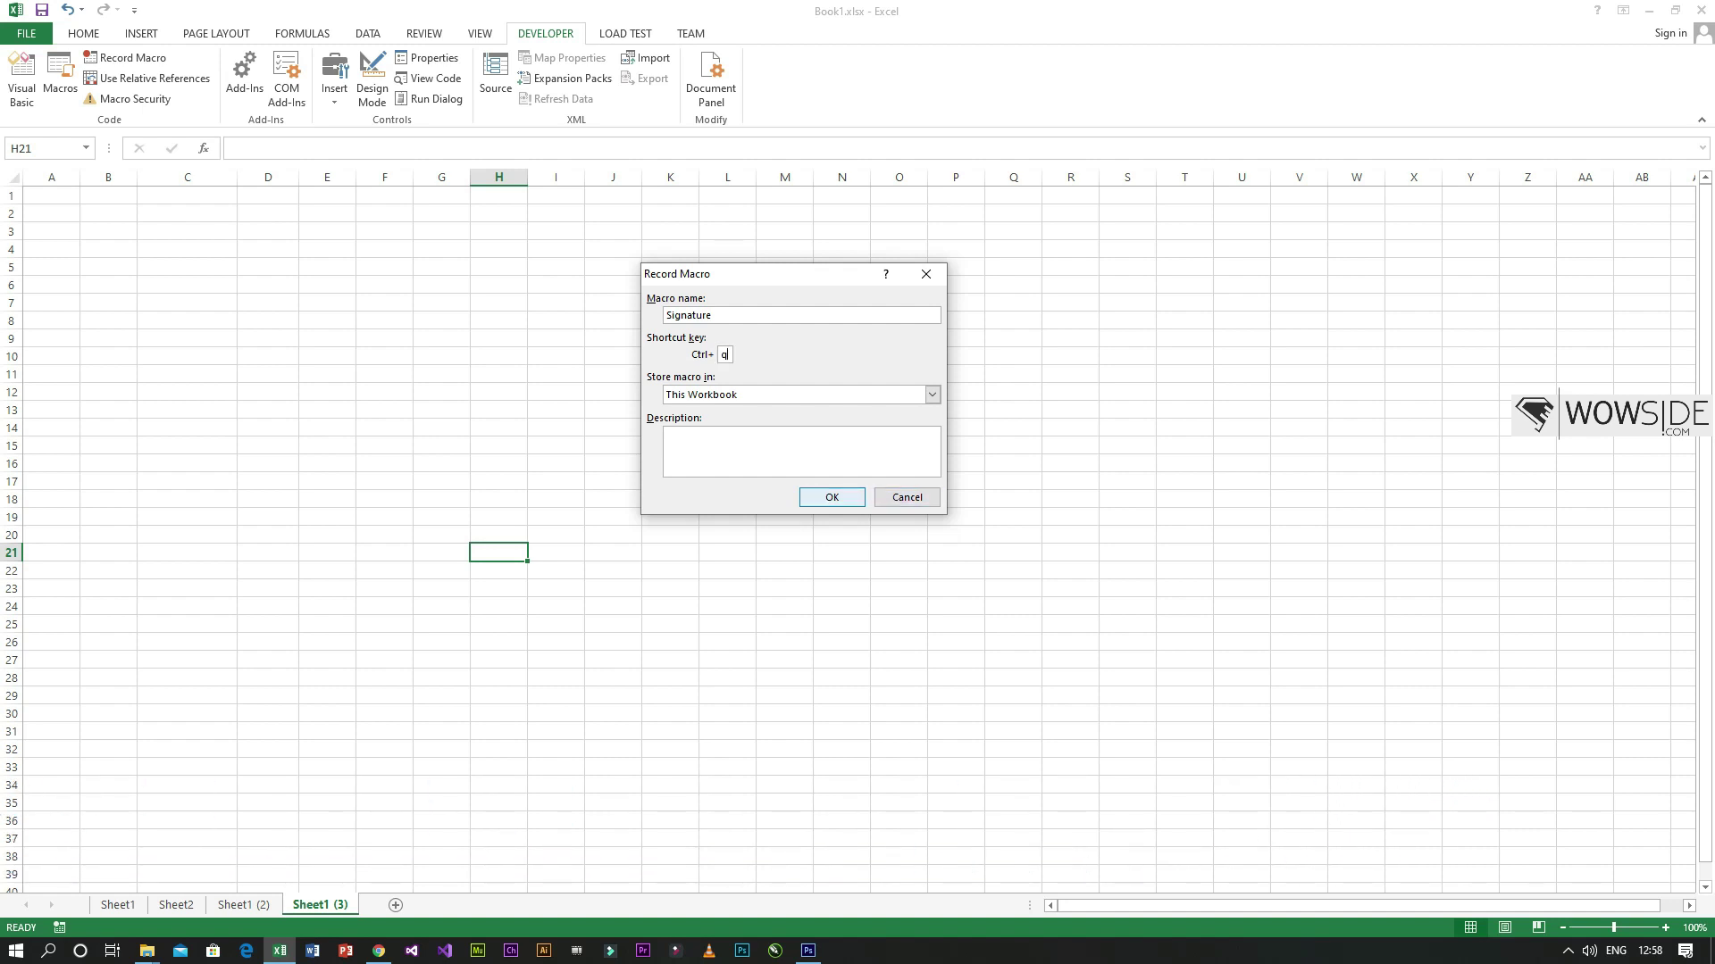
pyautogui.press('Return')
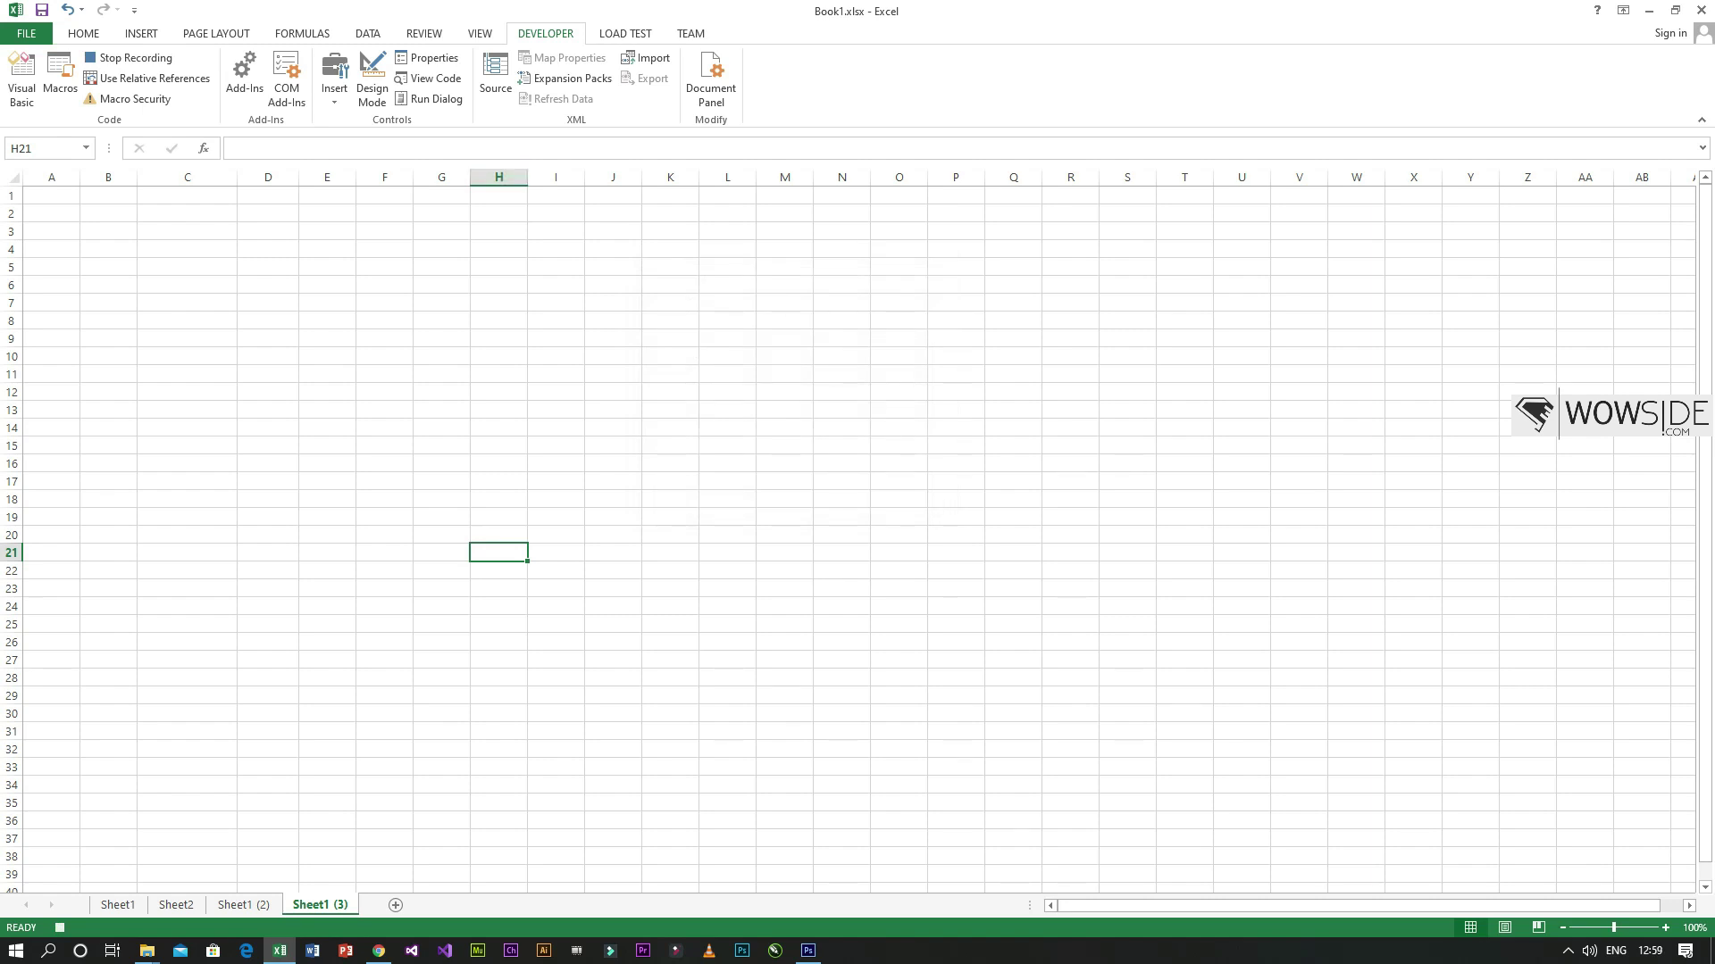
# - Enter the signature in cells L27 to L29: Regards, the signer's name followed by (Graphic Designer), and WOWSIDE.com
pyautogui.click(727, 660)
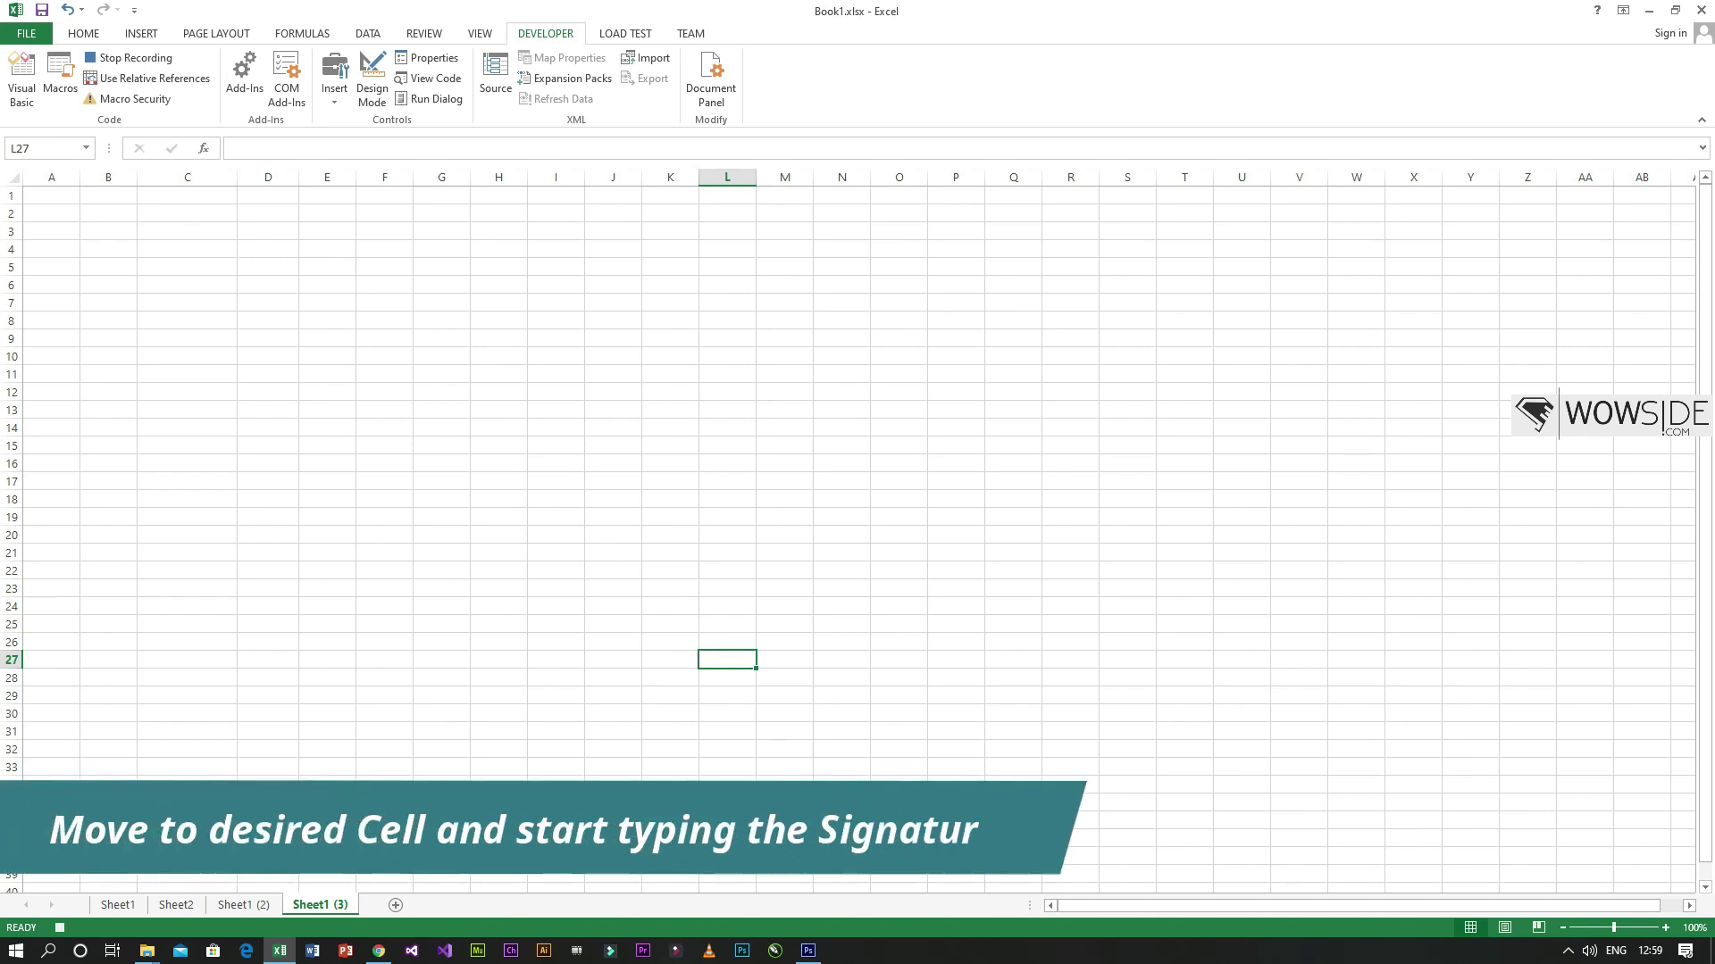
pyautogui.write('Regards')
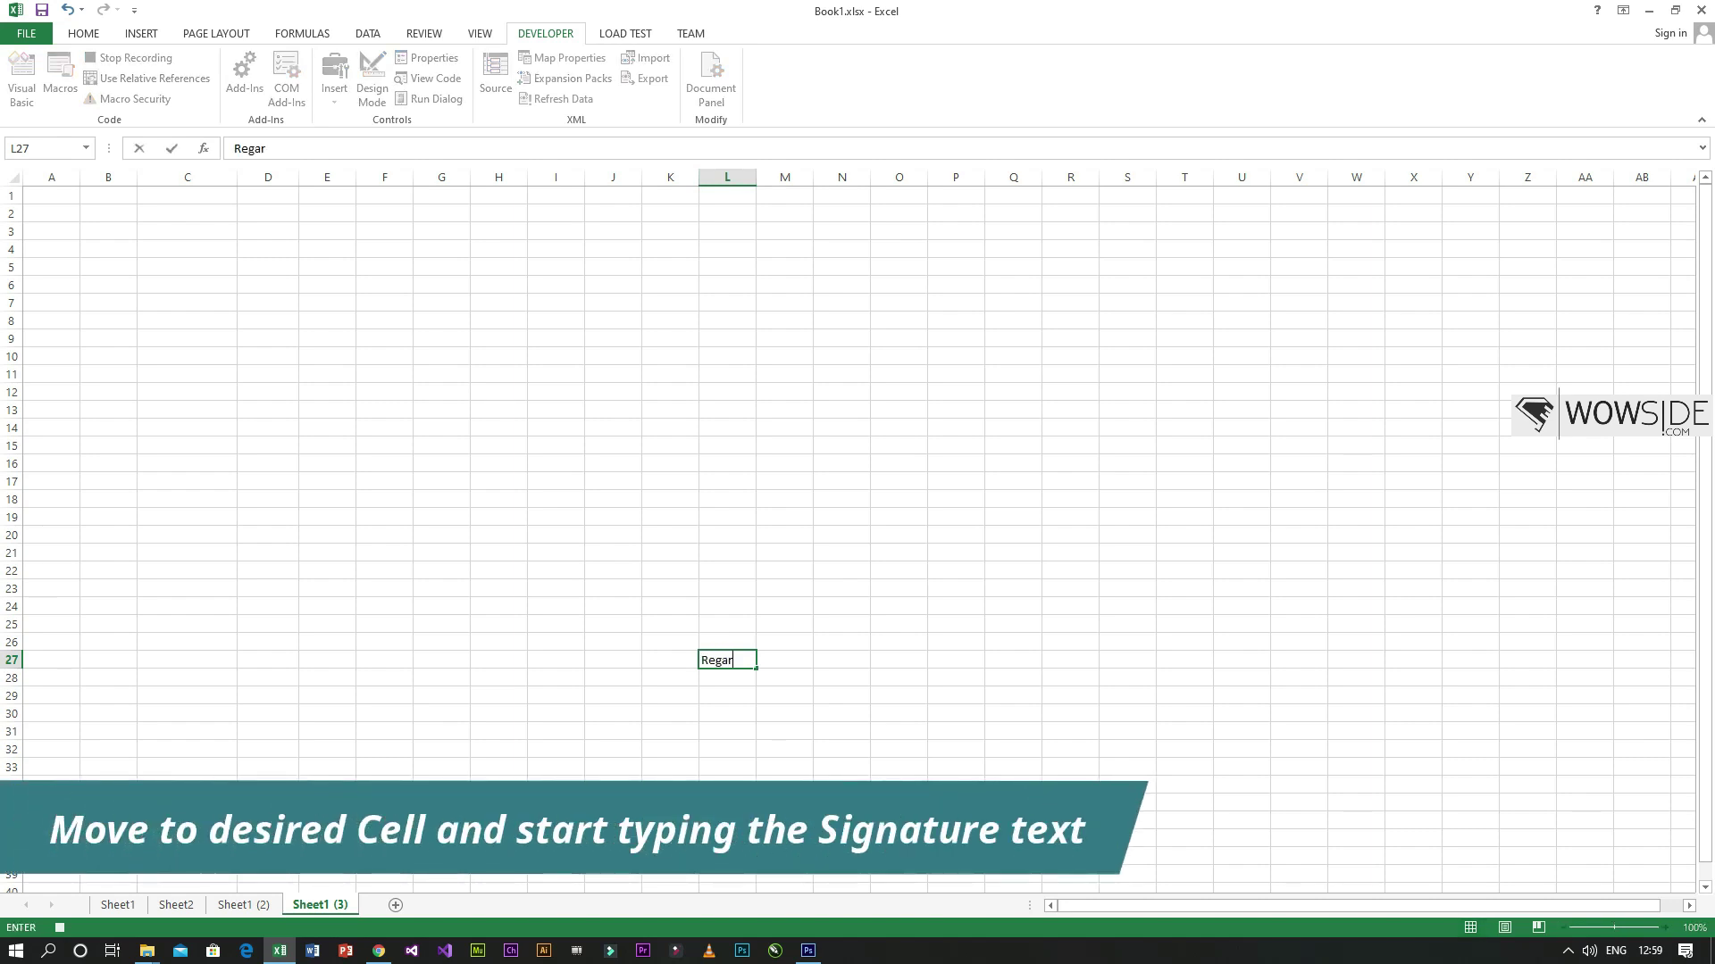
pyautogui.write('Ma')
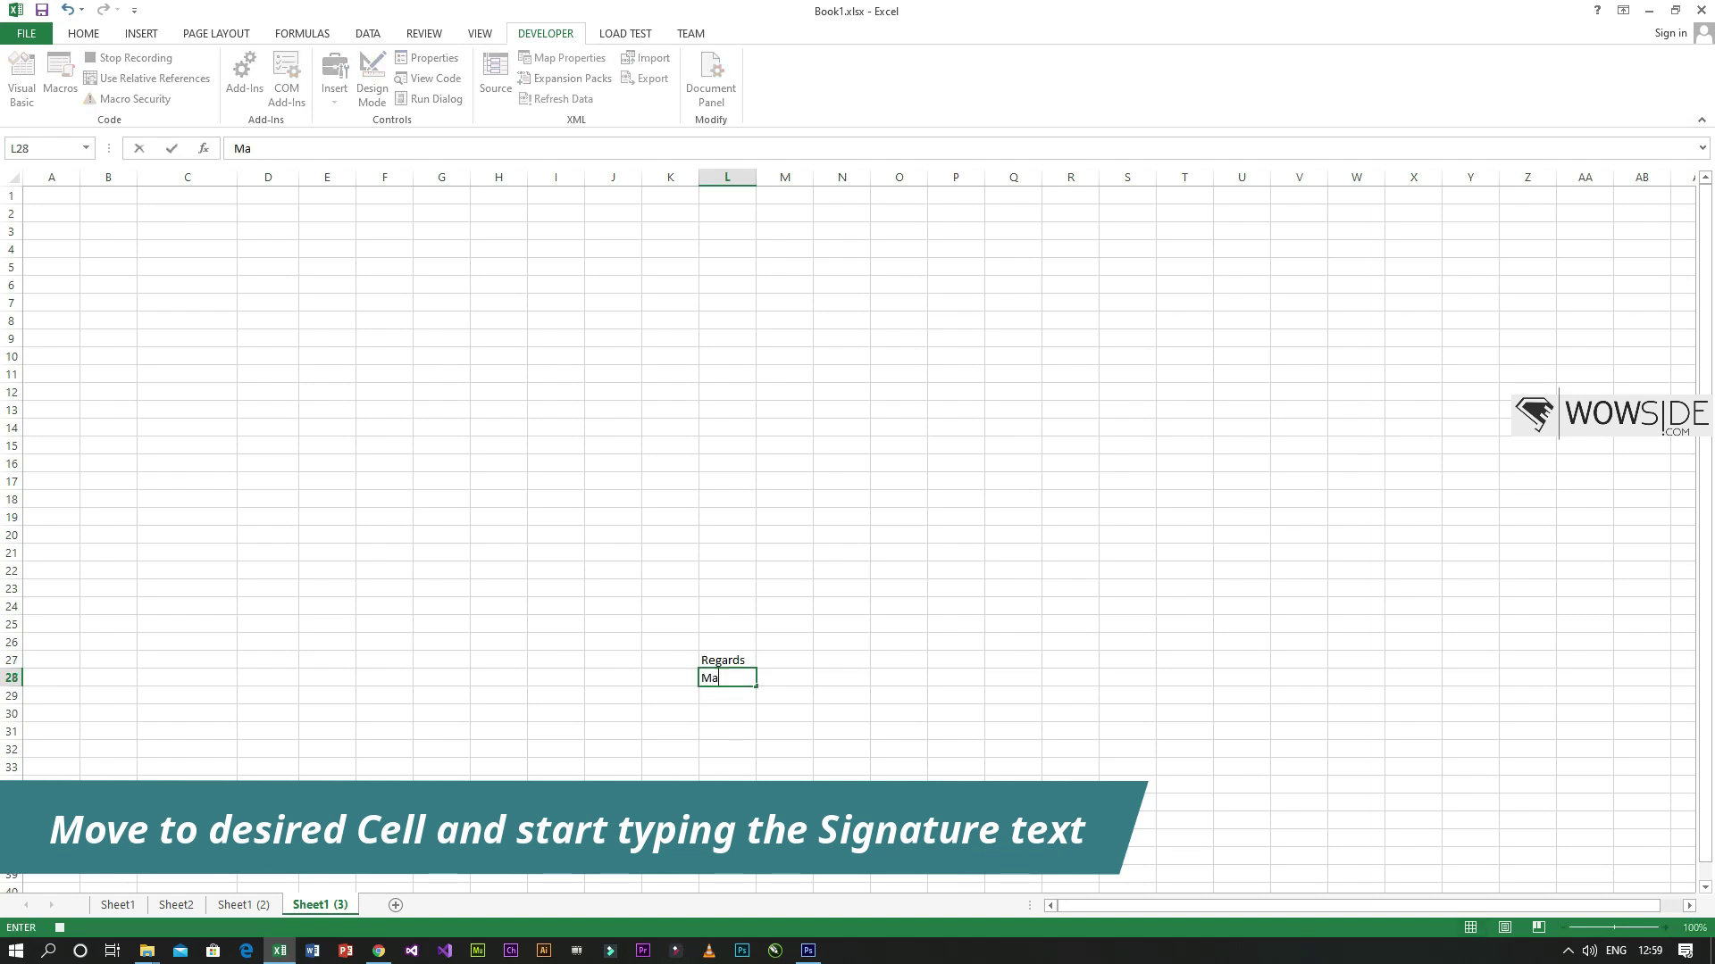
pyautogui.write('ck (Graphic Designer)')
pyautogui.press('Return')
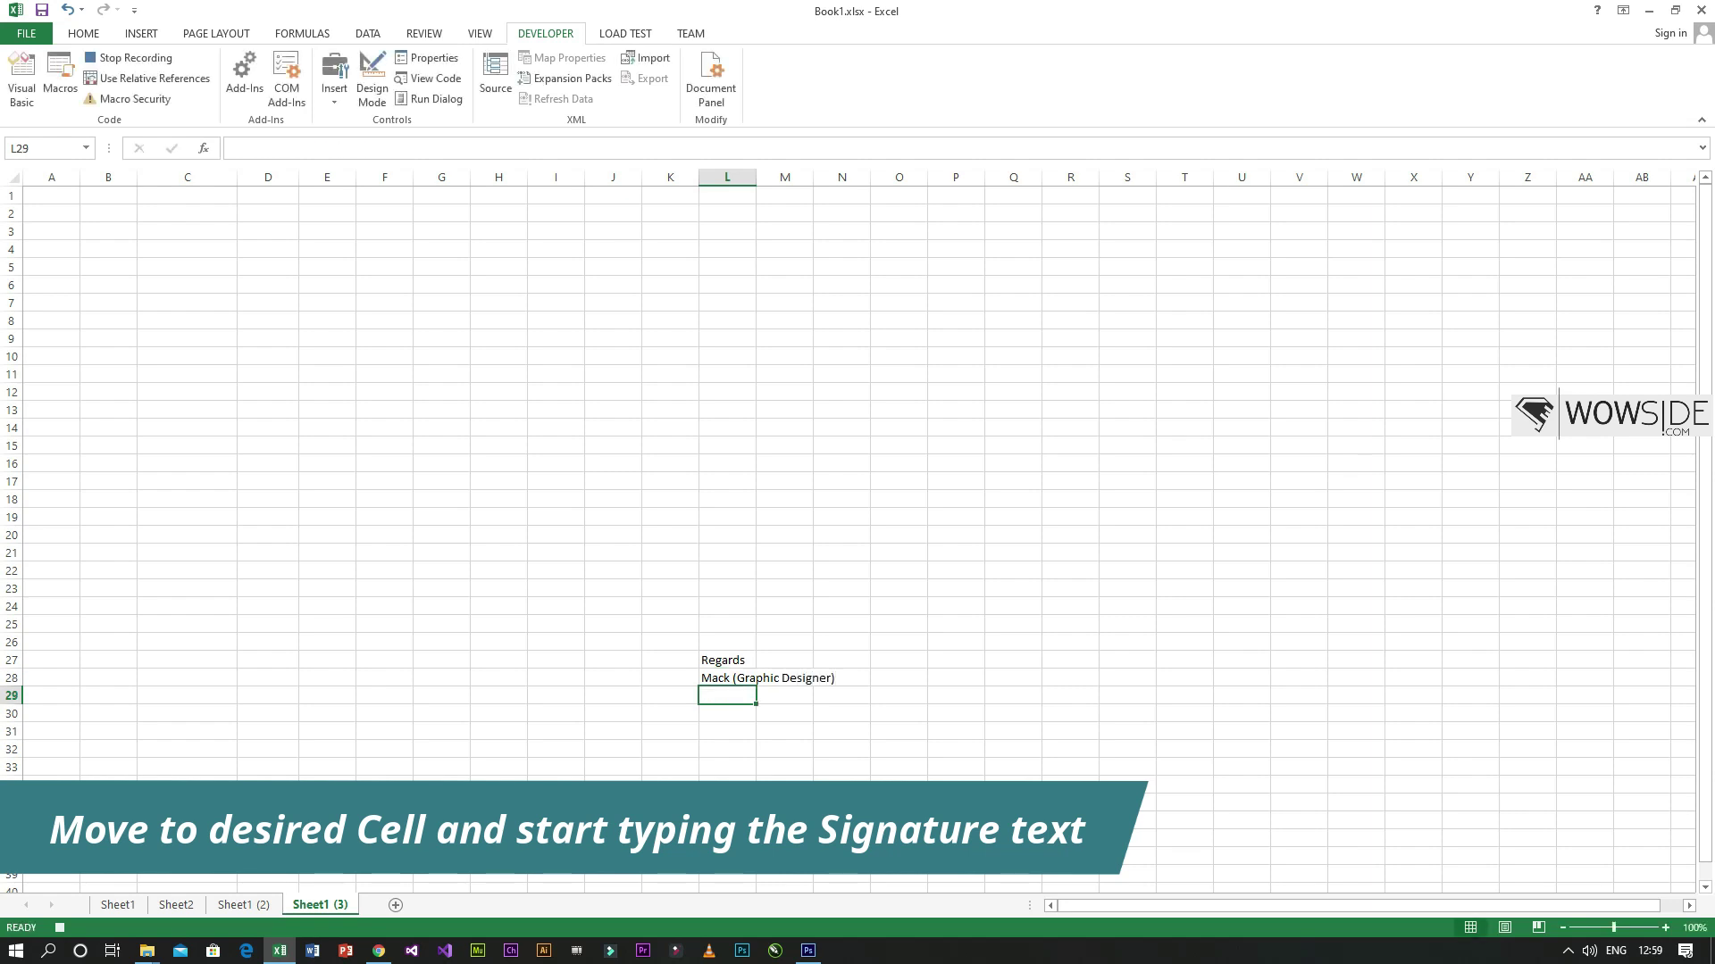
pyautogui.write('WOWS')
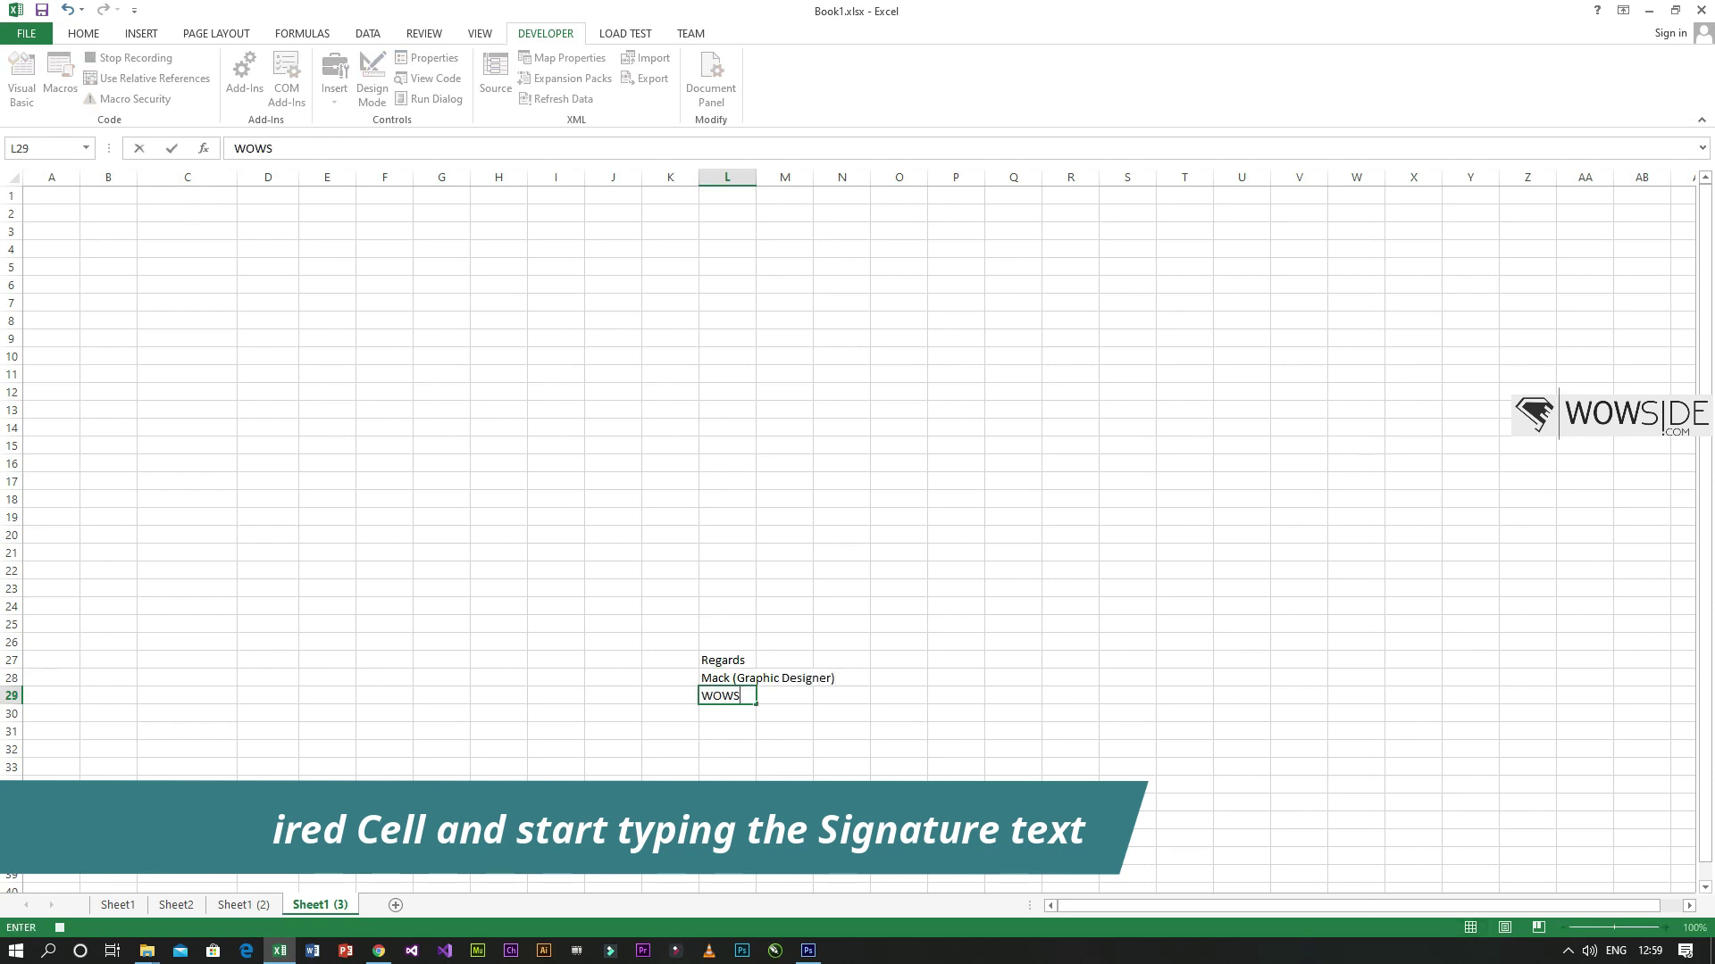
pyautogui.write('IDE.com')
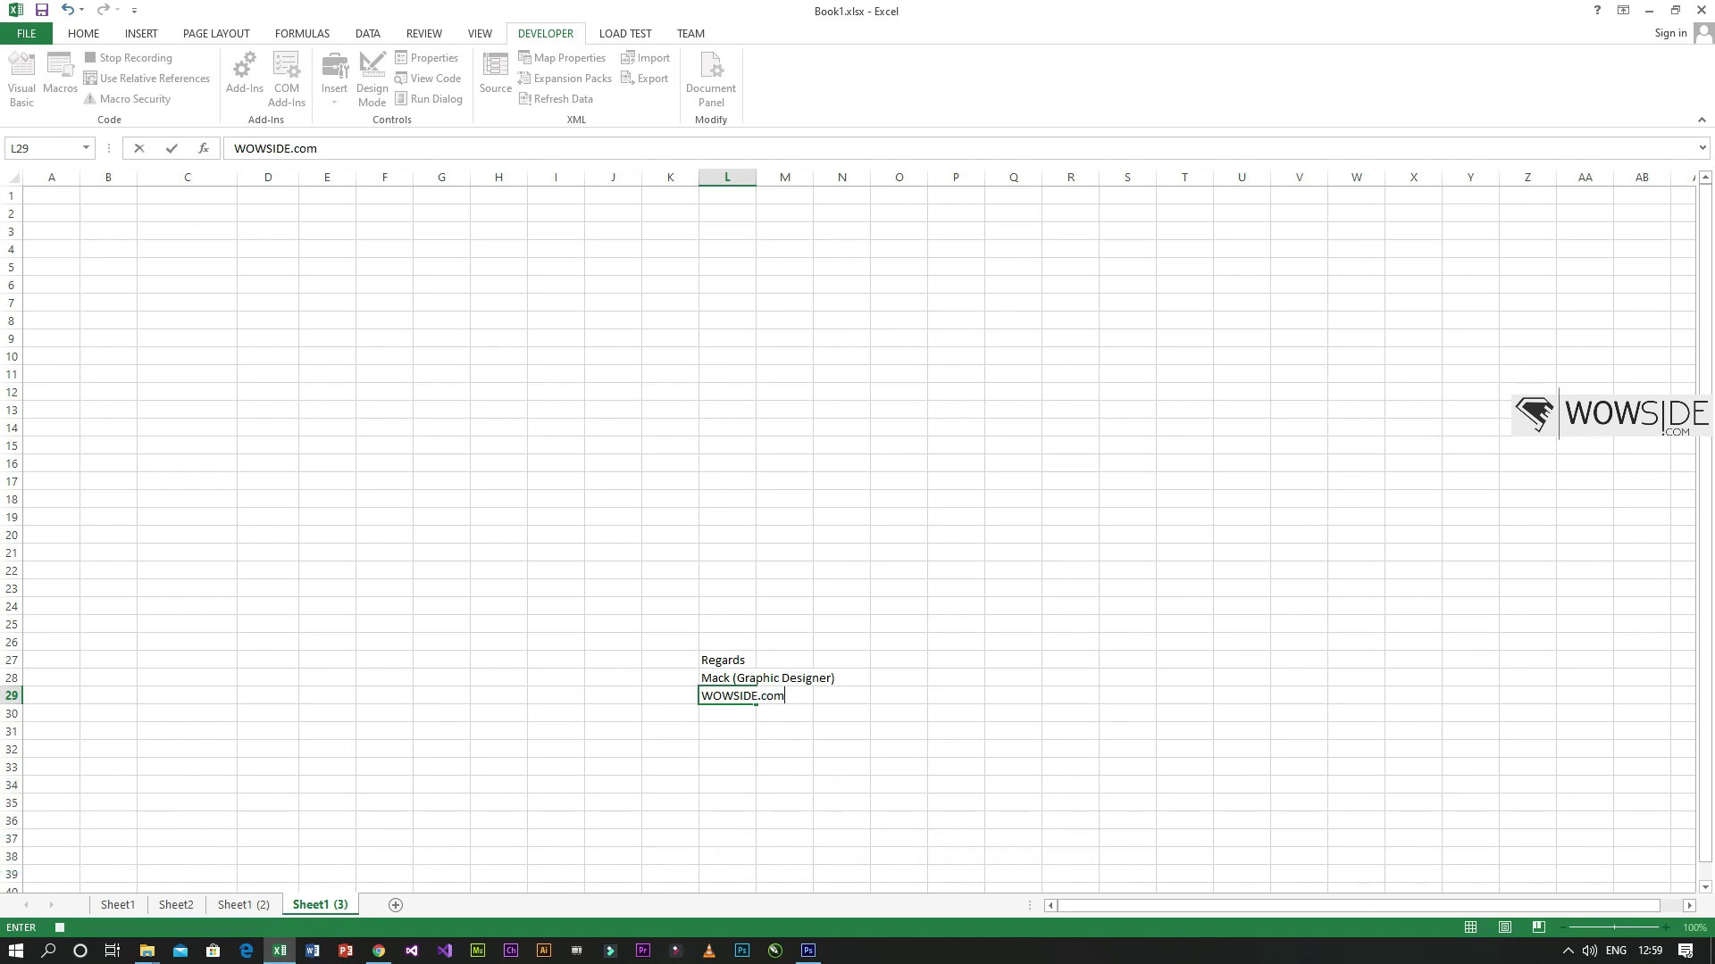
pyautogui.press('Return')
# - Make the name line of the signature in cell L28 bold and set its font size to 16
pyautogui.press('Up')
pyautogui.press('Up')
pyautogui.hotkey('ctrl', 'n')
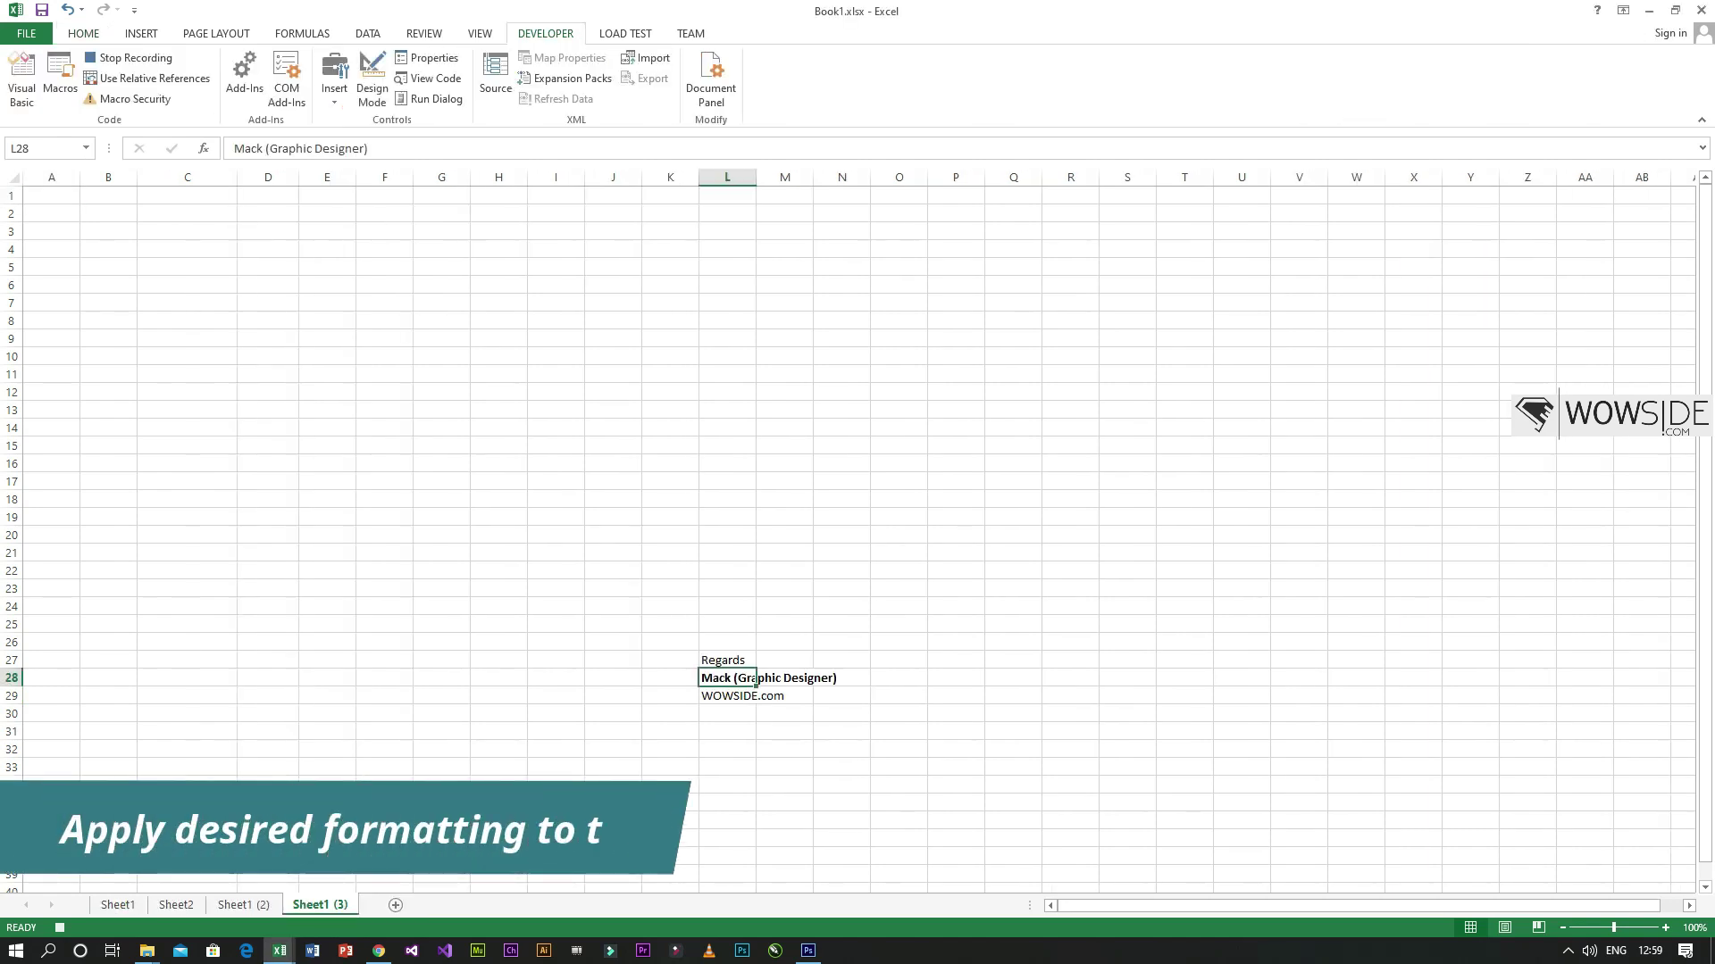
pyautogui.click(754, 695)
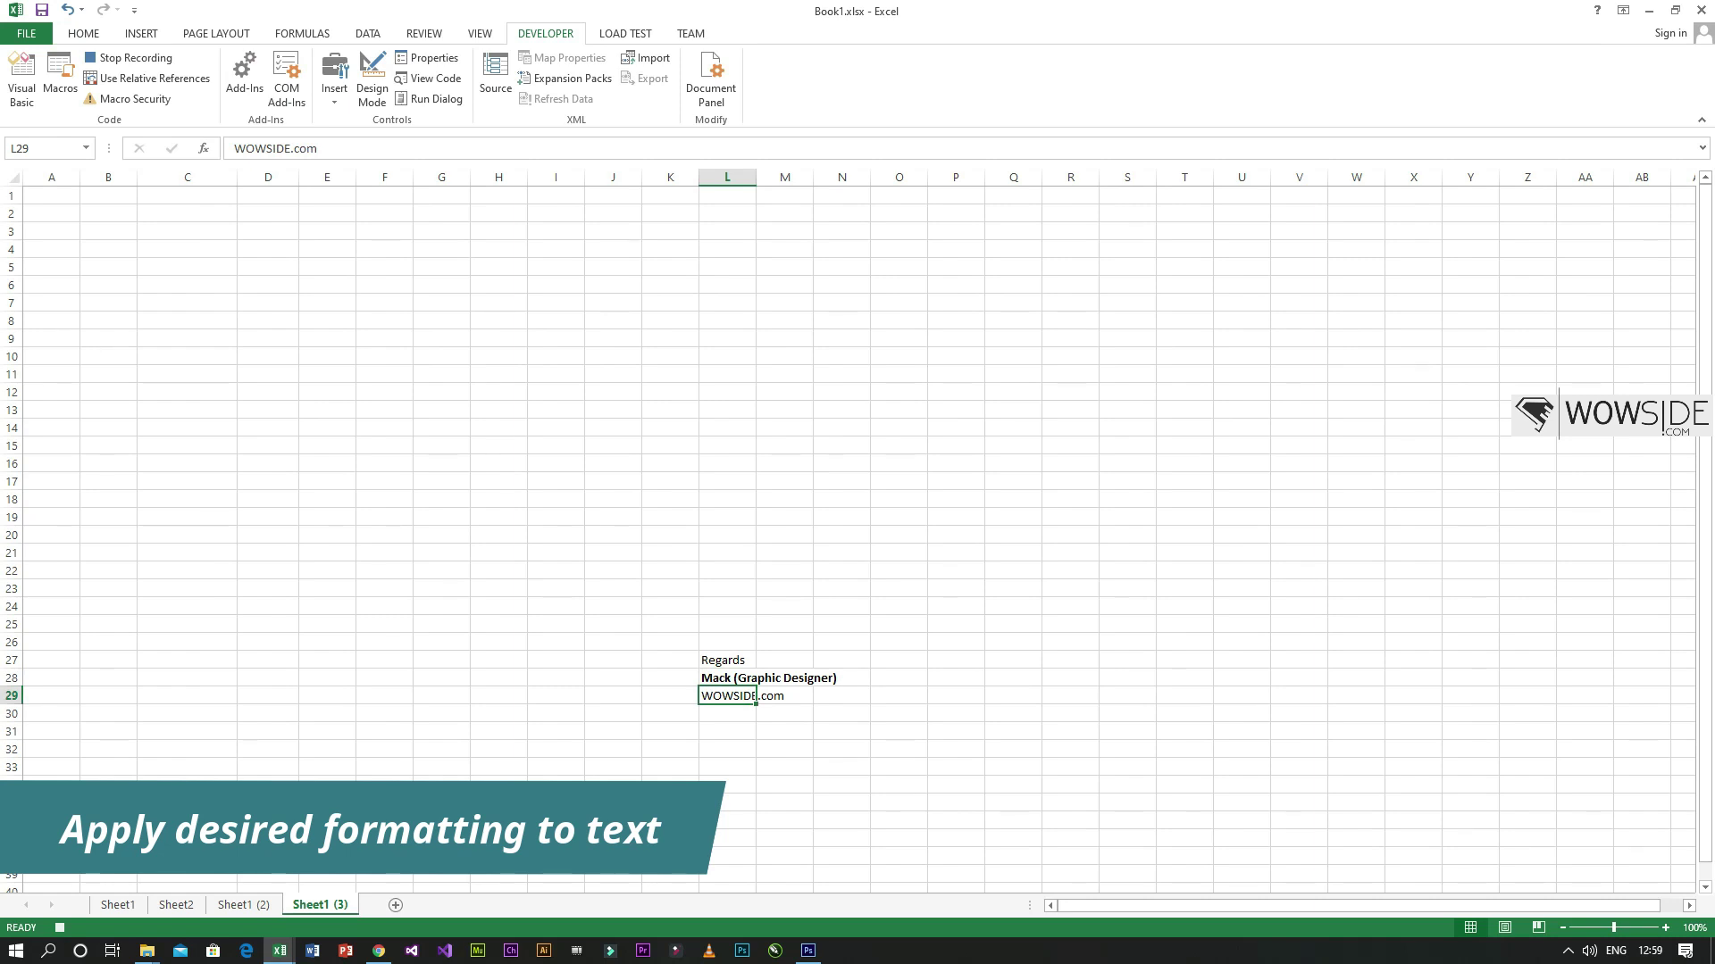
pyautogui.click(755, 677)
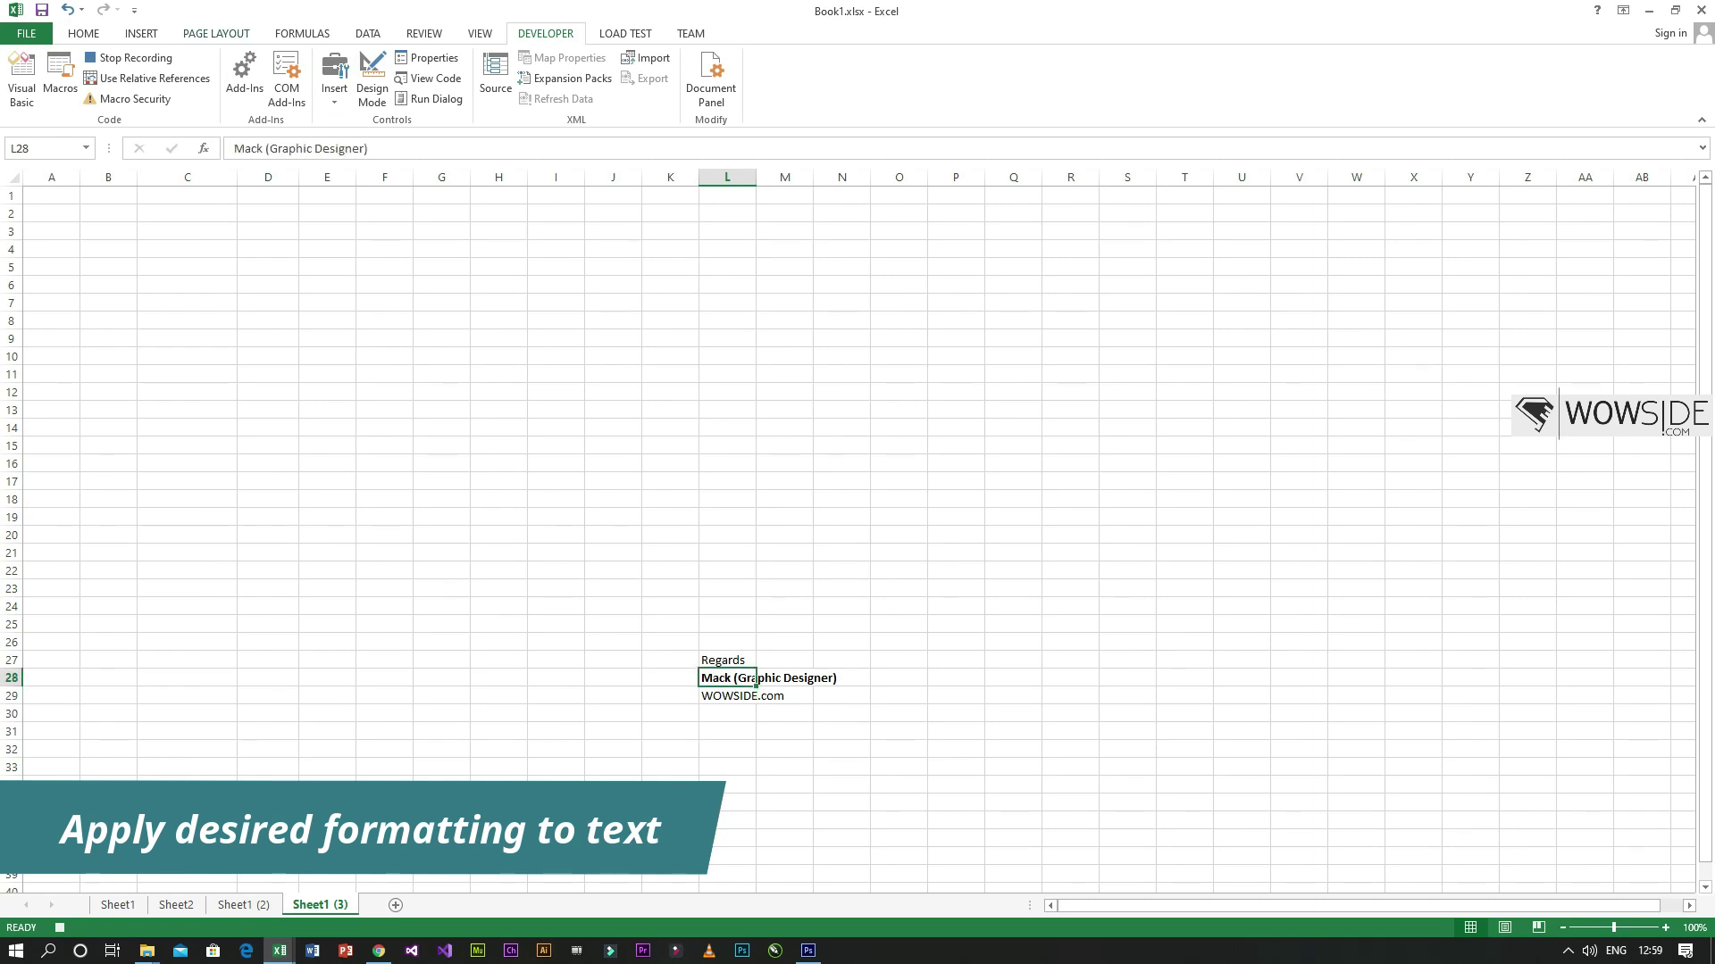
pyautogui.click(83, 34)
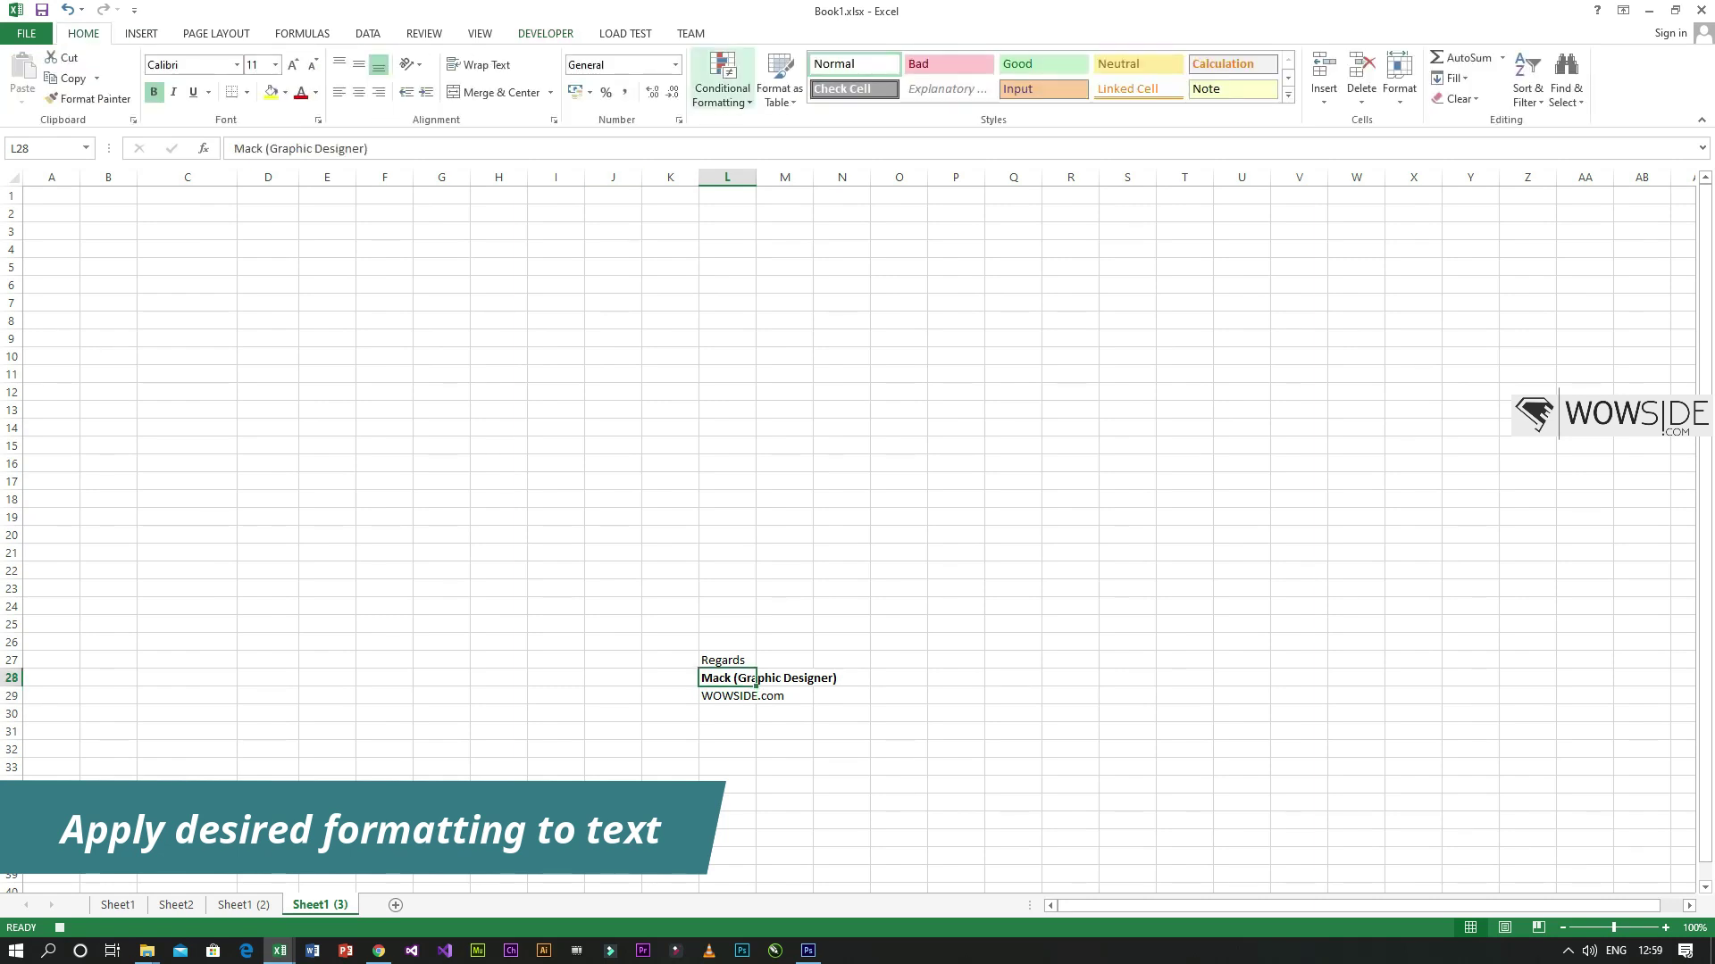
pyautogui.click(292, 64)
pyautogui.click(292, 65)
pyautogui.click(292, 64)
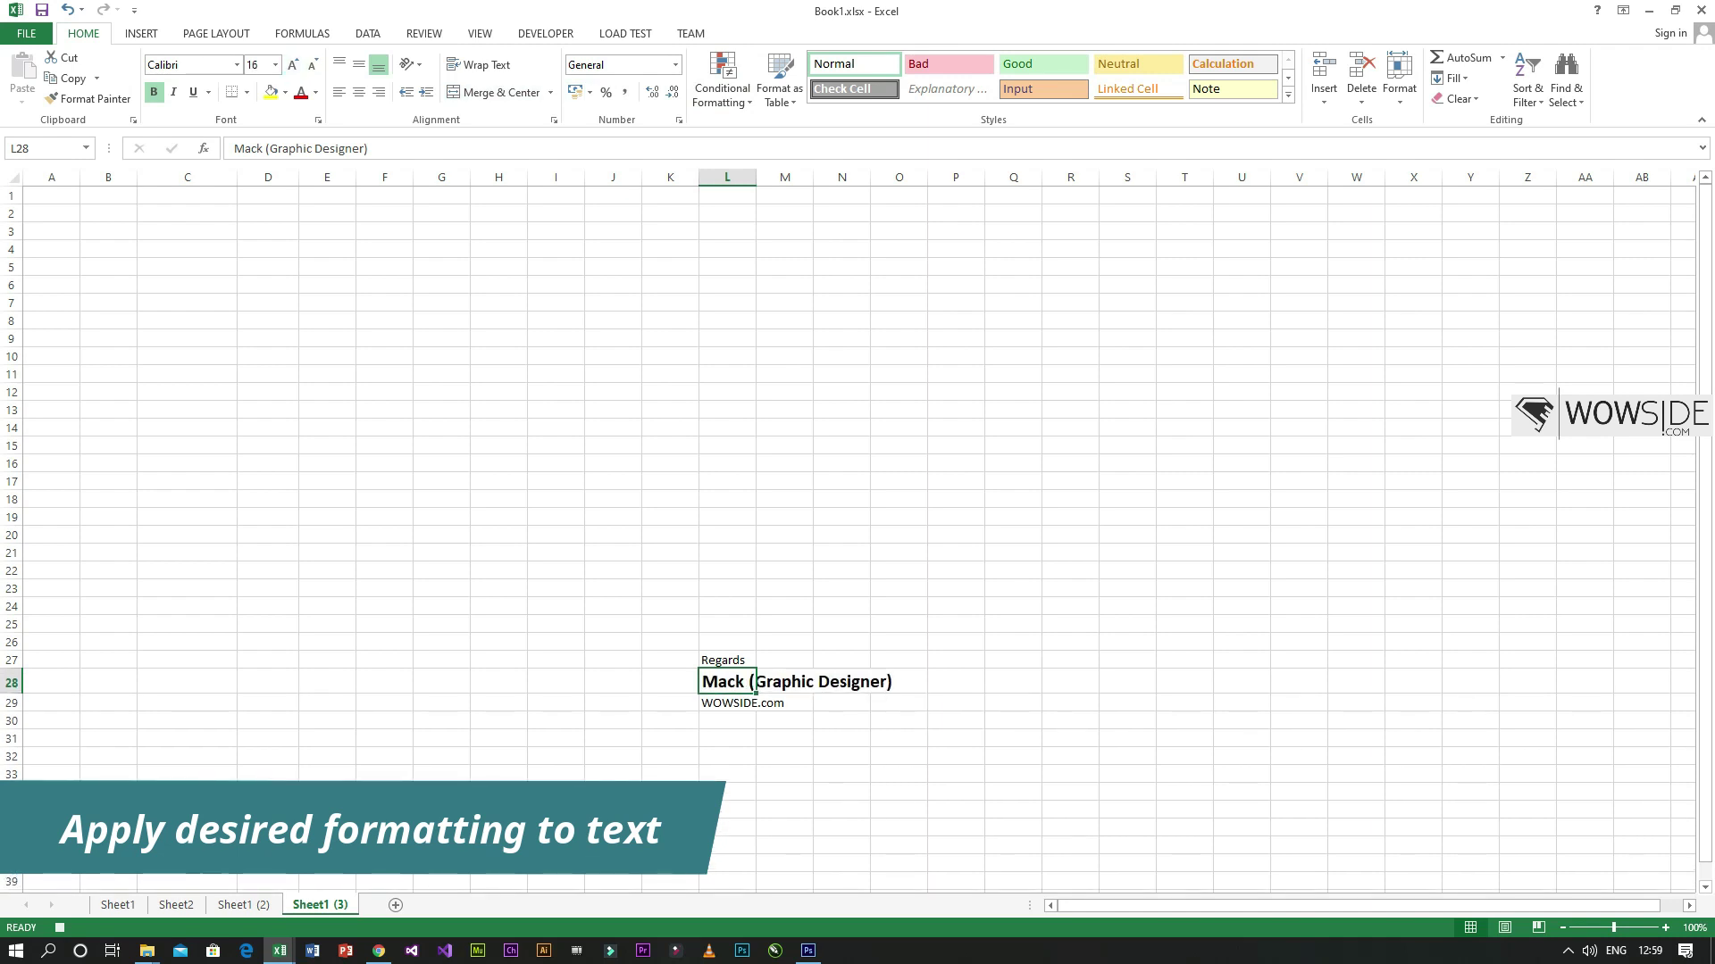
# - Italicize WOWSIDE.com in cell L29 and increase its font size to 14
pyautogui.click(741, 703)
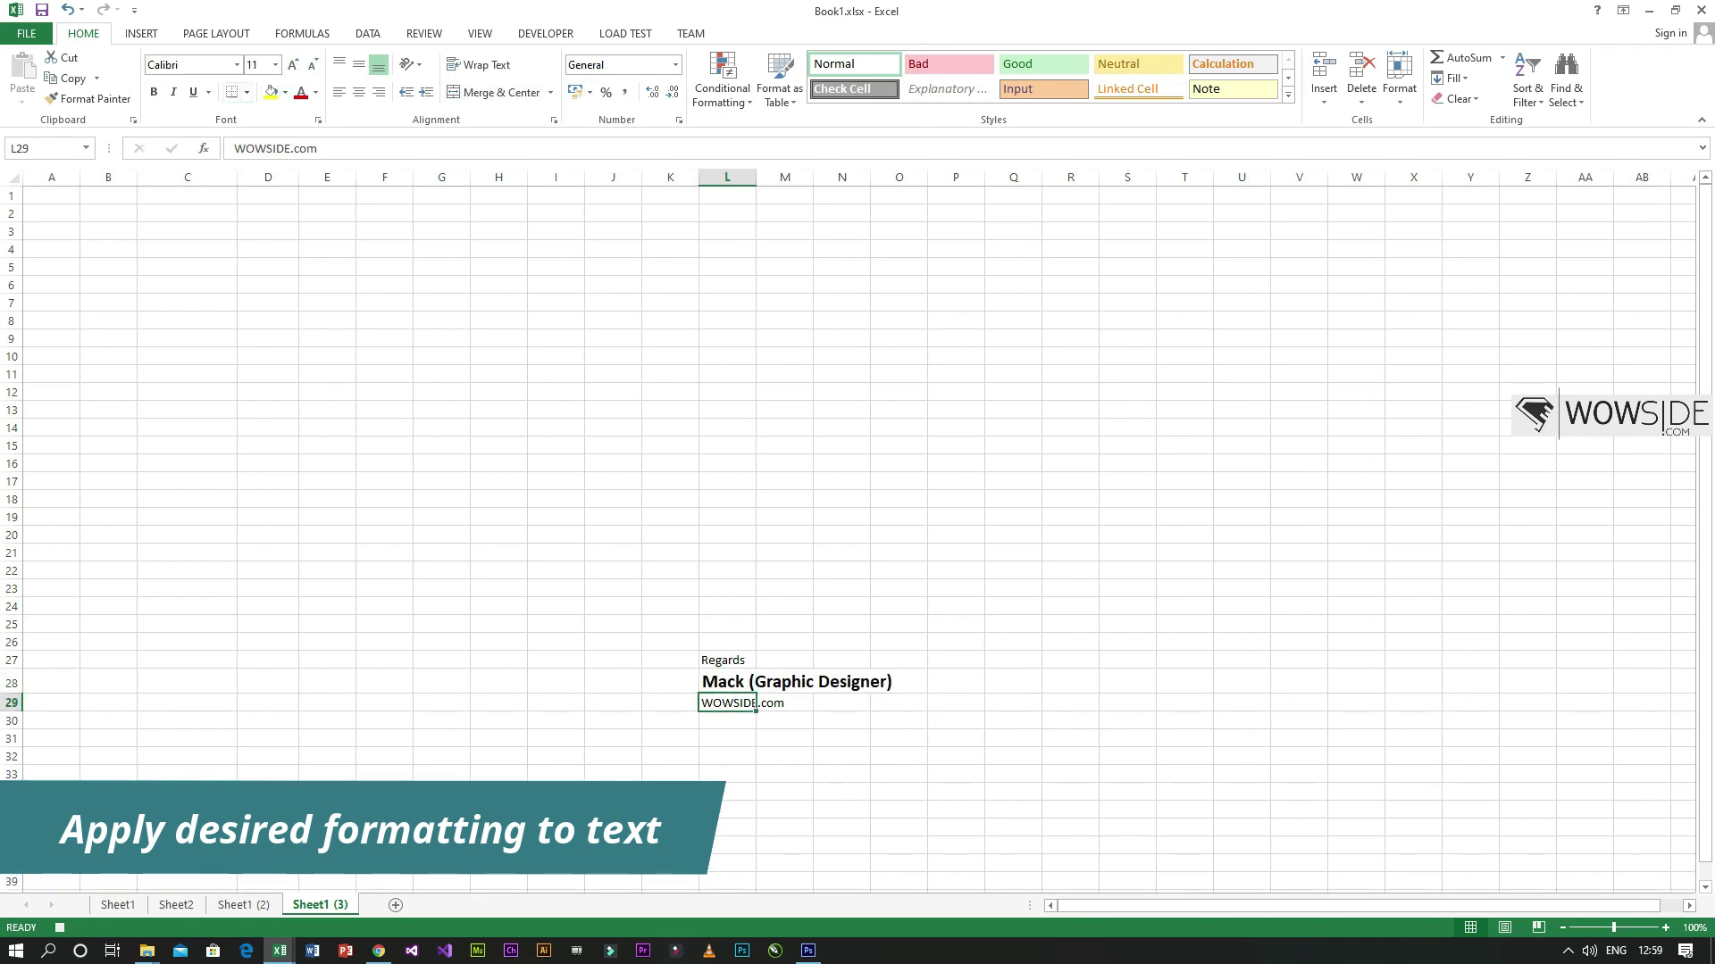
pyautogui.click(173, 92)
pyautogui.click(292, 64)
pyautogui.click(292, 64)
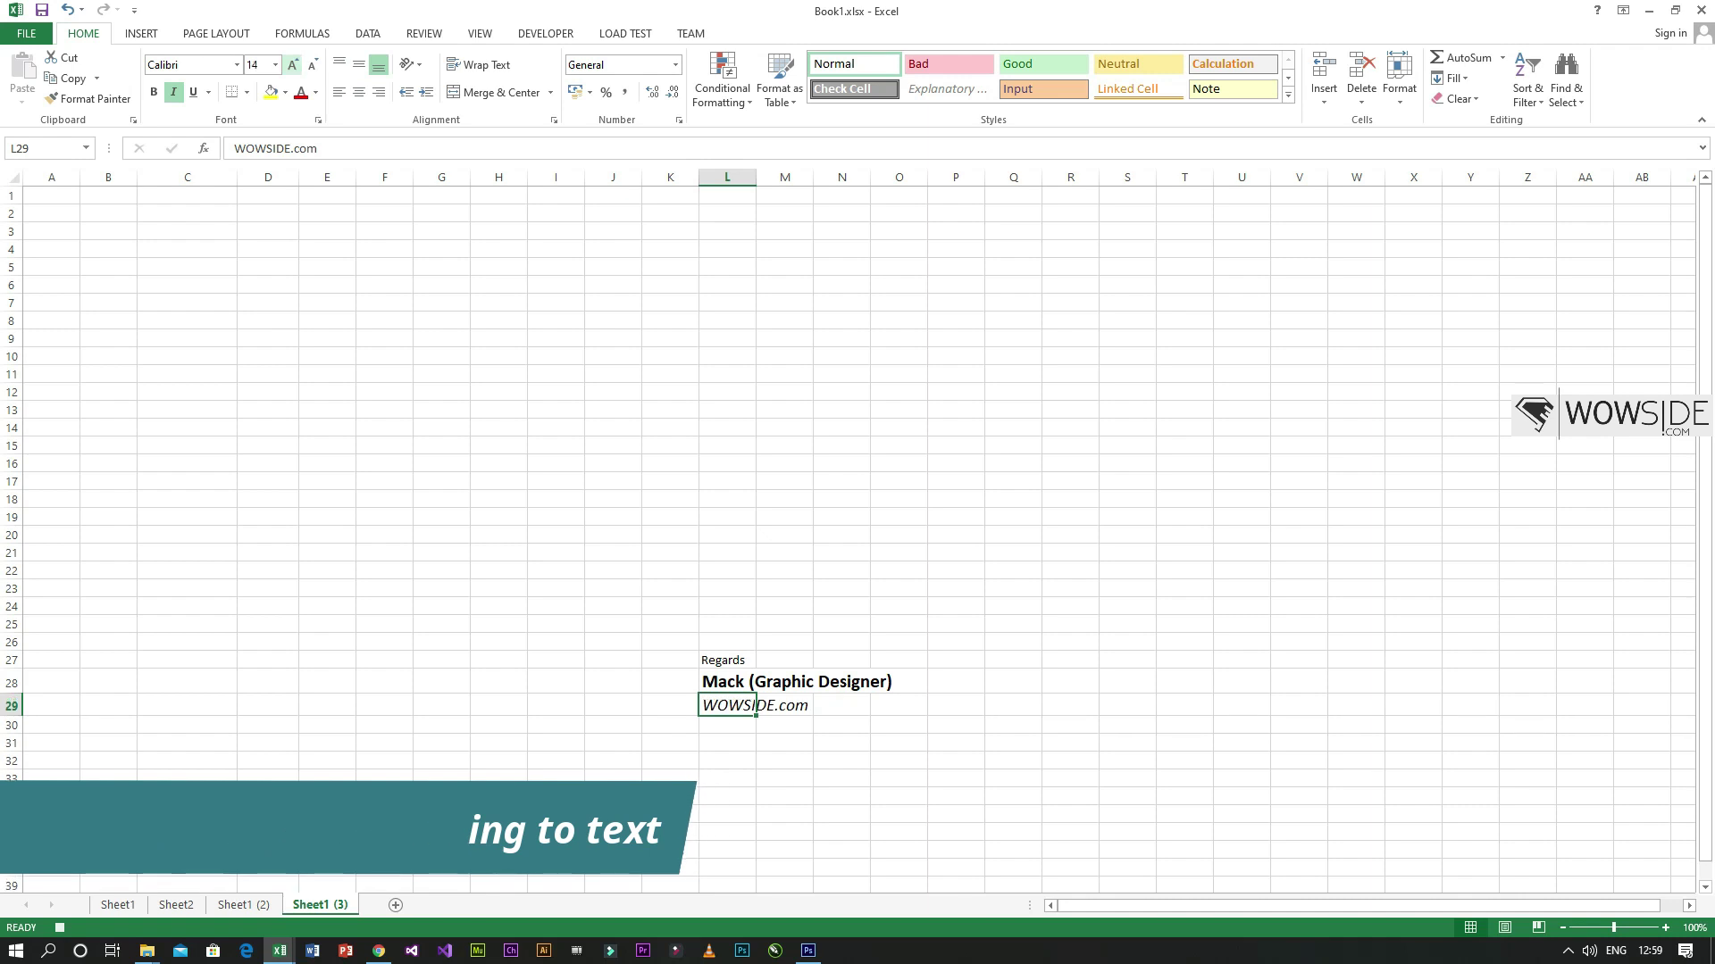
# - Finish with cell L29 selected and stop recording the Signature macro
pyautogui.click(842, 743)
pyautogui.click(734, 705)
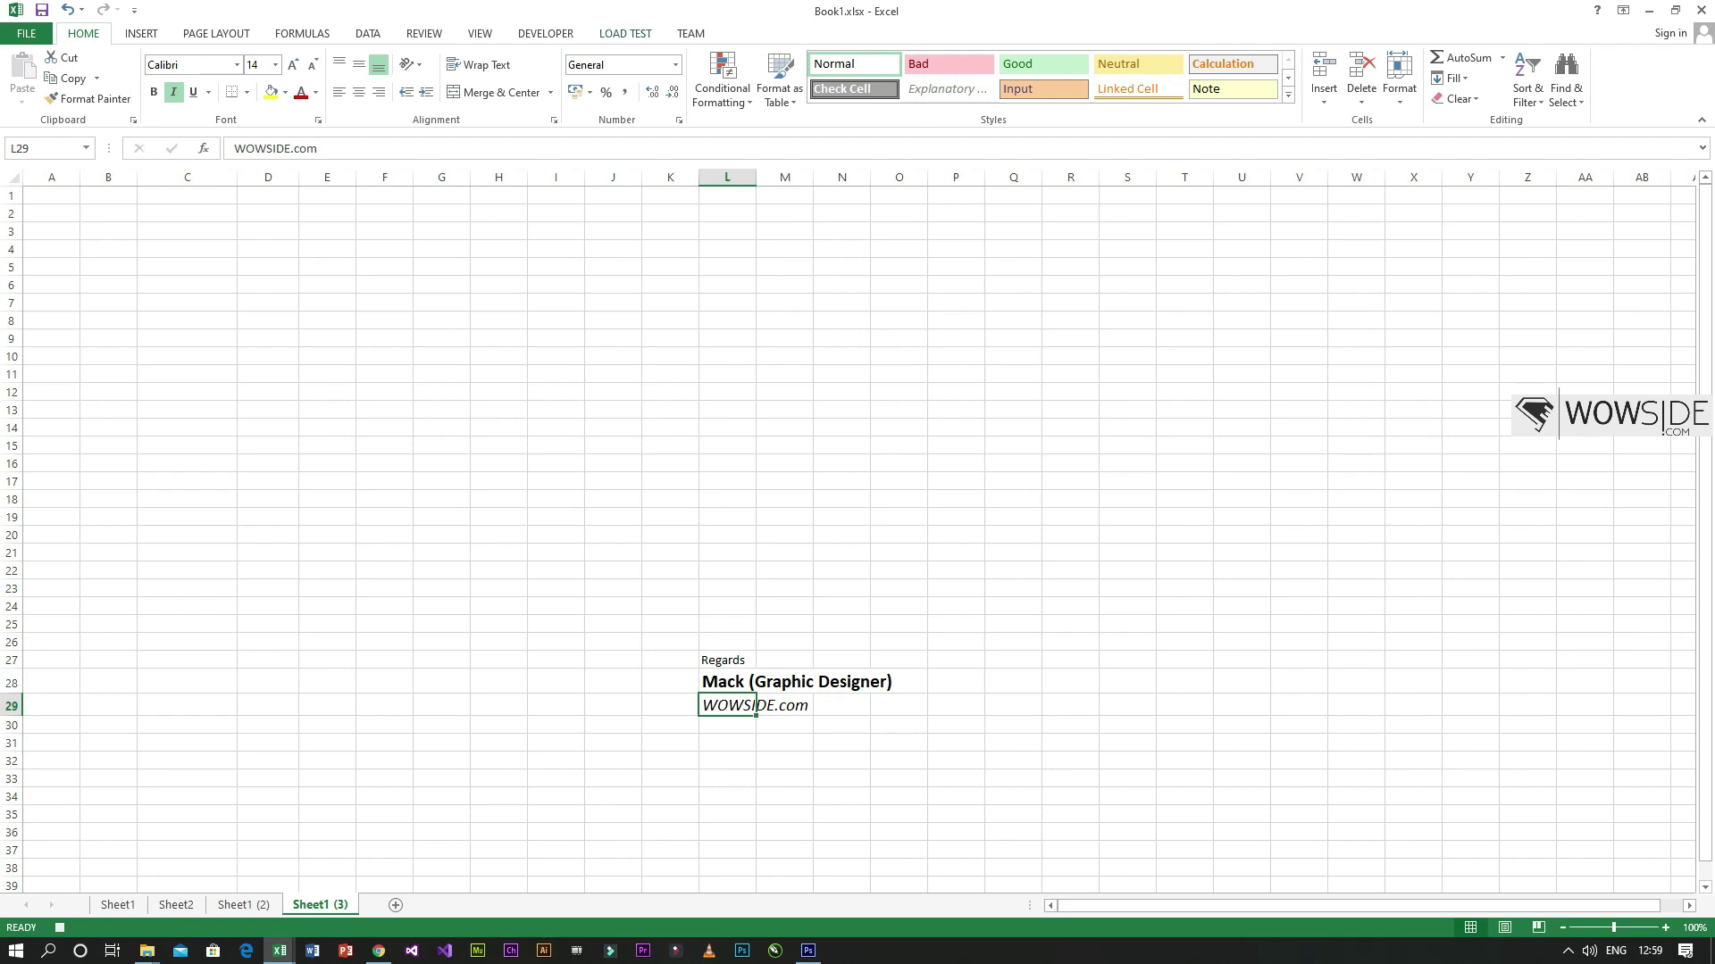
pyautogui.click(546, 34)
pyautogui.click(129, 58)
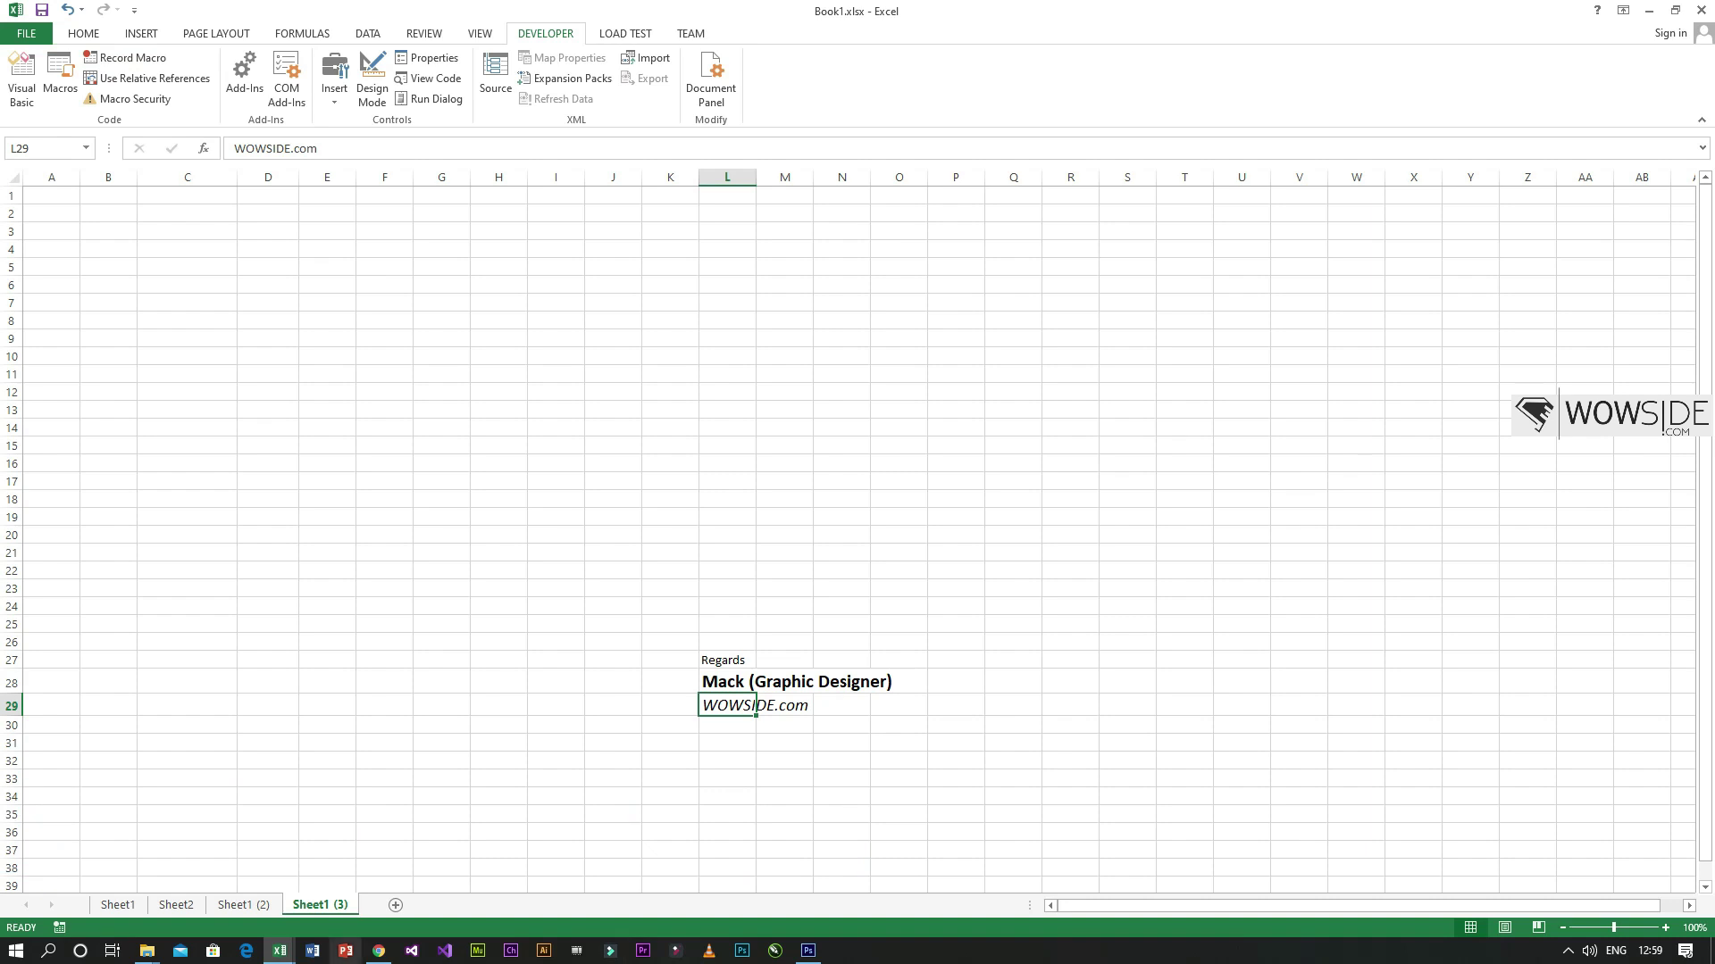
# - Add a new worksheet and run the Signature macro on it, then select the Regards cell L27
pyautogui.click(395, 905)
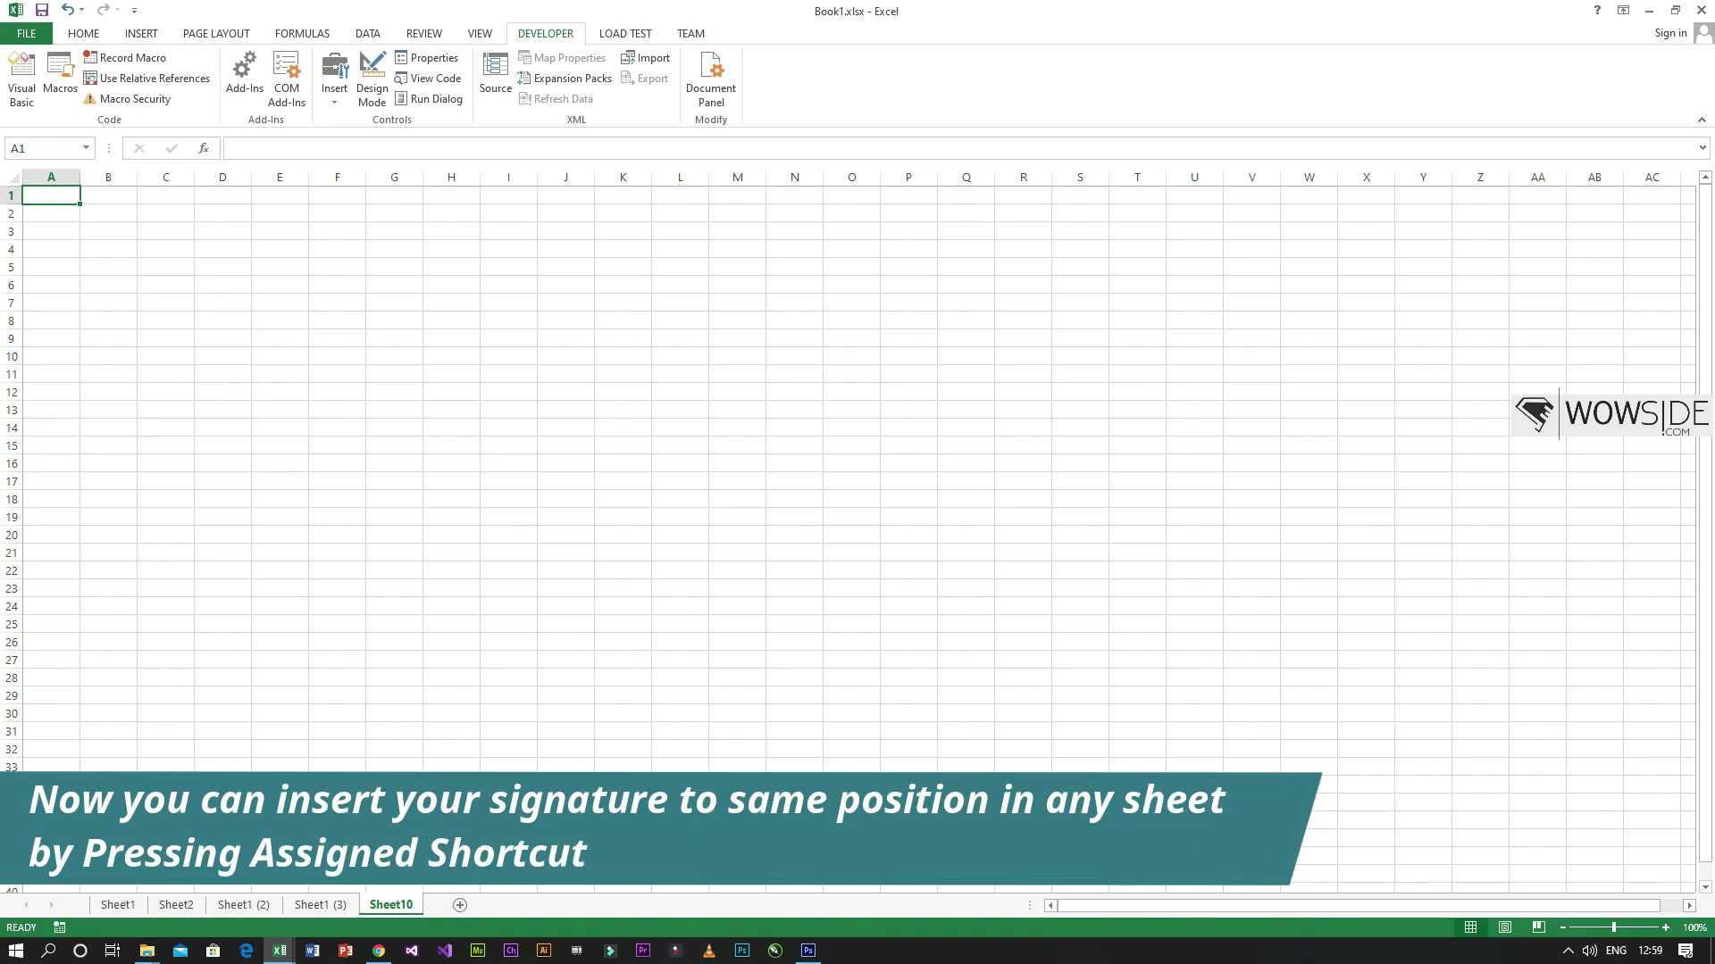
pyautogui.hotkey('ctrl', 'shift', 's')
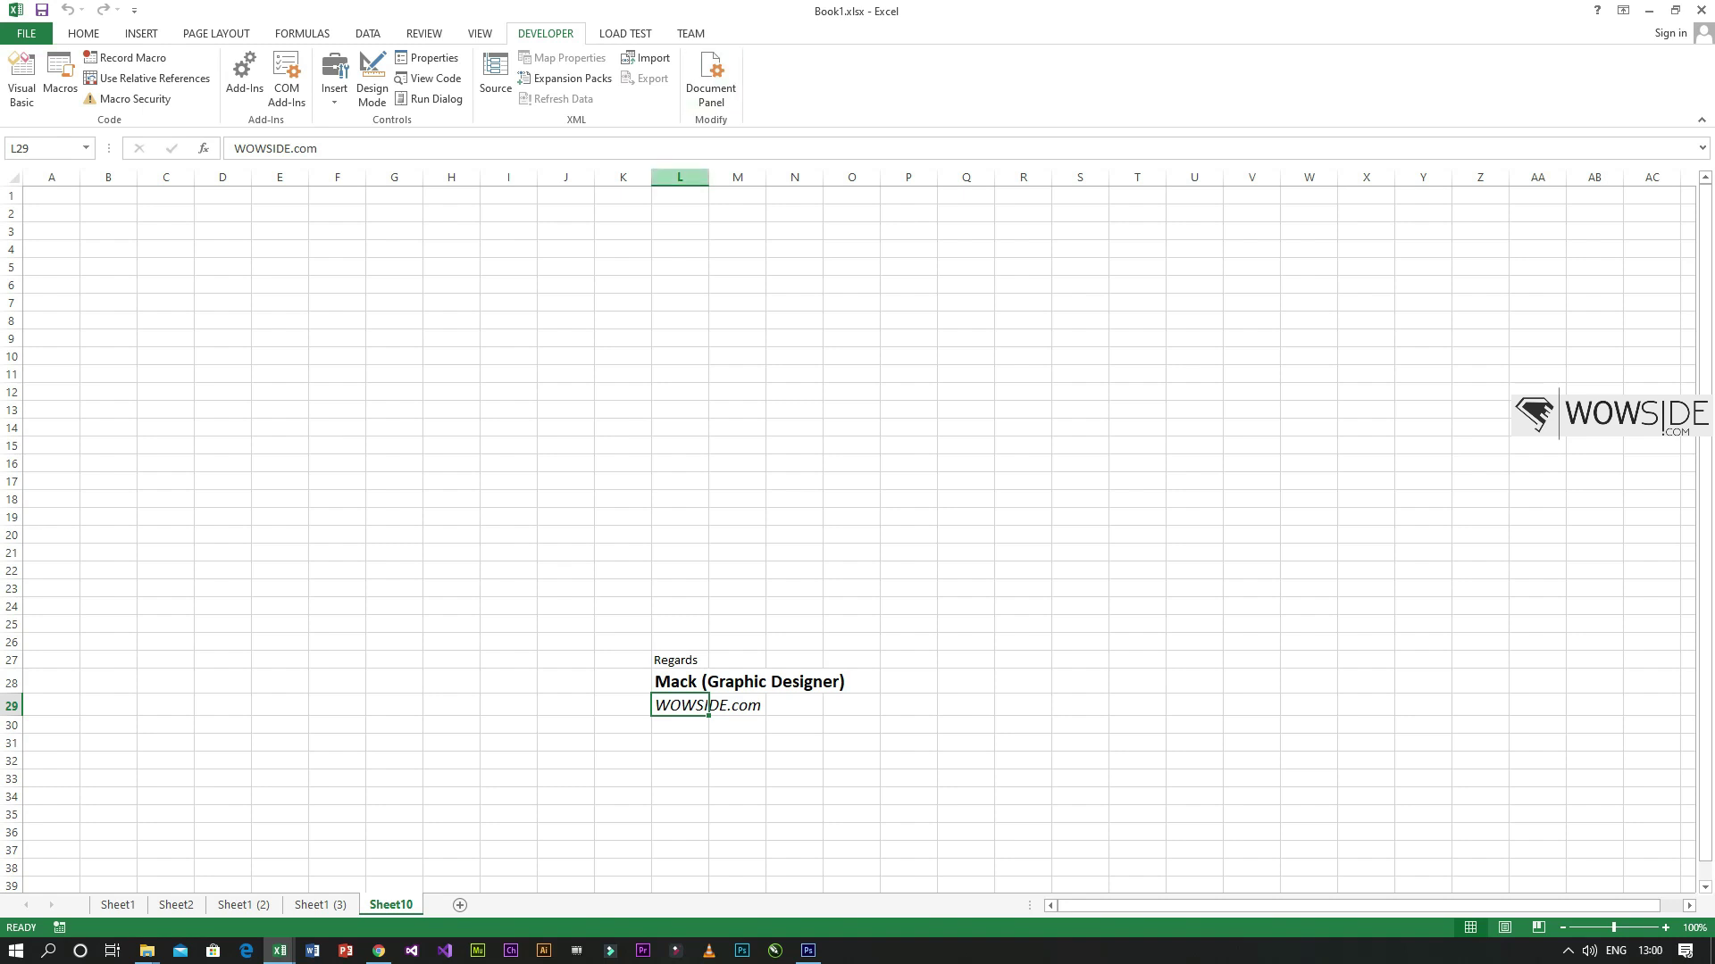
pyautogui.click(680, 660)
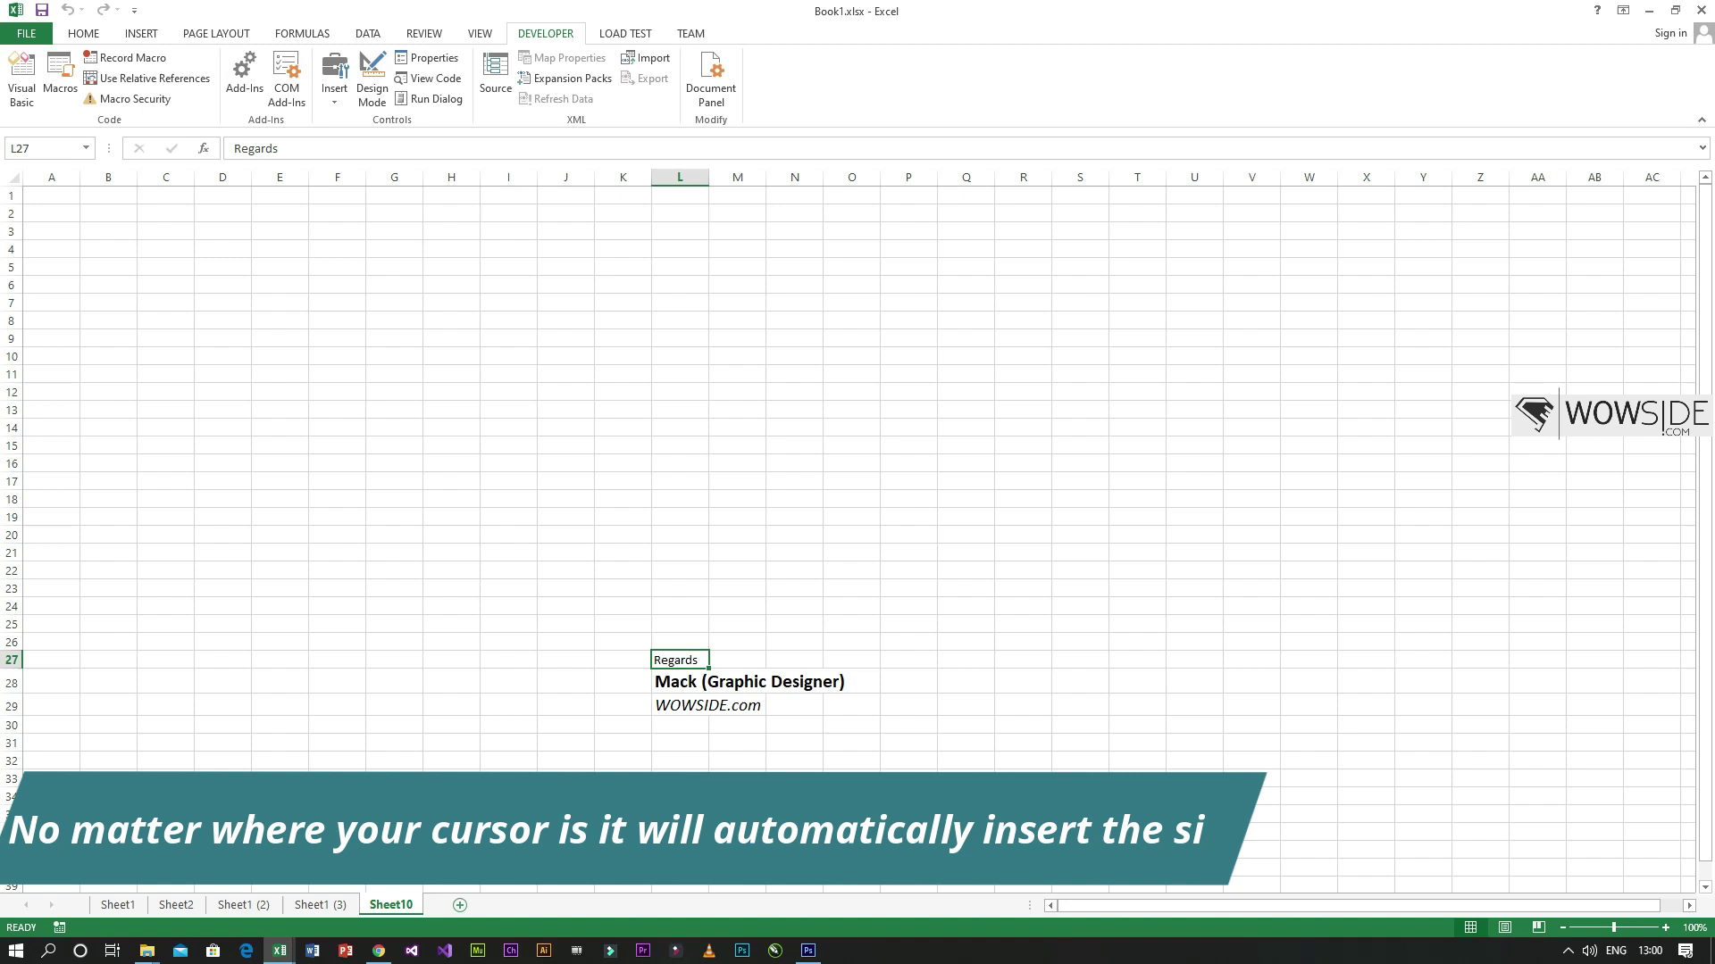
# - Add another worksheet, run the Signature macro with cell E4 selected, and check the inserted signature lines in column L
pyautogui.click(460, 906)
pyautogui.click(279, 249)
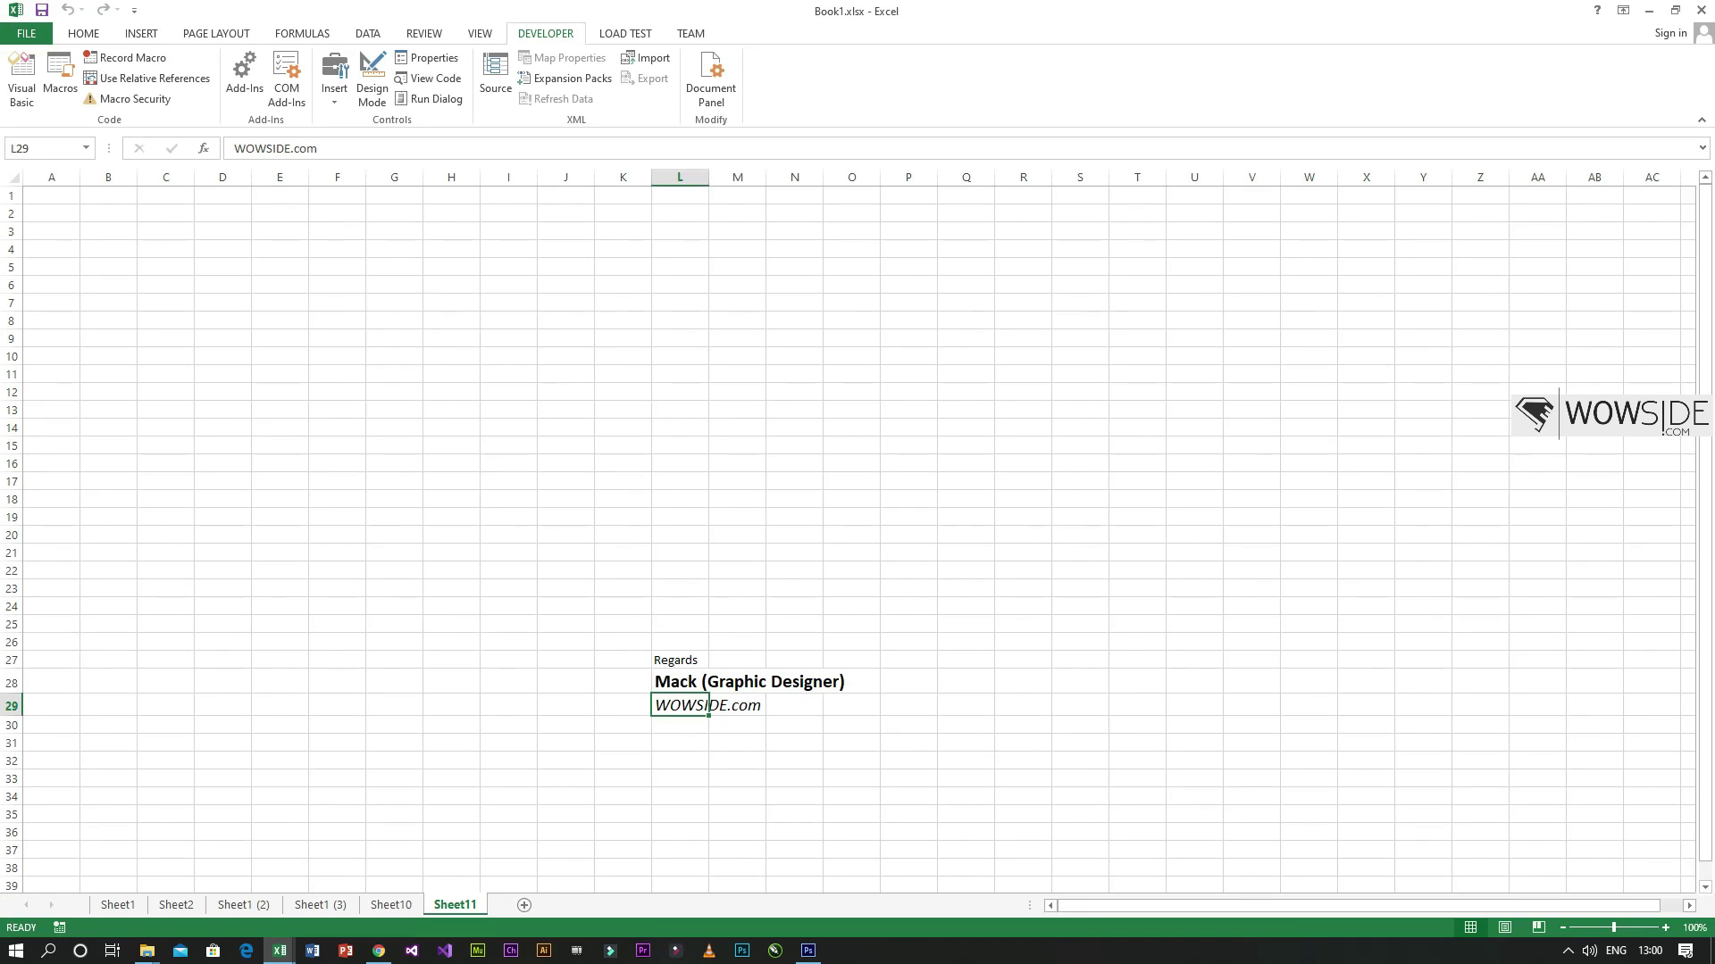
pyautogui.click(679, 661)
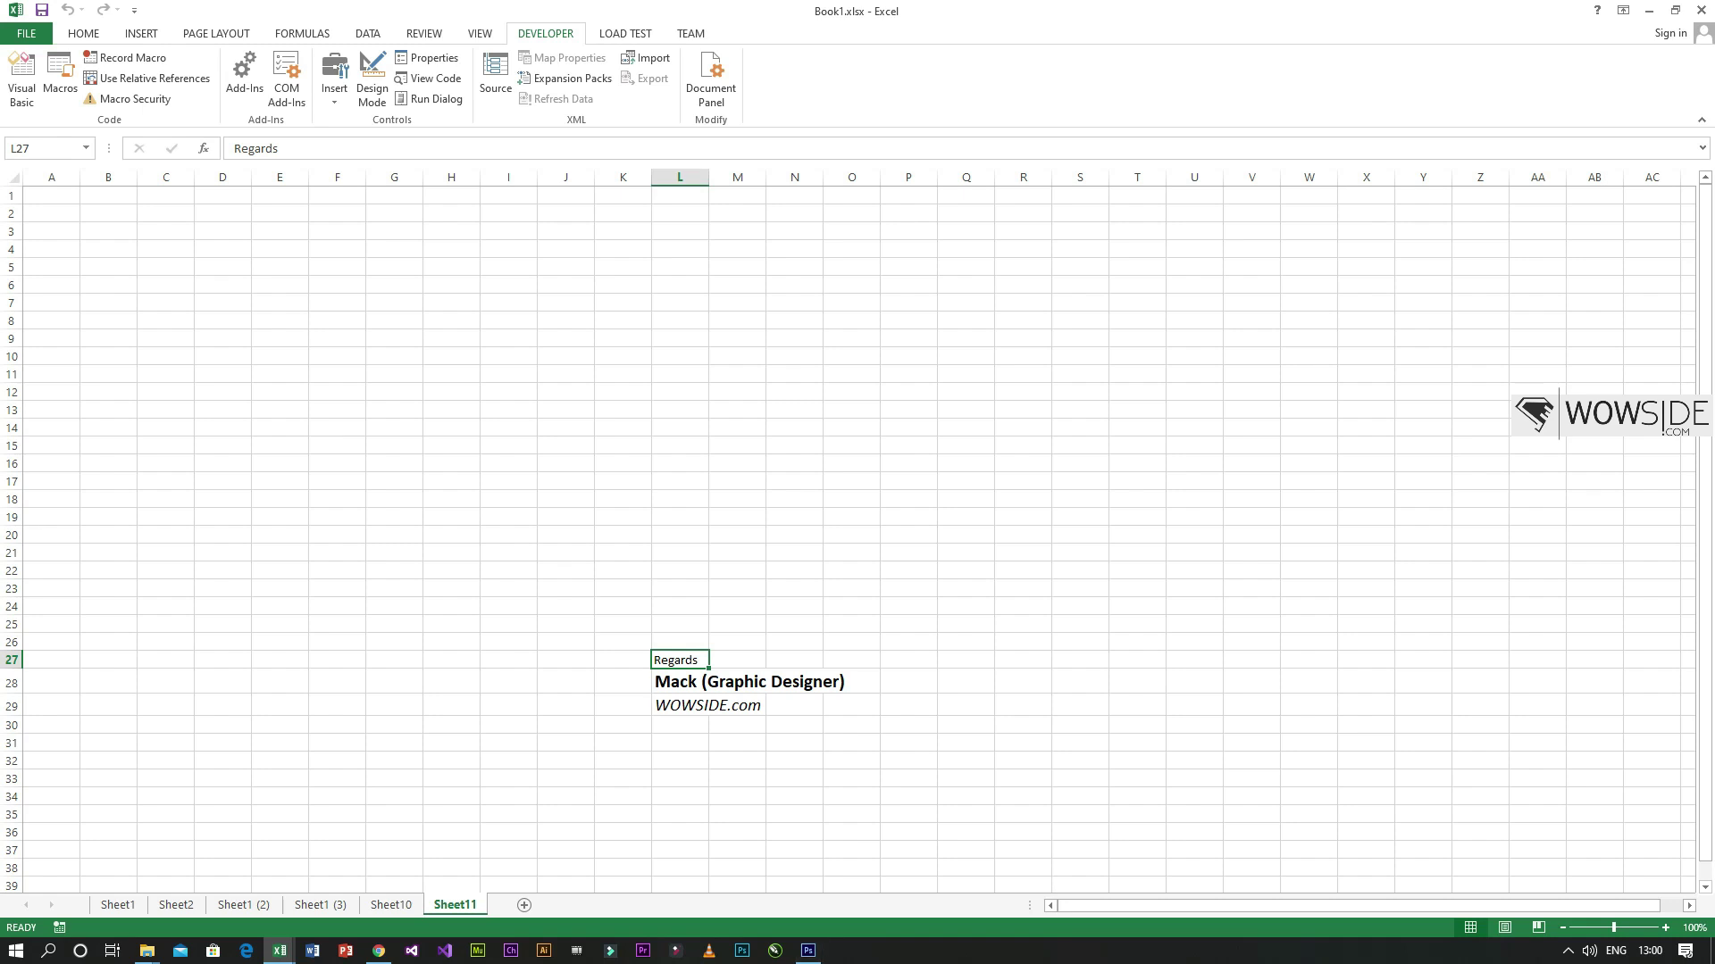
pyautogui.click(680, 725)
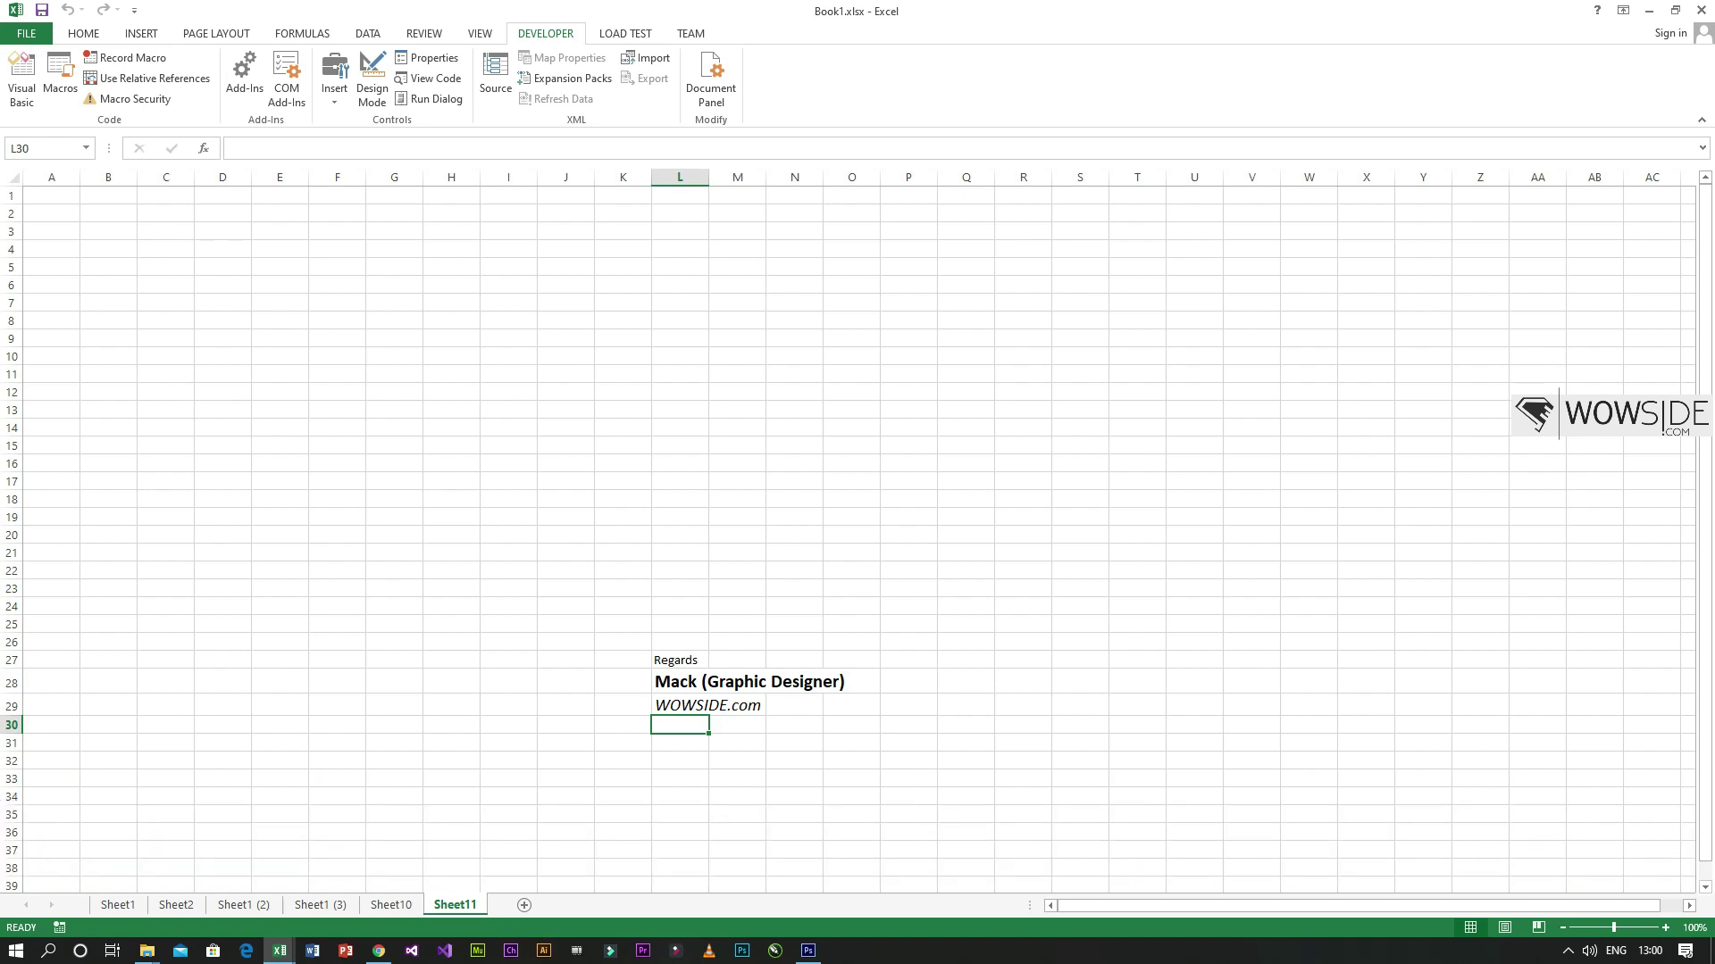
pyautogui.click(680, 661)
pyautogui.click(679, 682)
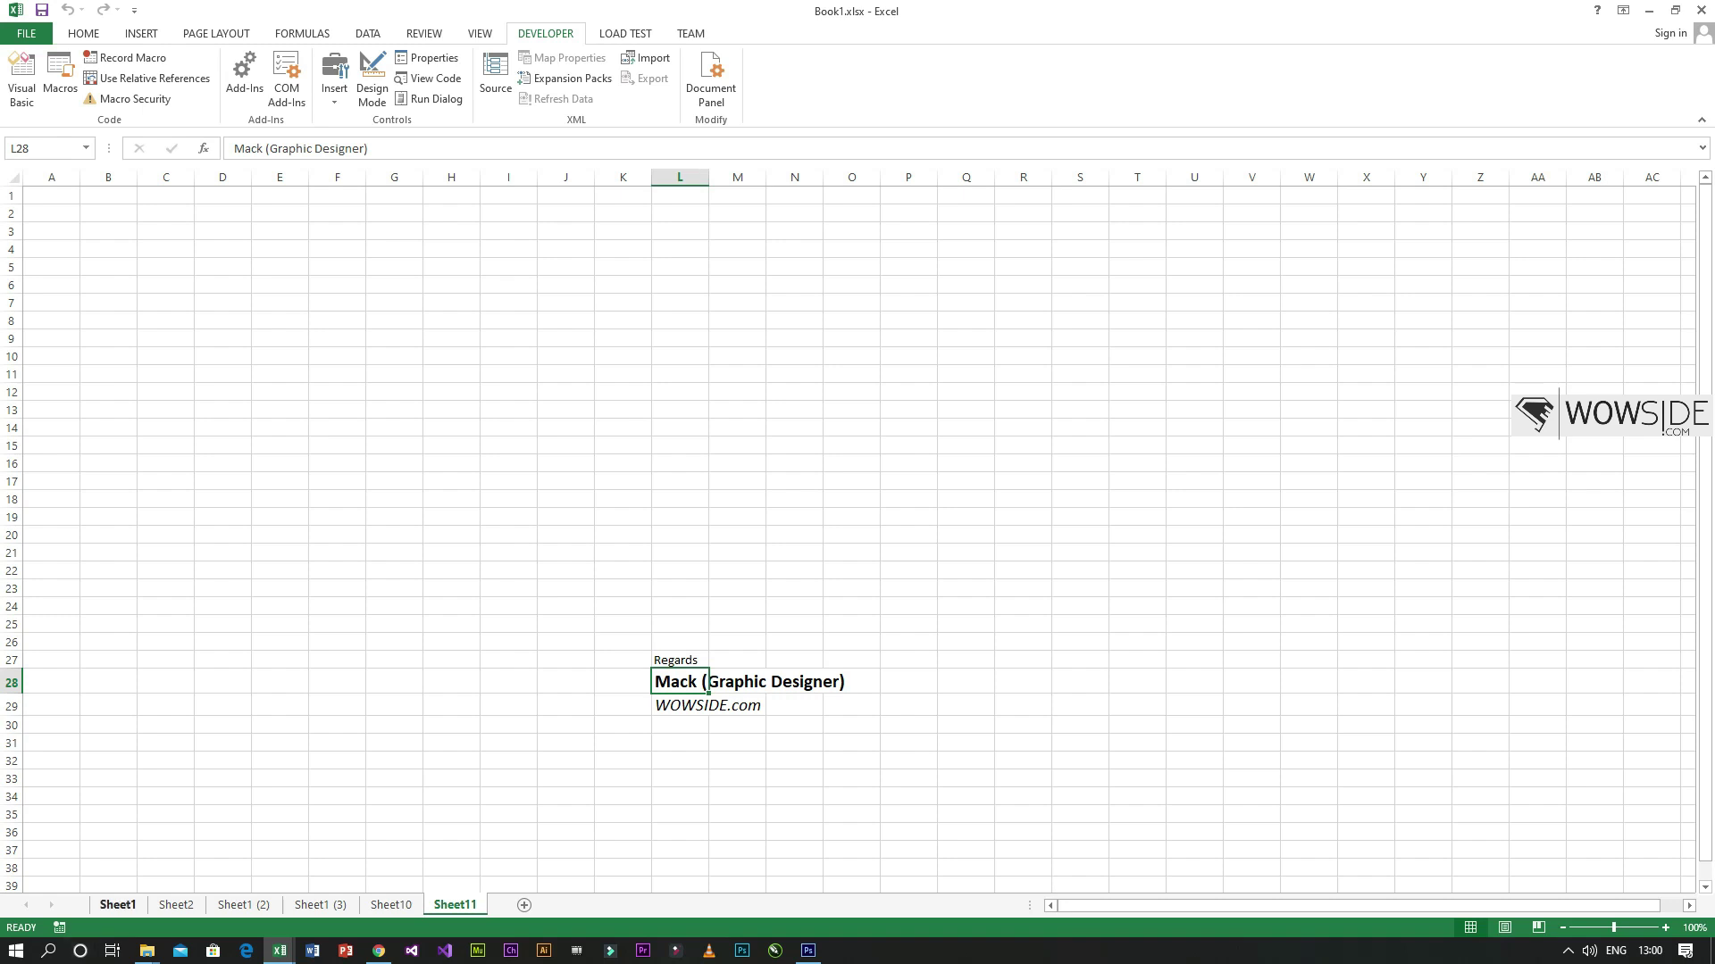
# - On Sheet1, narrow columns B, C and D and make rows 4, 8 and 2 taller
pyautogui.click(117, 904)
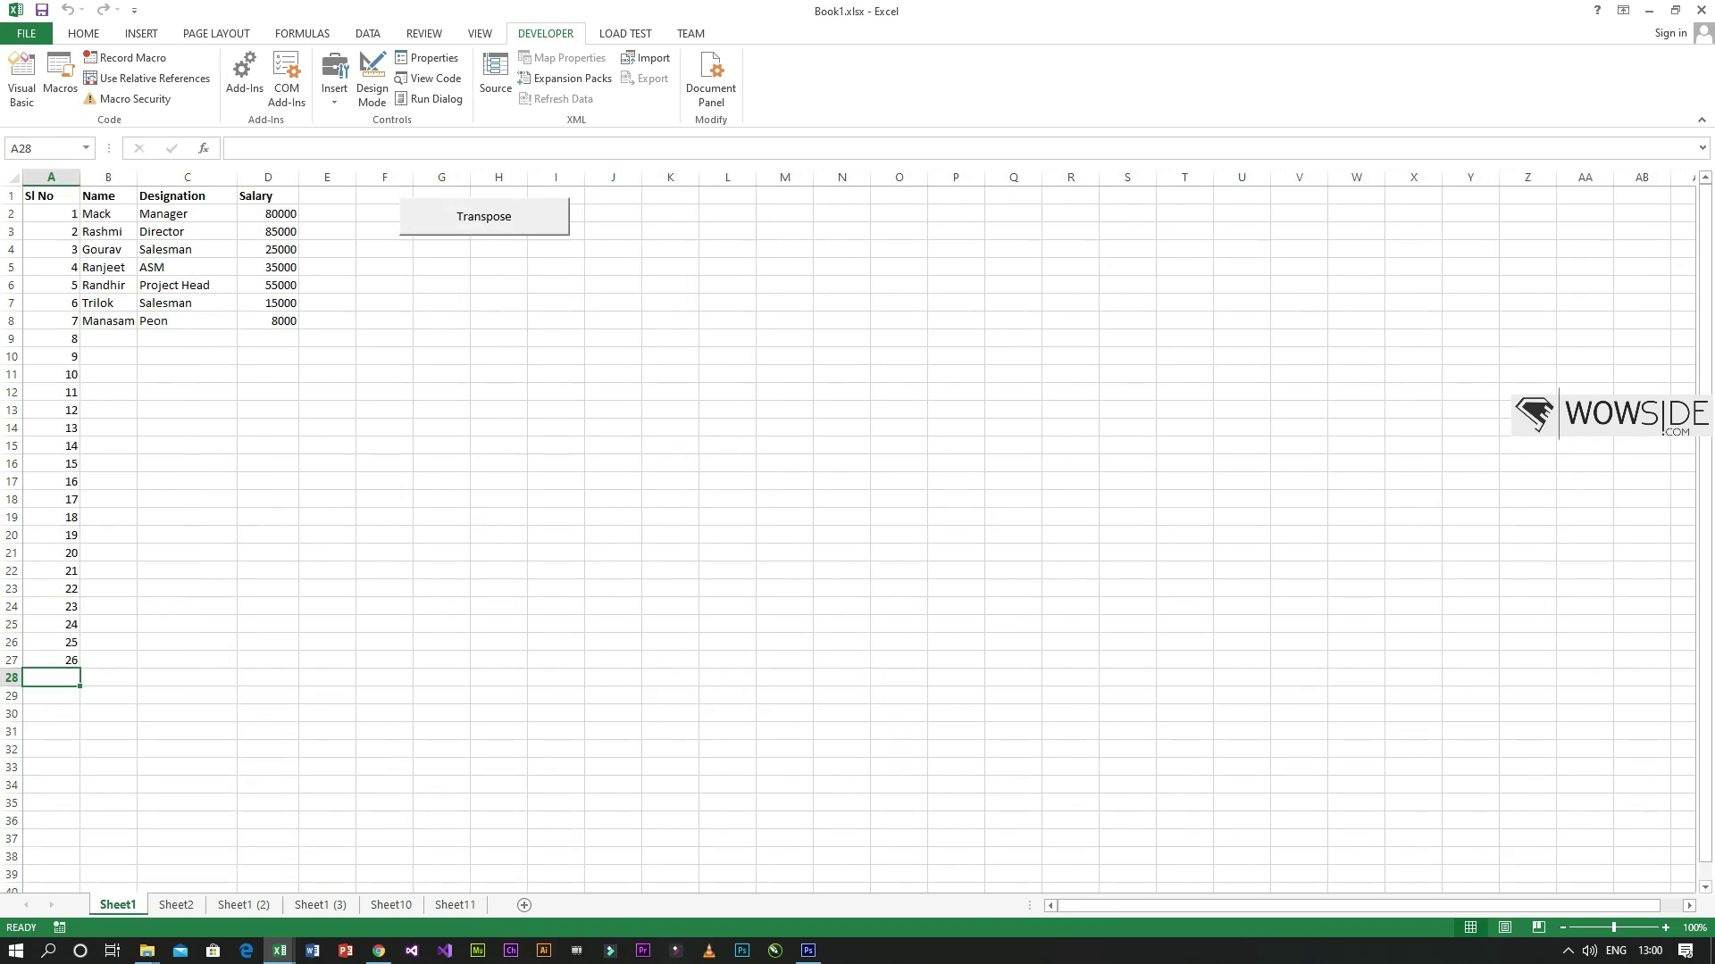
pyautogui.moveTo(237, 177); pyautogui.dragTo(116, 177)
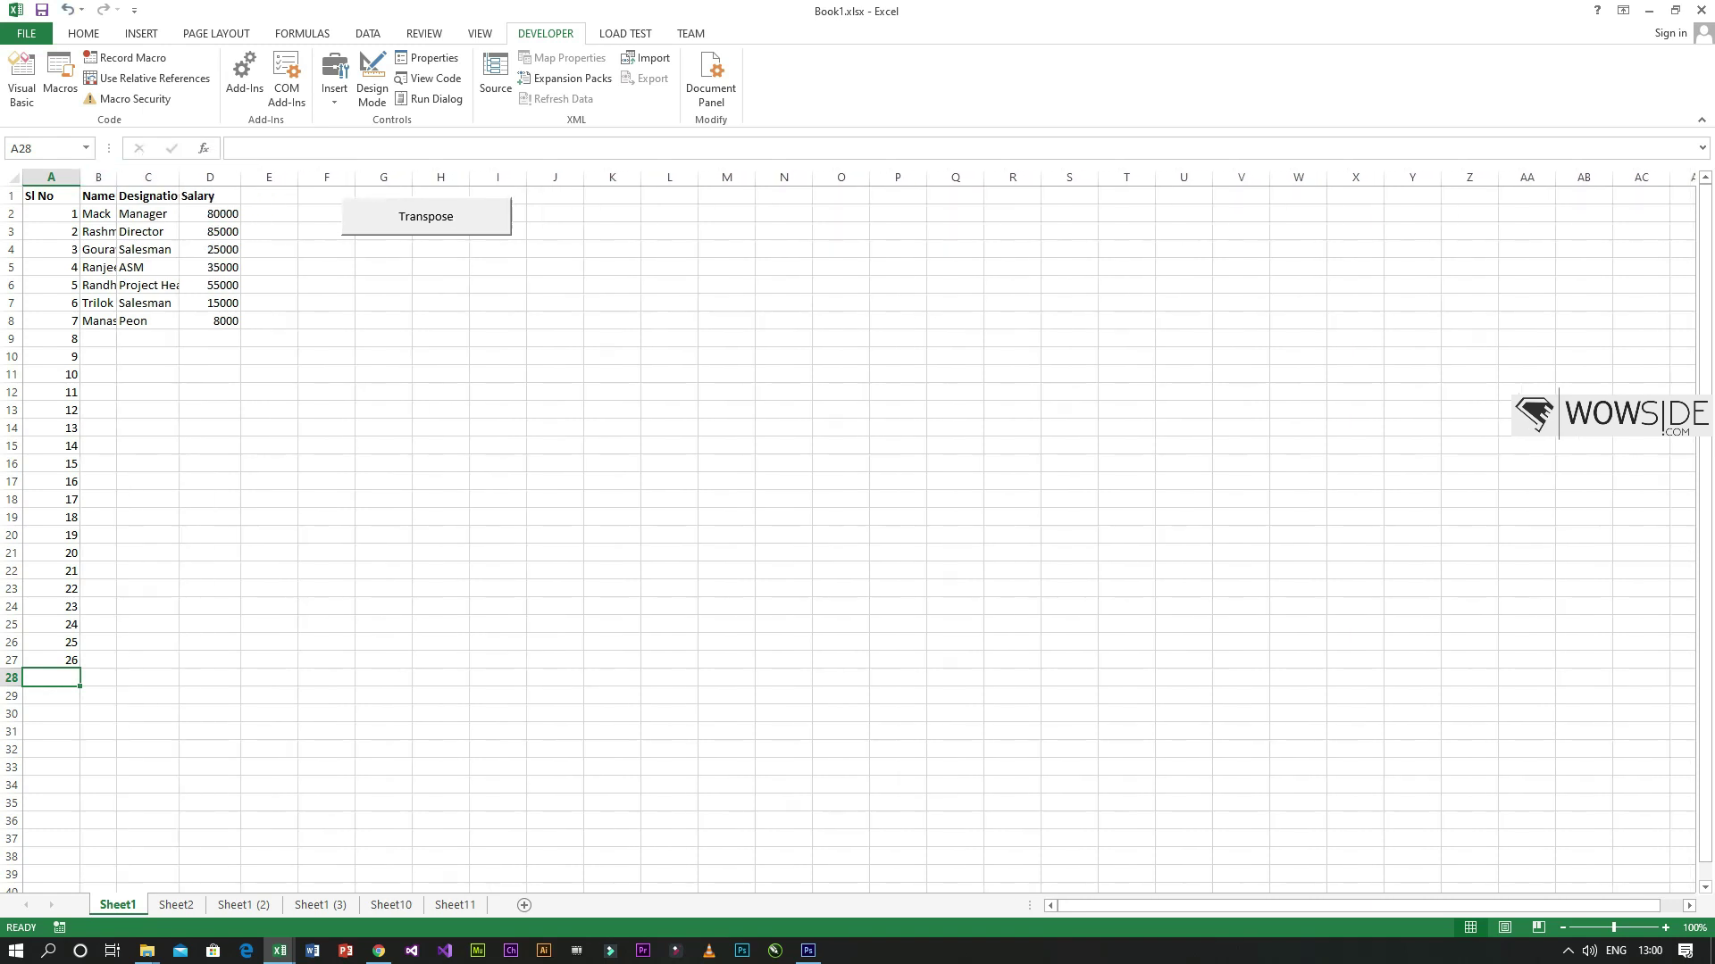
pyautogui.moveTo(240, 177); pyautogui.dragTo(220, 176)
pyautogui.moveTo(11, 258); pyautogui.dragTo(11, 286)
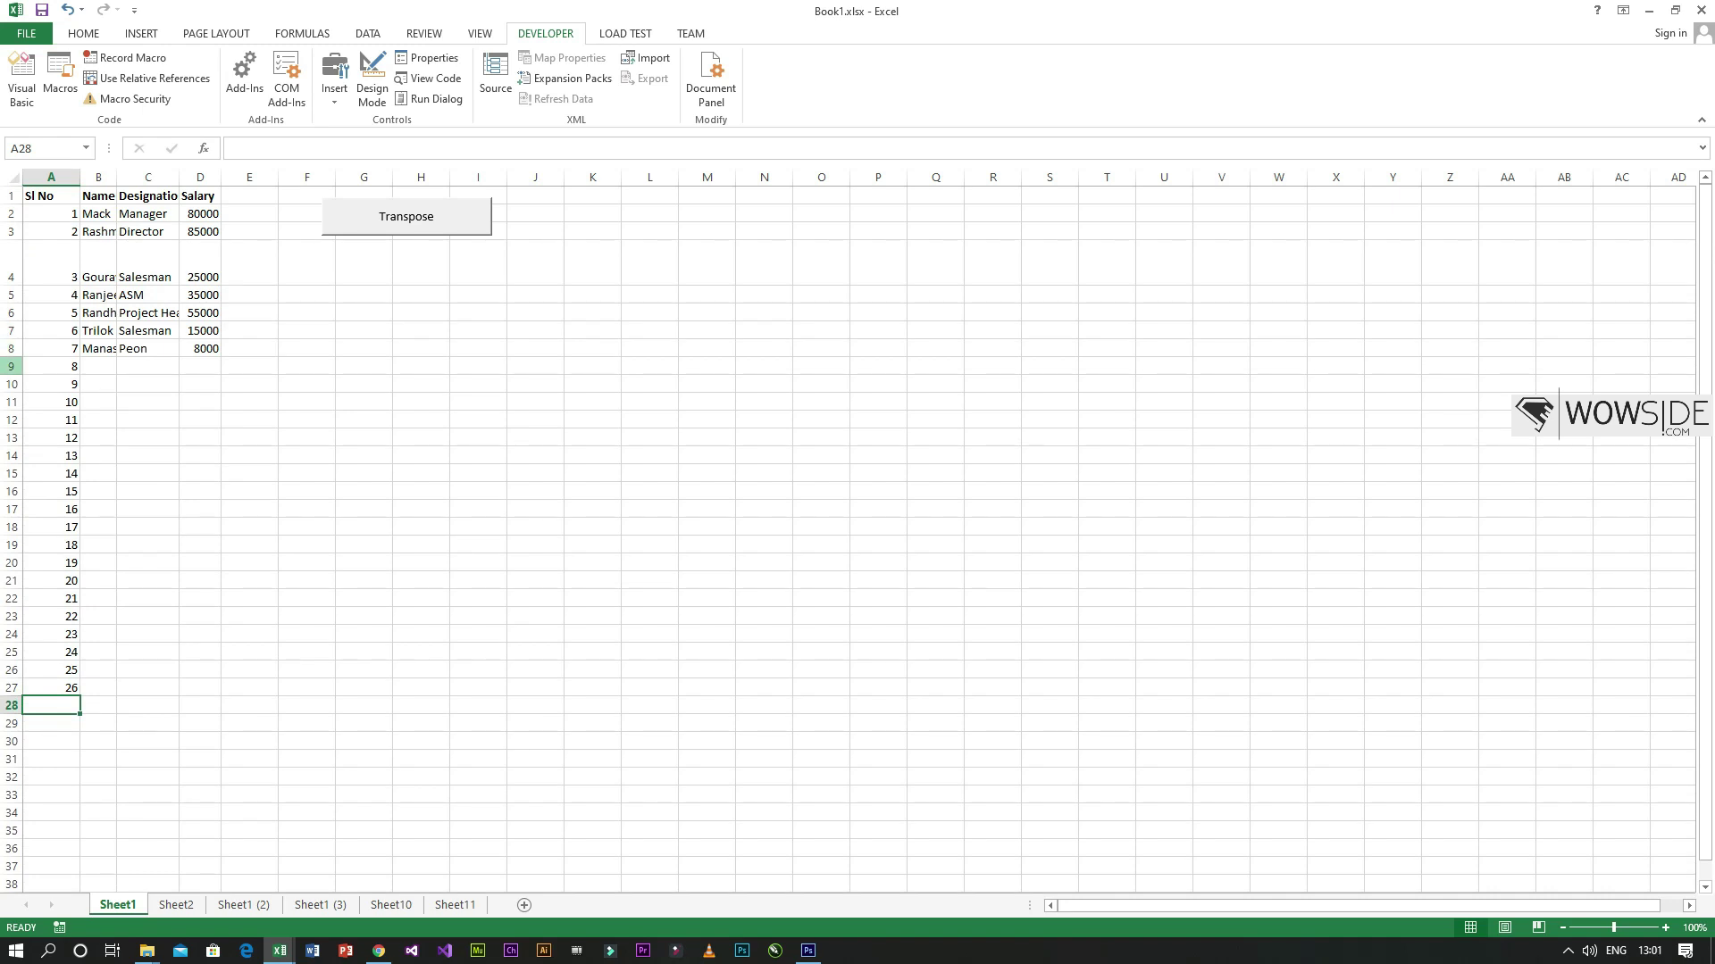
pyautogui.moveTo(11, 357); pyautogui.dragTo(11, 404)
pyautogui.moveTo(10, 222); pyautogui.dragTo(11, 239)
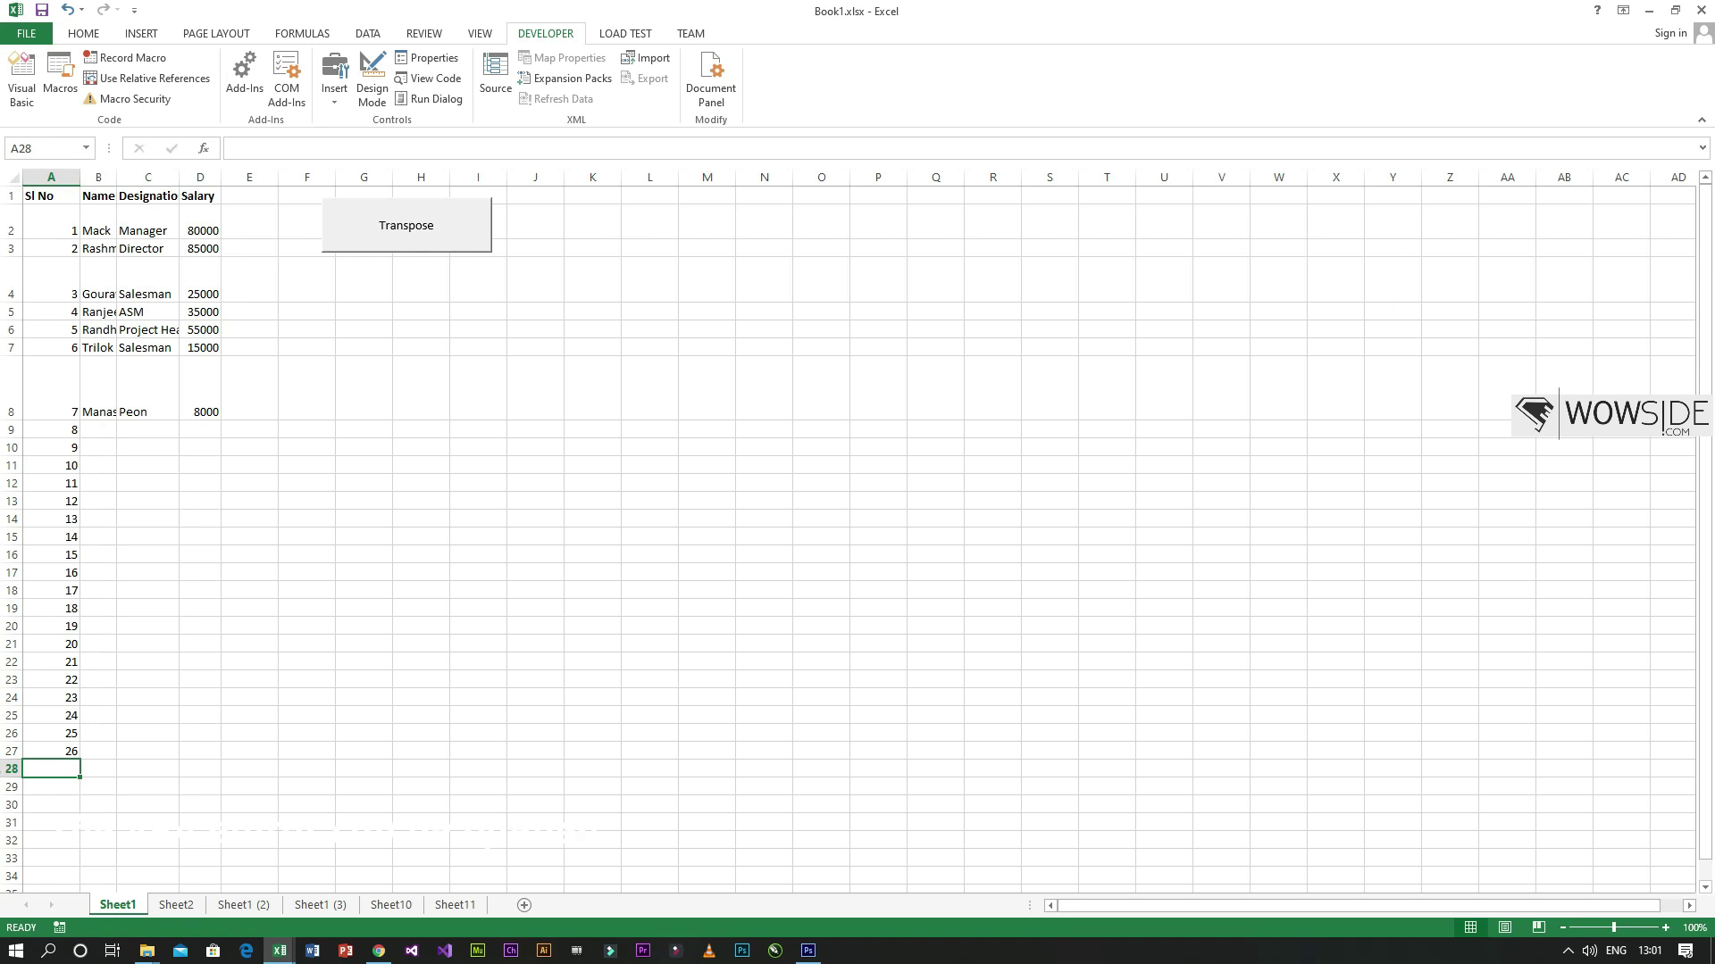
# - Open the Visual Basic editor and expand the Modules folder of the Book1.xlsx project
pyautogui.hotkey('alt', 'F11')
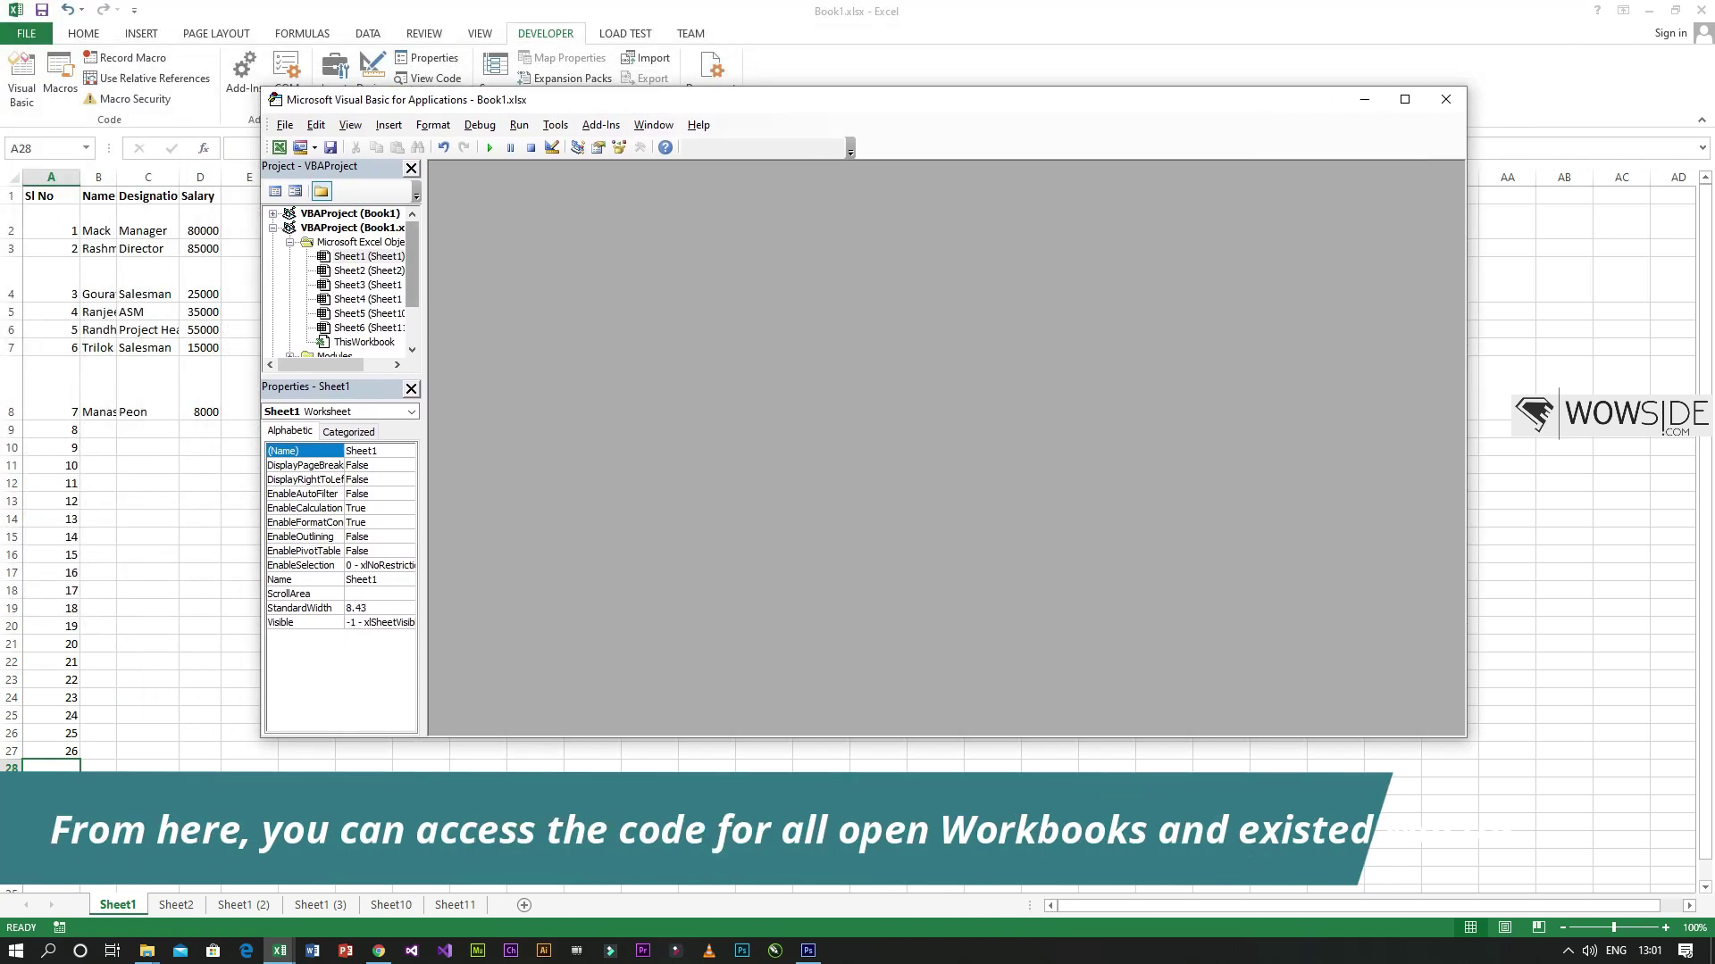
pyautogui.click(368, 256)
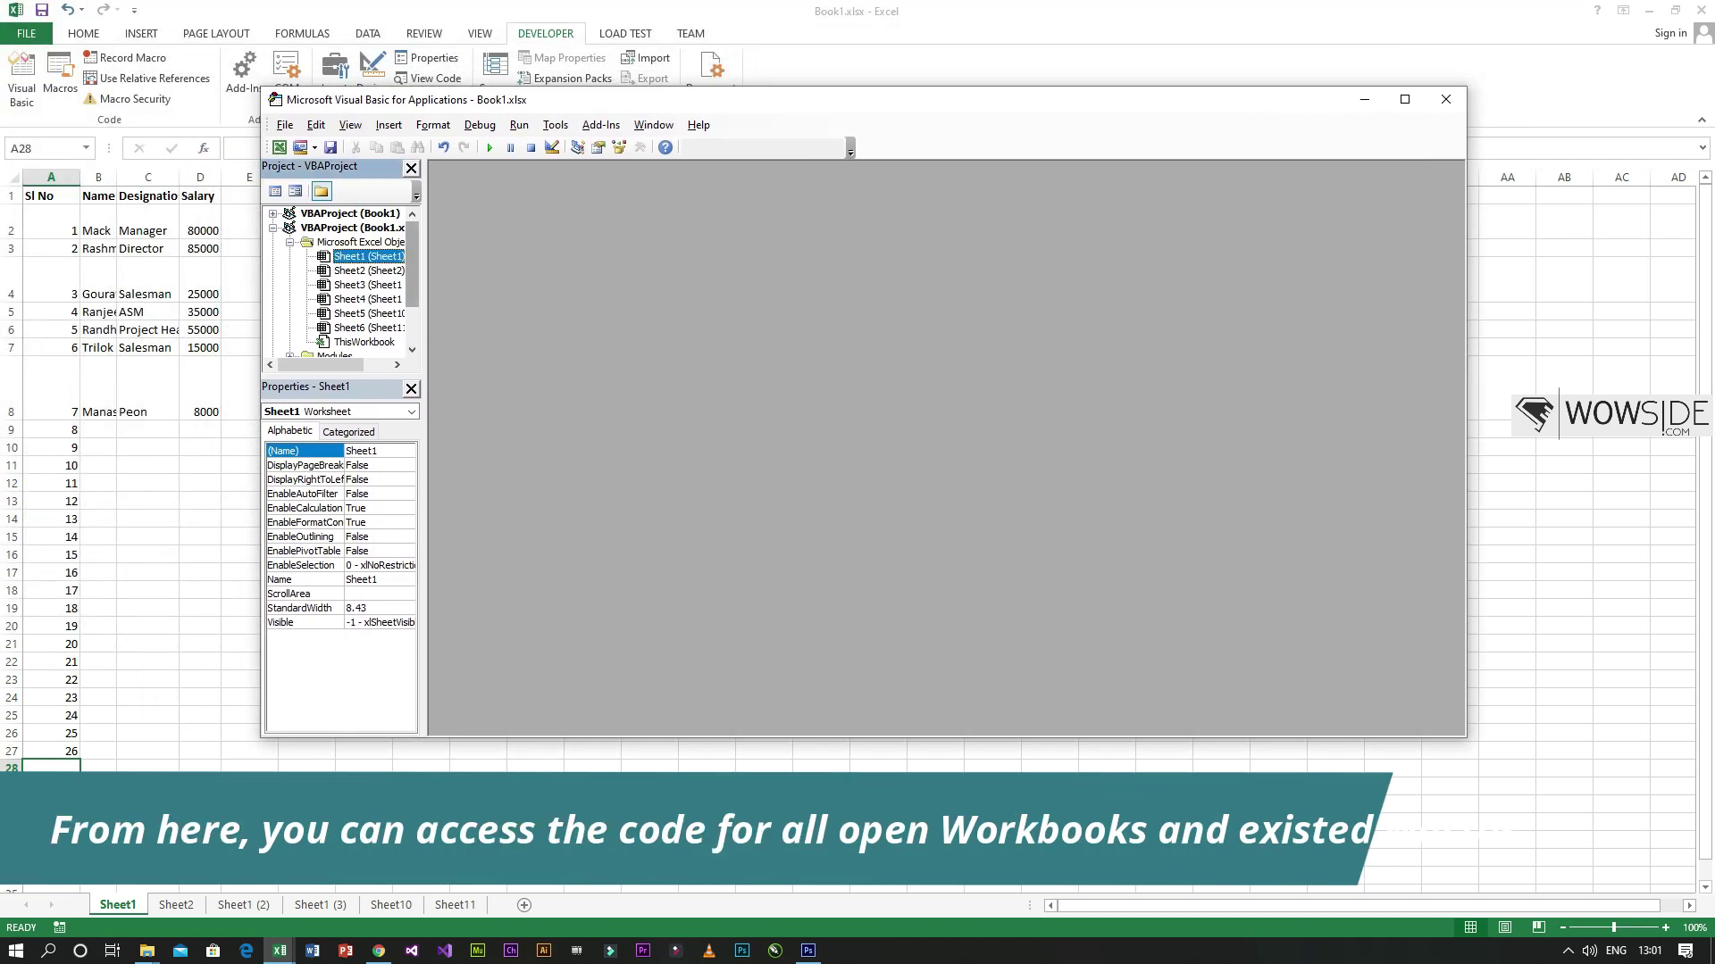
pyautogui.scroll(-2, 340, 281)
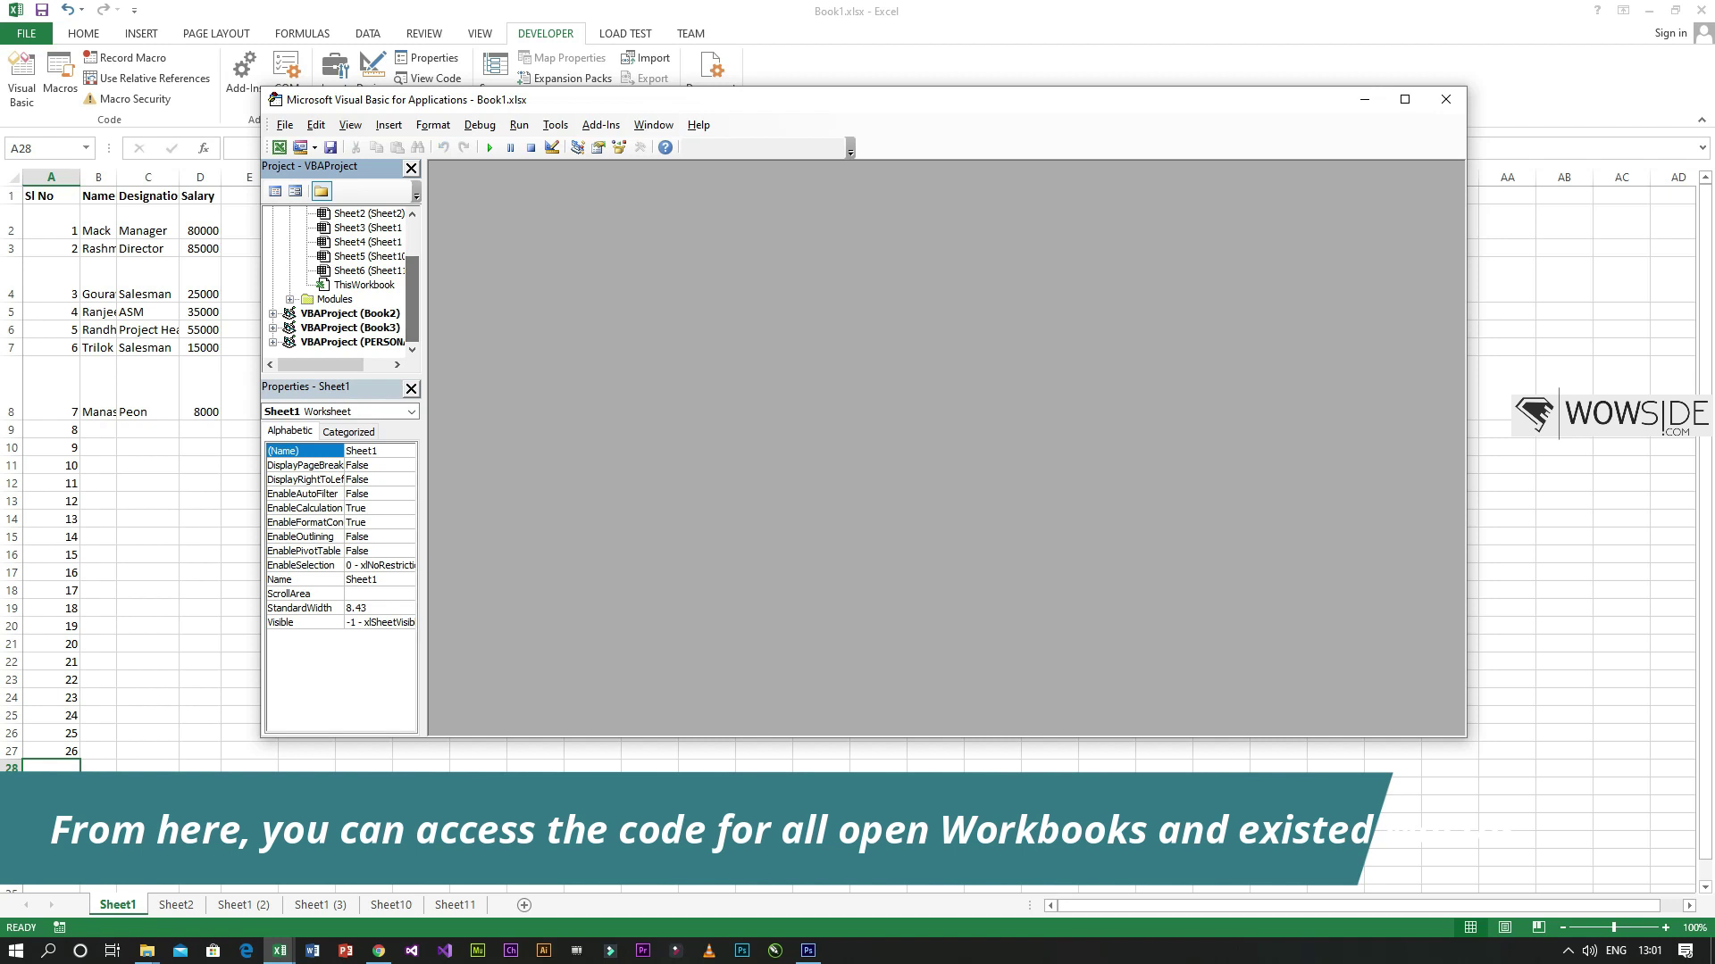
pyautogui.click(289, 299)
pyautogui.scroll(2, 339, 281)
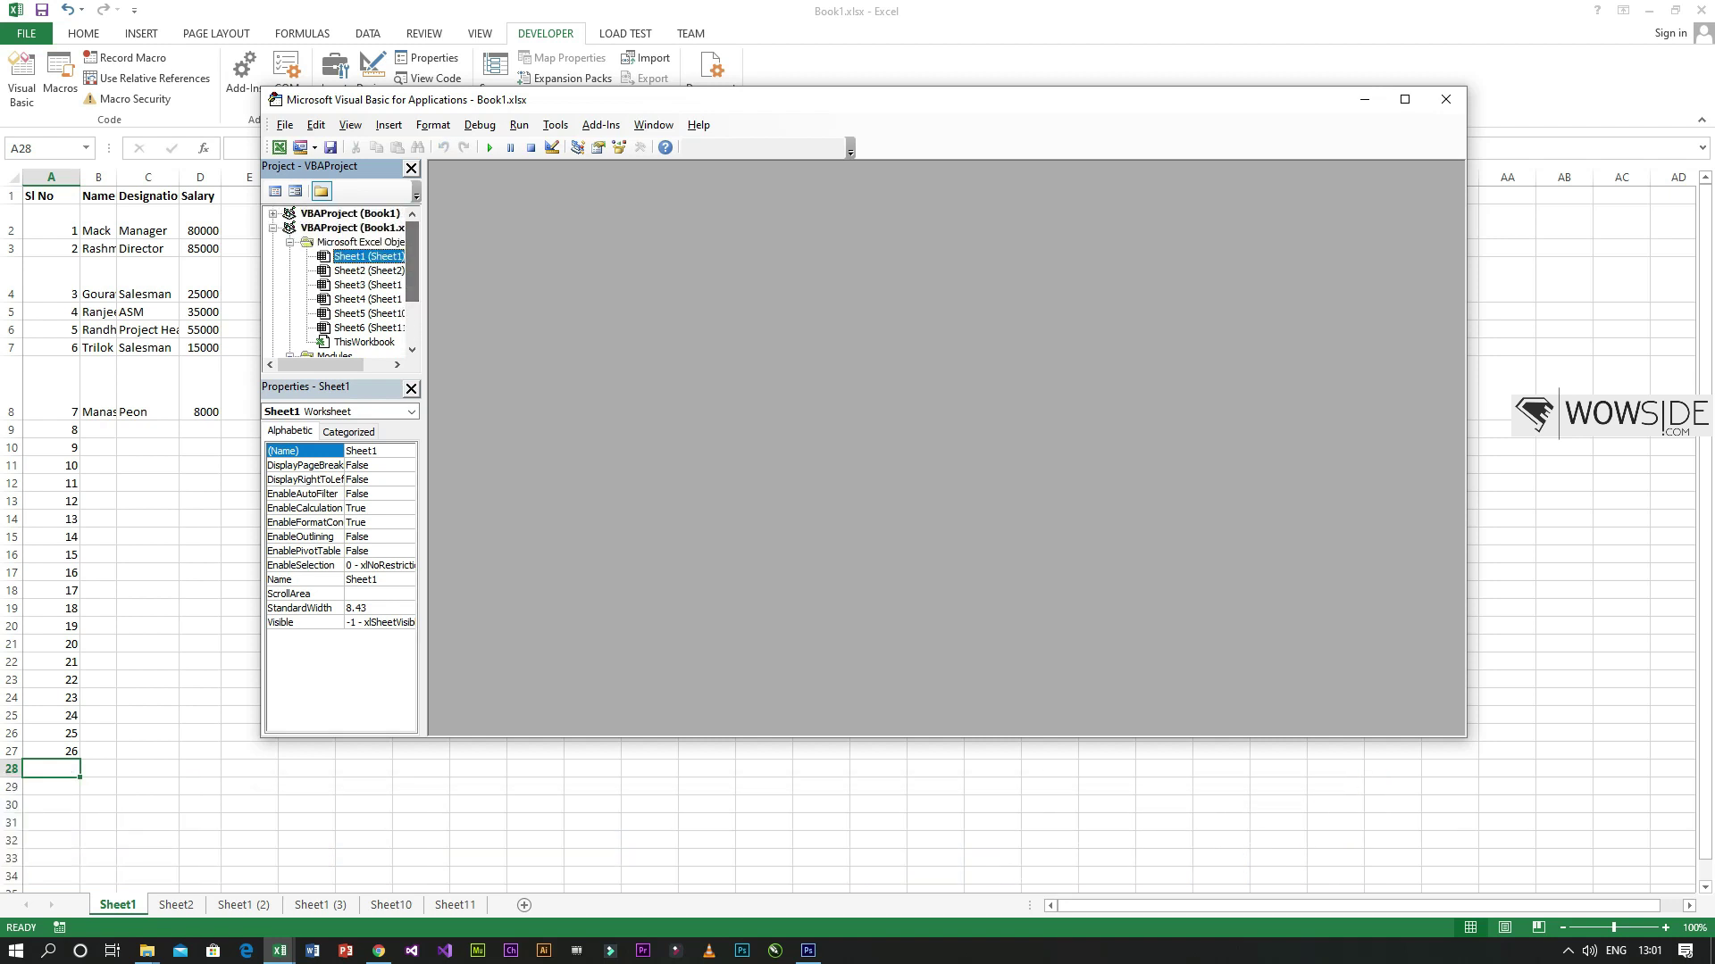
pyautogui.moveTo(329, 365); pyautogui.dragTo(342, 365)
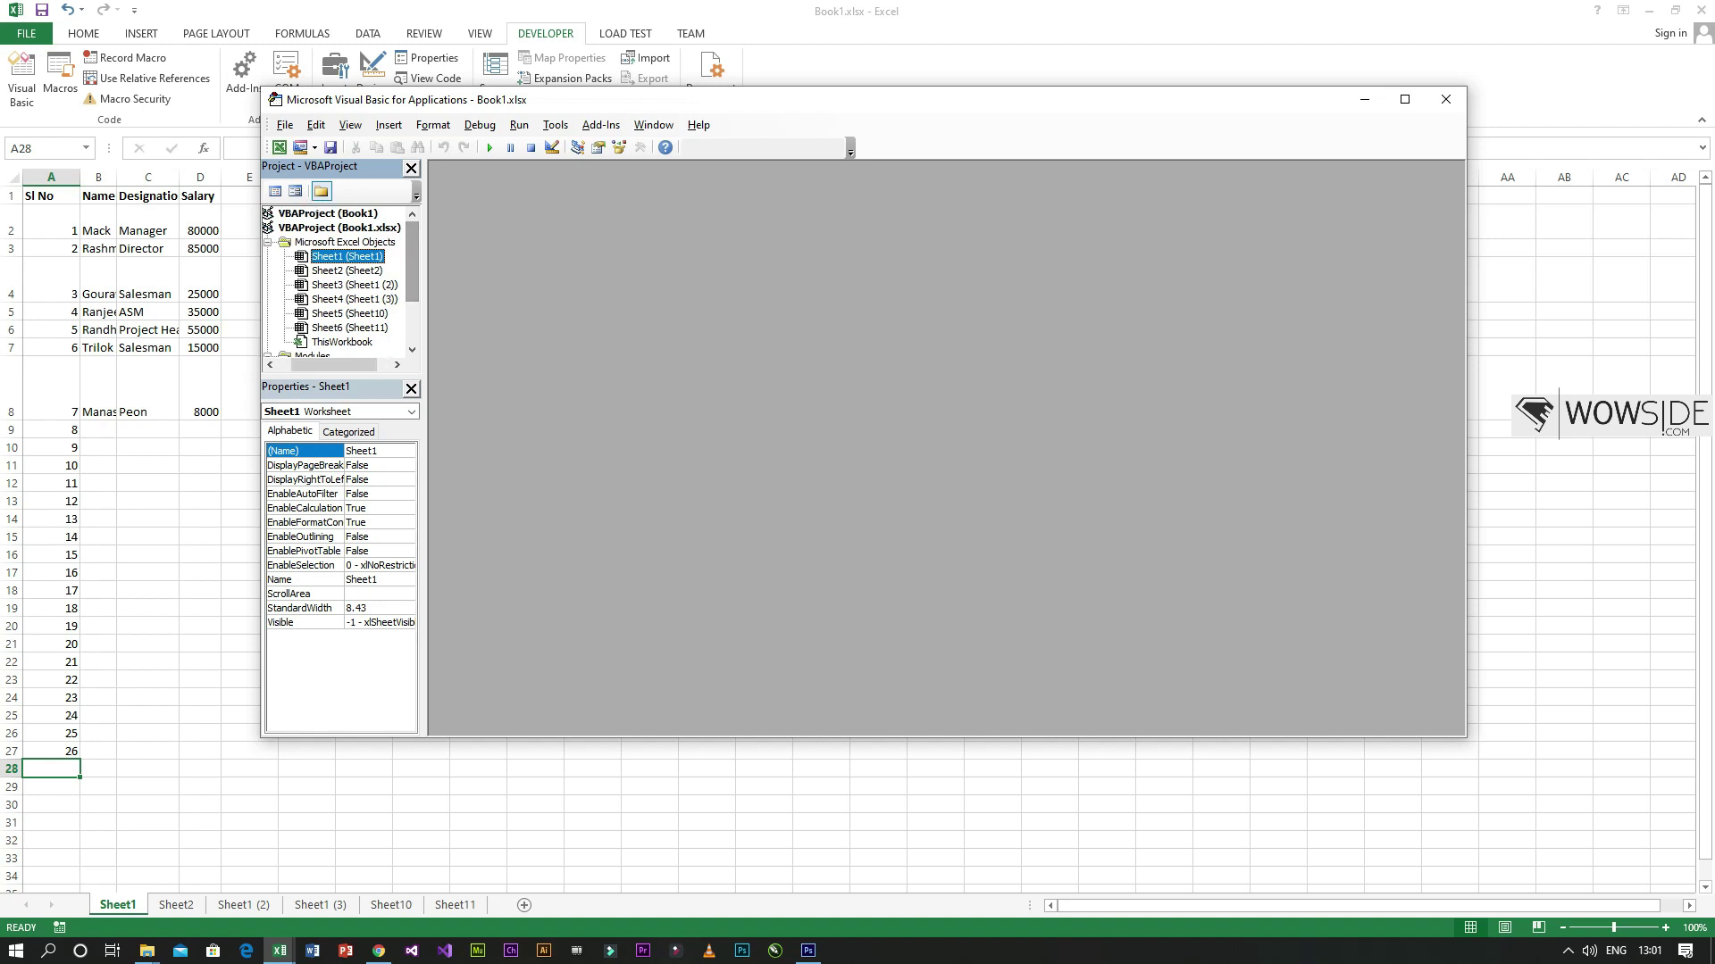
pyautogui.scroll(-3, 340, 281)
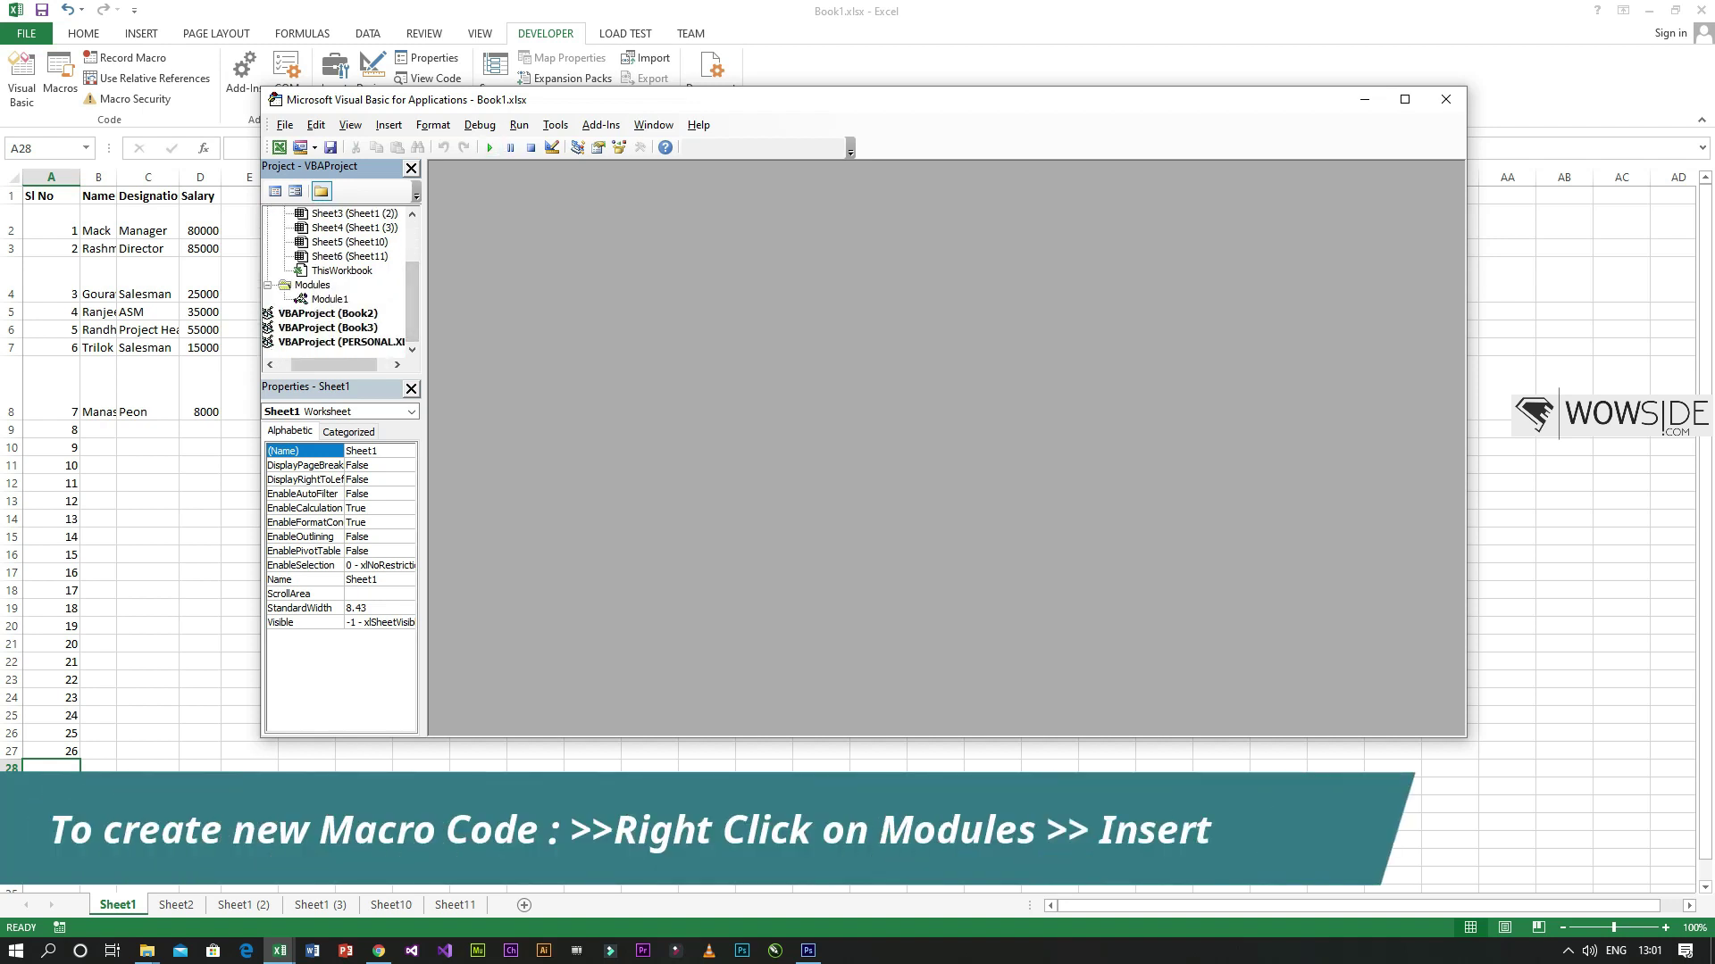
# - Insert a new module under Modules in the Book1.xlsx project and declare the procedure Sub formatsheet()
pyautogui.rightClick(312, 285)
pyautogui.moveTo(375, 358)
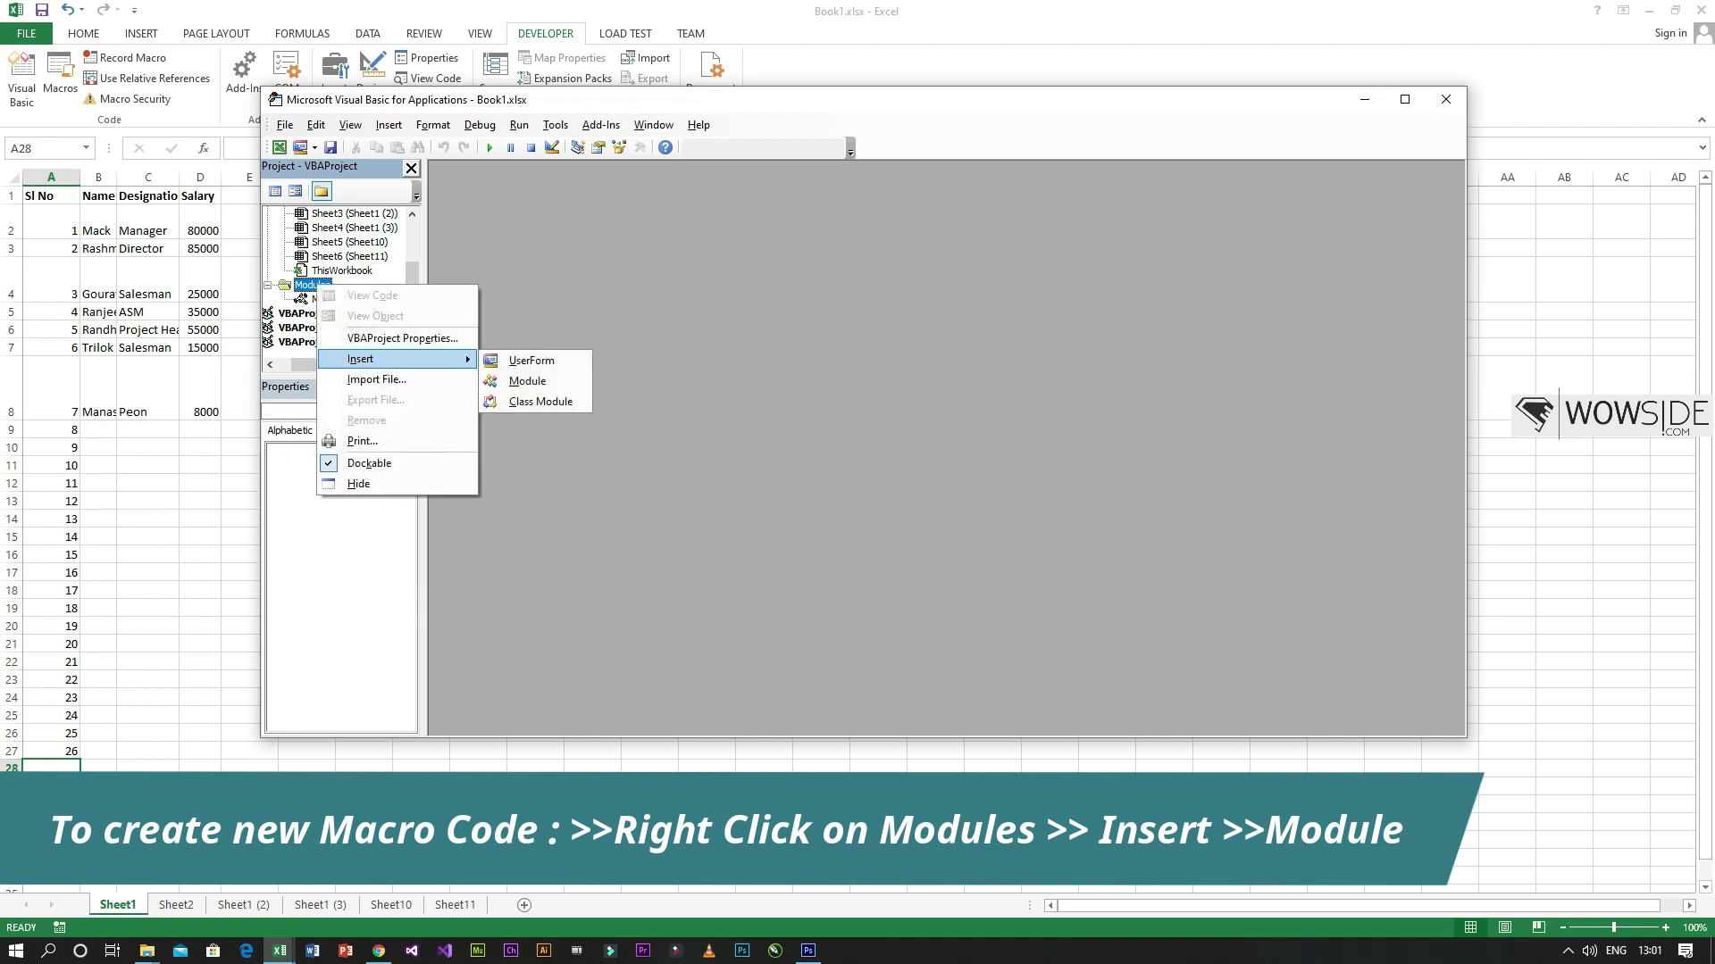
pyautogui.click(527, 380)
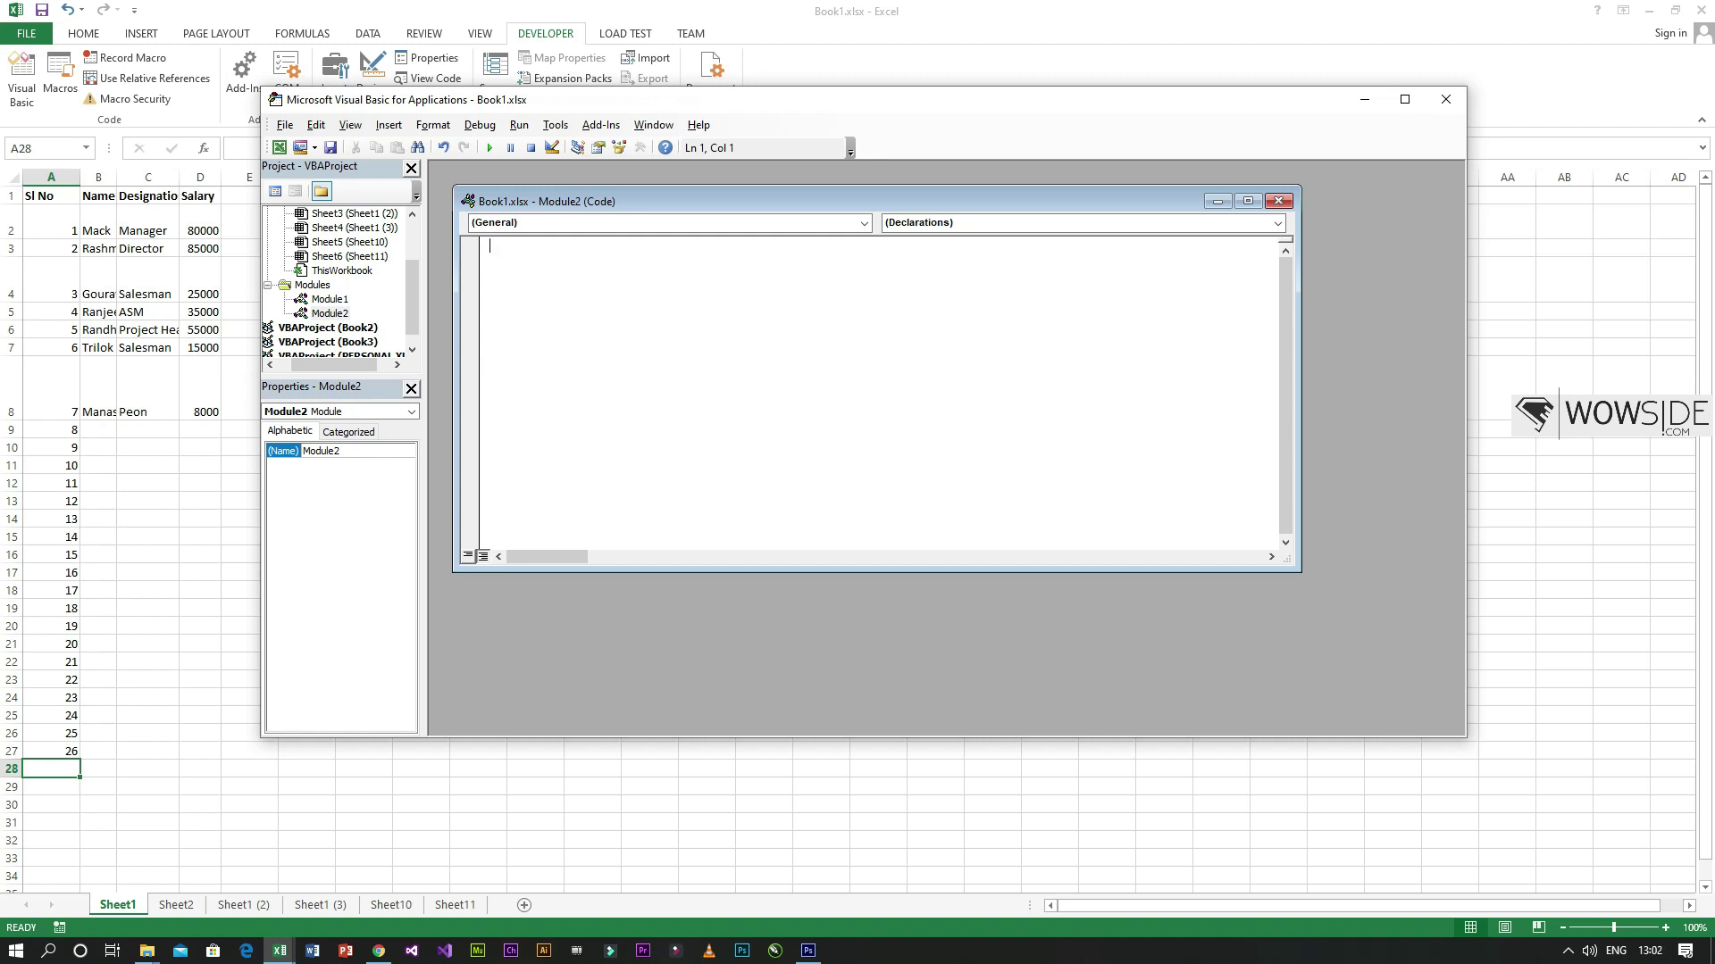
pyautogui.write('sub')
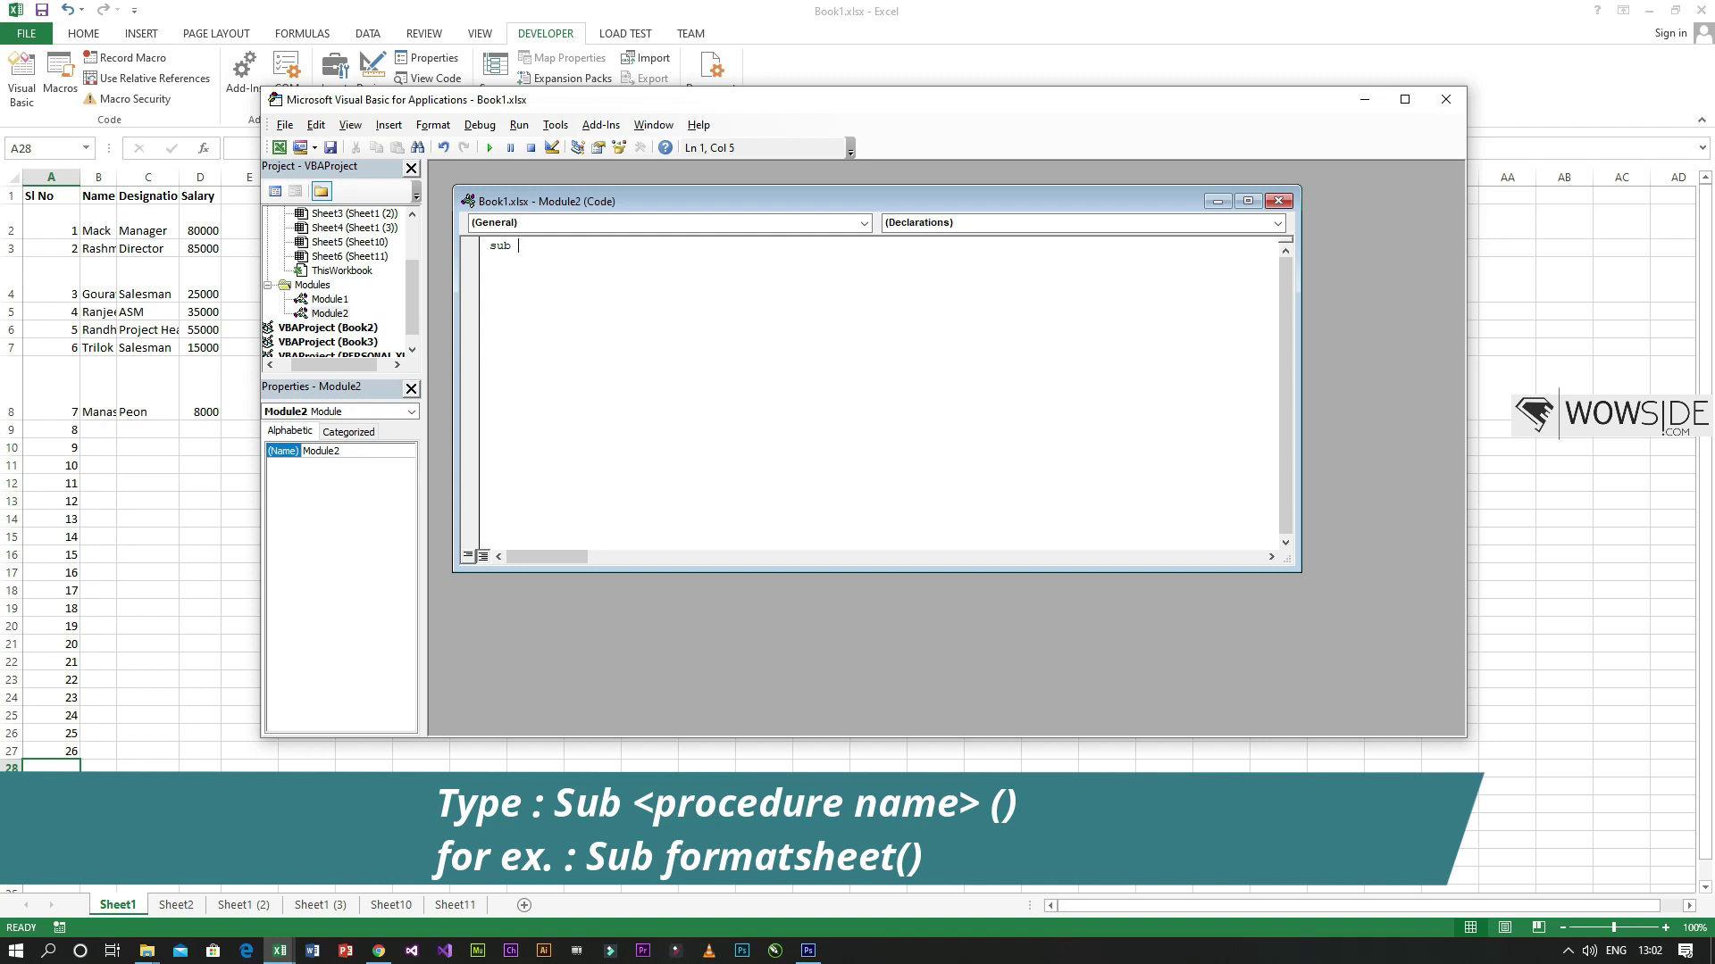
pyautogui.write('formatsheet')
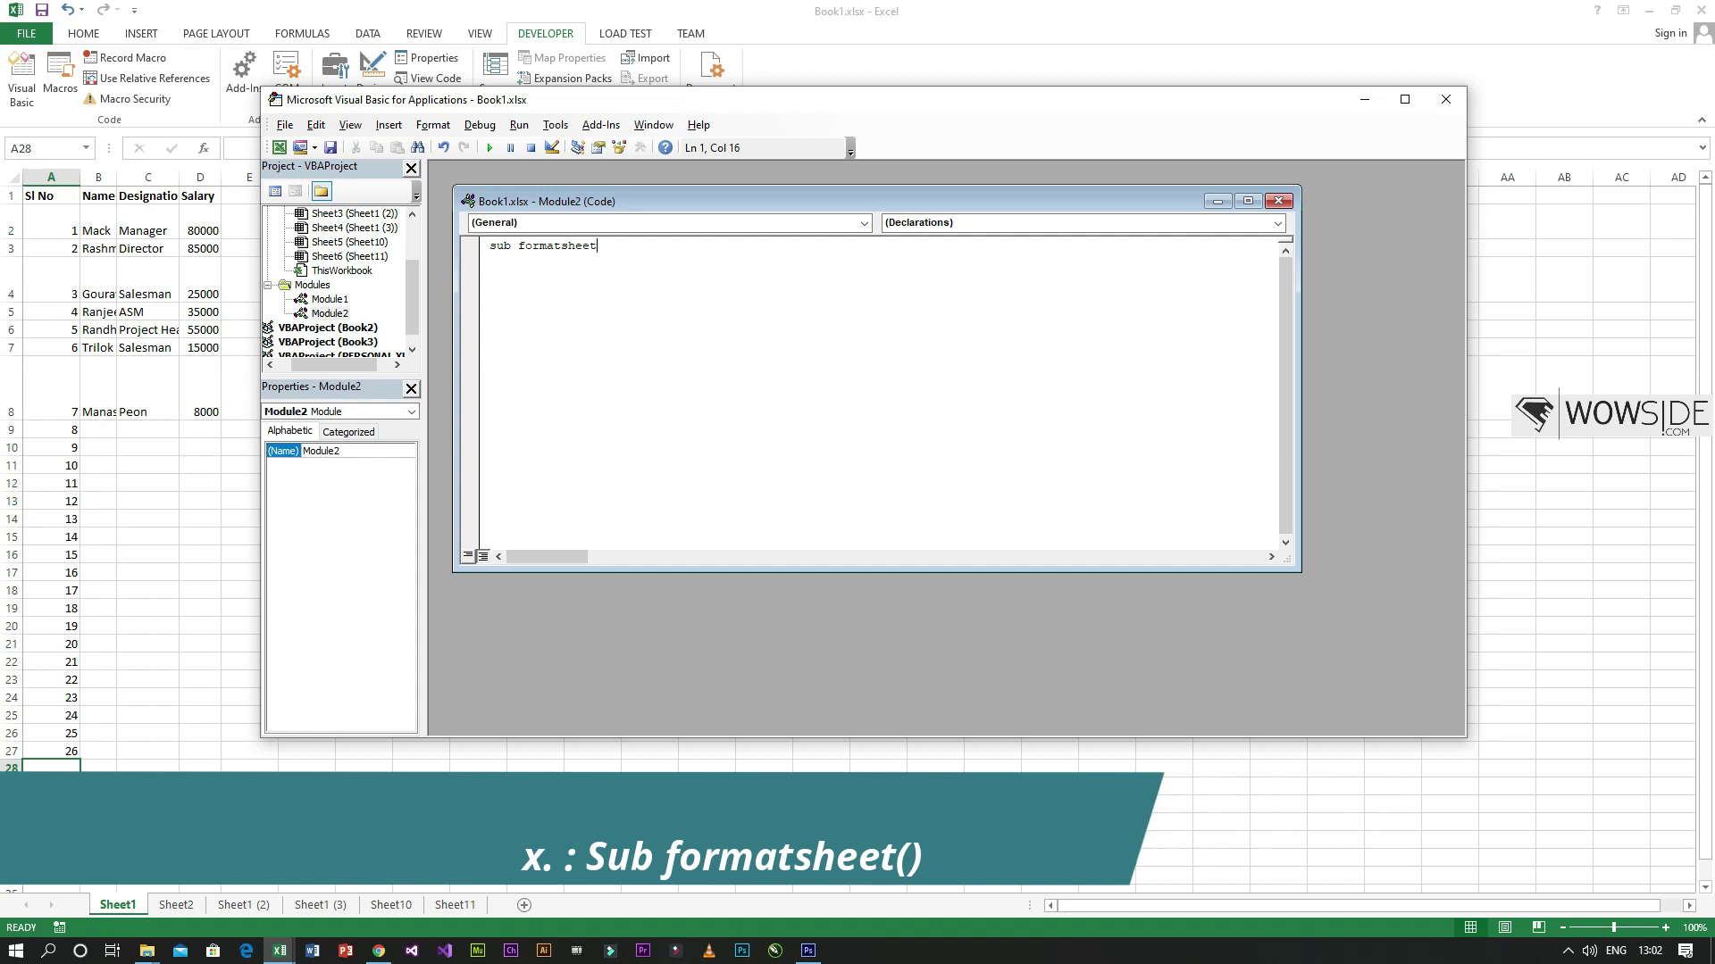
pyautogui.write('()')
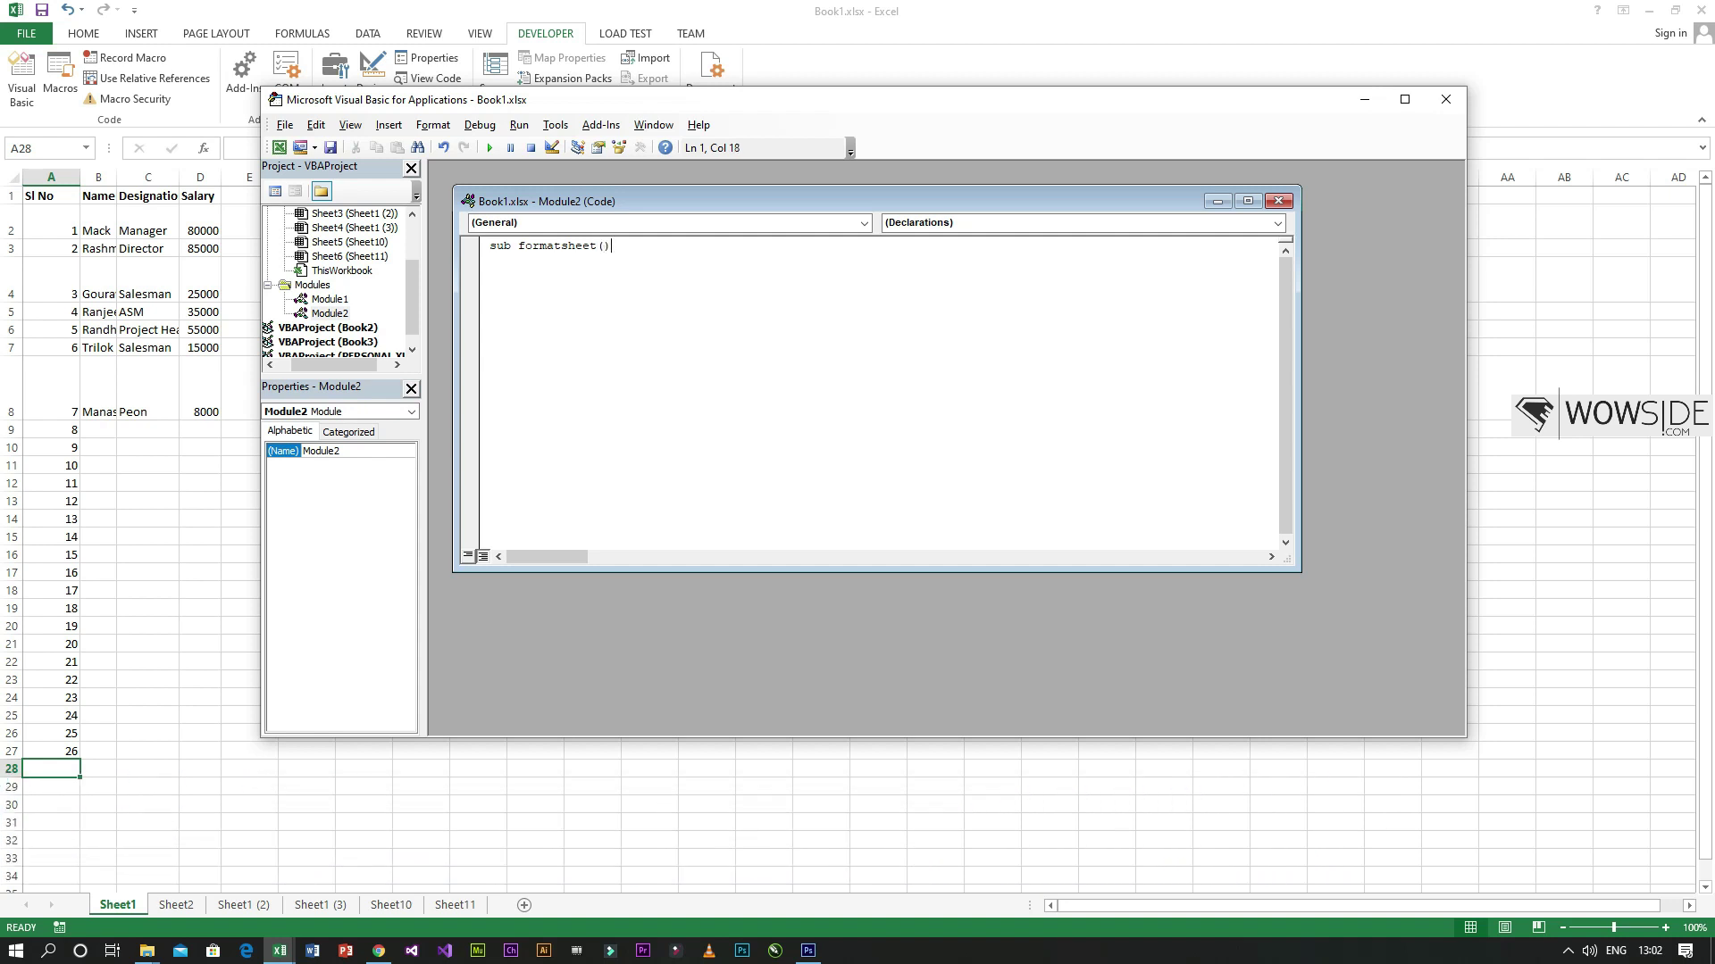
pyautogui.press('Return')
# - Add the statement Cells.EntireColumn.AutoFit as the first line inside the formatsheet procedure
pyautogui.write('cells')
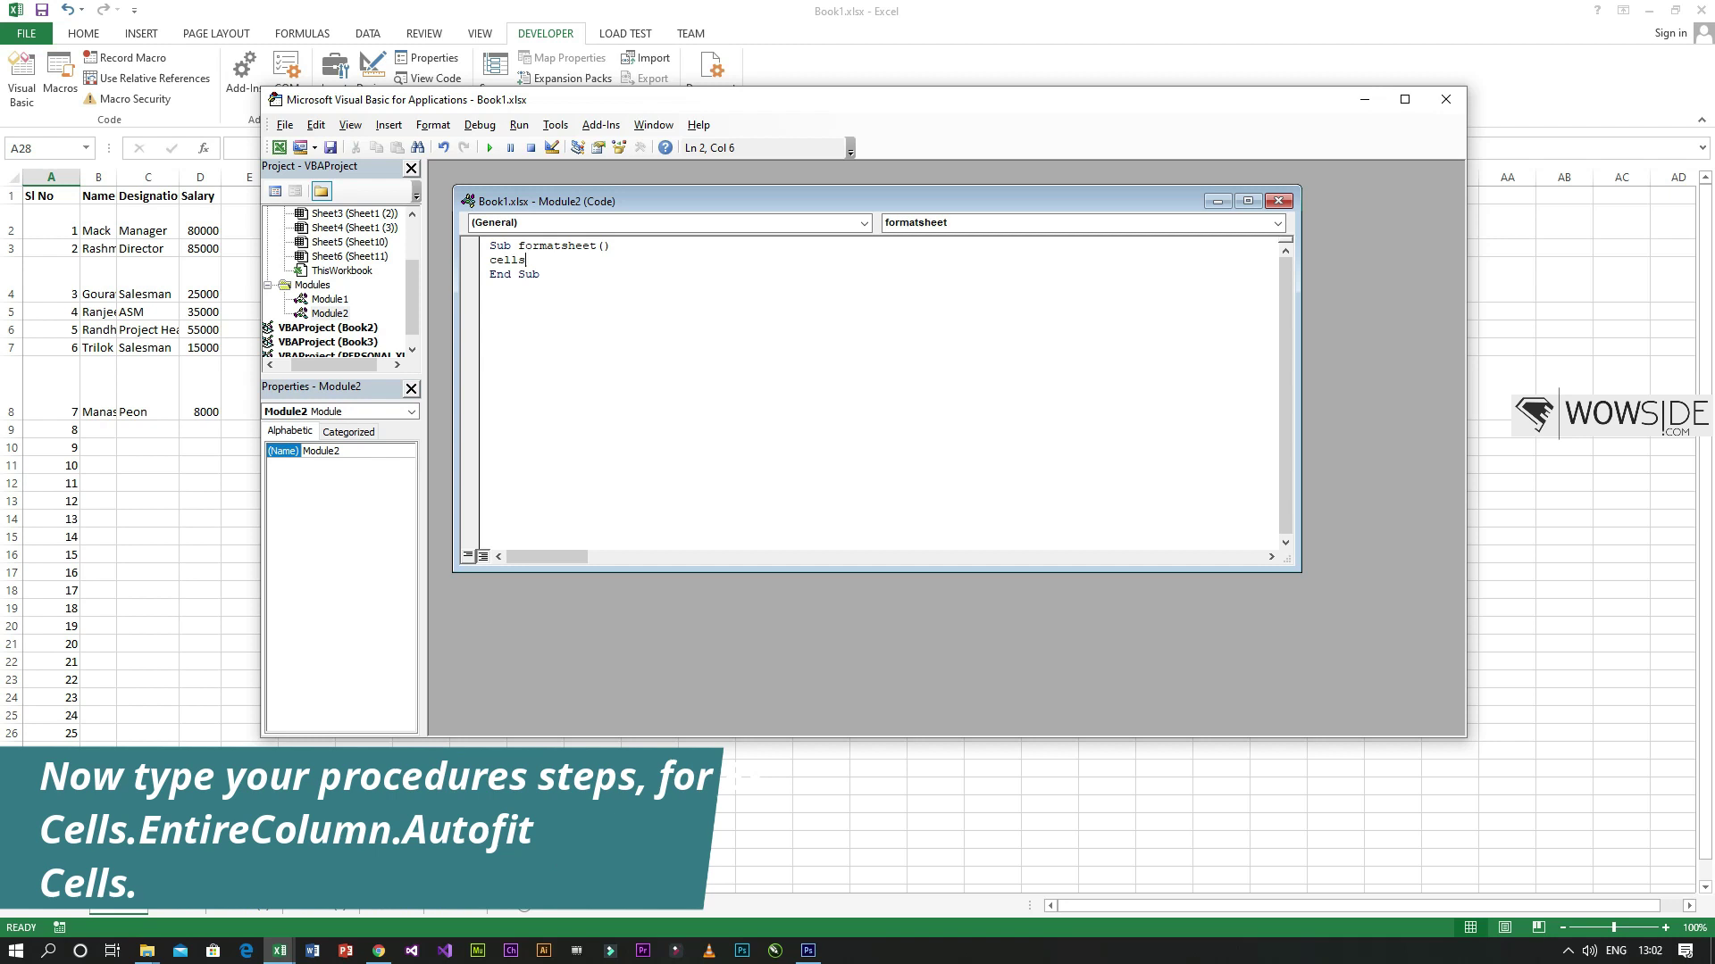
pyautogui.write('.')
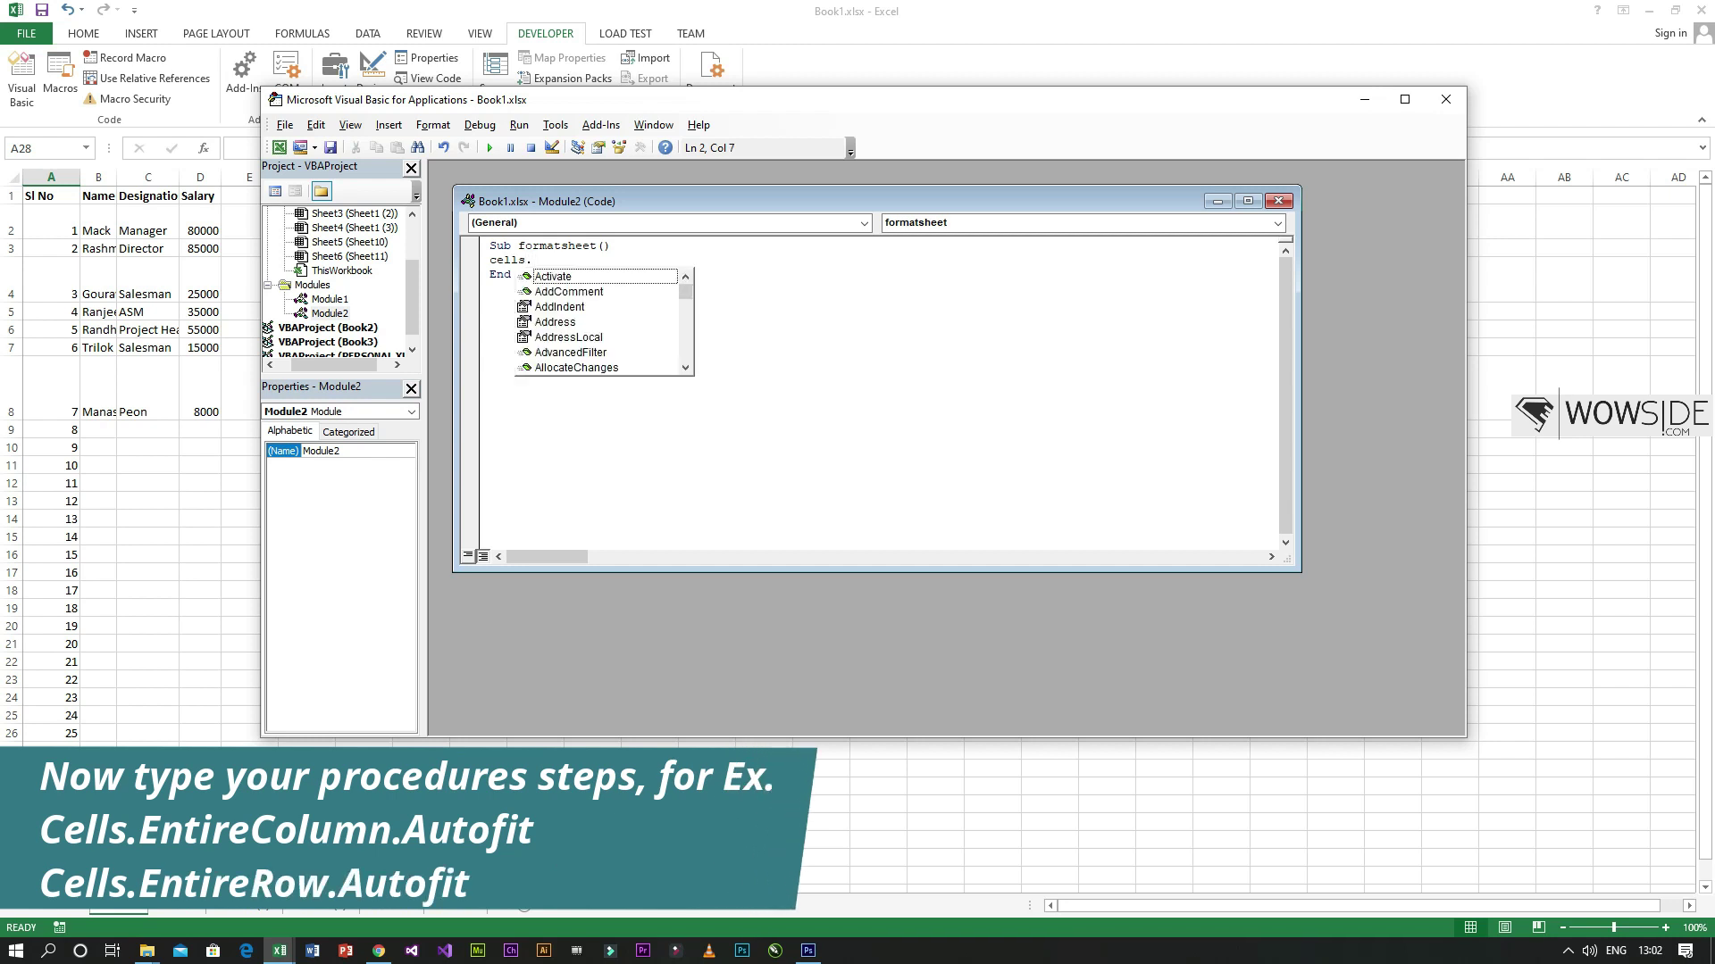
pyautogui.write('en')
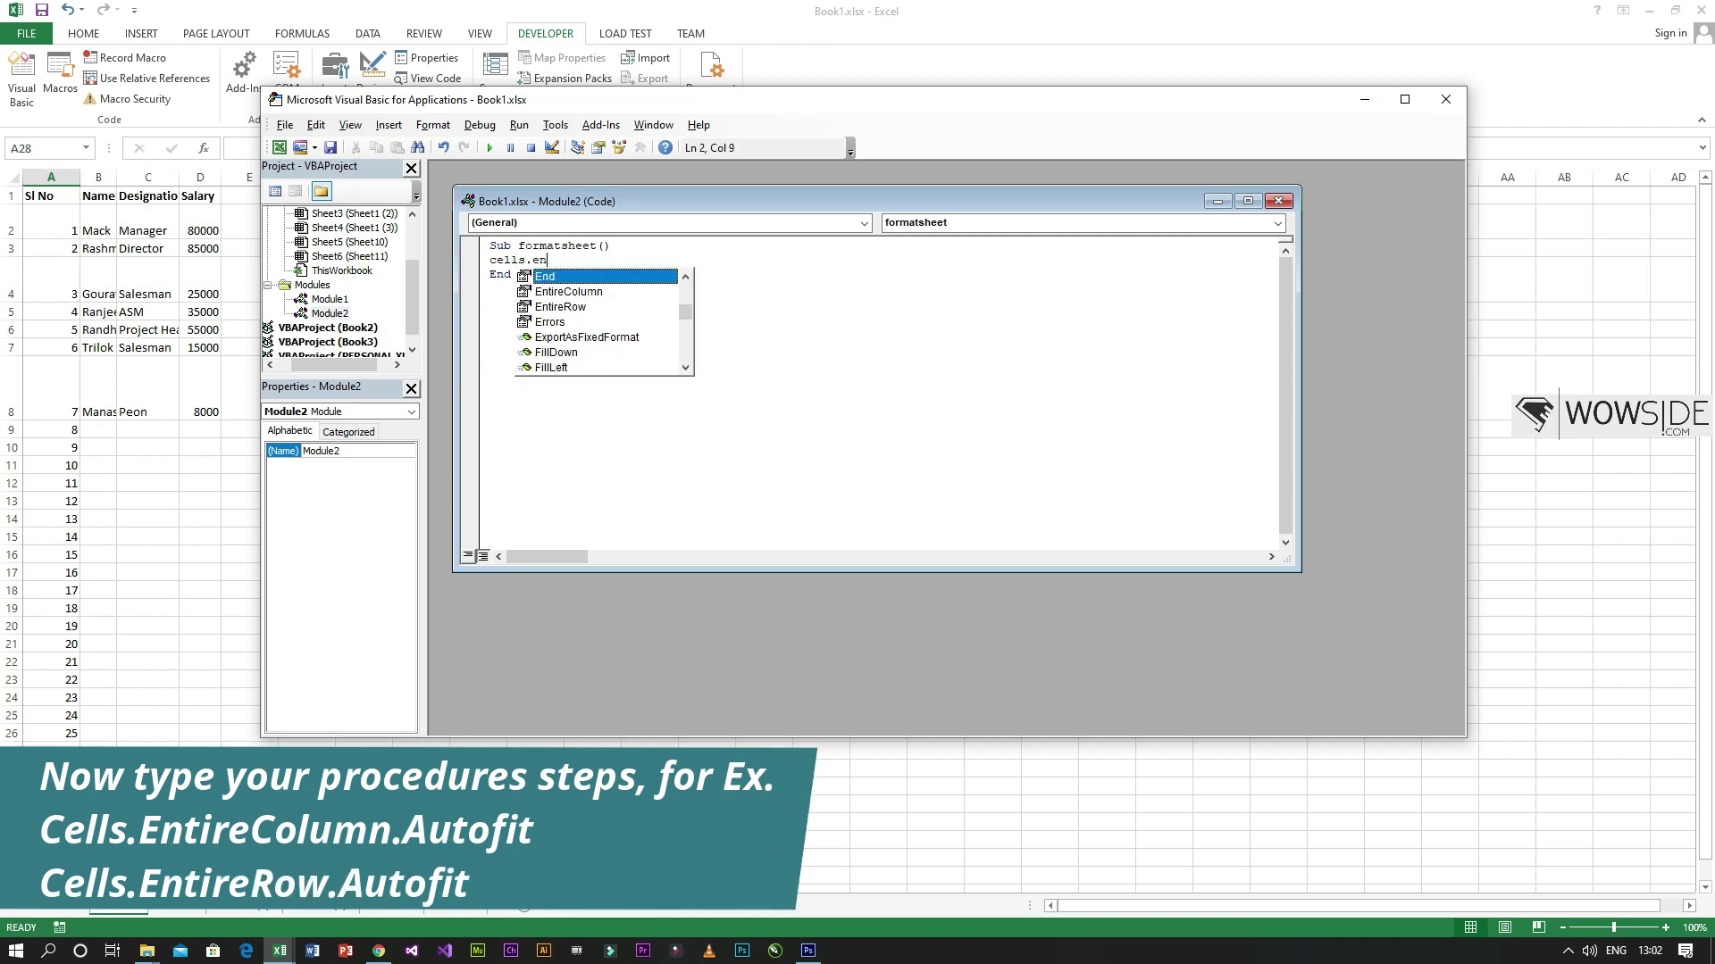
pyautogui.write('tire')
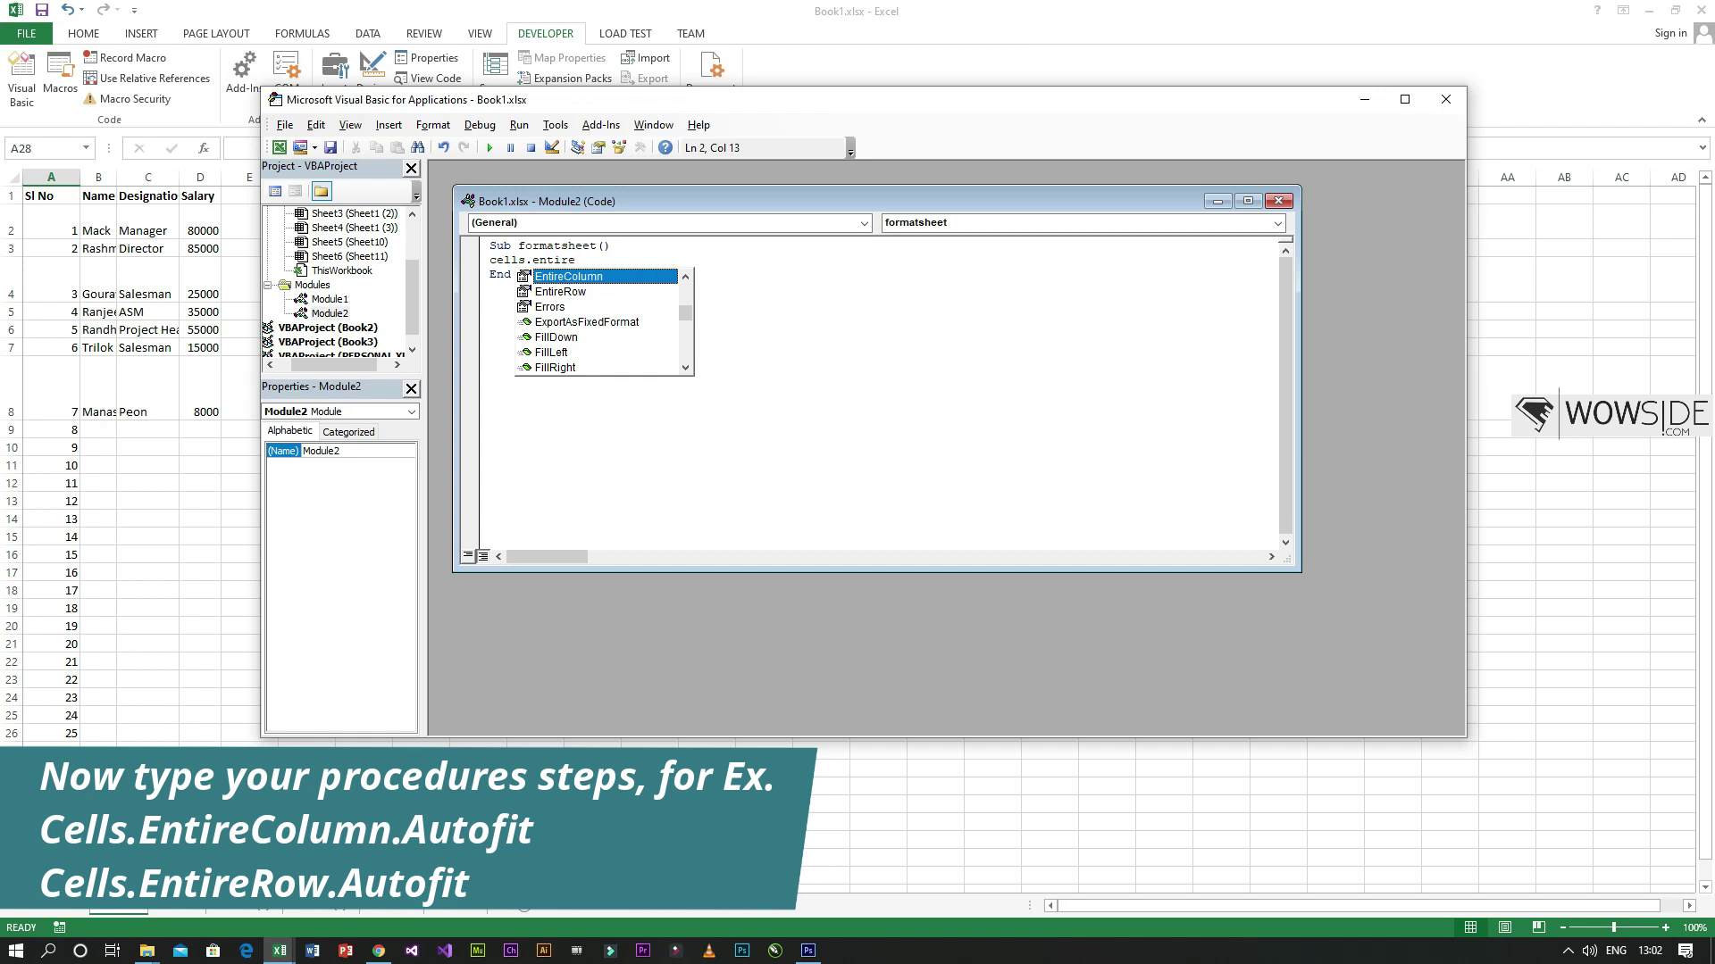
pyautogui.write('.auto')
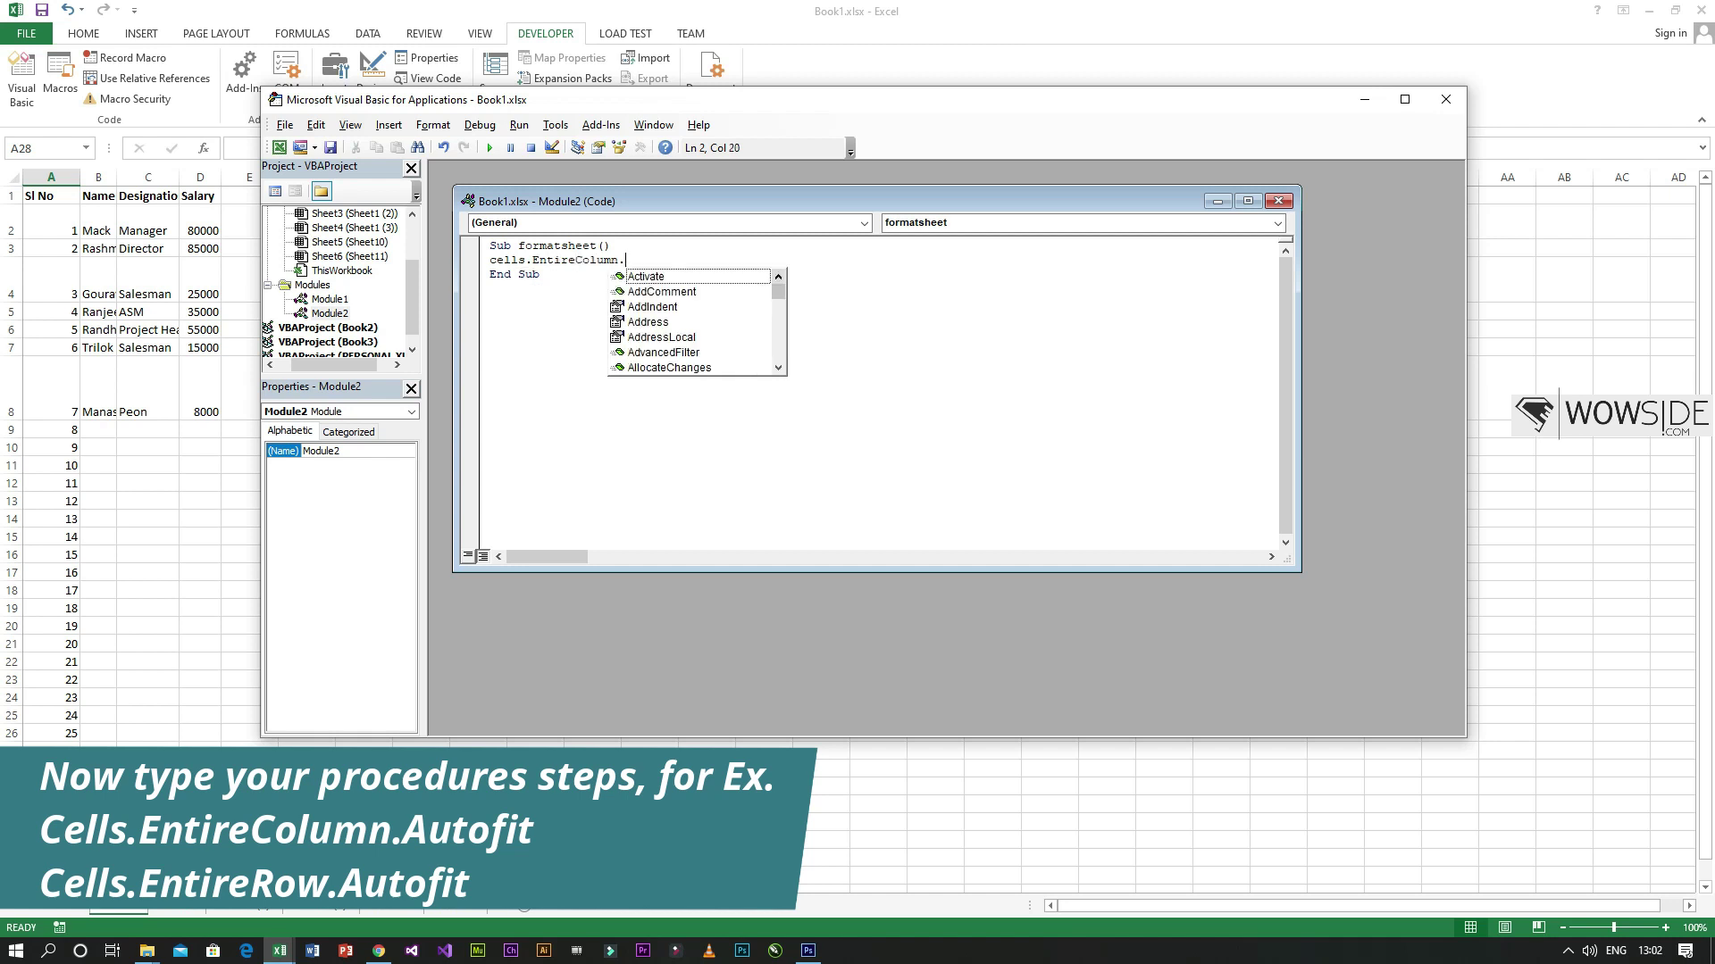
pyautogui.press('Down')
pyautogui.press('Down')
pyautogui.press('Down')
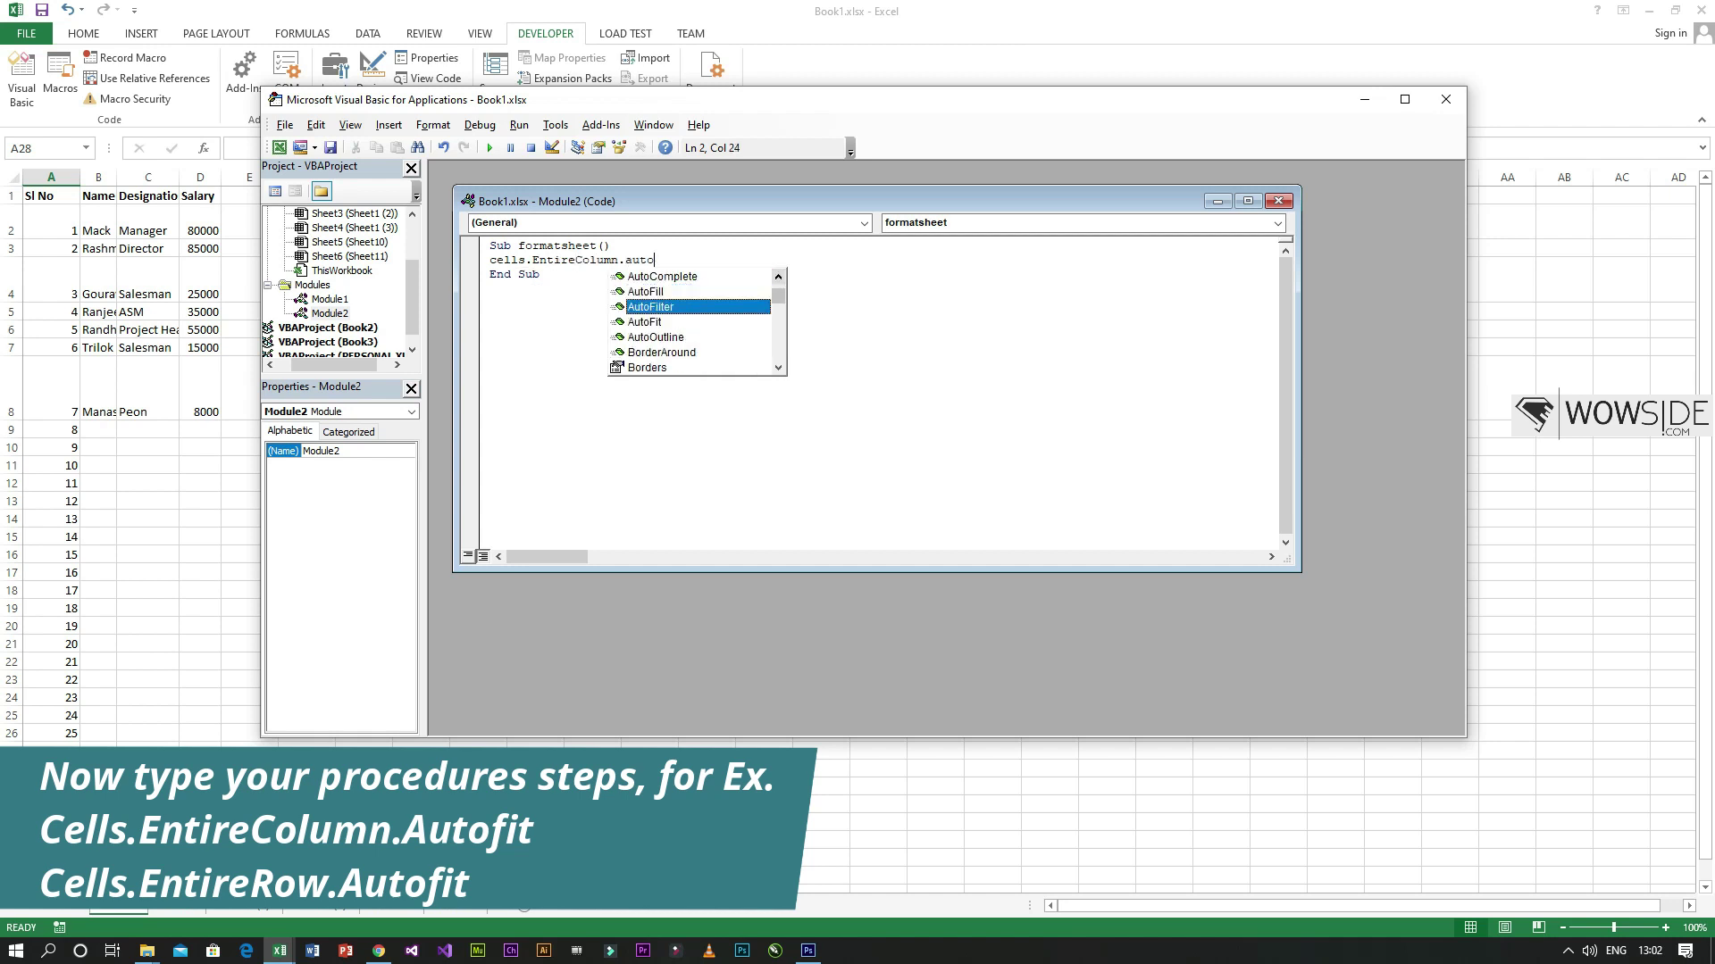
pyautogui.press('Return')
# - Add the statement Cells.EntireRow.AutoFit on the line below the column AutoFit statement
pyautogui.write('cells.entire')
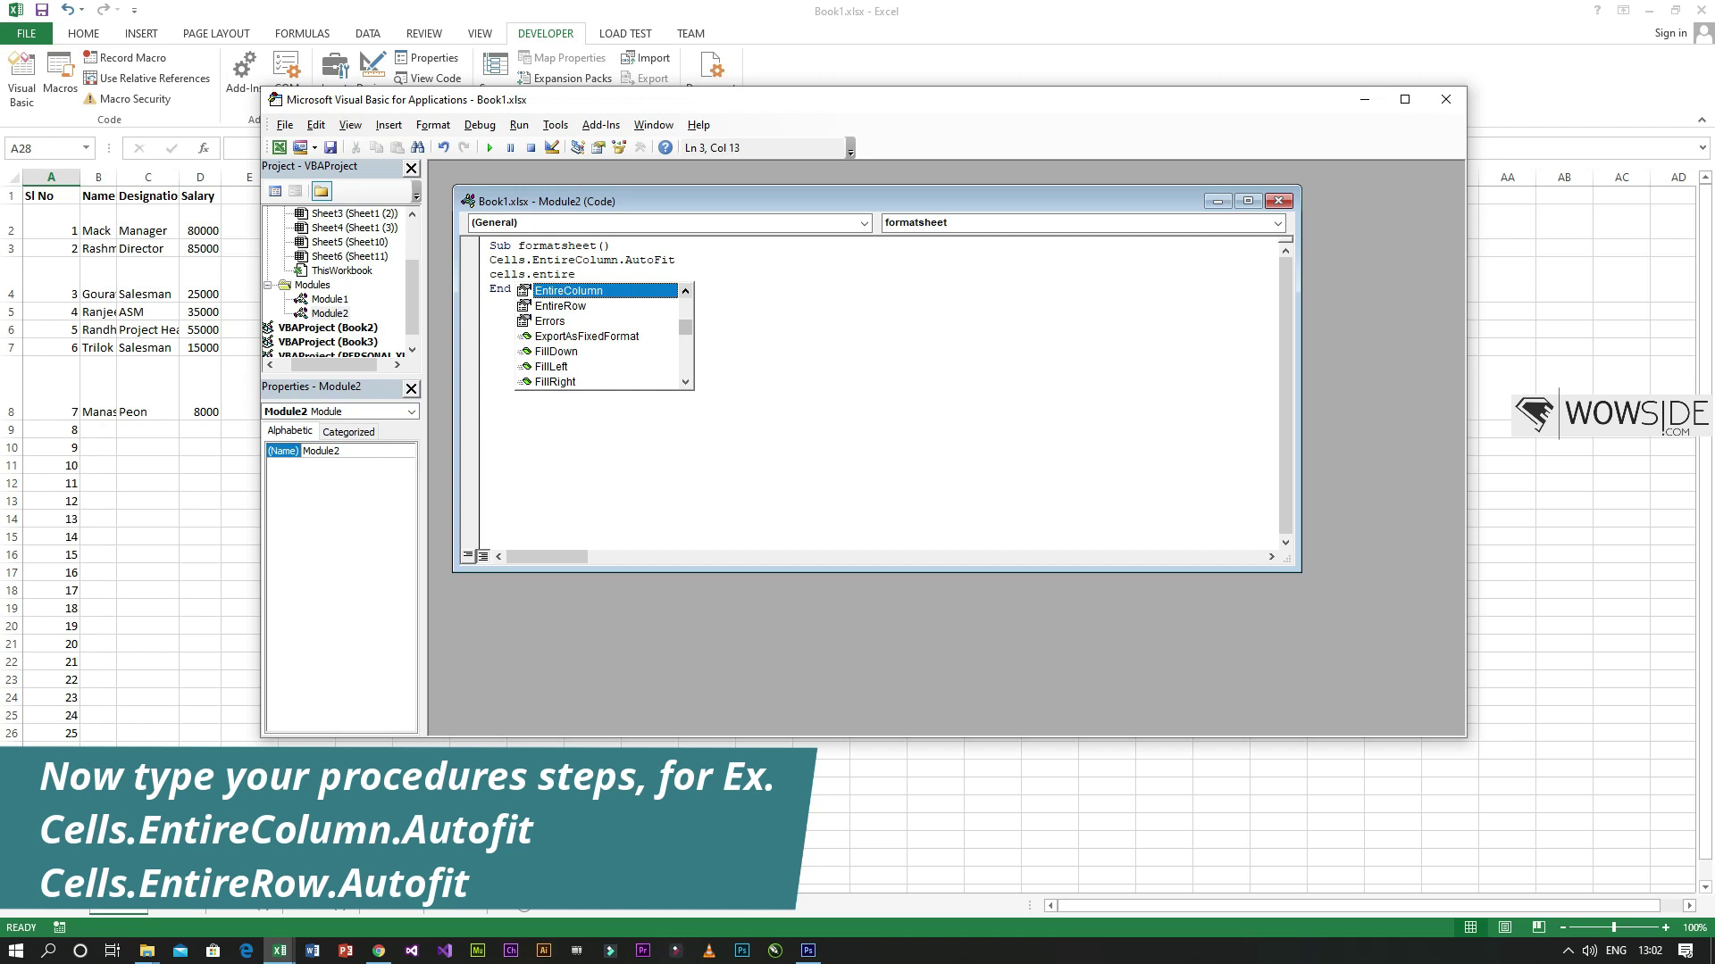
pyautogui.press('Down')
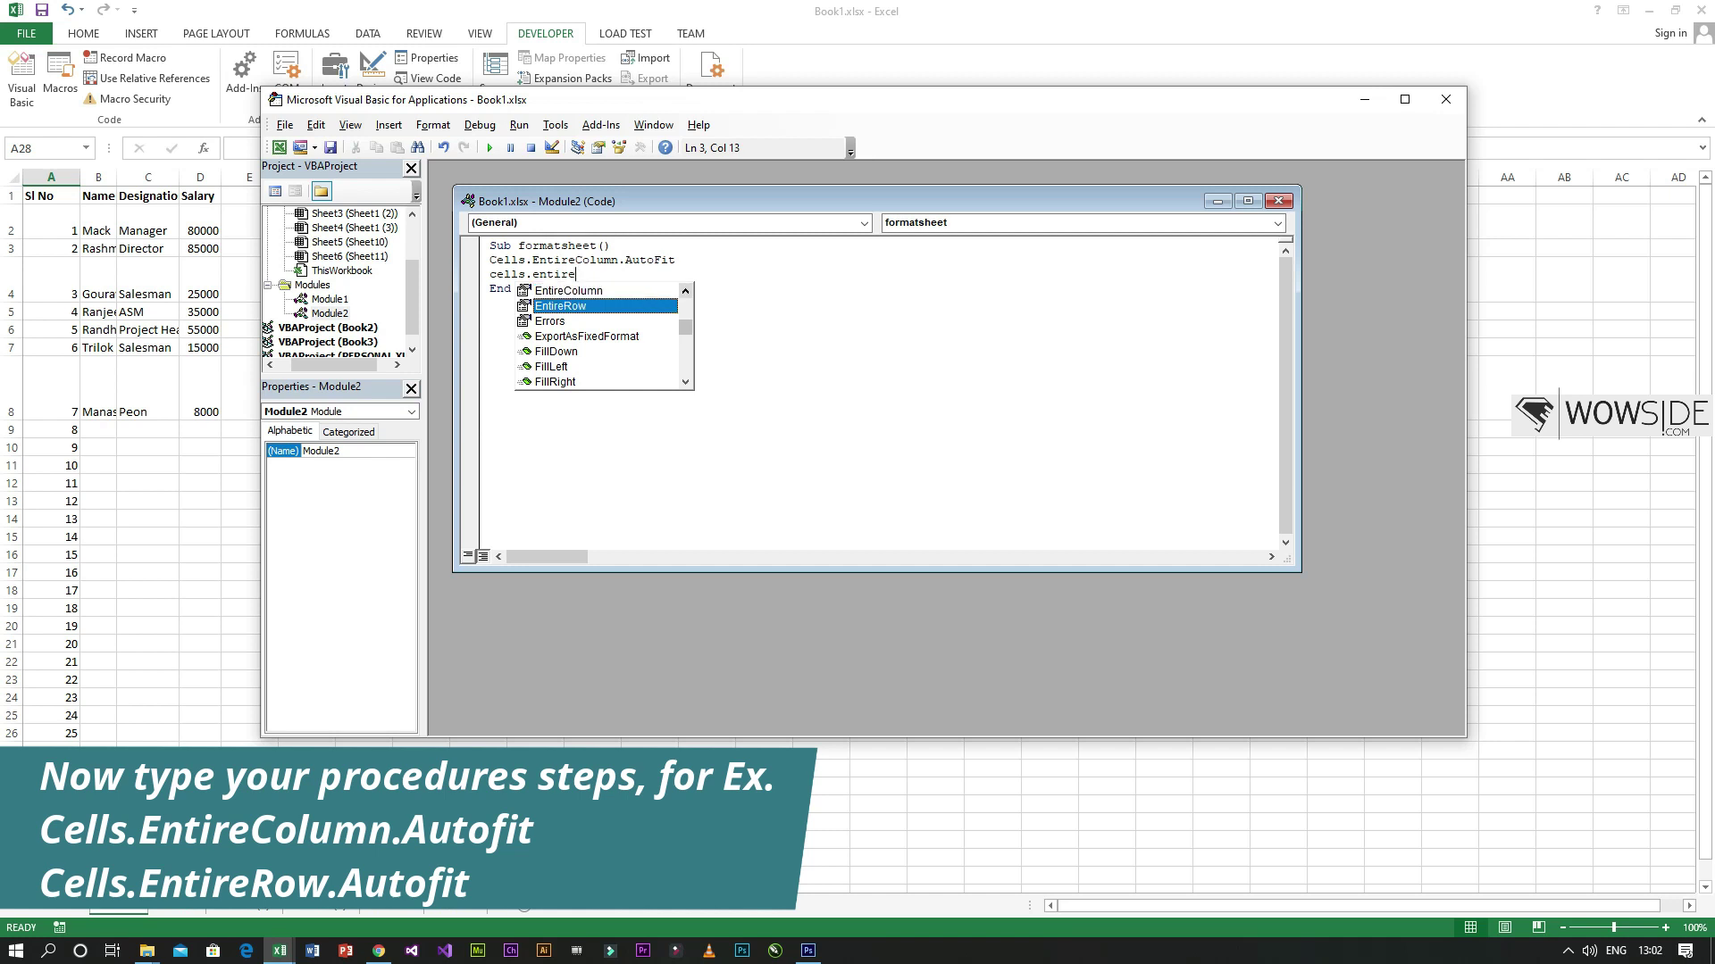
pyautogui.press('Tab')
pyautogui.write('.')
pyautogui.write('auto')
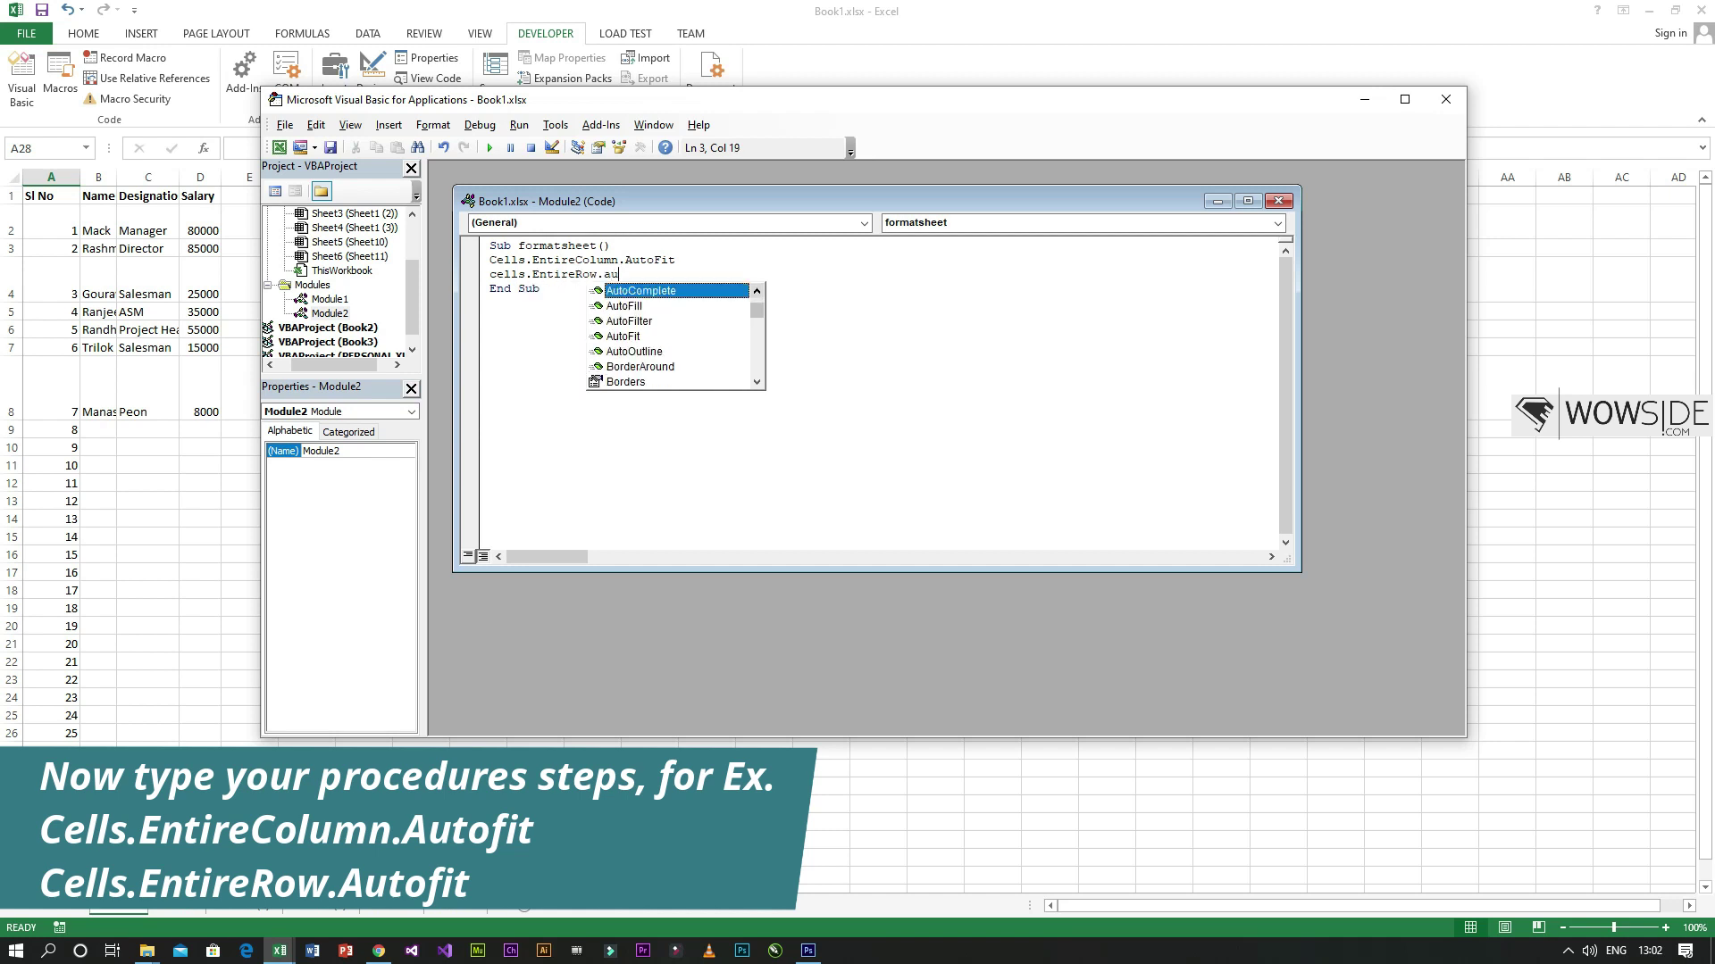
pyautogui.press('Down')
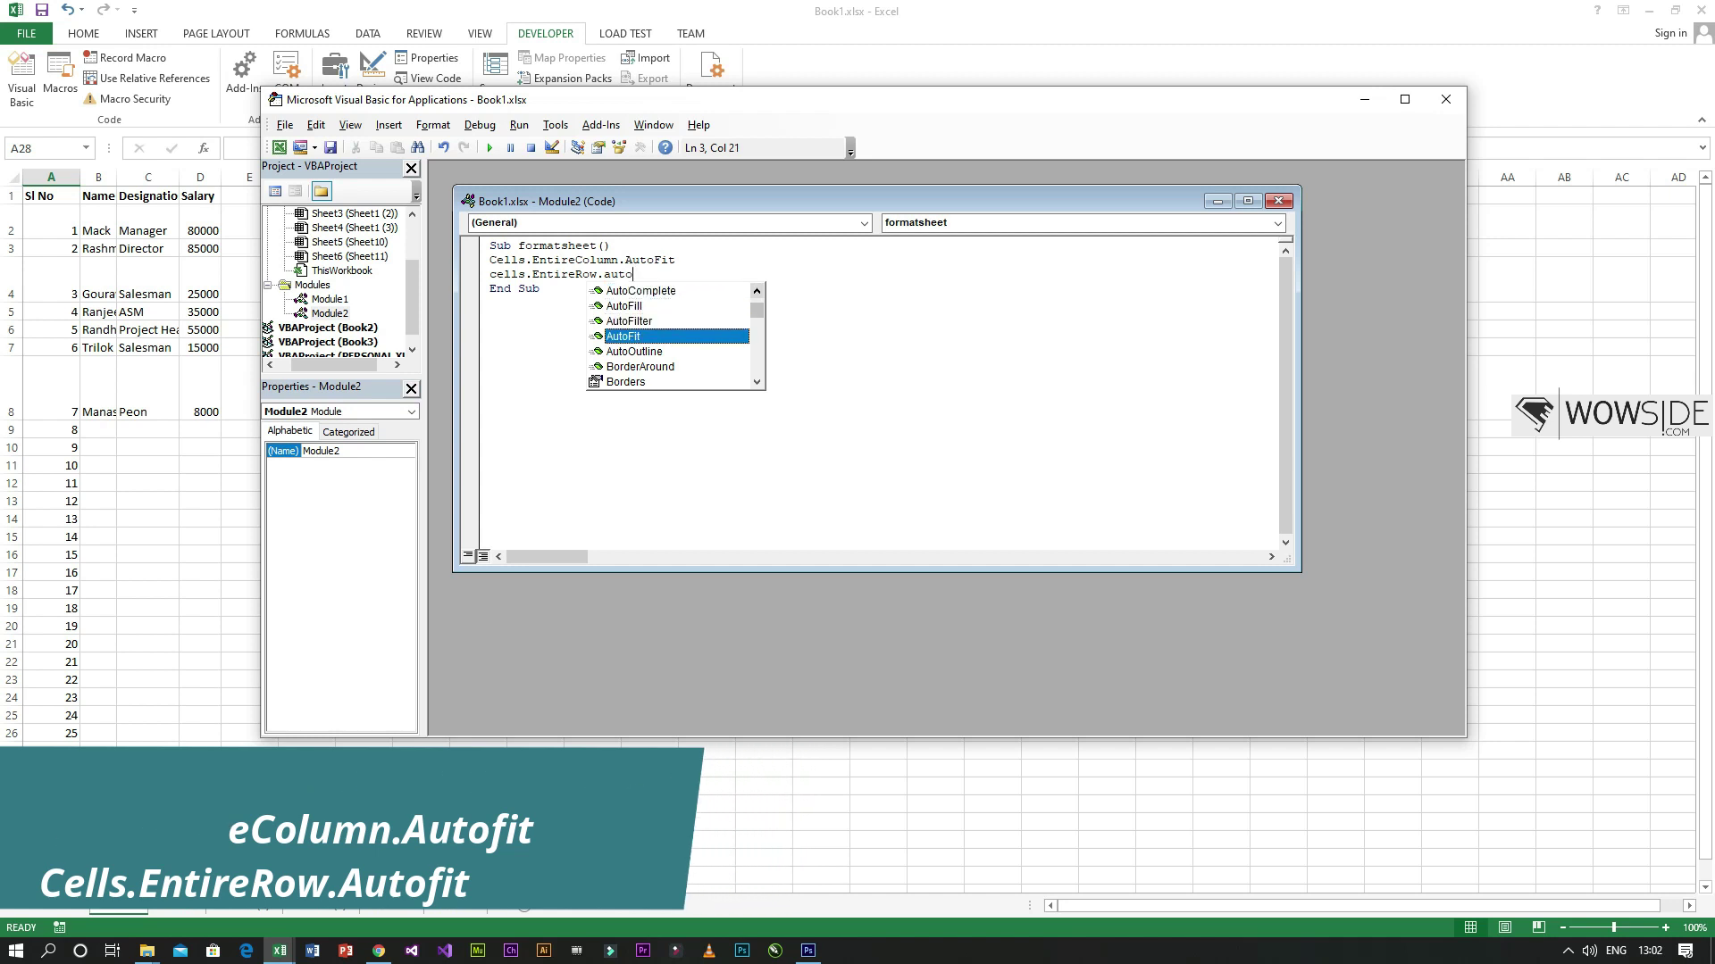
pyautogui.press('Return')
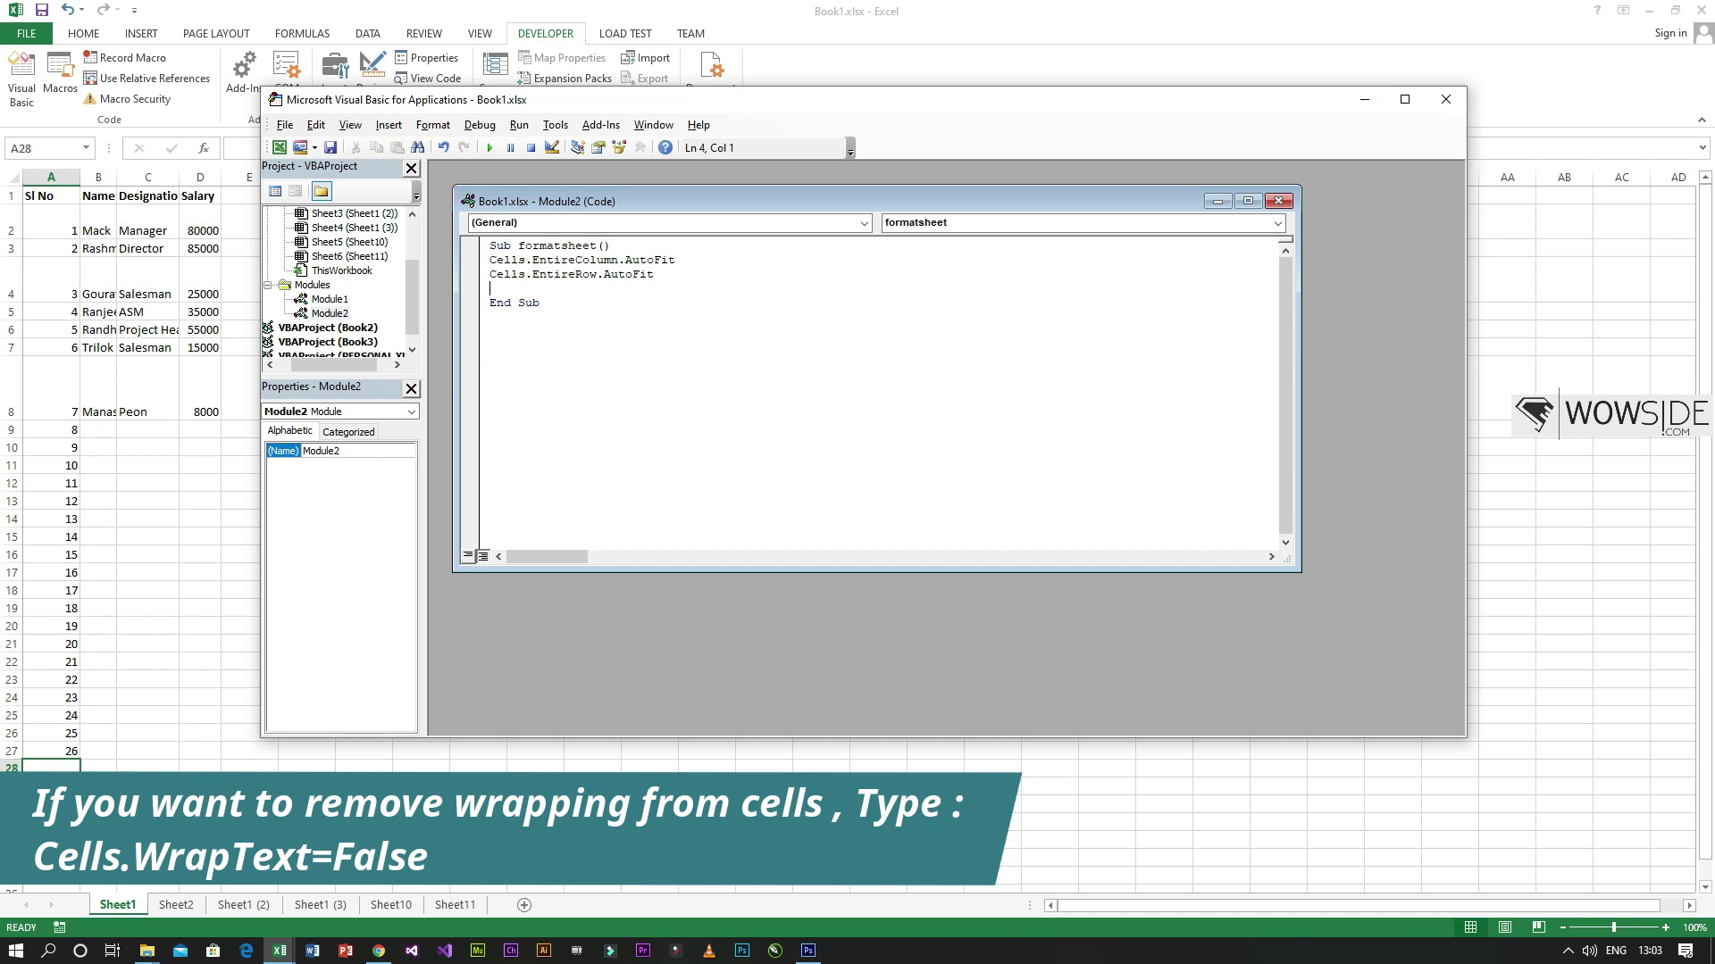
# - Add the statement Cells.WrapText = False below the row AutoFit statement
pyautogui.write('cells.wrapte')
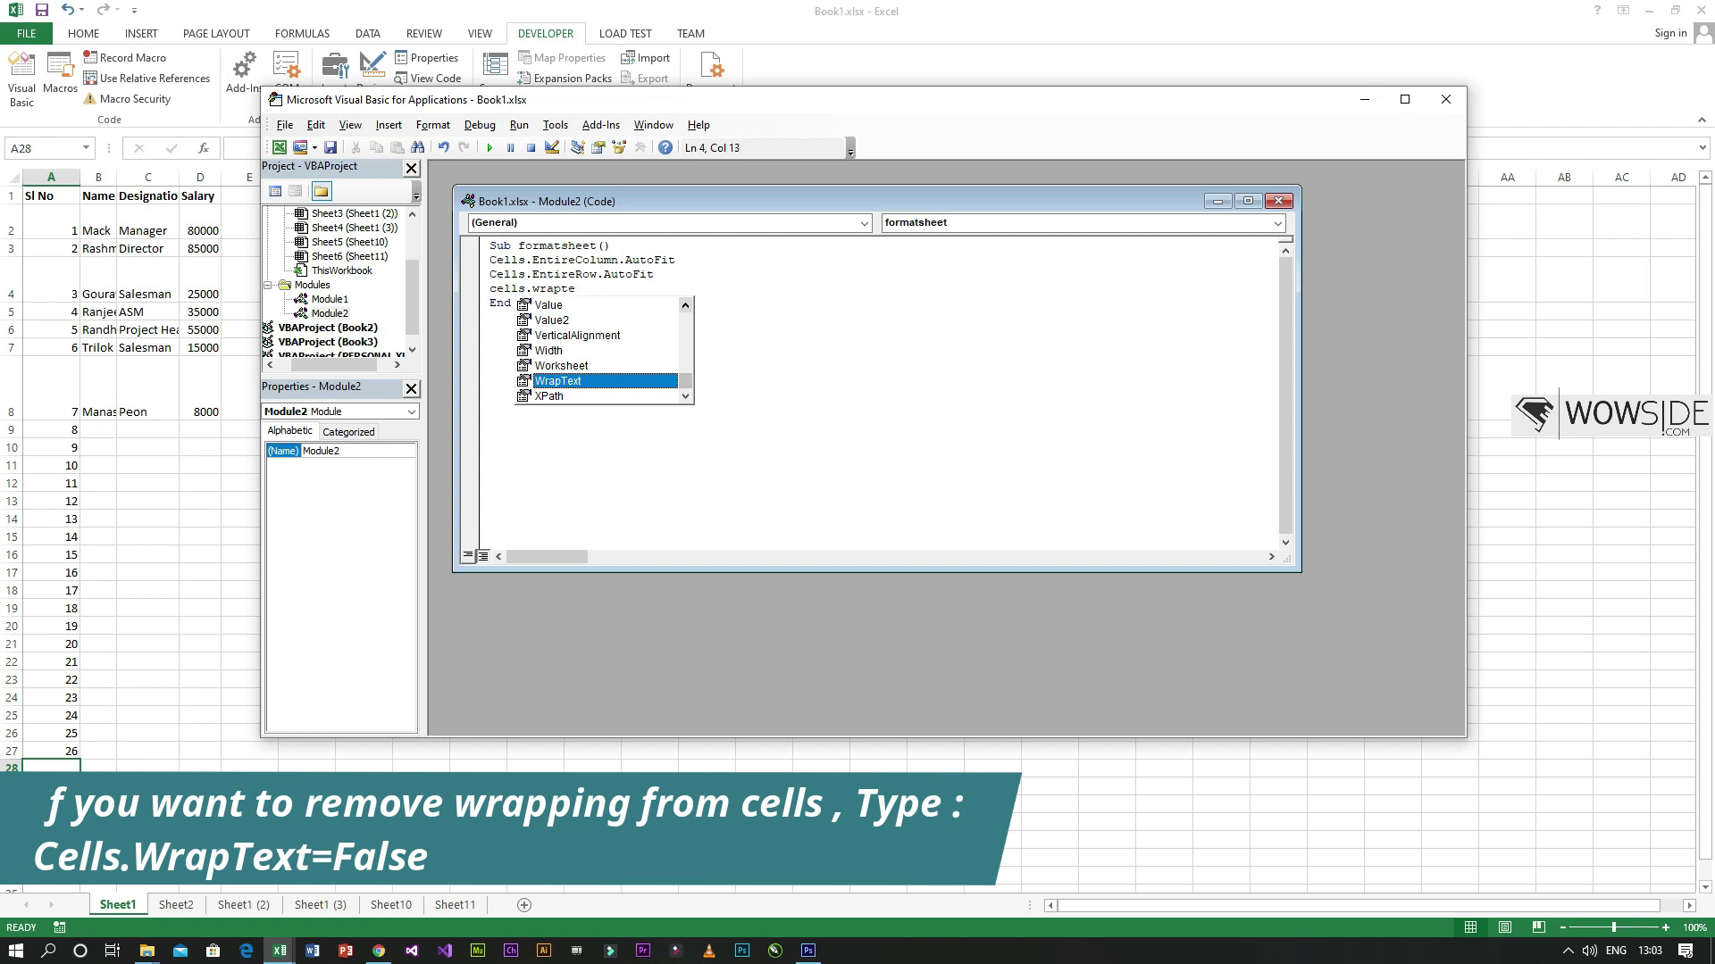
pyautogui.write('=fals')
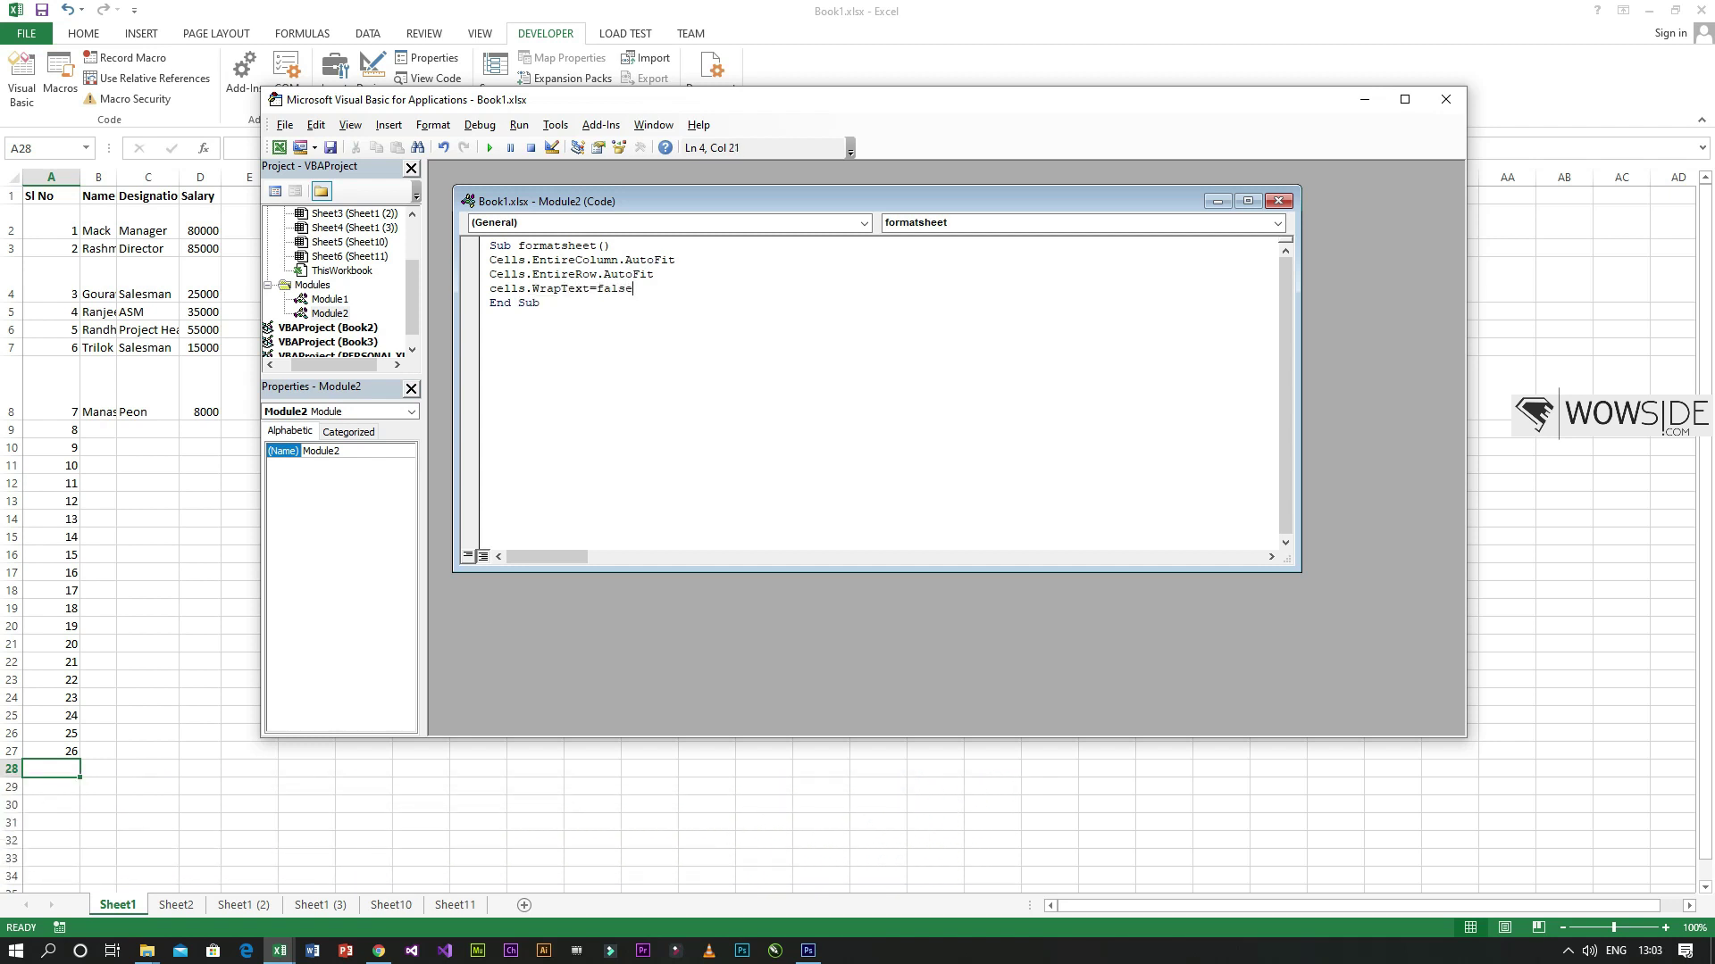
pyautogui.write('e')
pyautogui.press('Return')
# - Save the workbook with the new procedure, then close the Module2 code window and the Visual Basic editor
pyautogui.hotkey('ctrl', 's')
pyautogui.press('Return')
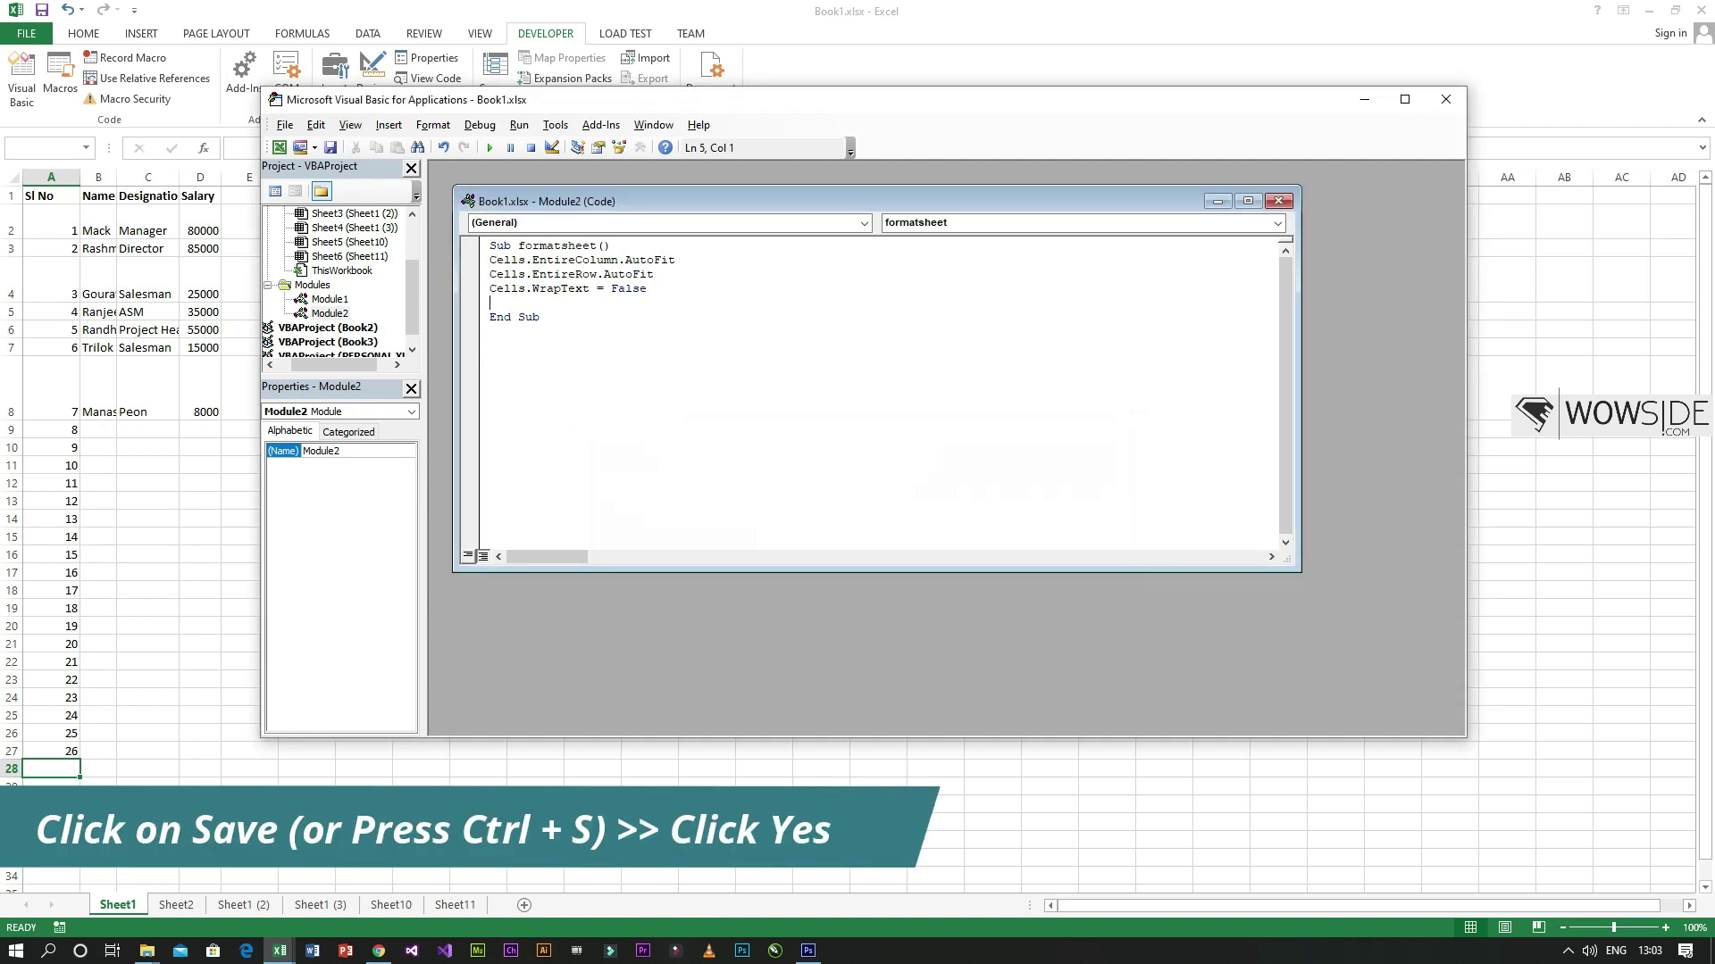
pyautogui.click(1279, 201)
pyautogui.click(1446, 99)
# - Turn on text wrapping for the Project Head cell C6 on Sheet1
pyautogui.click(363, 389)
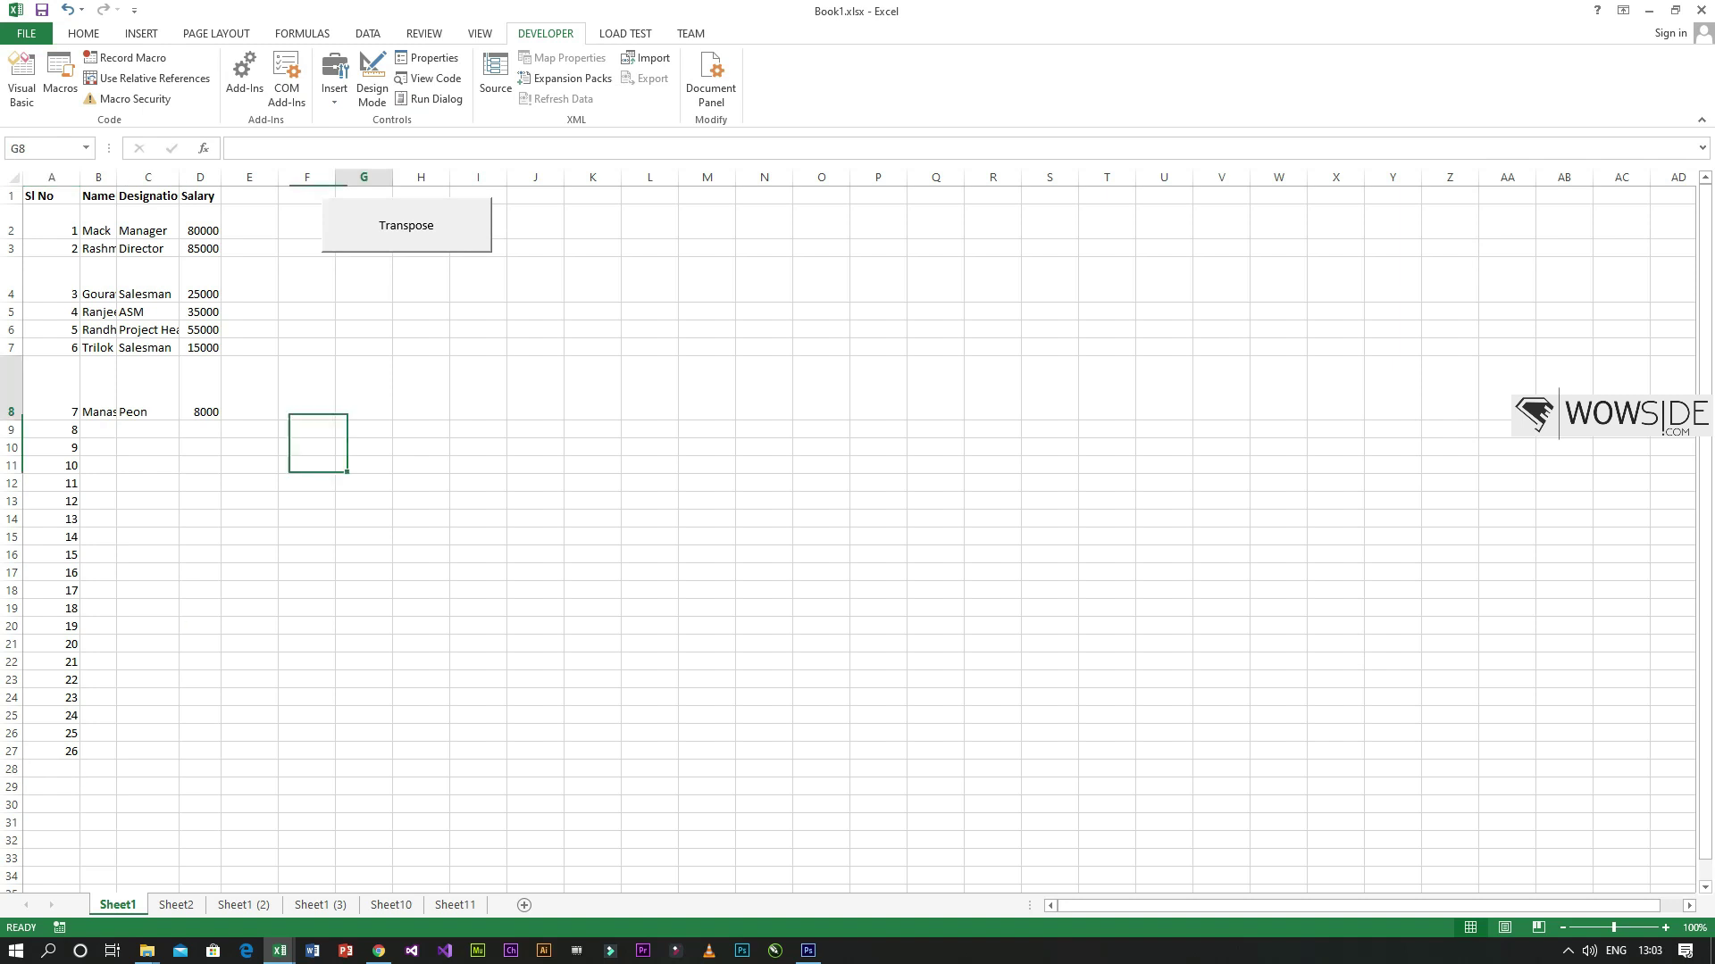
pyautogui.press('Left')
pyautogui.press('Left')
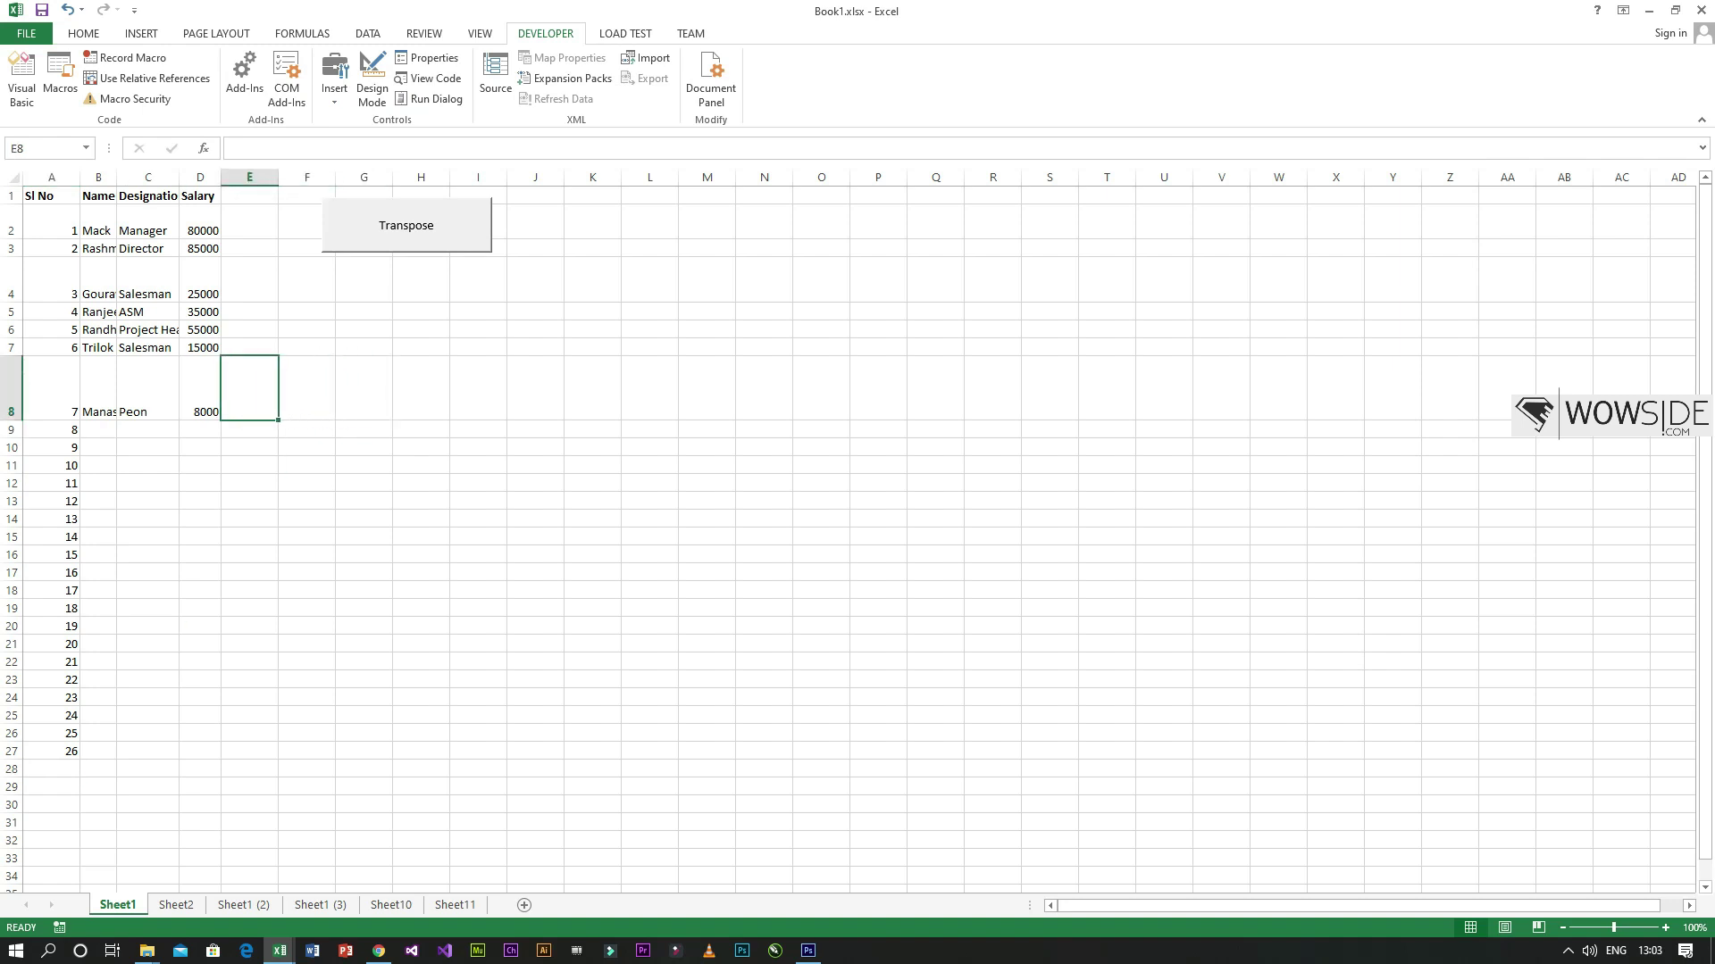
pyautogui.click(148, 330)
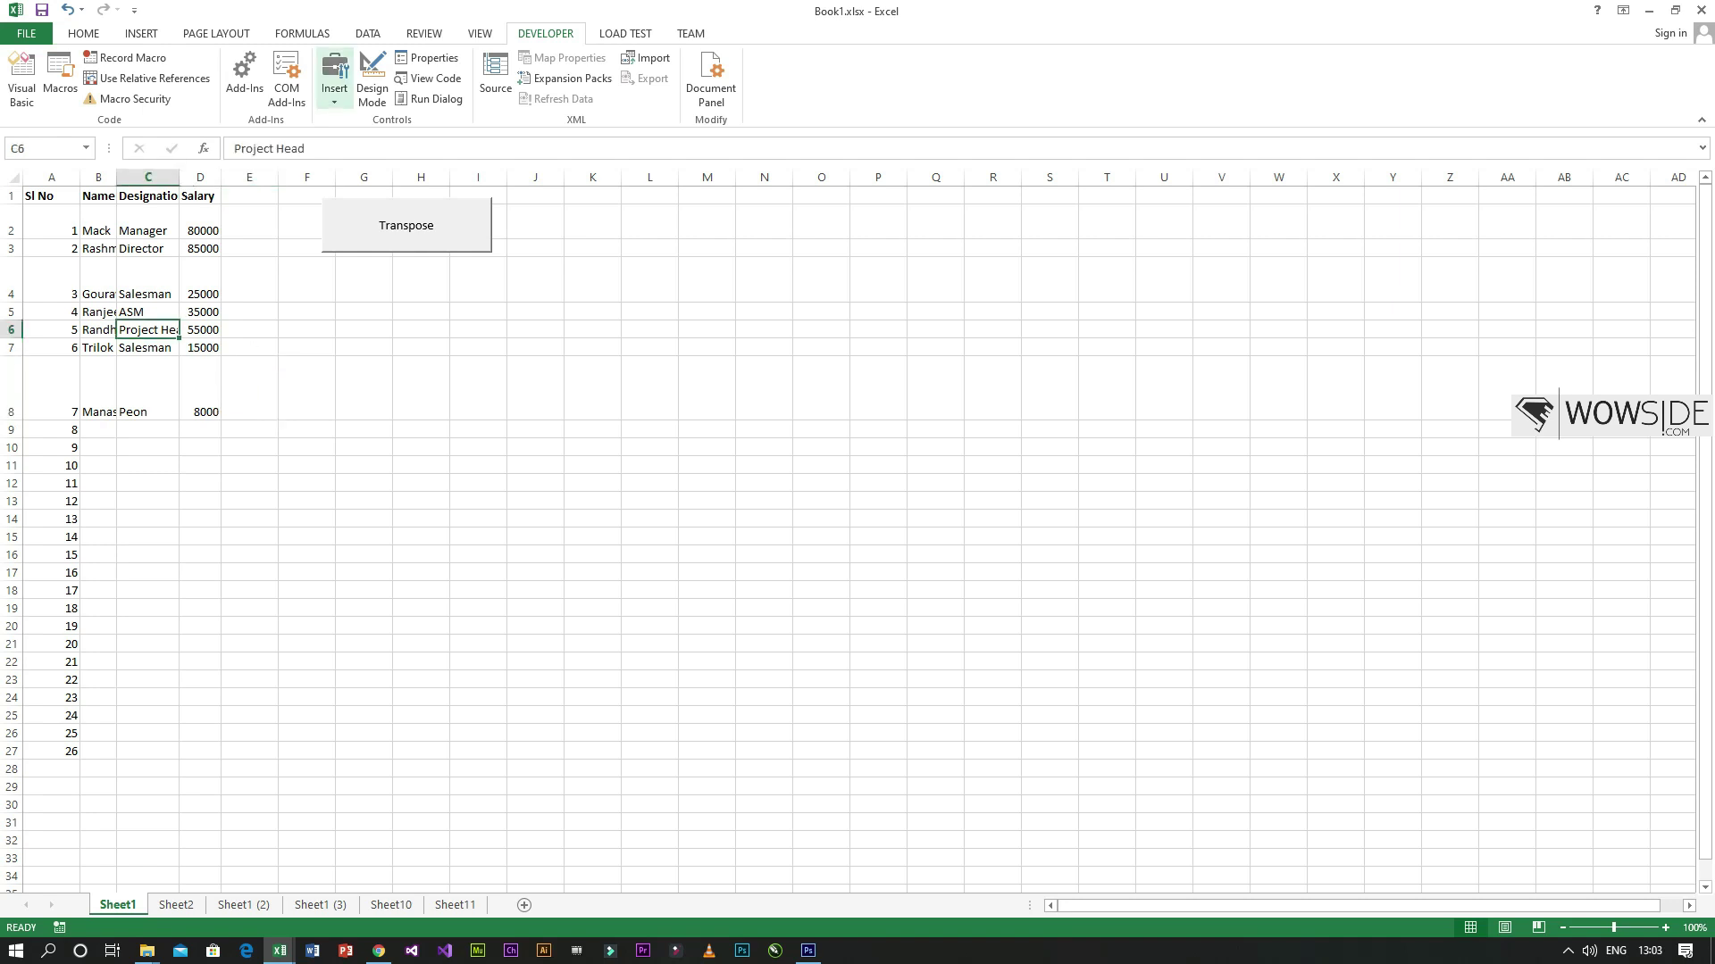
pyautogui.click(83, 34)
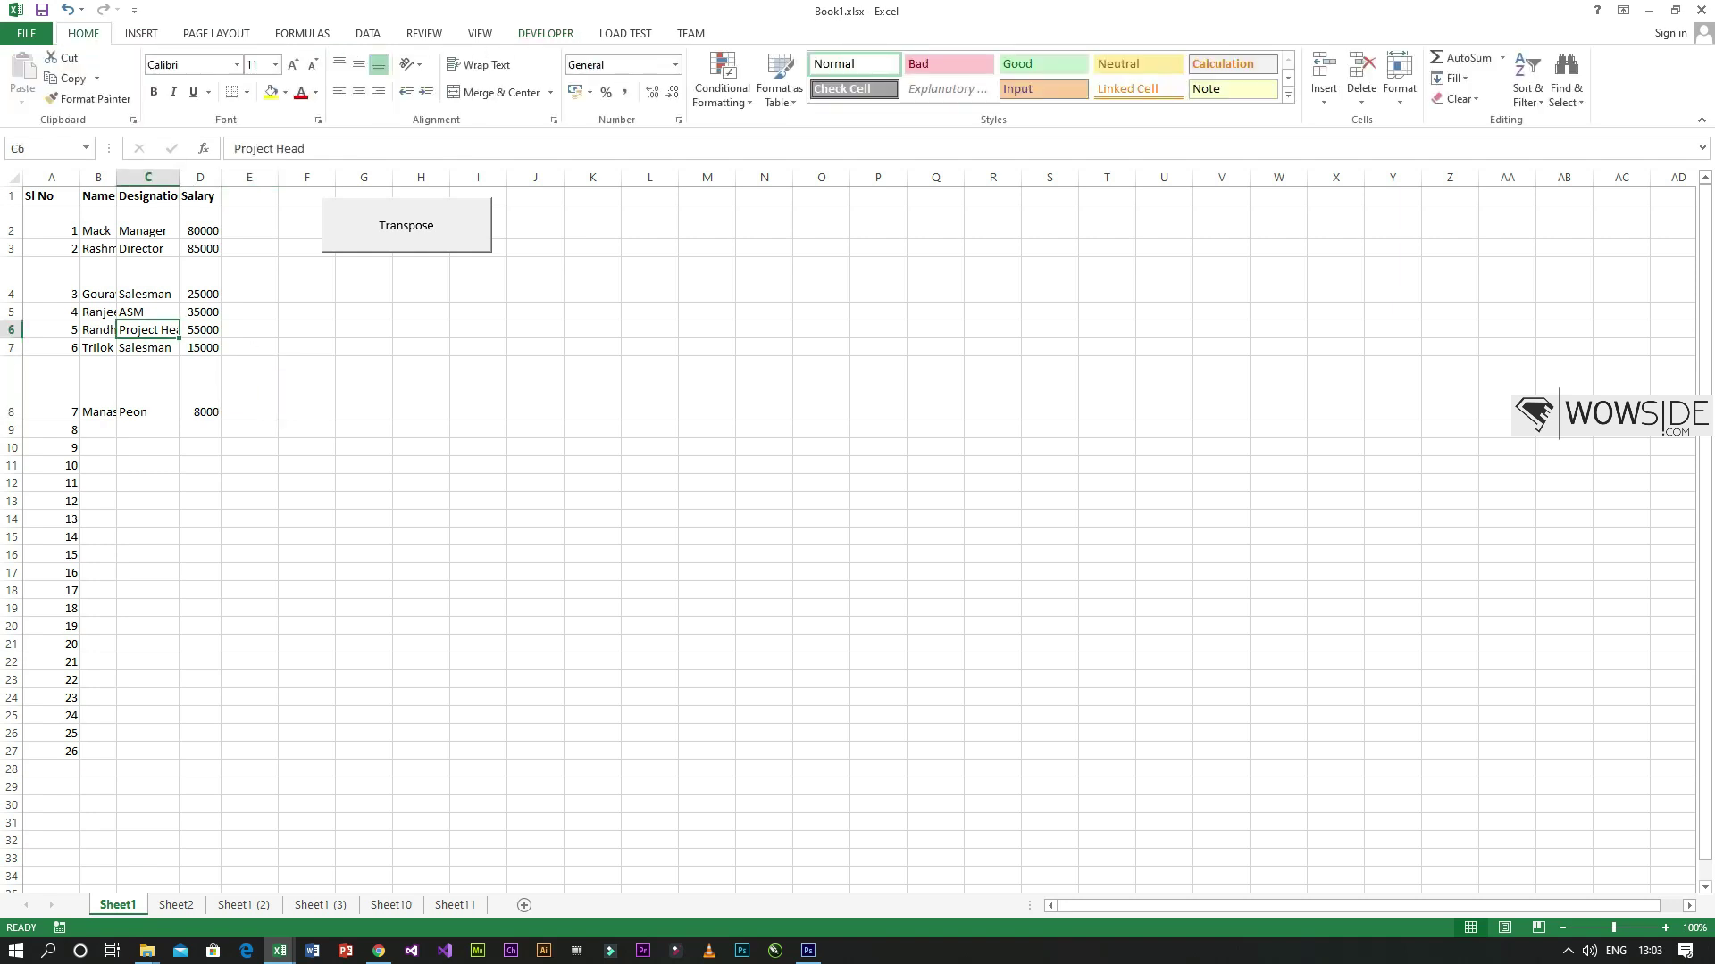
pyautogui.click(480, 64)
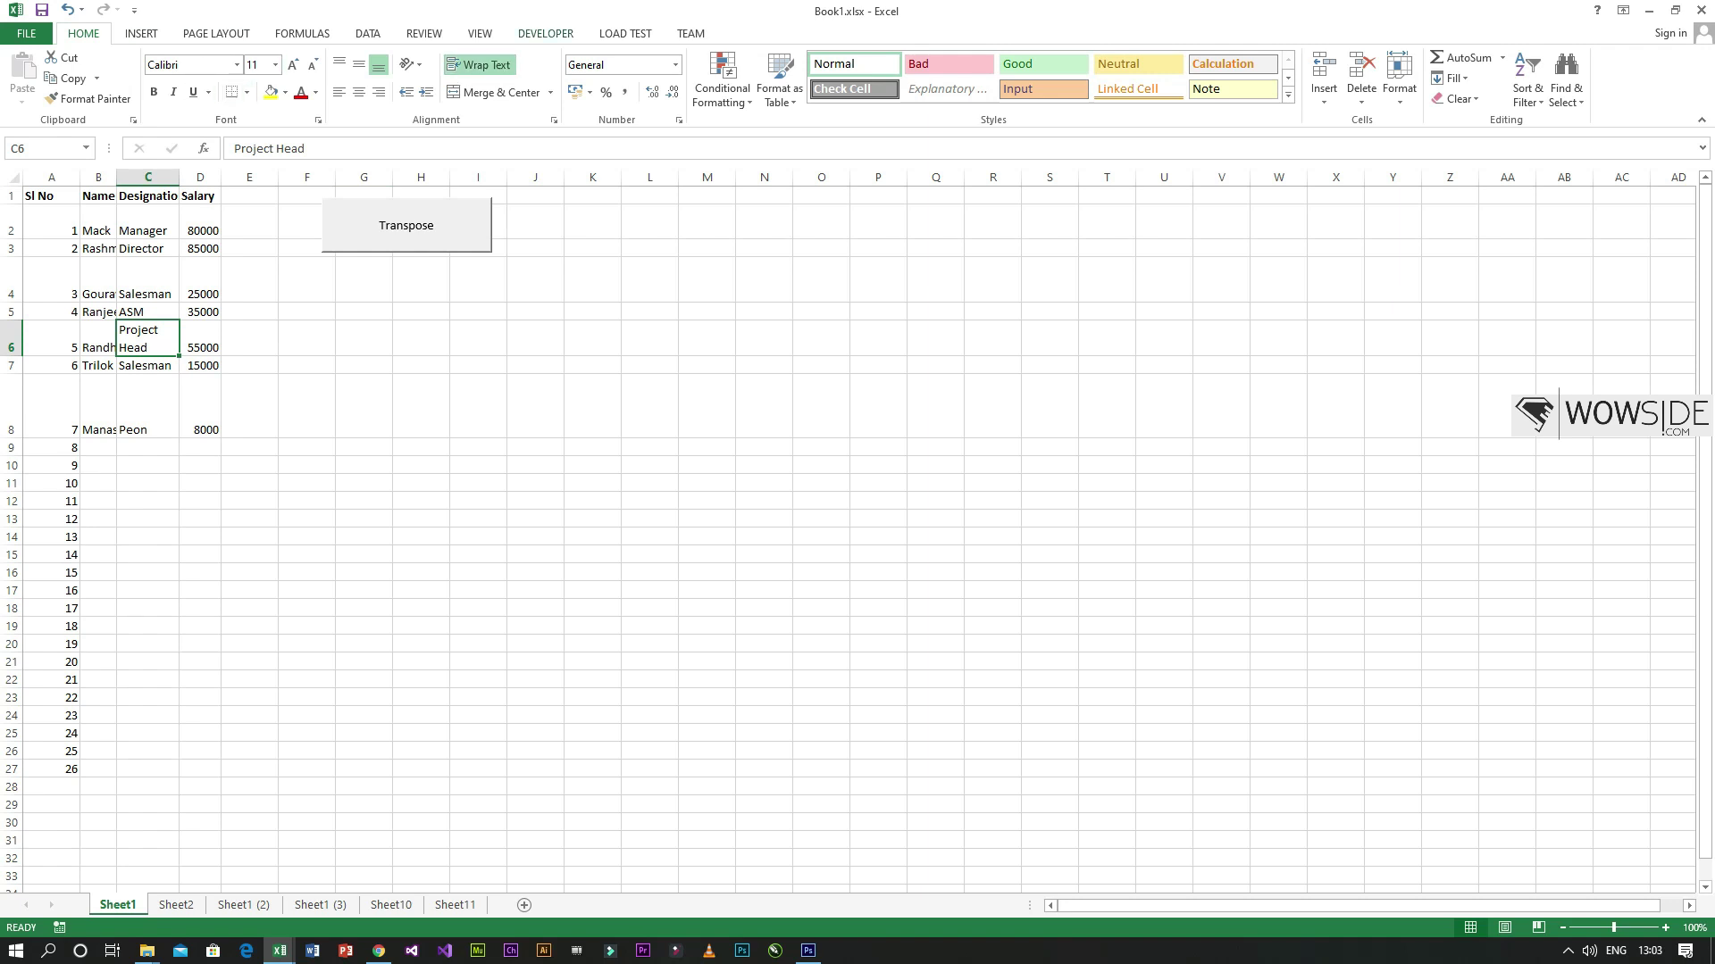
# - Run the formatsheet macro on Sheet1
pyautogui.click(546, 33)
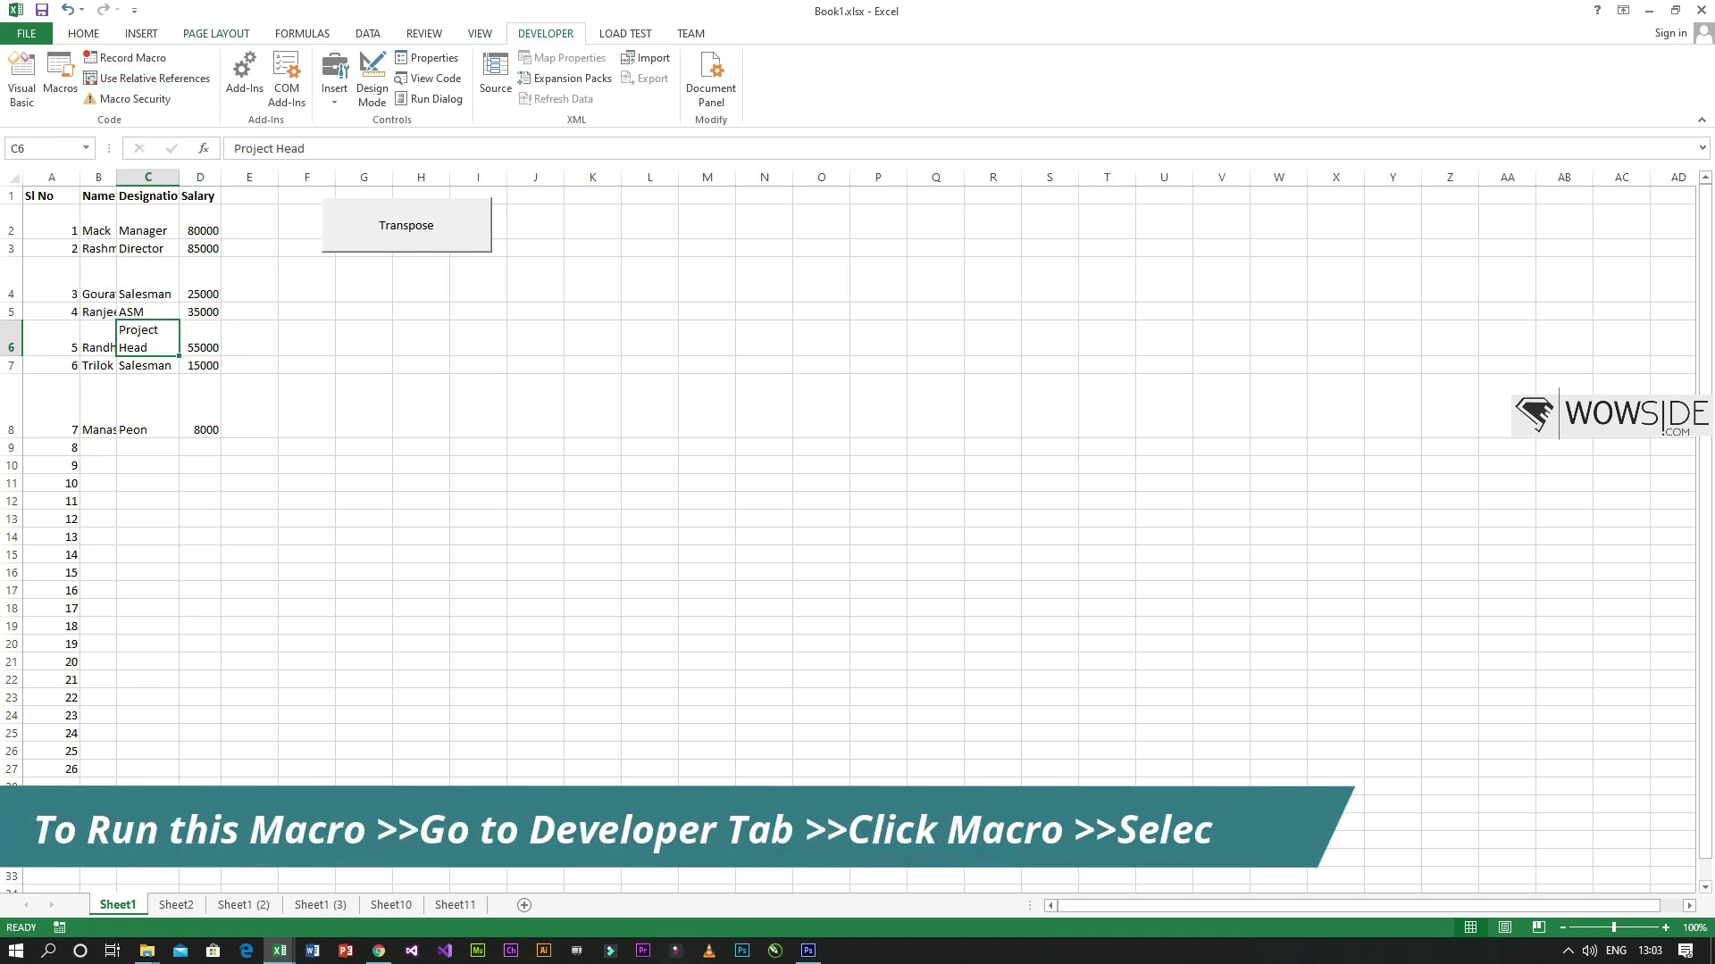
pyautogui.click(60, 79)
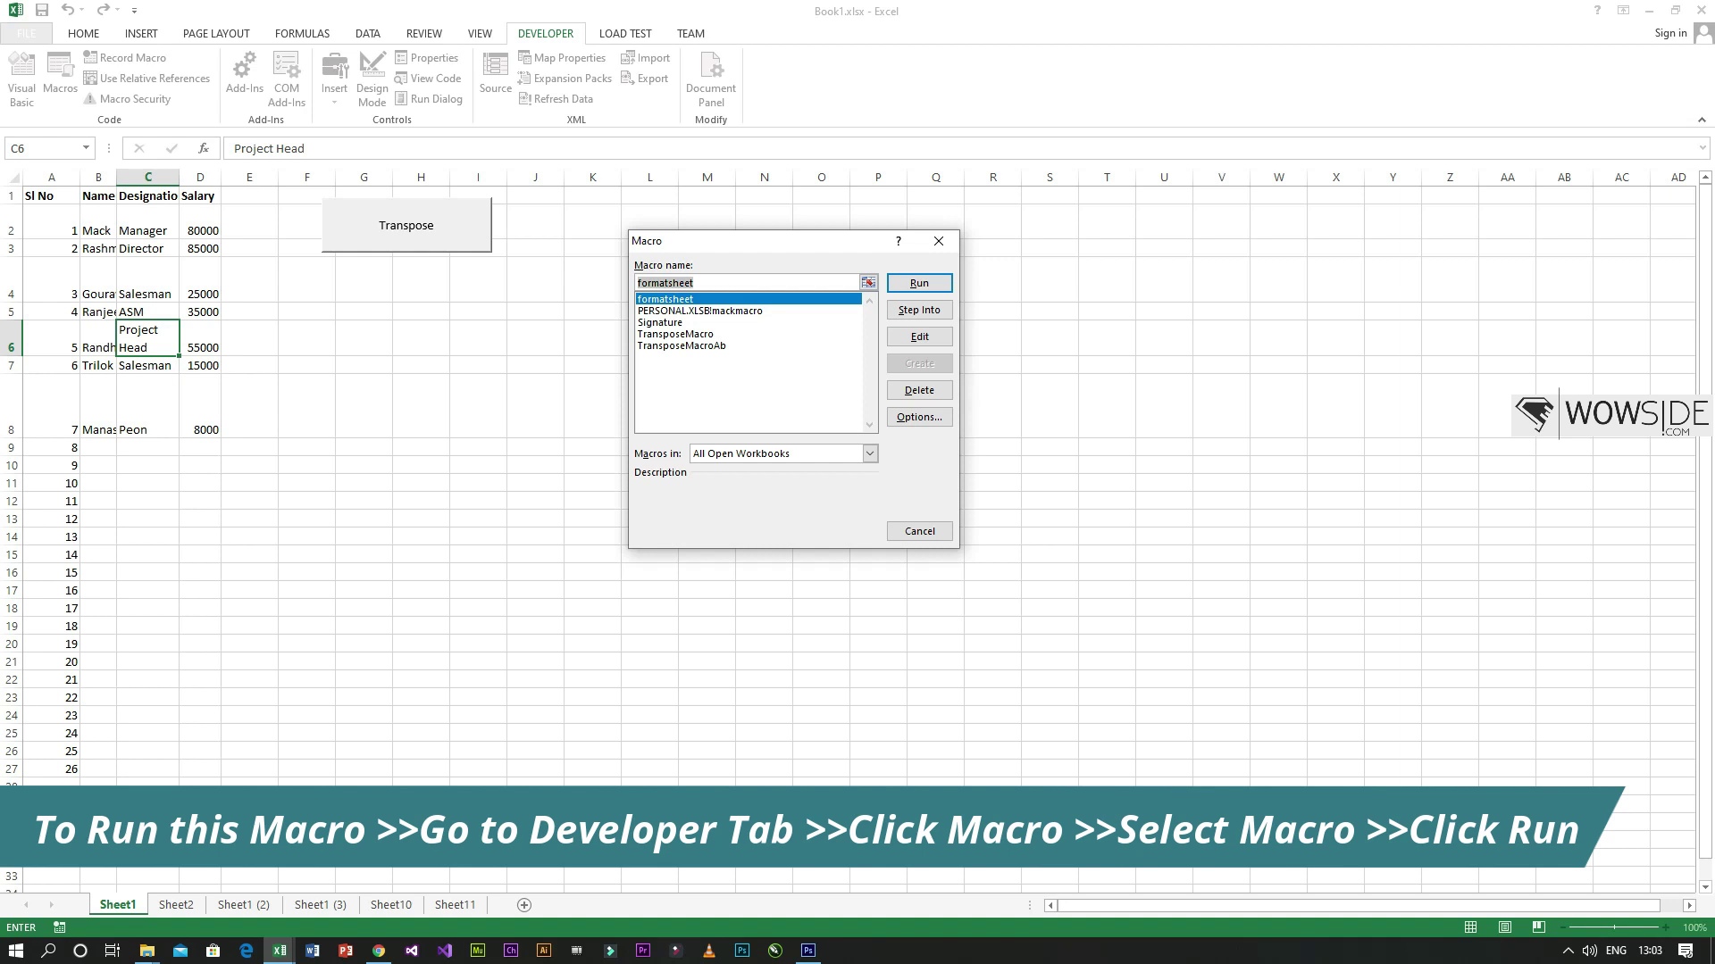
pyautogui.press('Return')
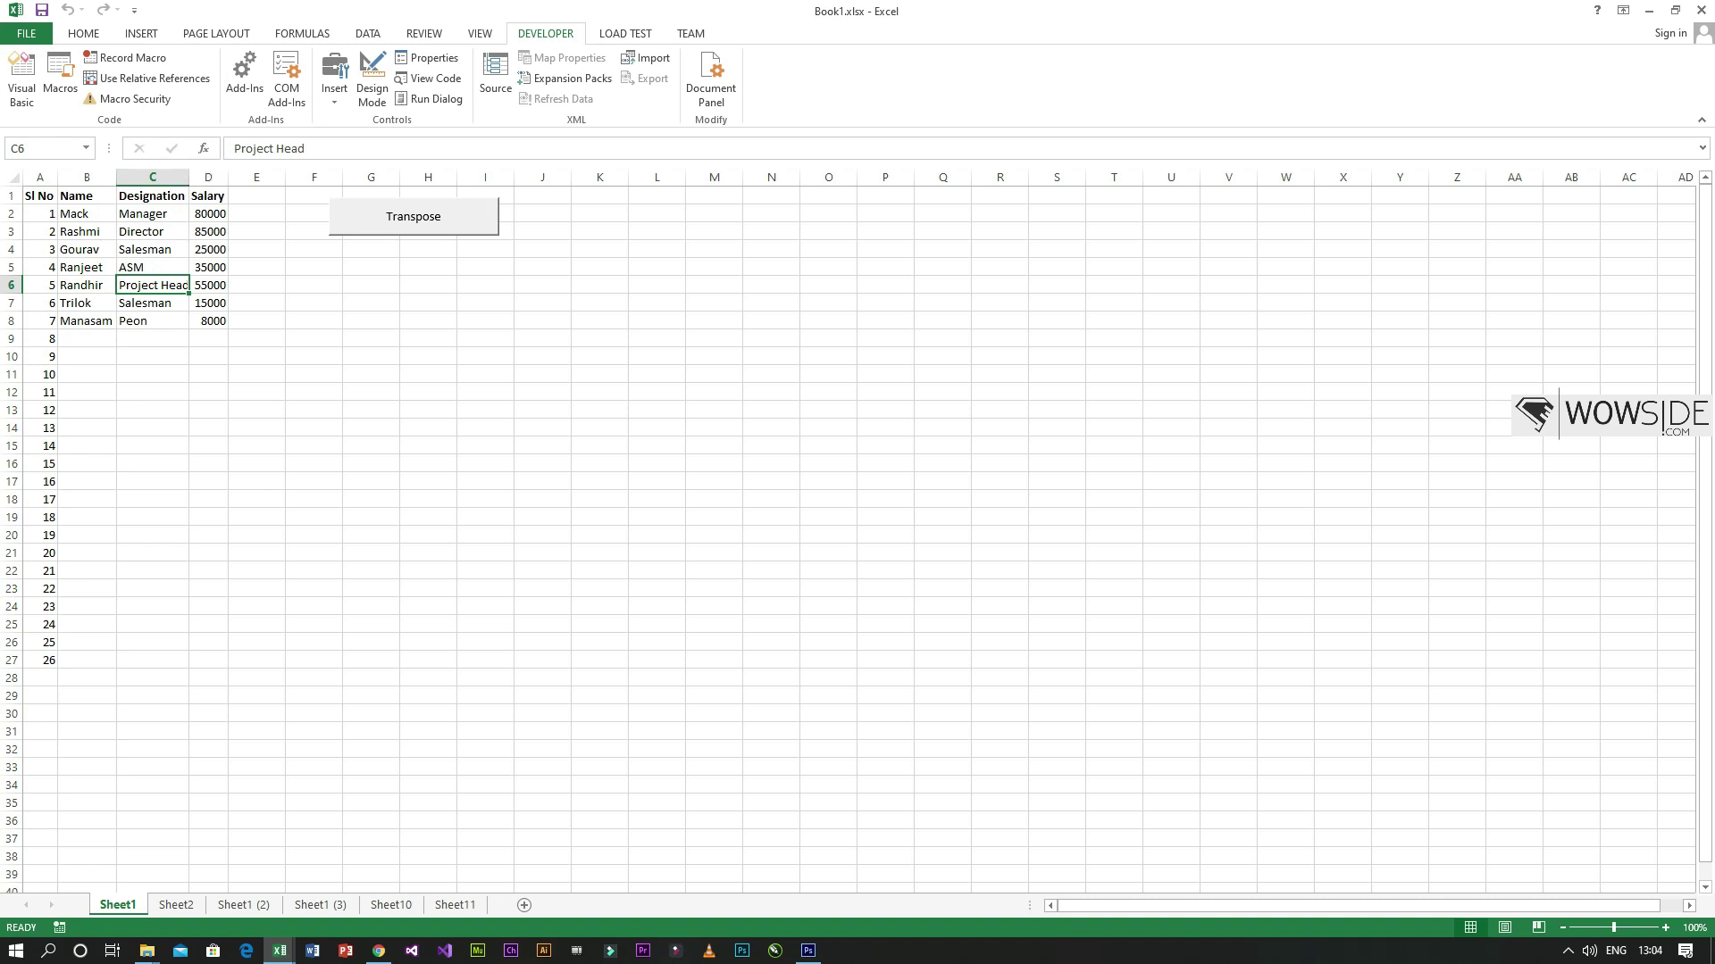
# - Make row 3 taller and narrow the Designation column C
pyautogui.click(313, 410)
pyautogui.moveTo(12, 240); pyautogui.dragTo(12, 283)
pyautogui.moveTo(188, 177); pyautogui.dragTo(163, 177)
# - Wrap the text in cell C6 and enlarge row 8 and the Salary column D
pyautogui.click(141, 329)
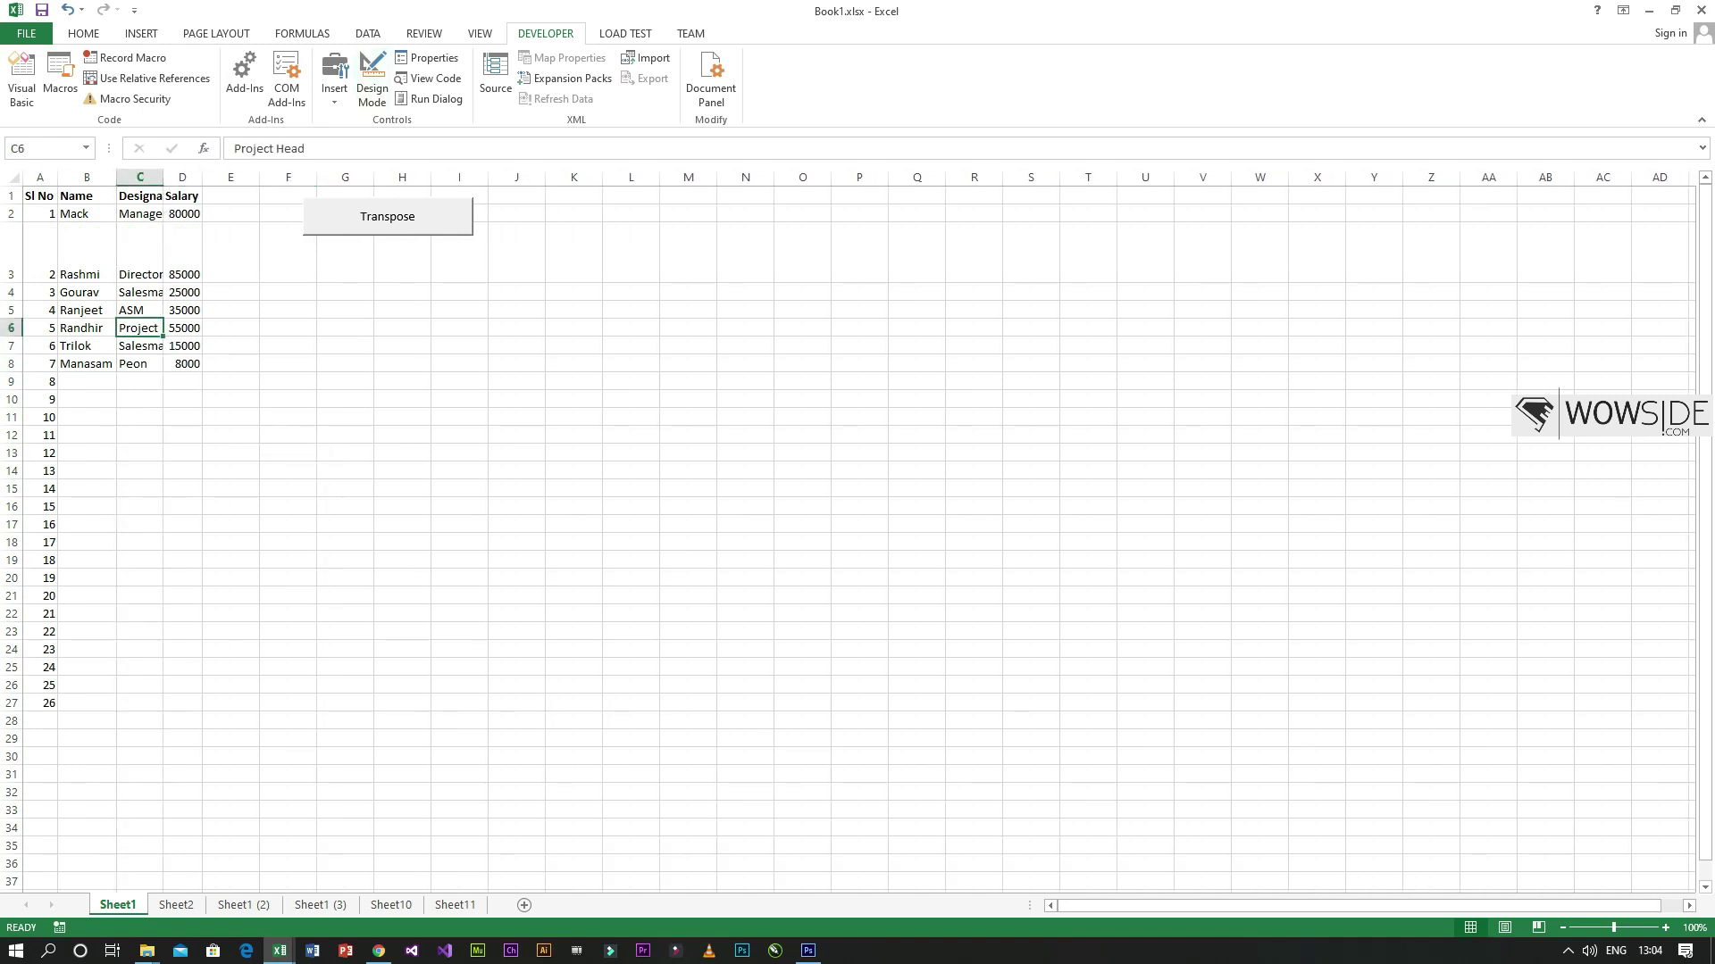
pyautogui.click(83, 34)
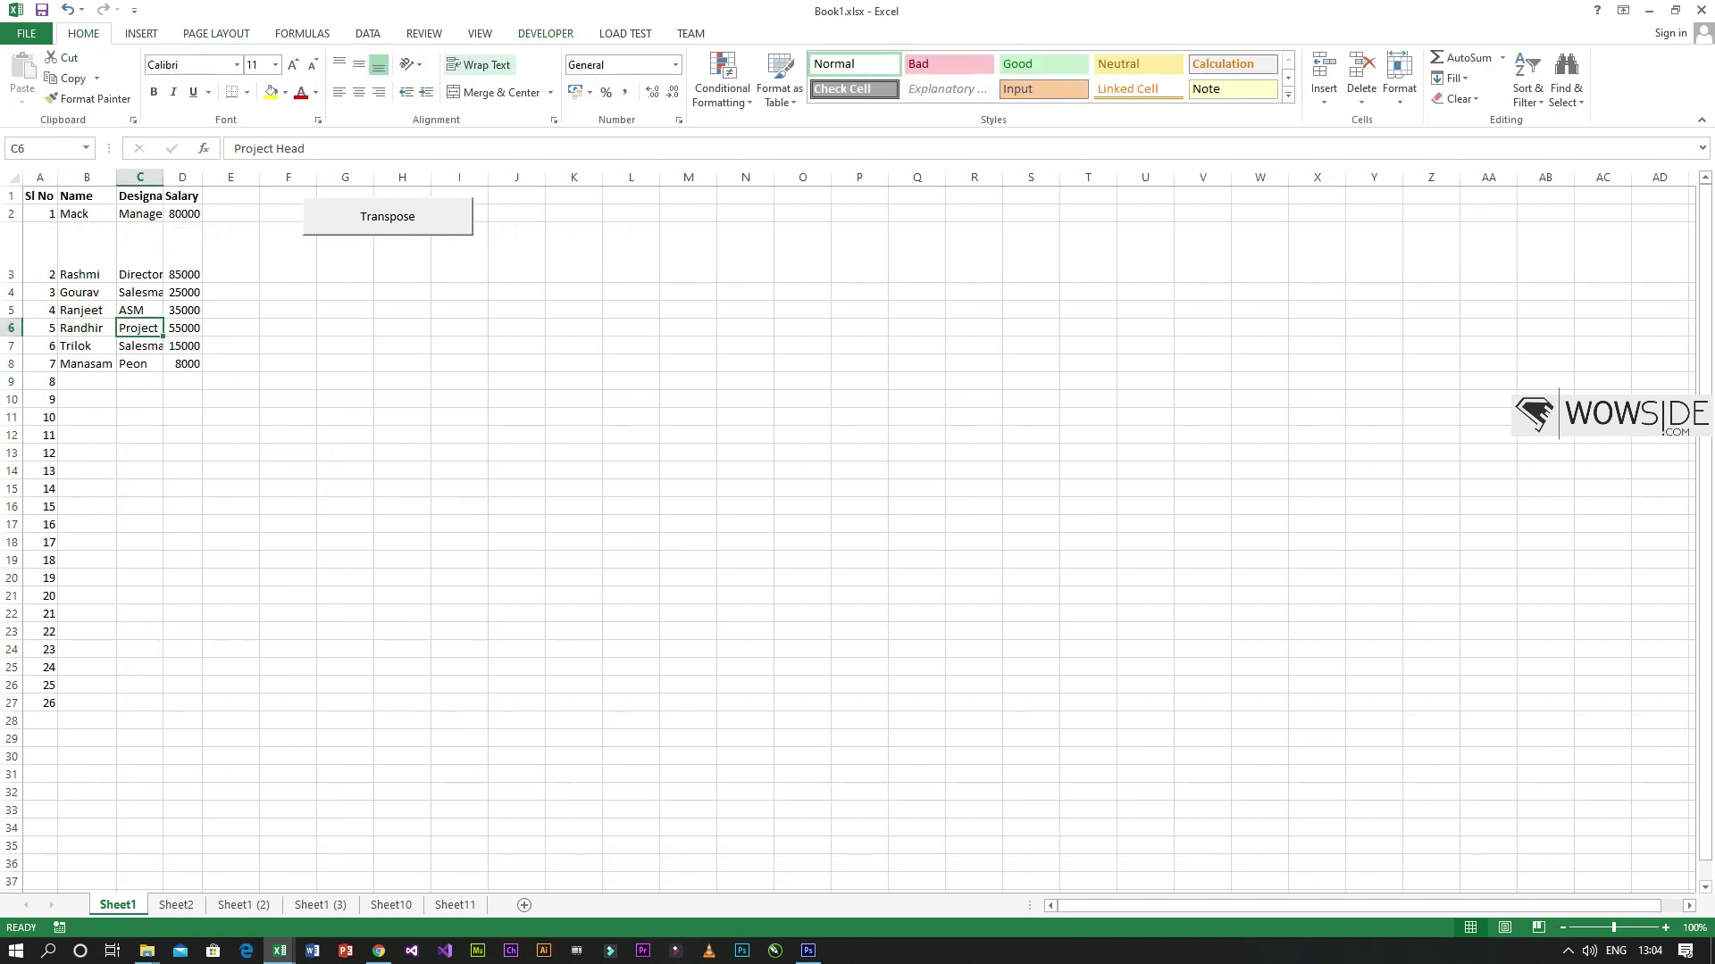
pyautogui.click(480, 65)
pyautogui.moveTo(12, 390); pyautogui.dragTo(12, 430)
pyautogui.moveTo(201, 177); pyautogui.dragTo(417, 177)
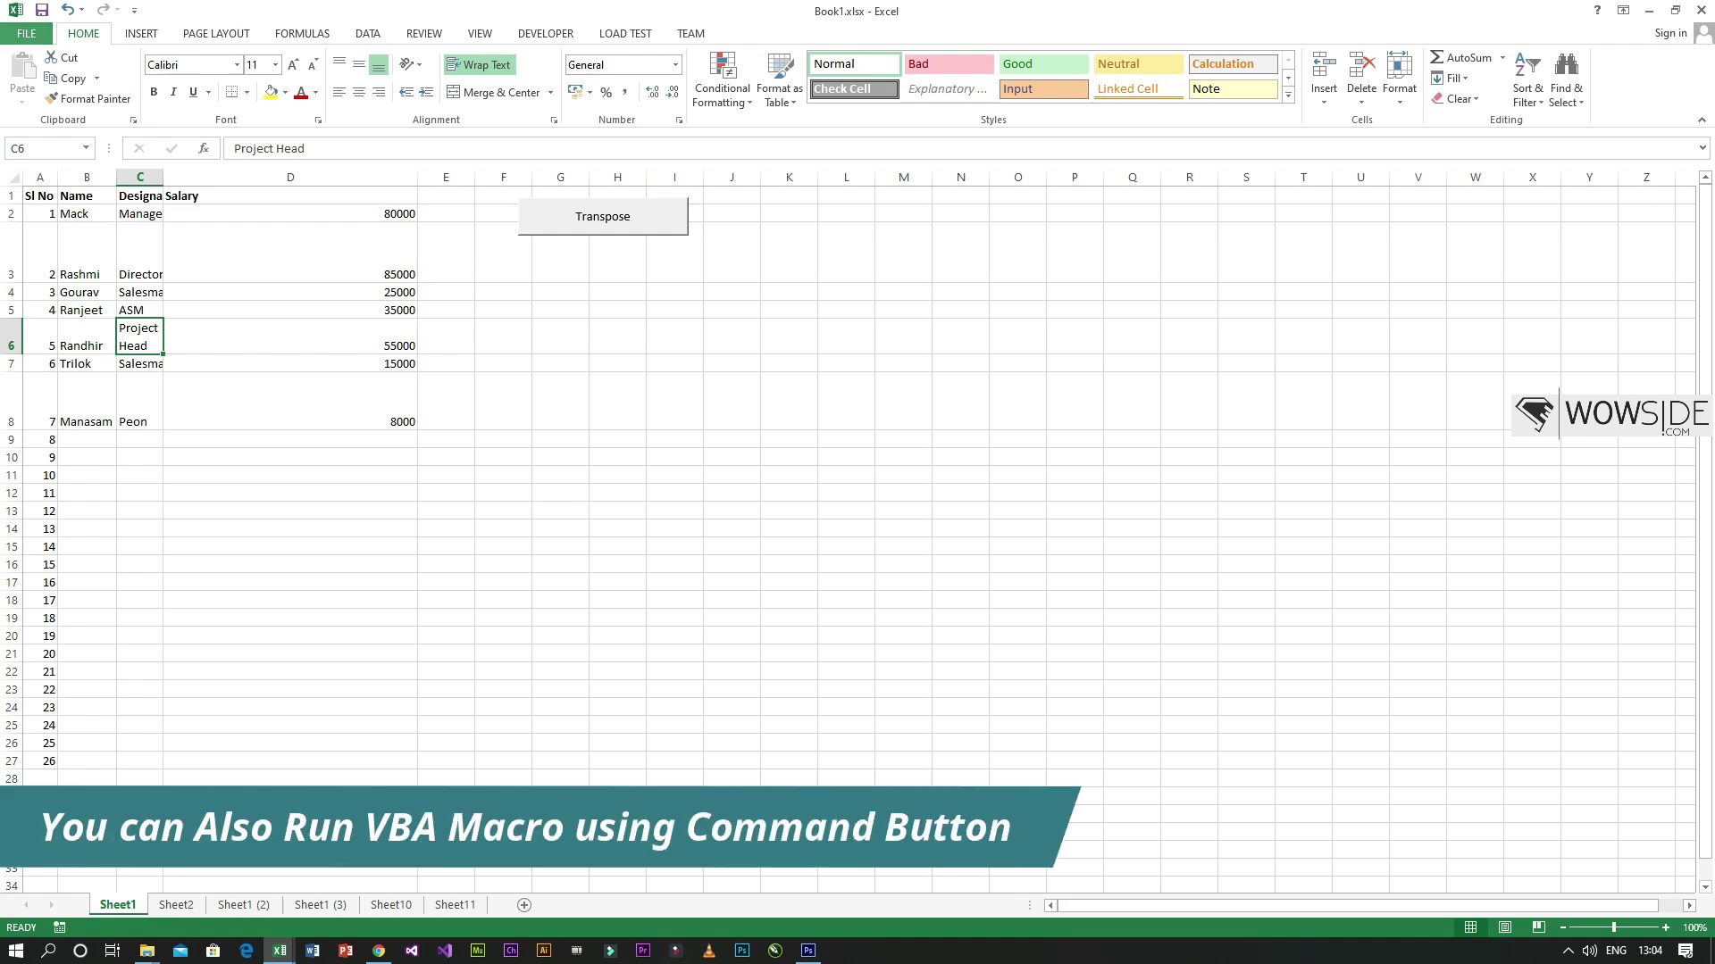
# - Draw a form control button below the Transpose button and assign the formatsheet macro to it
pyautogui.click(141, 33)
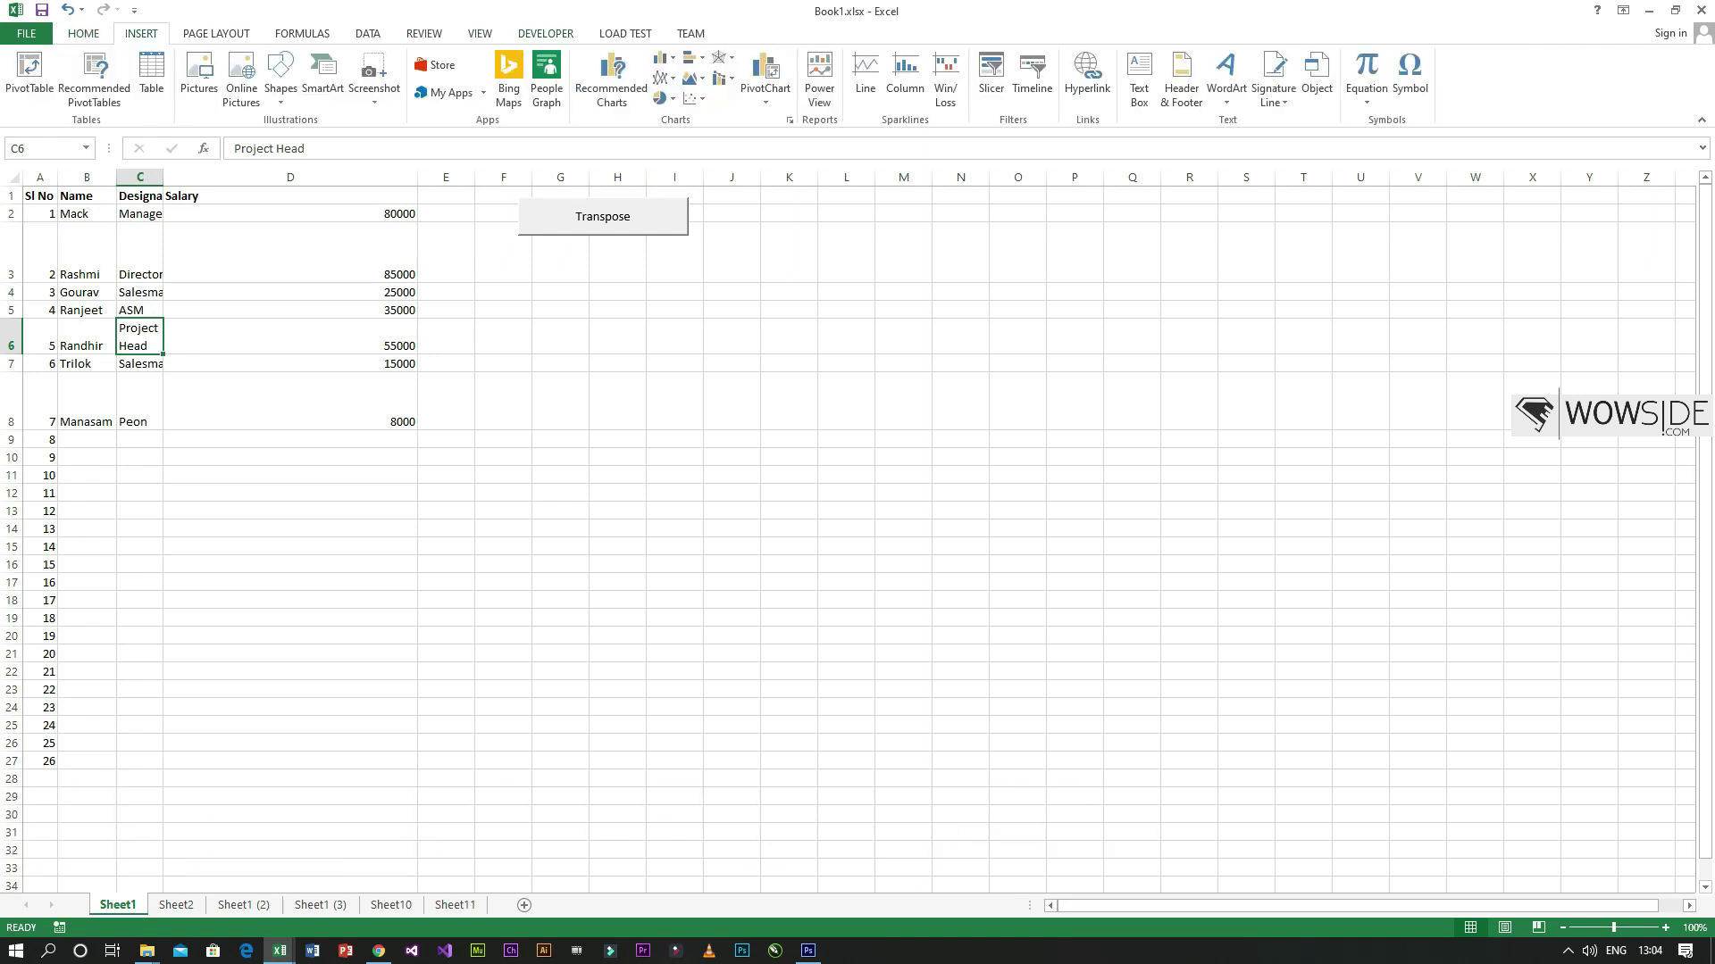
pyautogui.click(546, 33)
pyautogui.click(334, 79)
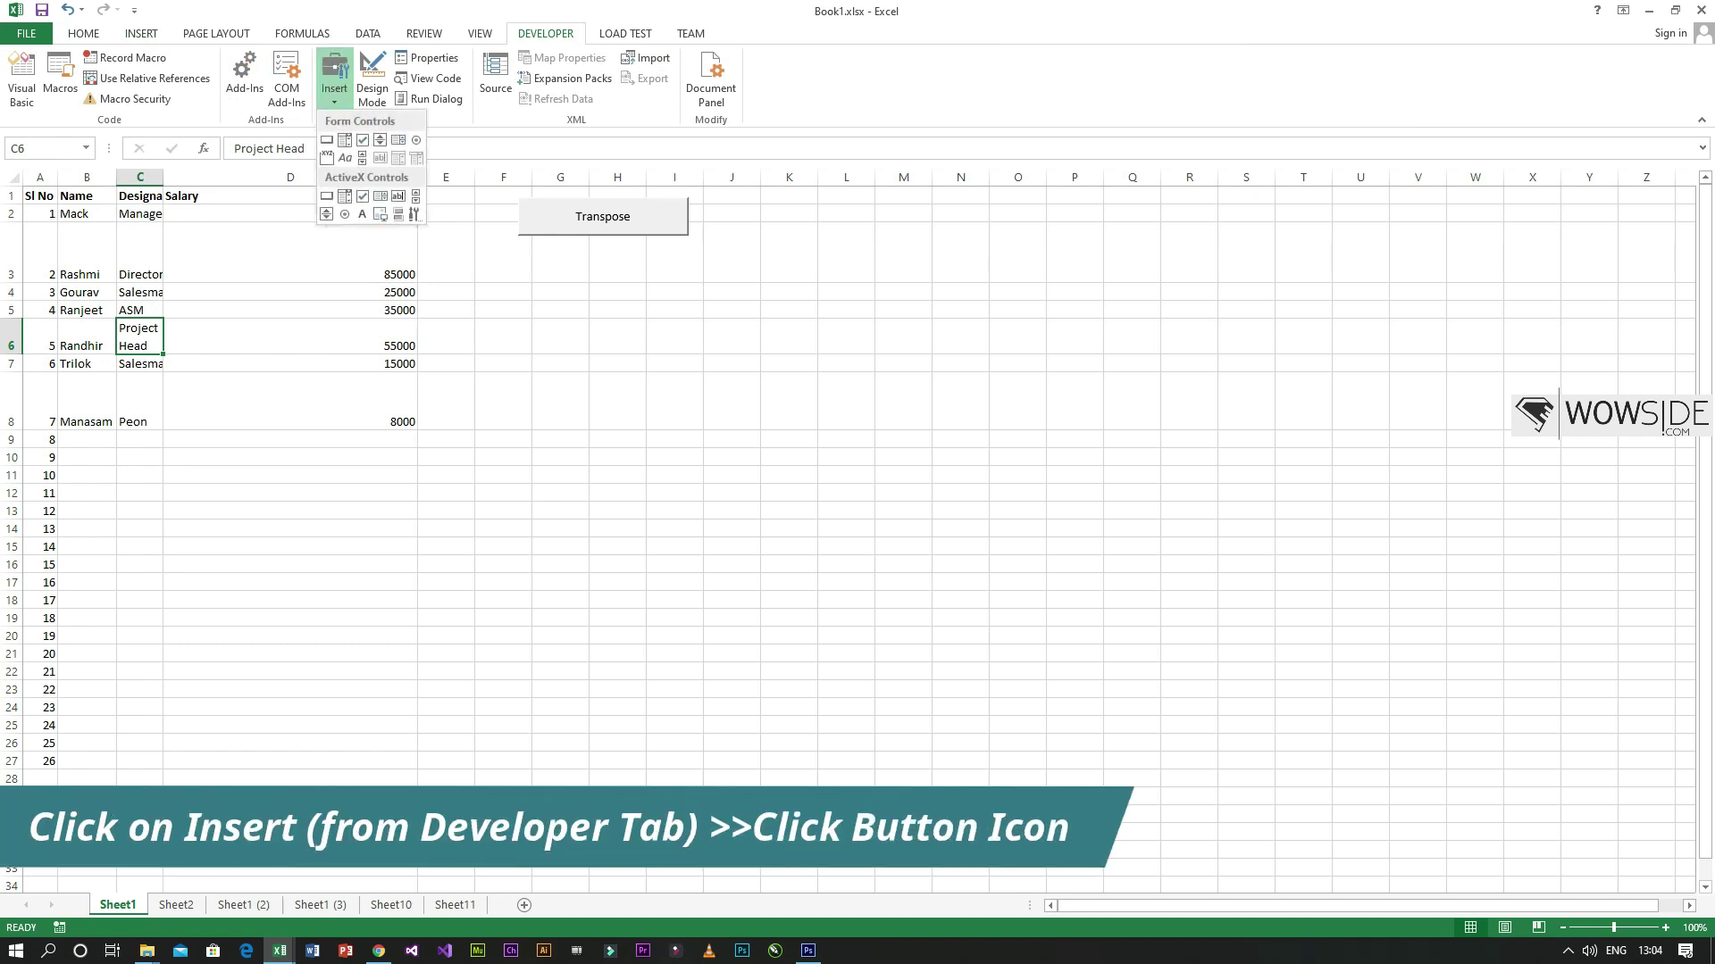
pyautogui.click(327, 140)
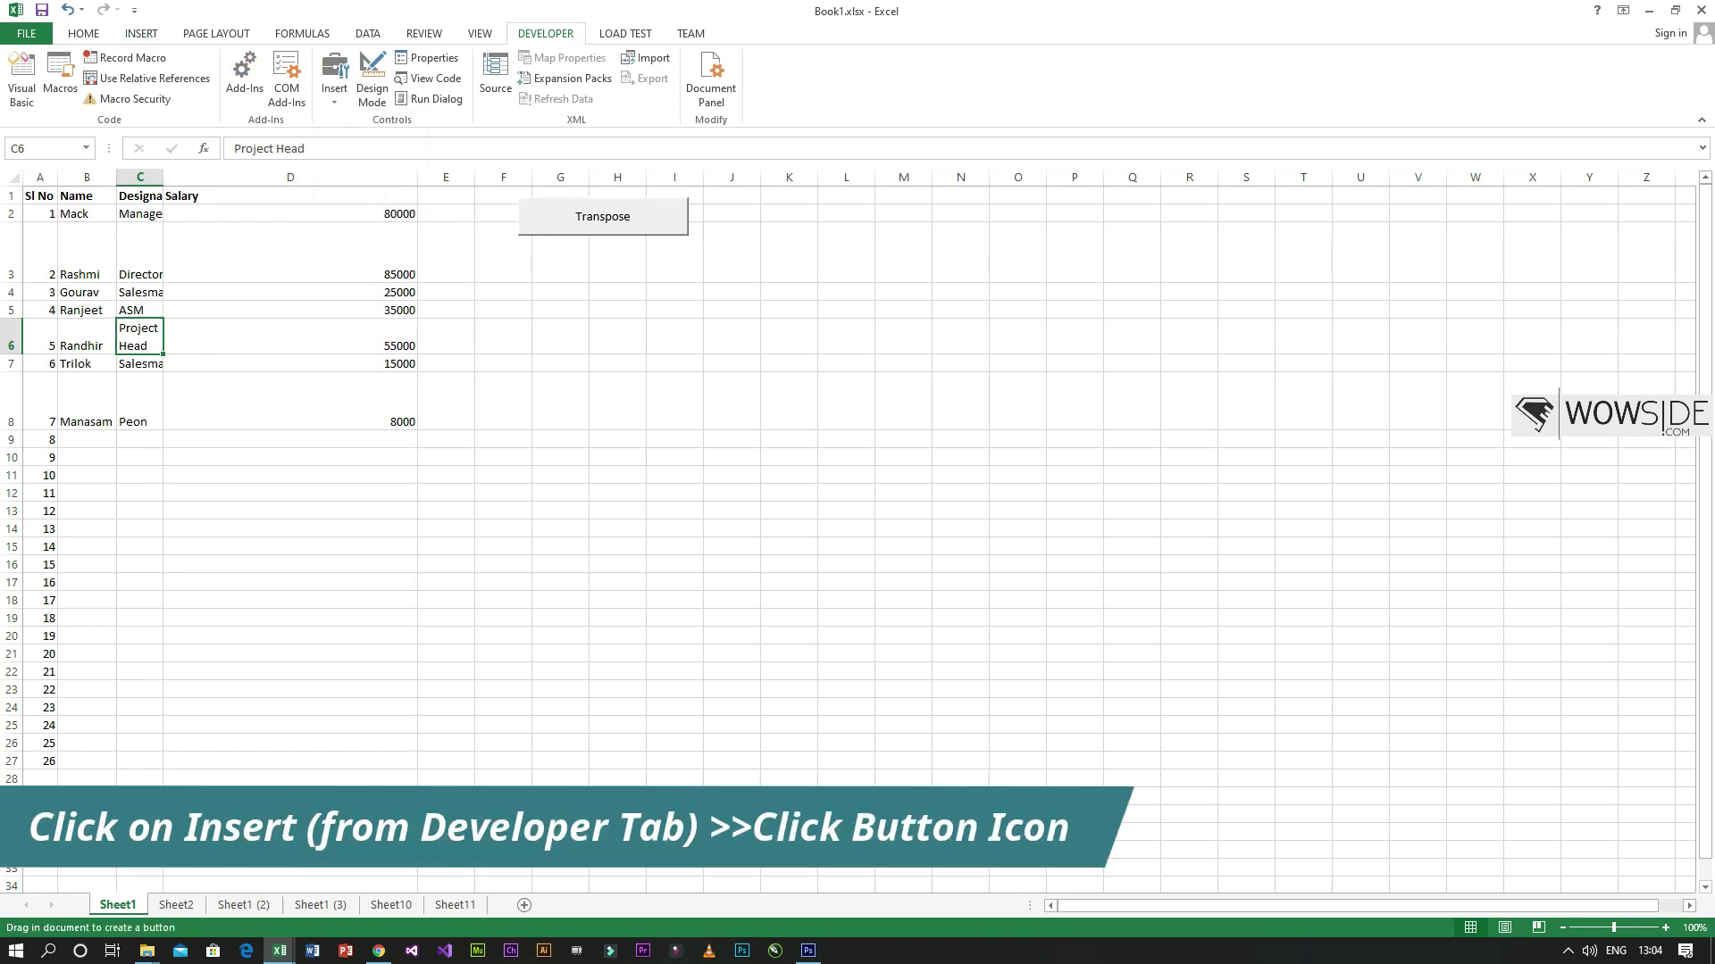
pyautogui.moveTo(523, 276); pyautogui.dragTo(682, 319)
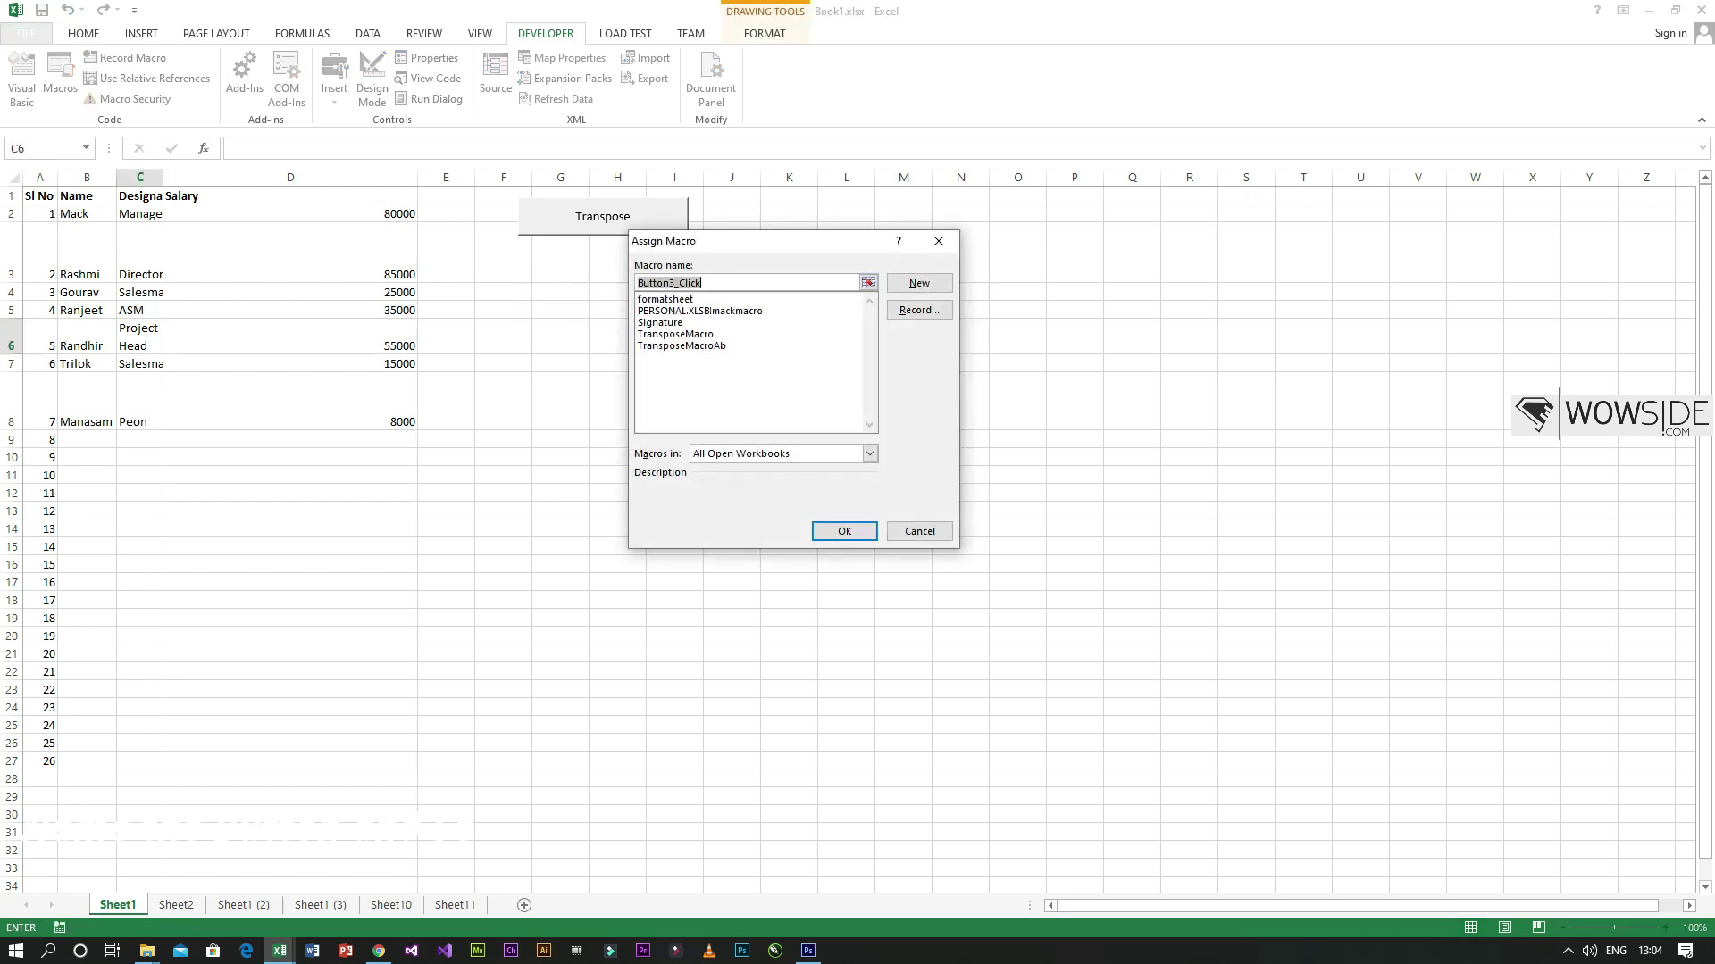
pyautogui.write('forma')
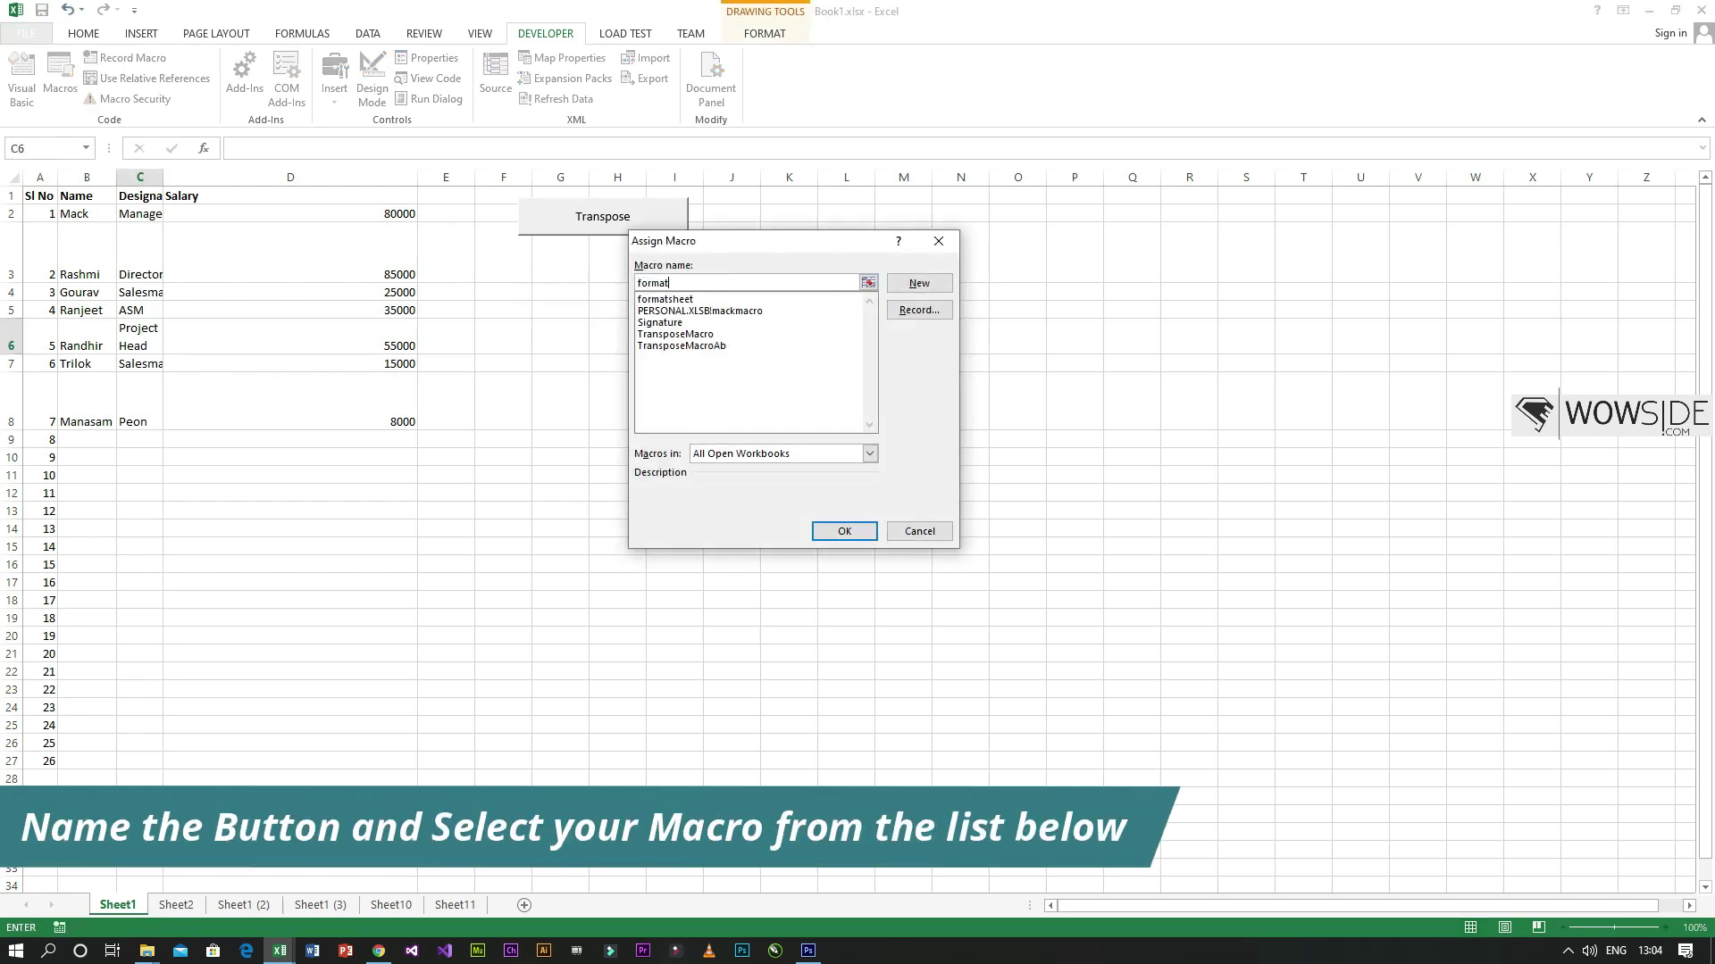
pyautogui.write('tsheet')
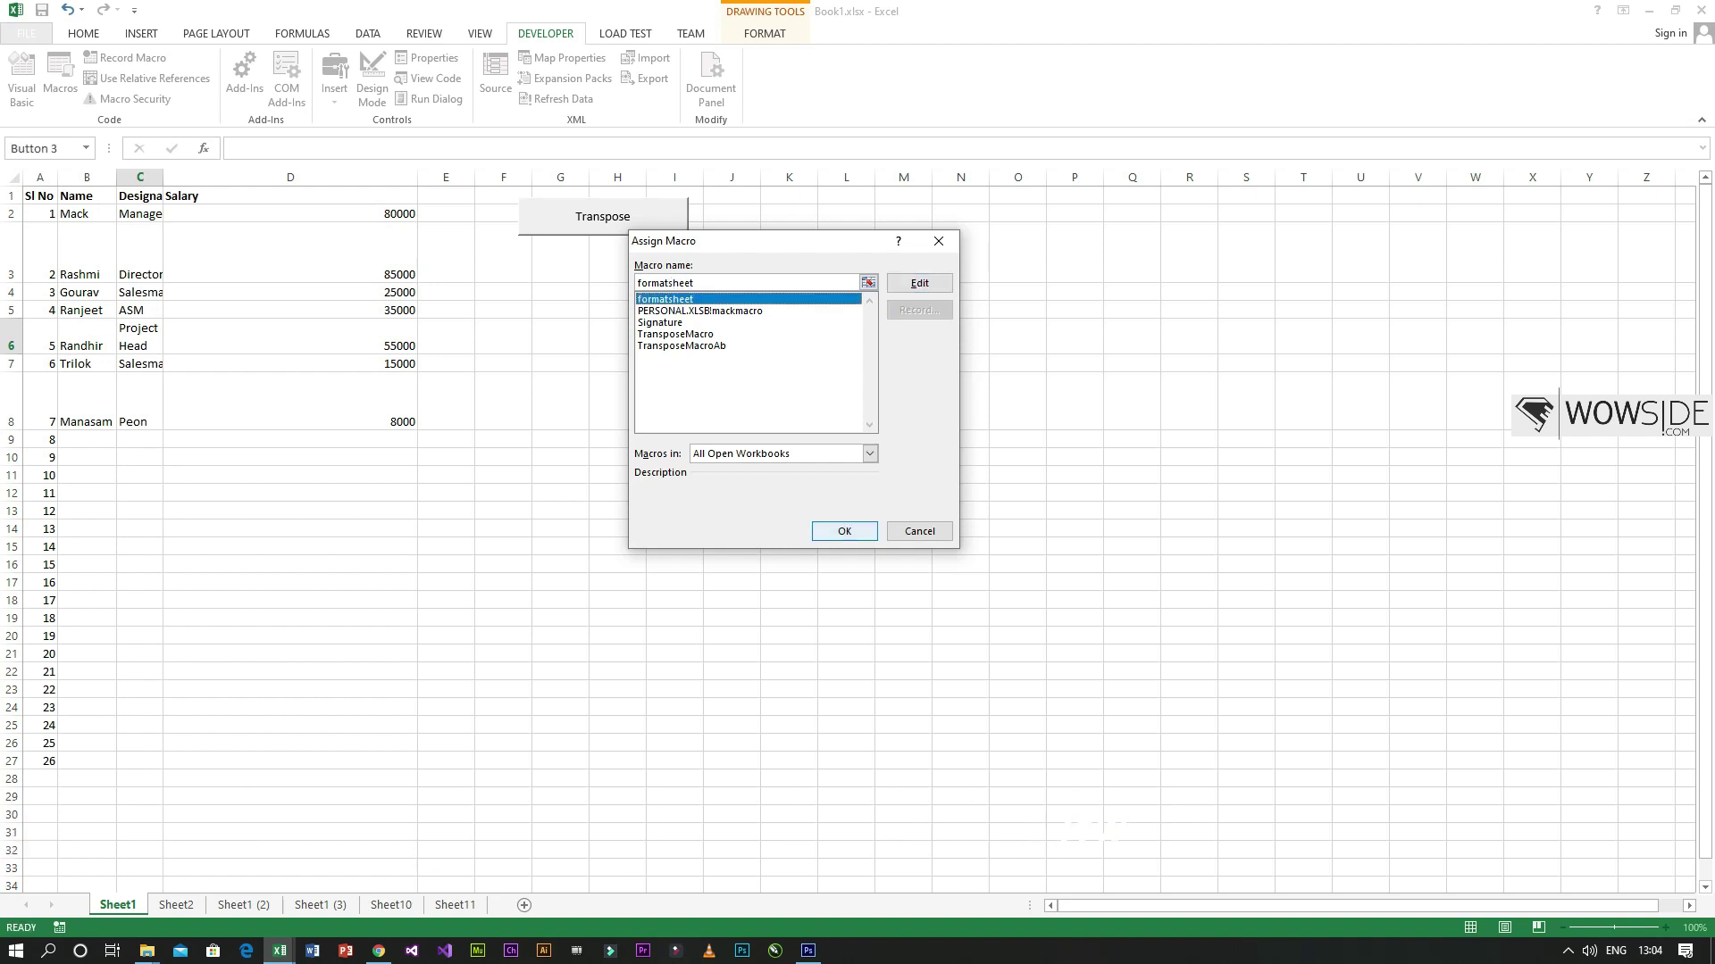
pyautogui.press('Return')
# - Change the new button's label to Format and deselect the button
pyautogui.rightClick(609, 297)
pyautogui.click(661, 375)
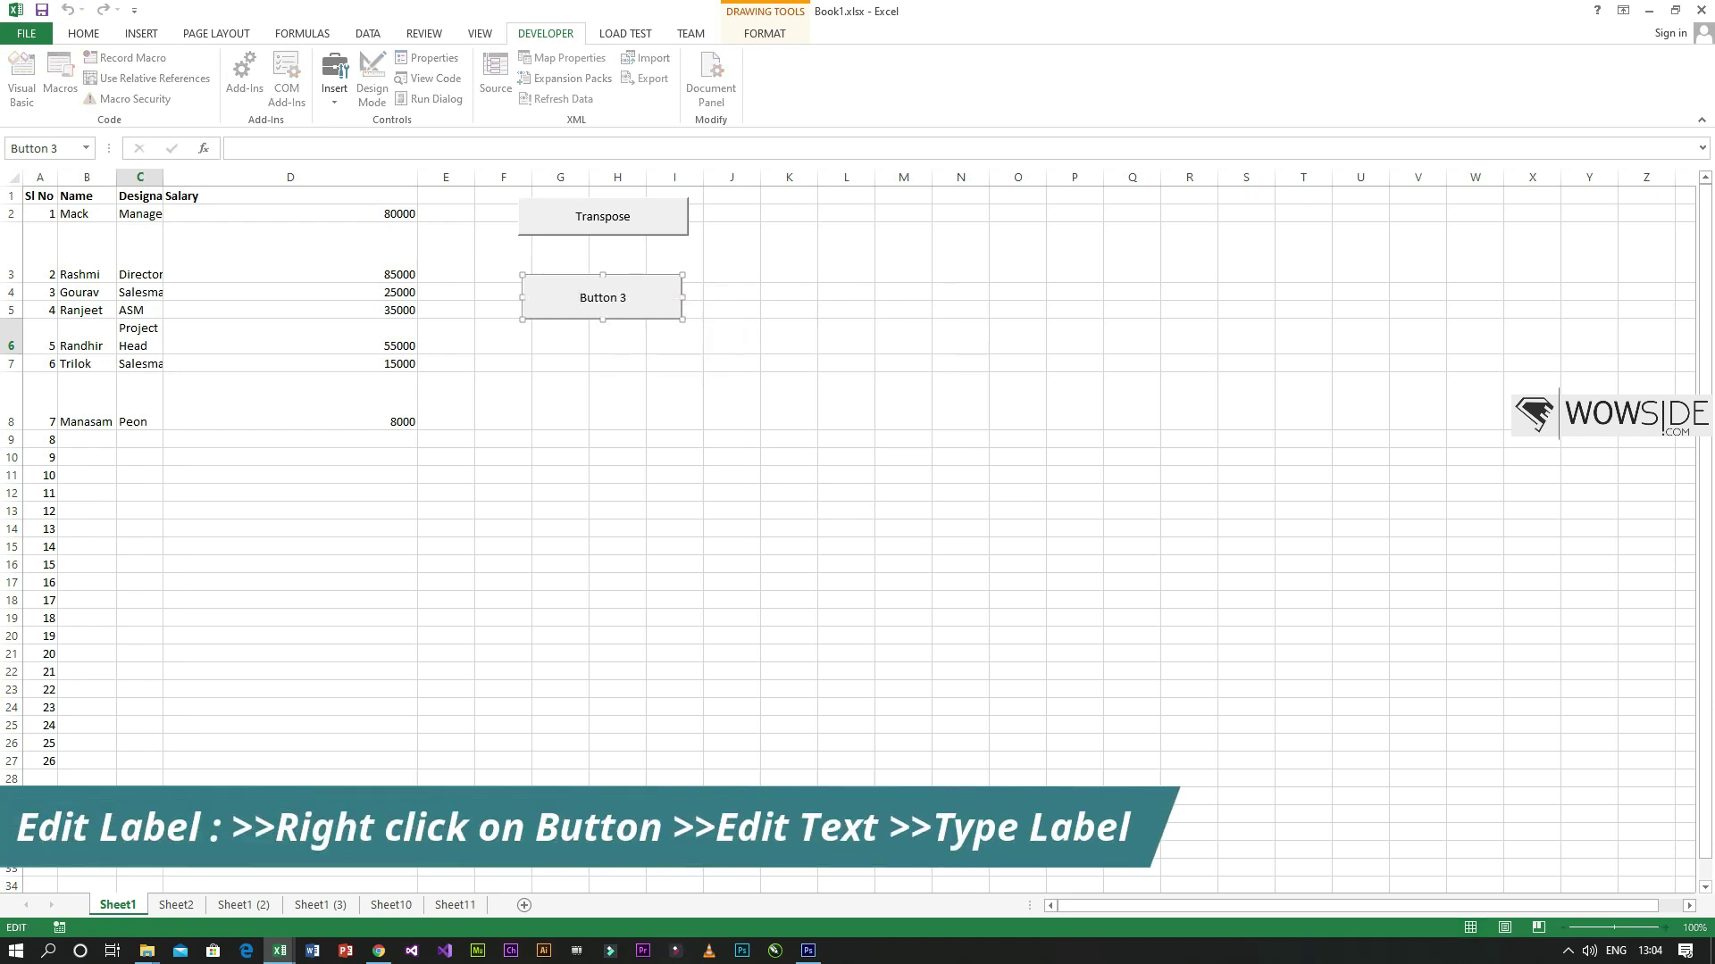
pyautogui.press('BackSpace')
pyautogui.press('BackSpace')
pyautogui.press('BackSpace')
pyautogui.press('BackSpace')
pyautogui.press('BackSpace')
pyautogui.press('BackSpace')
pyautogui.press('BackSpace')
pyautogui.press('BackSpace')
pyautogui.write('Format')
pyautogui.click(731, 457)
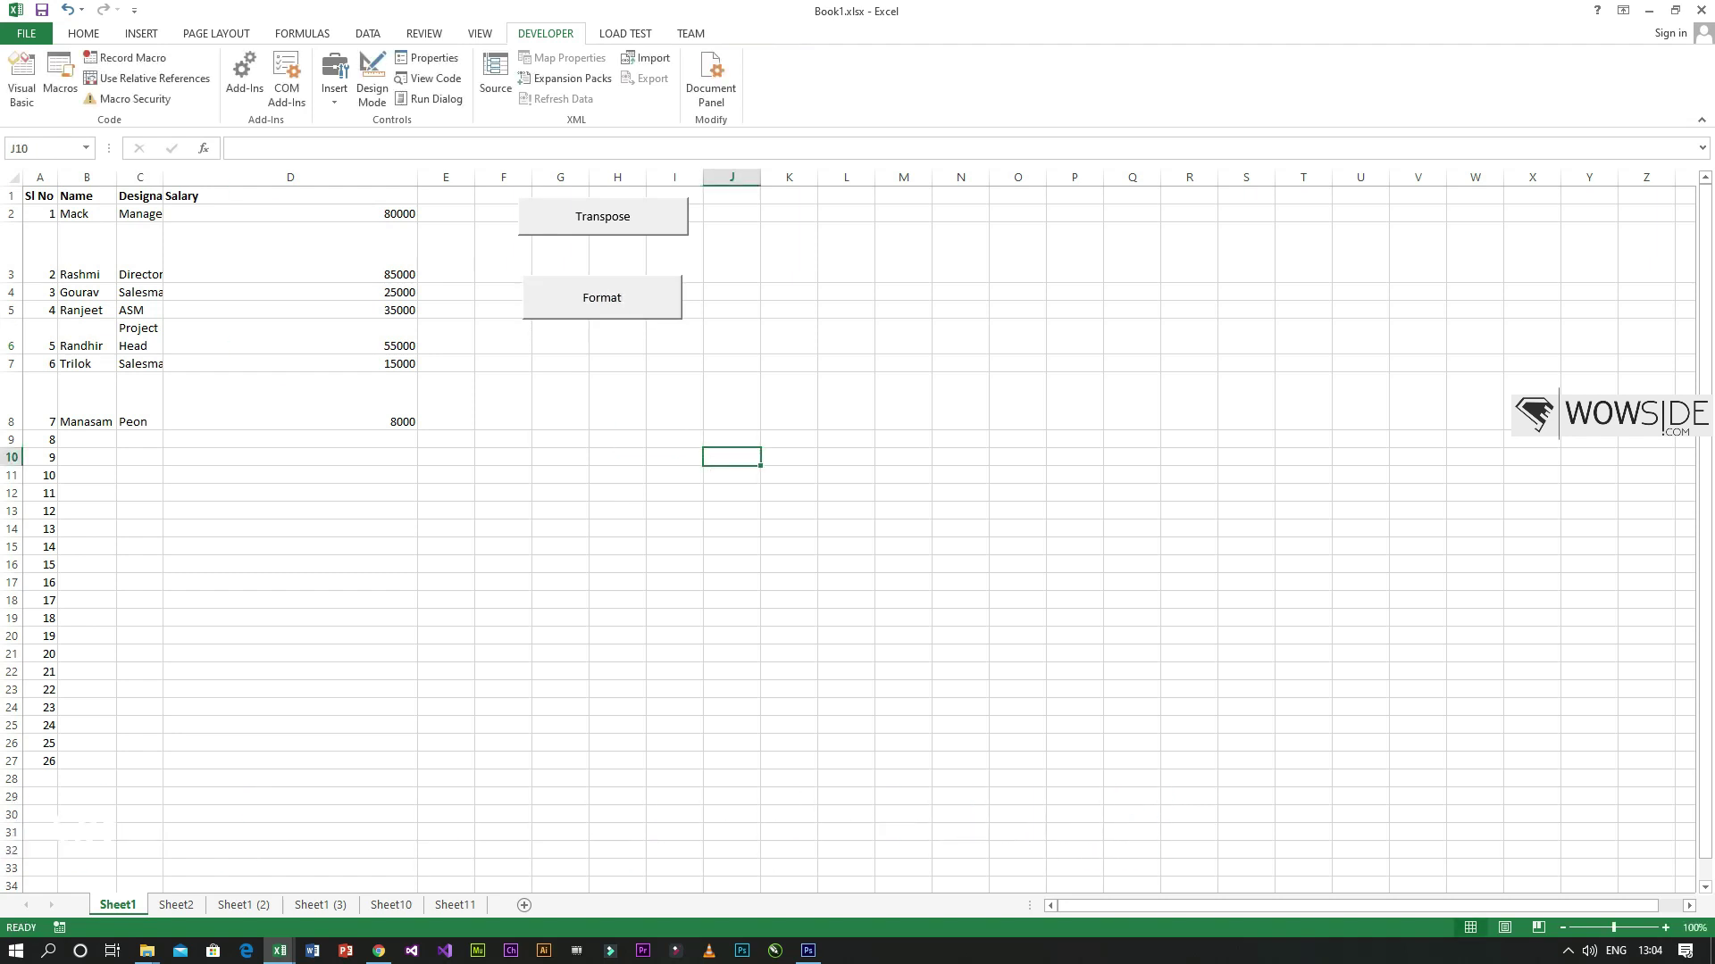
# - Select cell C6 and run the formatting macro with the Format button
pyautogui.click(140, 338)
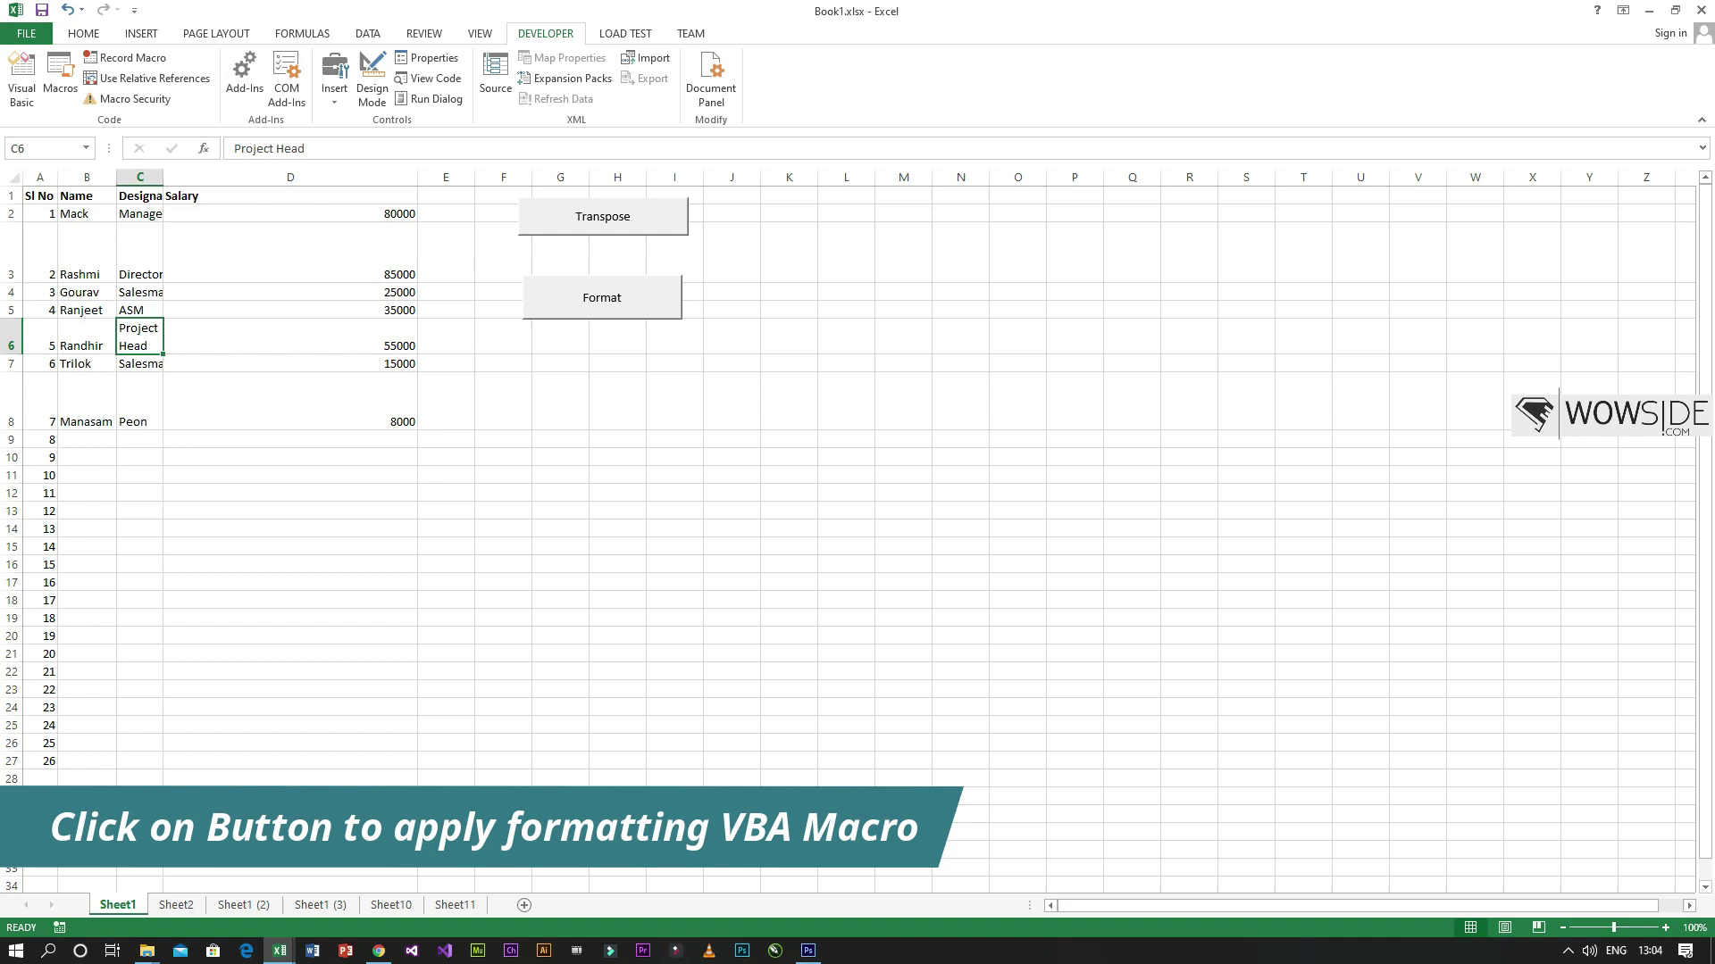
pyautogui.click(601, 297)
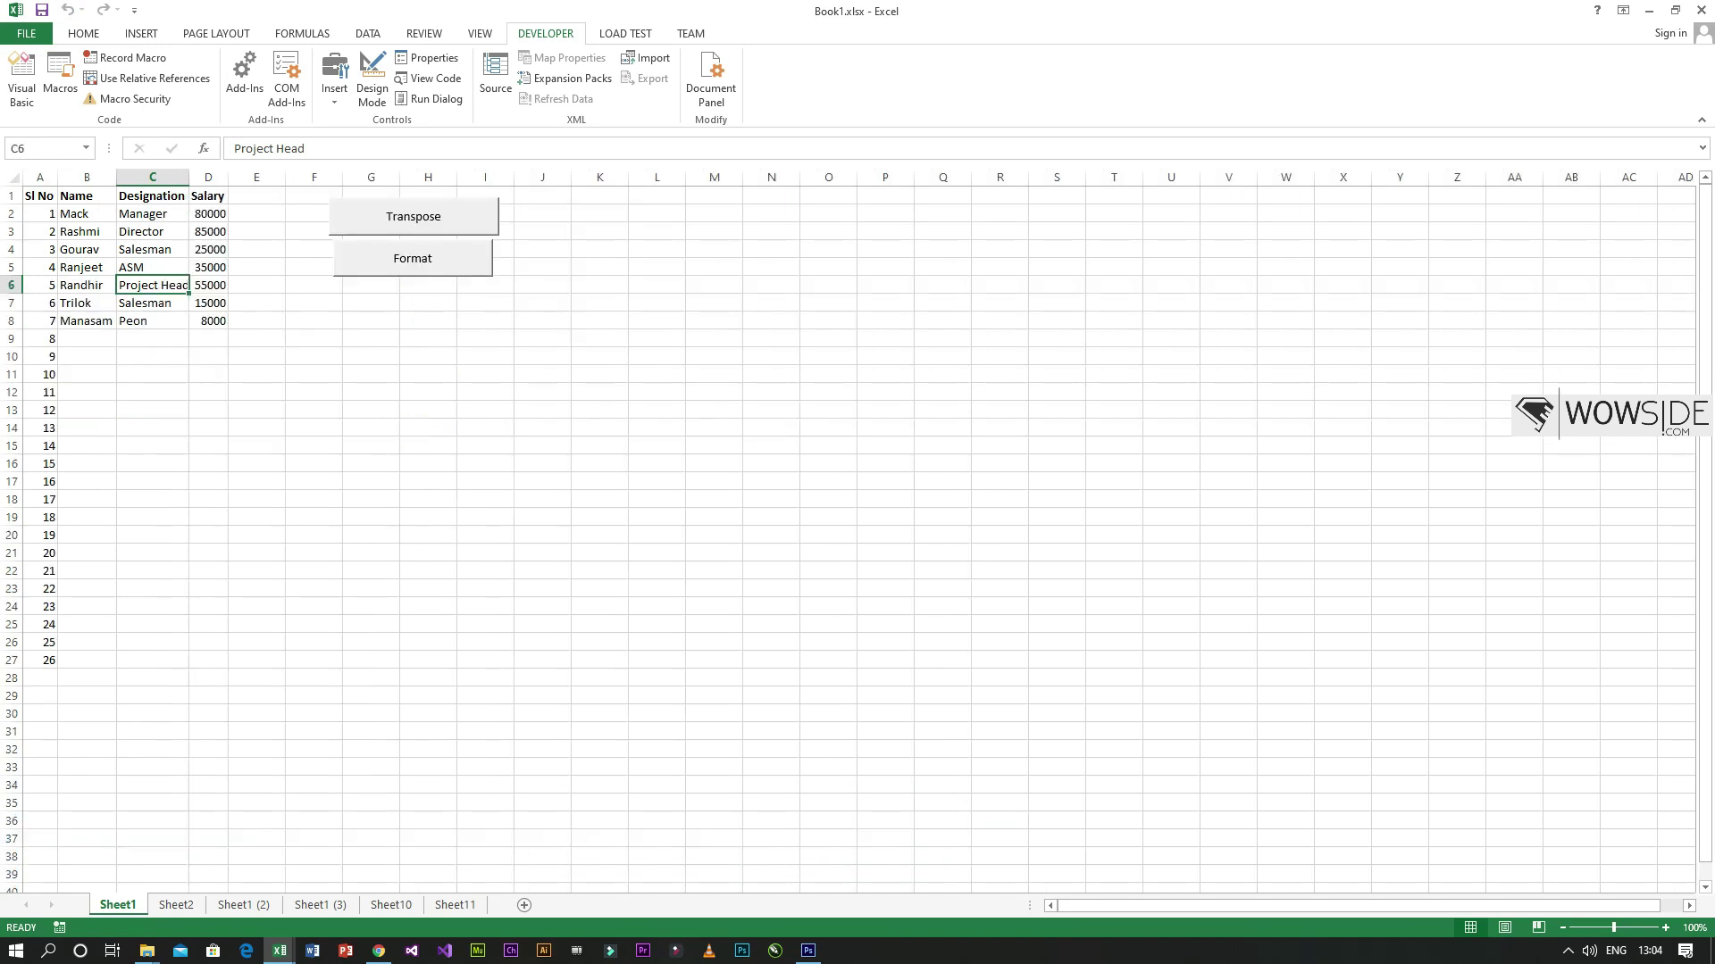